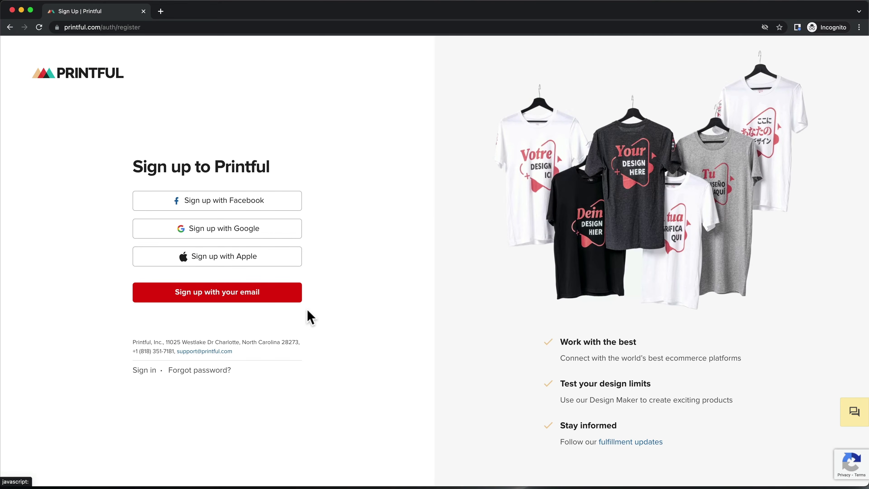
Step: Sign up to Printful by email, filling in the full name, e-mail and account password and accepting the terms
left_click(218, 300)
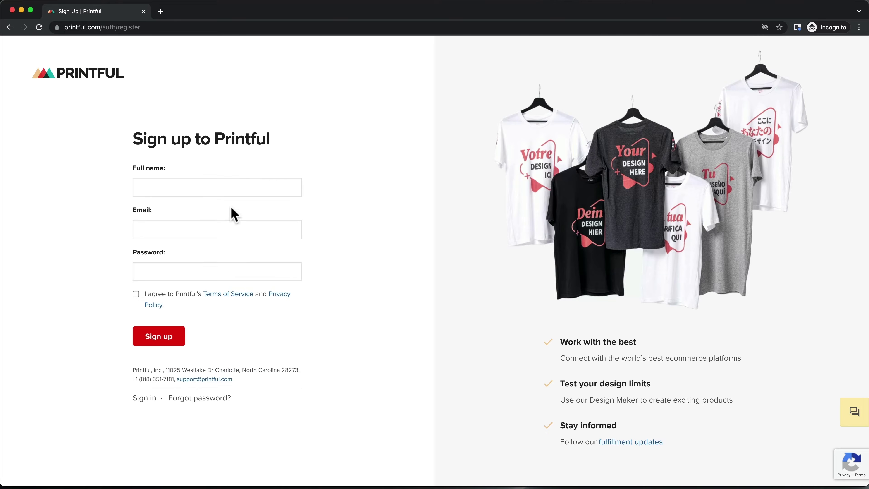
left_click(208, 189)
type("Simon")
key("Tab")
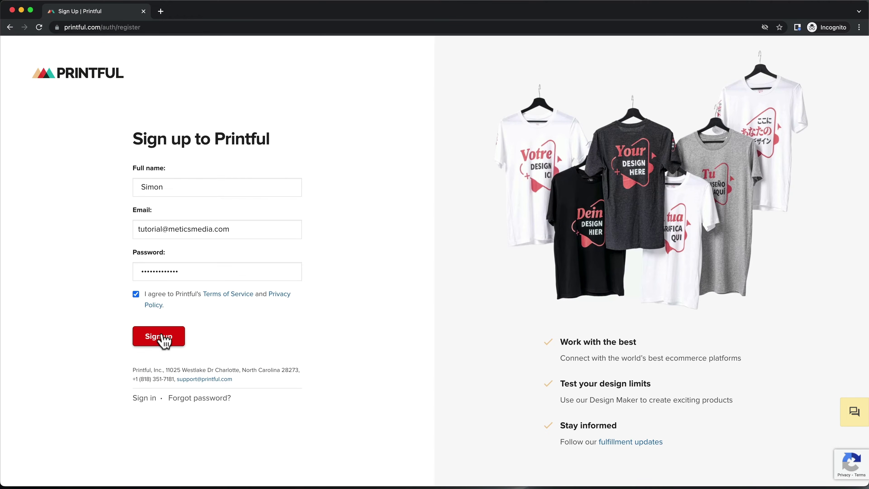
left_click(164, 338)
Step: Answer the onboarding question with "Start my first online business" and finish the registration
left_click(224, 274)
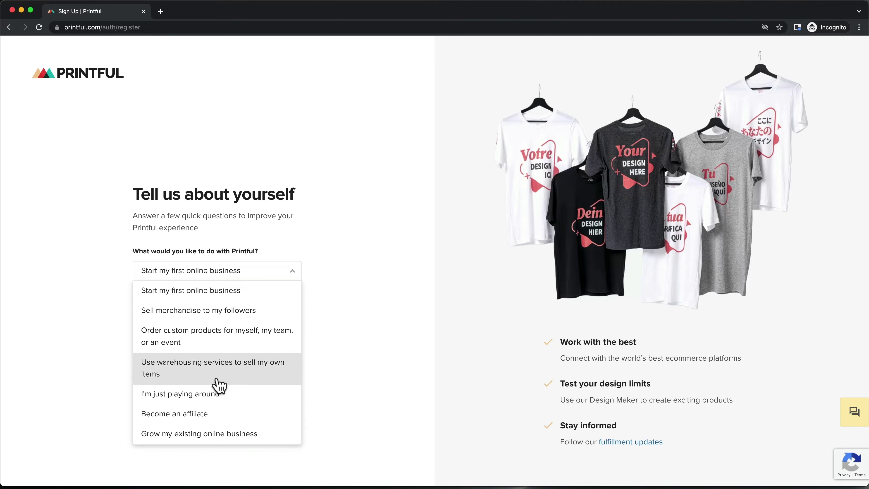
left_click(210, 294)
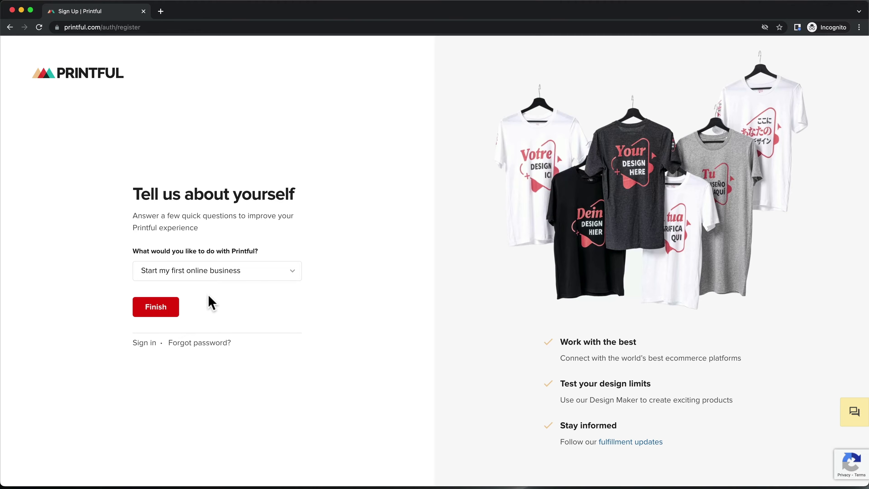
left_click(165, 316)
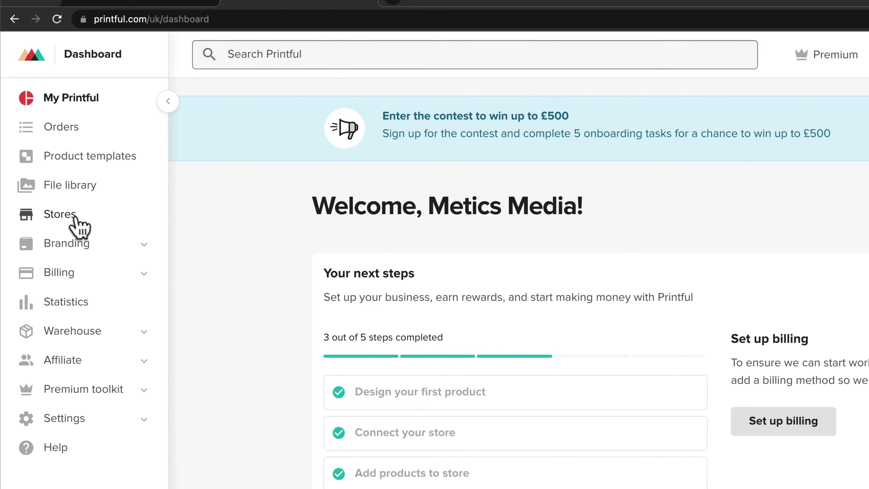
Step: Go to the store settings and choose Shopify as the ecommerce platform to connect
left_click(73, 218)
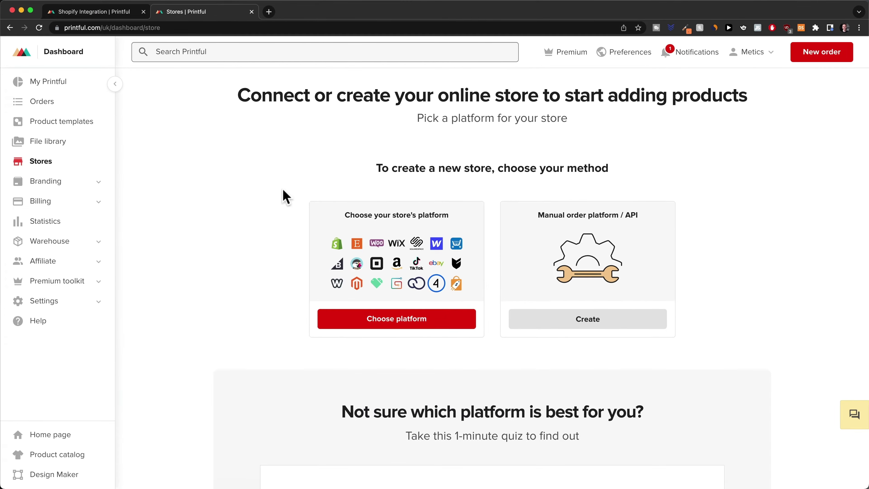
left_click(394, 322)
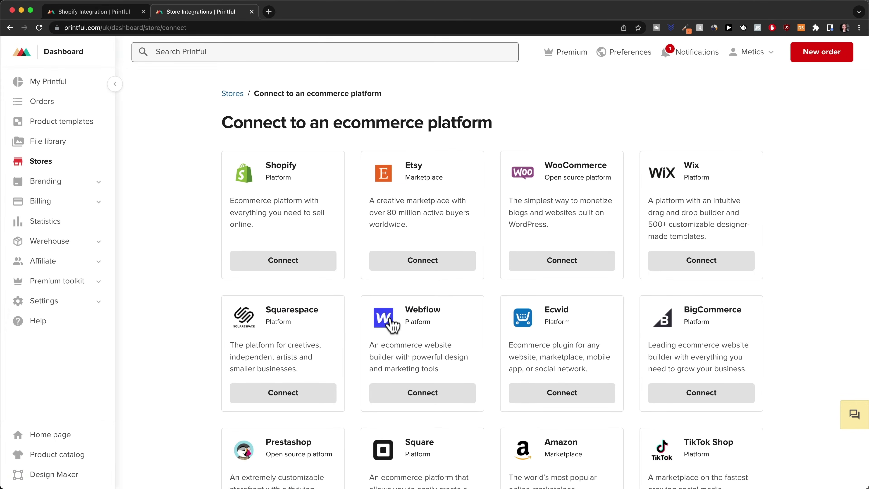
left_click(309, 269)
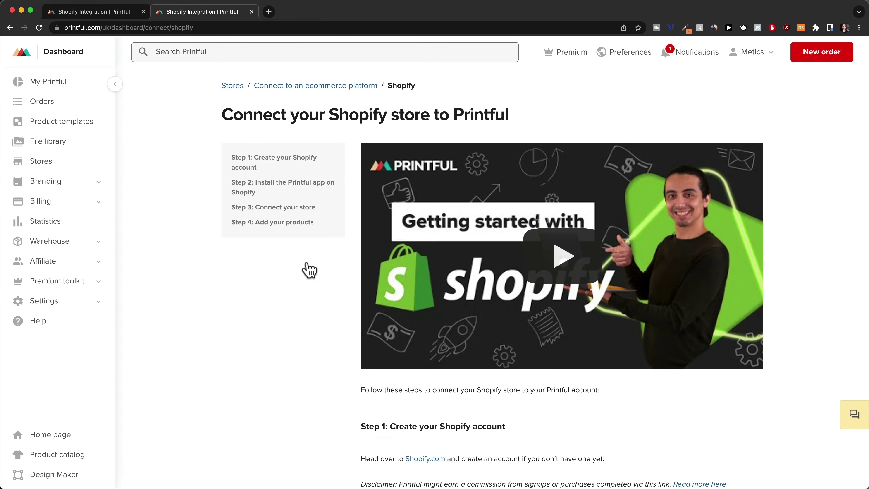
Step: Get the Printful: Print on Demand app from the Shopify app store and install it on My Store
scroll(309, 269, "down", 5)
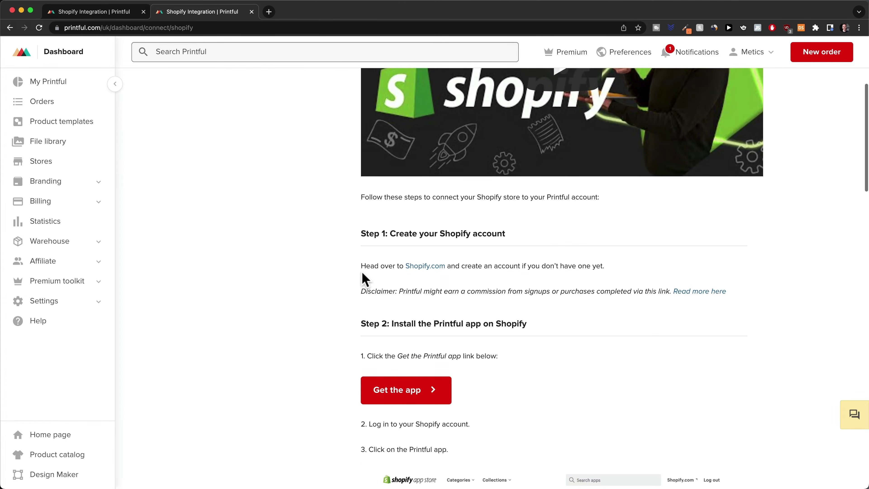
left_click(407, 392)
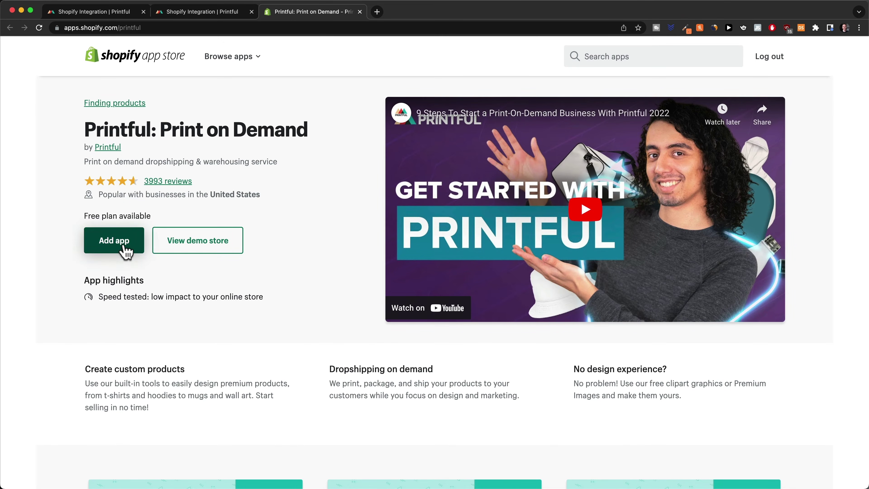
left_click(118, 241)
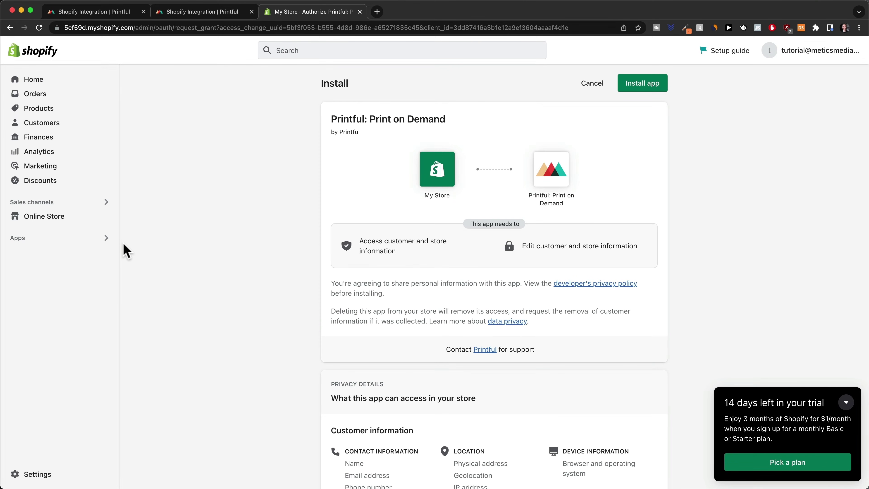
left_click(642, 88)
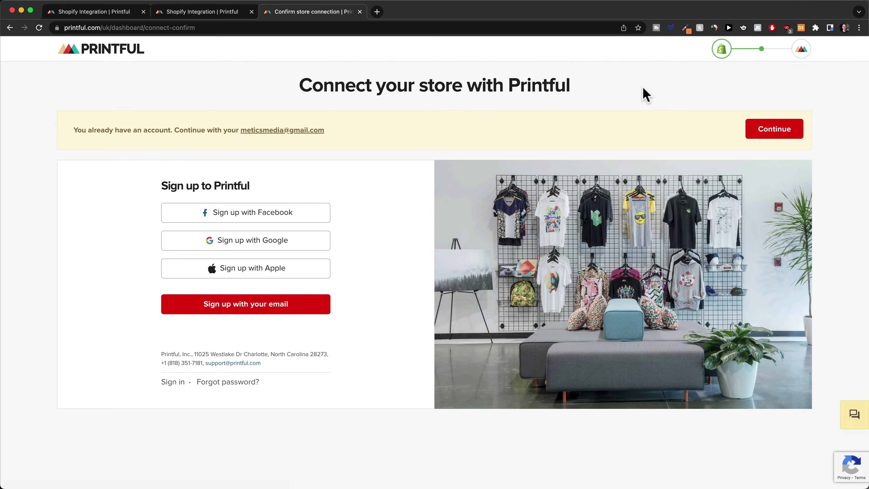
Step: Continue with the existing Printful account and confirm connecting the Shopify store to it
left_click(774, 135)
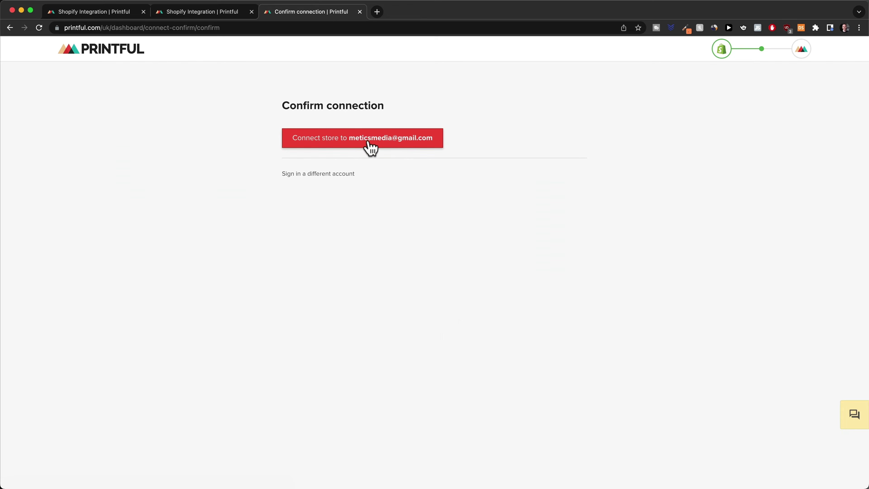
left_click(356, 145)
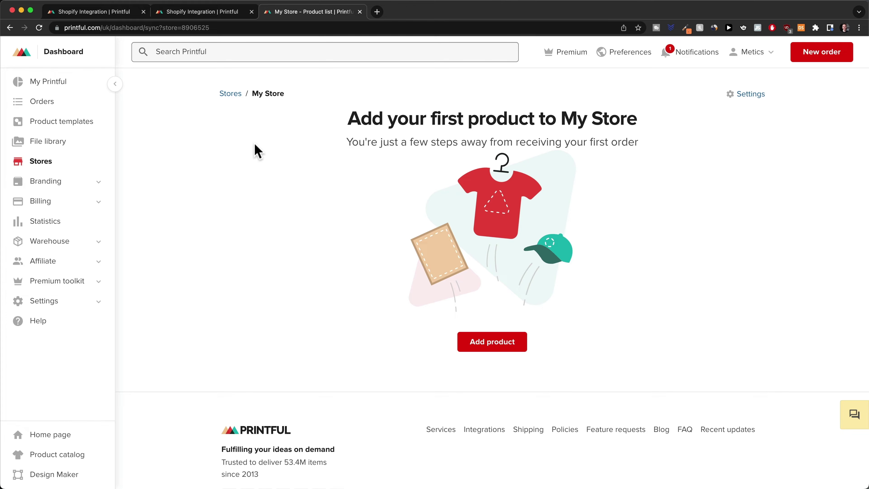
Step: Return to the list of stores and start adding a product to My Store
left_click(50, 164)
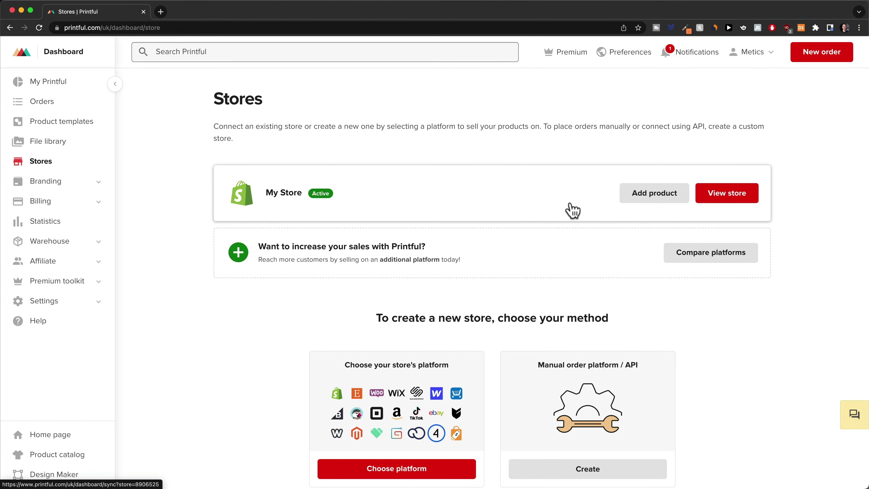
left_click(655, 203)
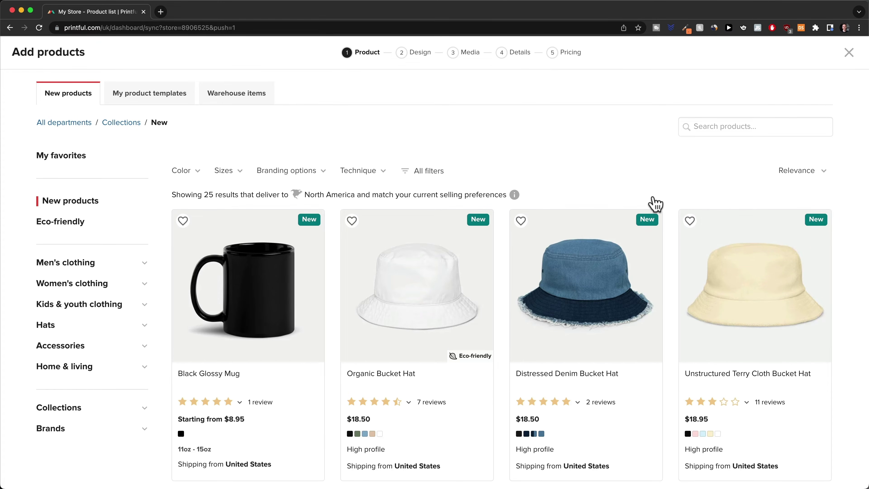
Step: Look through the new products in the catalog, checking the item types, prices and shipping origins
scroll(615, 176, "down", 4)
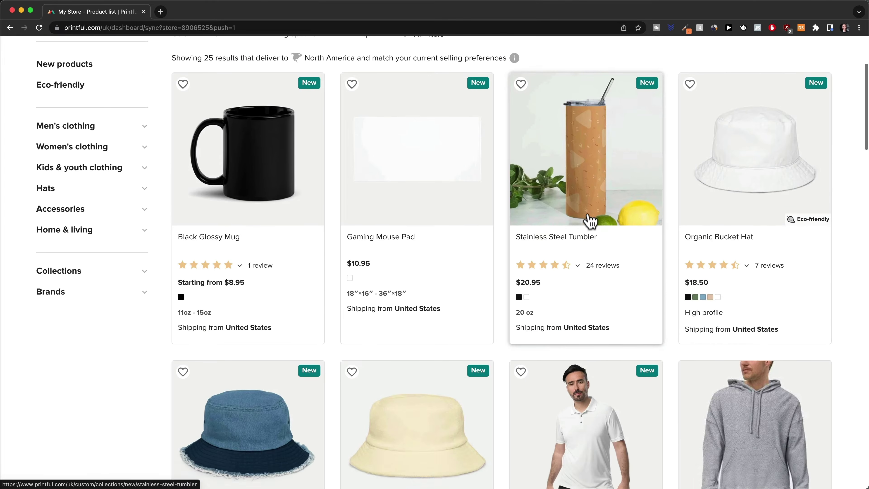
scroll(591, 221, "down", 14)
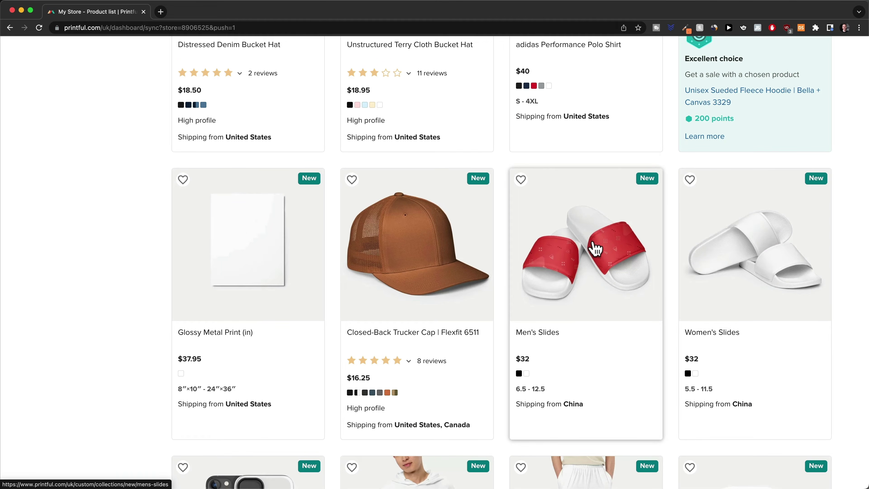
scroll(730, 241, "down", 3)
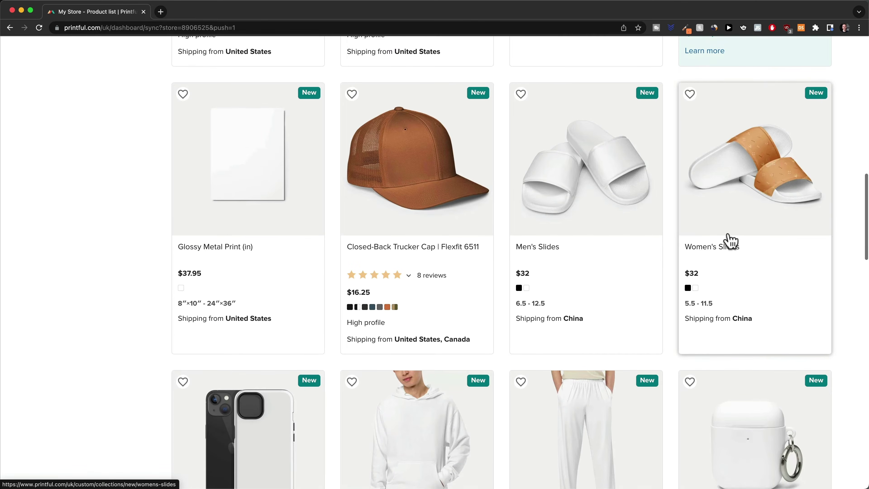
scroll(730, 241, "down", 1)
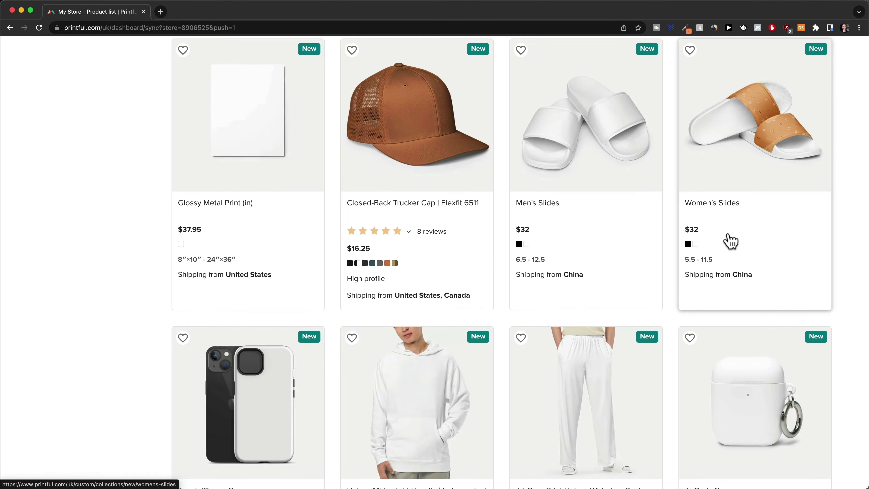
scroll(730, 241, "down", 4)
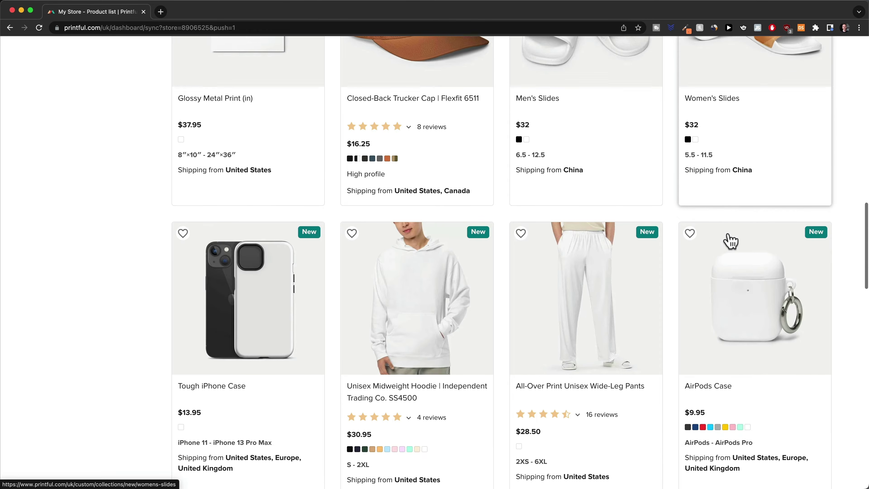
scroll(730, 242, "down", 1)
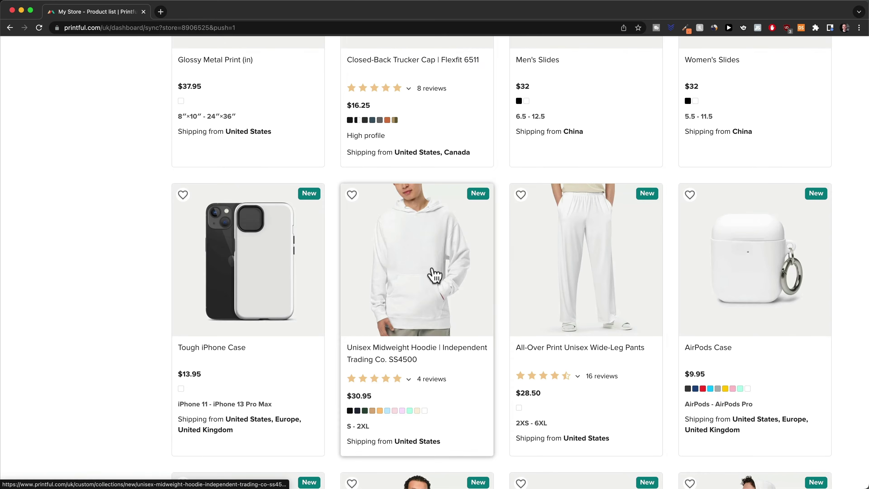
scroll(434, 282, "down", 3)
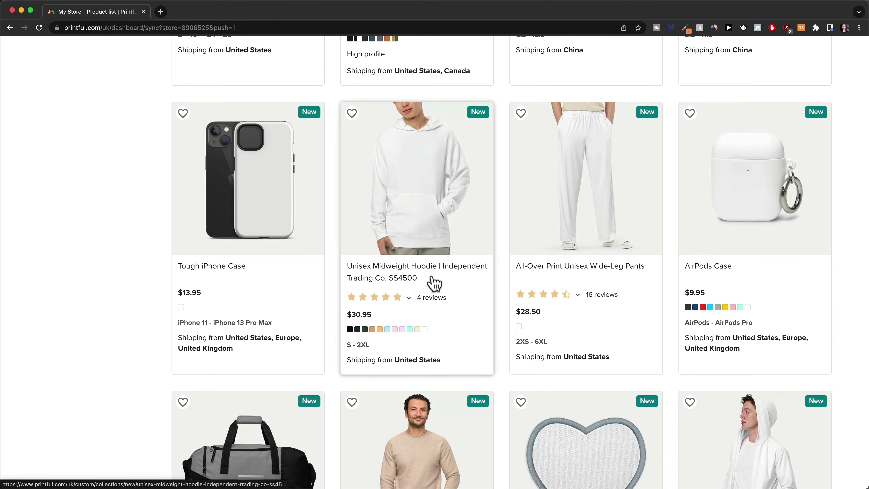
scroll(433, 285, "down", 6)
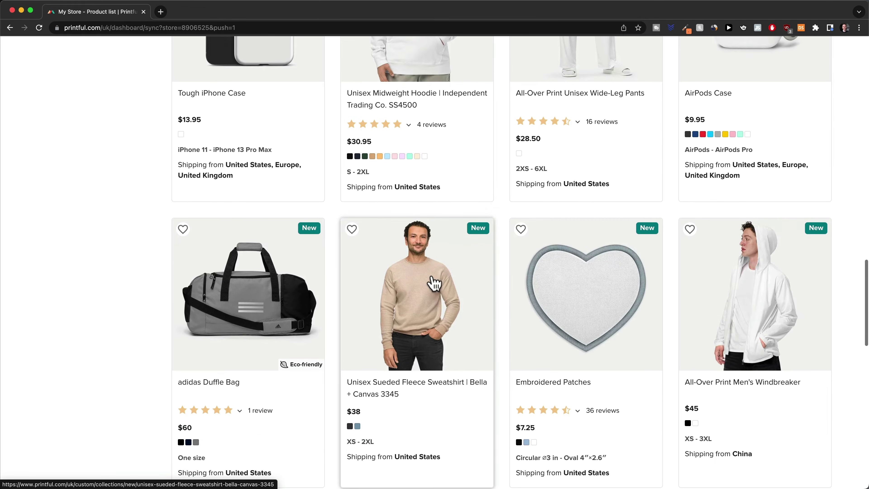
scroll(236, 315, "down", 2)
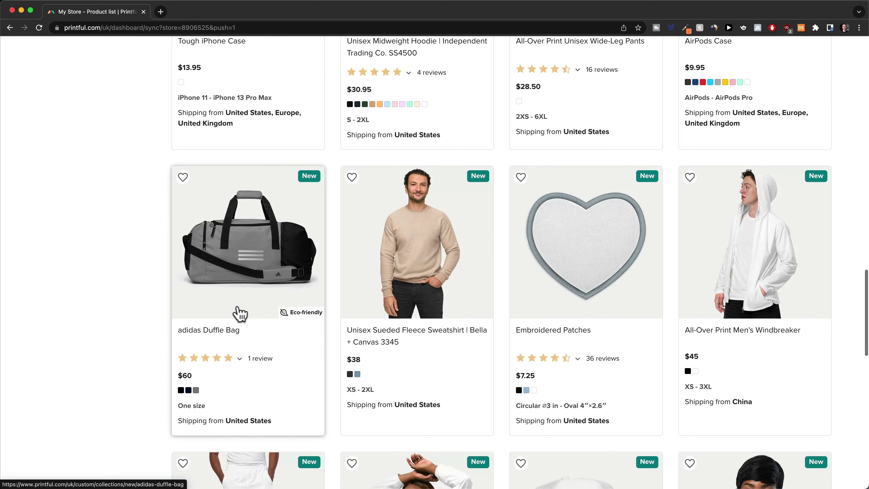
scroll(255, 281, "up", 4)
scroll(255, 282, "up", 4)
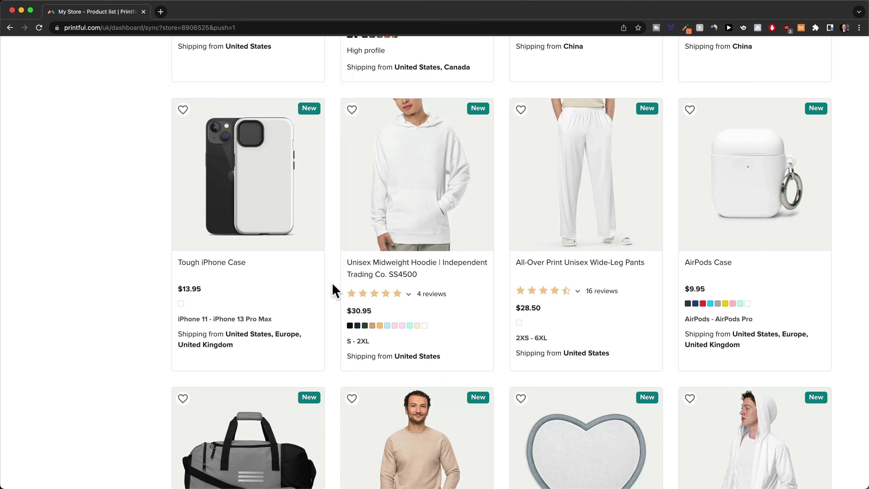
scroll(336, 291, "up", 10)
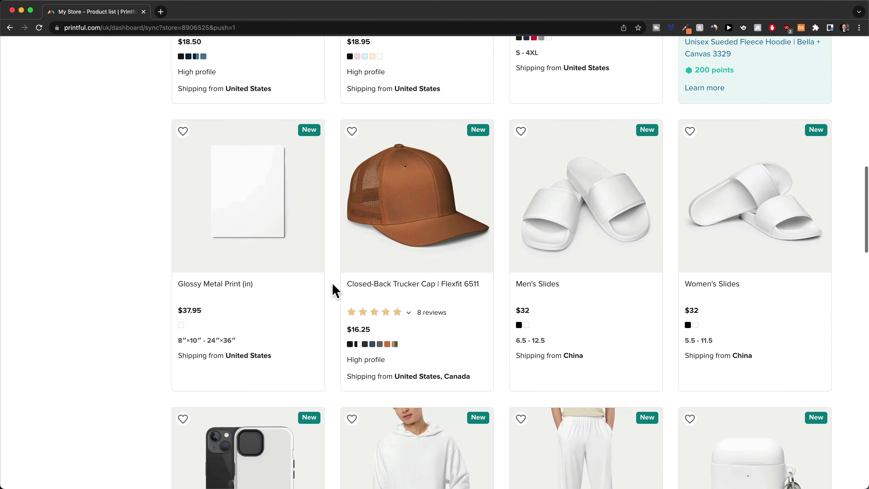
scroll(336, 291, "up", 18)
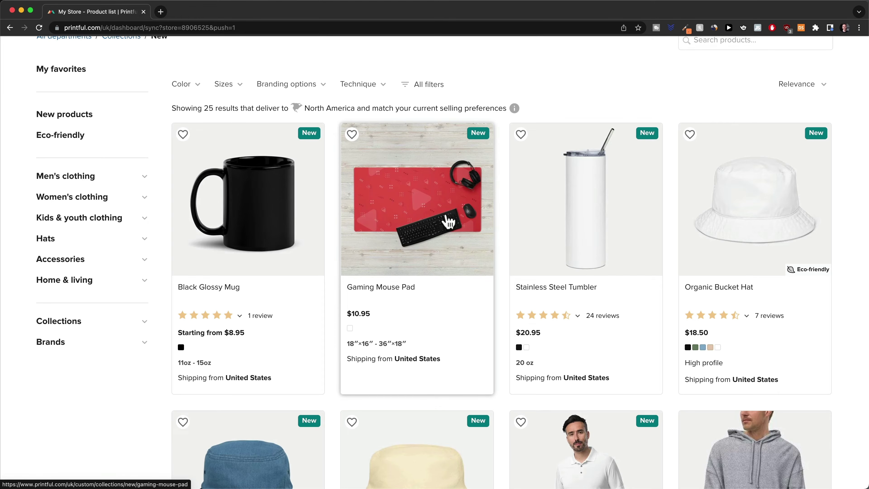
scroll(449, 221, "up", 3)
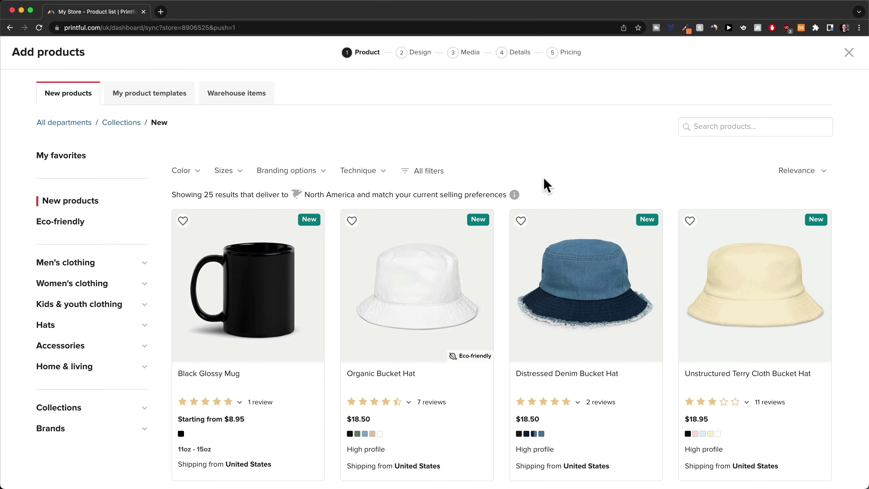
Step: Expand the product collections and show the Bestsellers collection
scroll(99, 388, "down", 2)
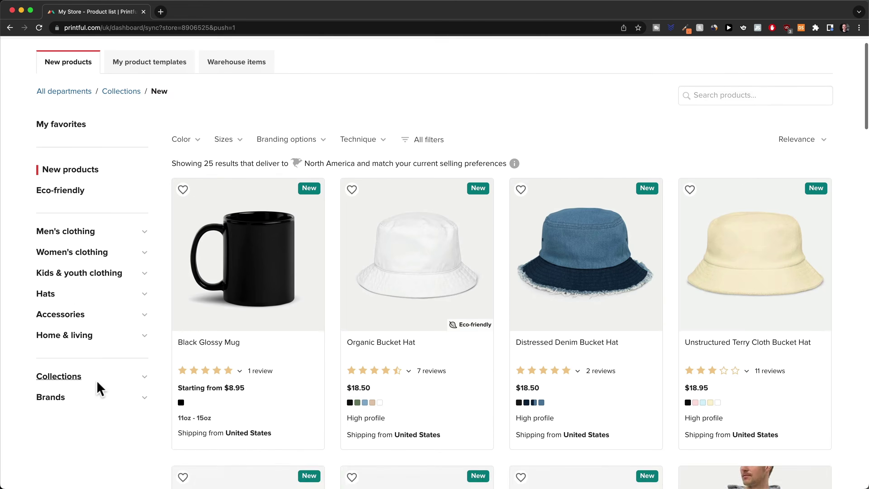
left_click(84, 351)
scroll(85, 356, "down", 2)
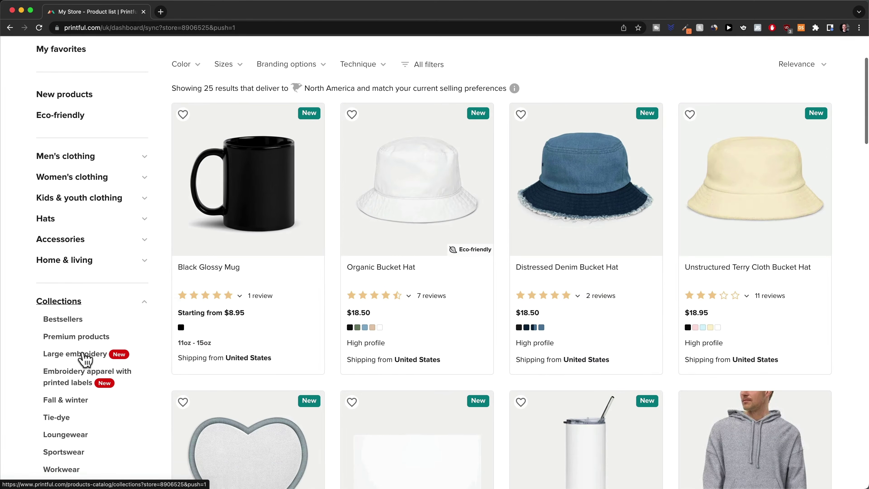
left_click(65, 320)
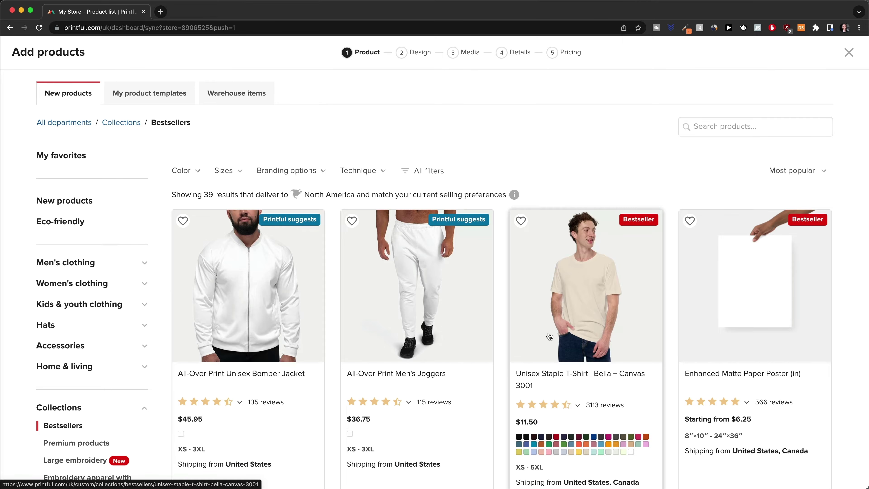
Step: Choose the Unisex Staple T-Shirt | Bella + Canvas 3001 as the product to design and open its customer reviews
scroll(550, 336, "down", 3)
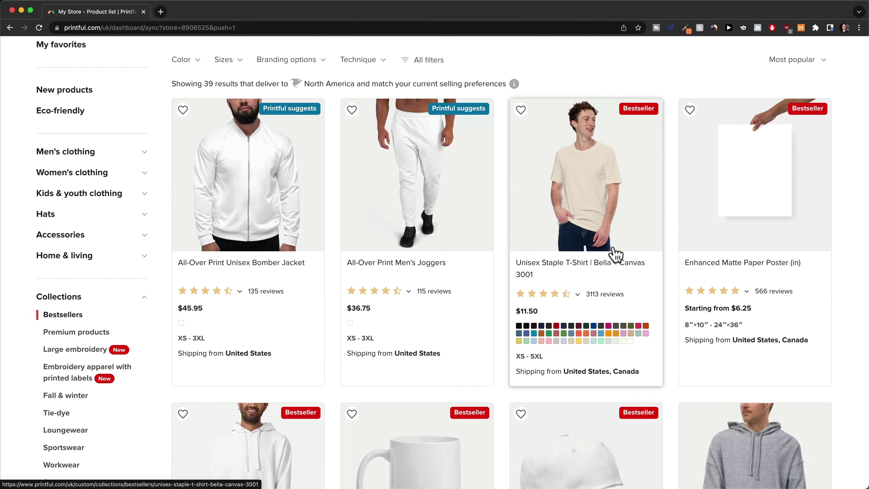
left_click(608, 251)
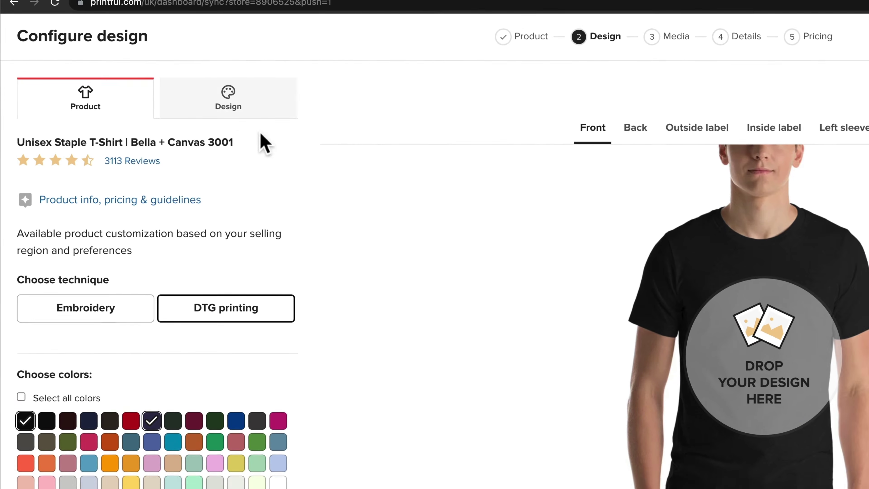
left_click(140, 165)
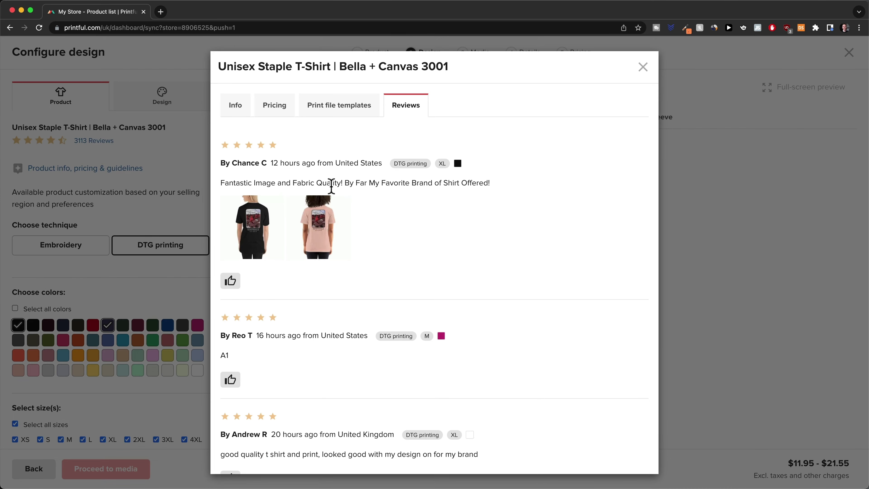
Step: Read through the customer reviews of the Unisex Staple T-Shirt, continuing onto the following review pages
scroll(369, 205, "down", 3)
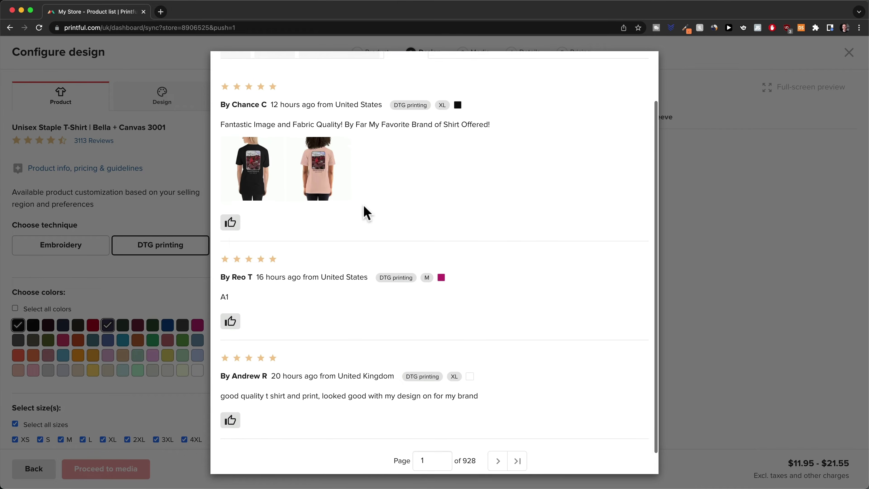
scroll(479, 408, "down", 2)
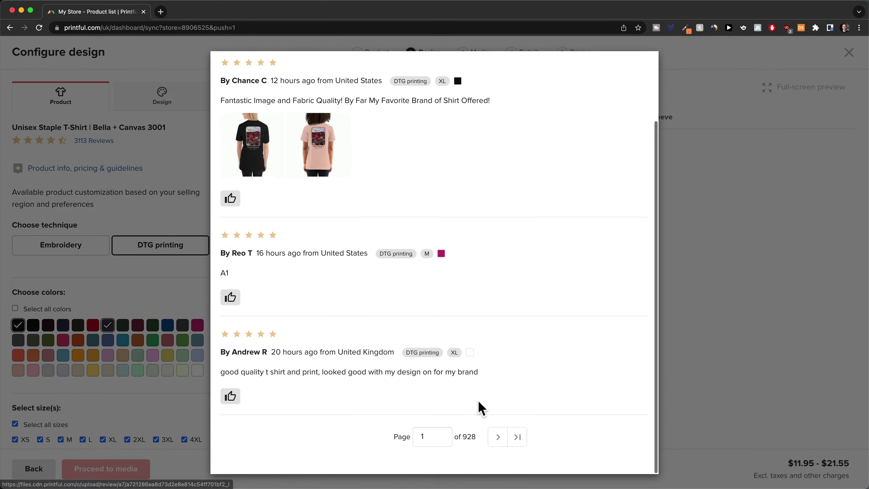
left_click(498, 437)
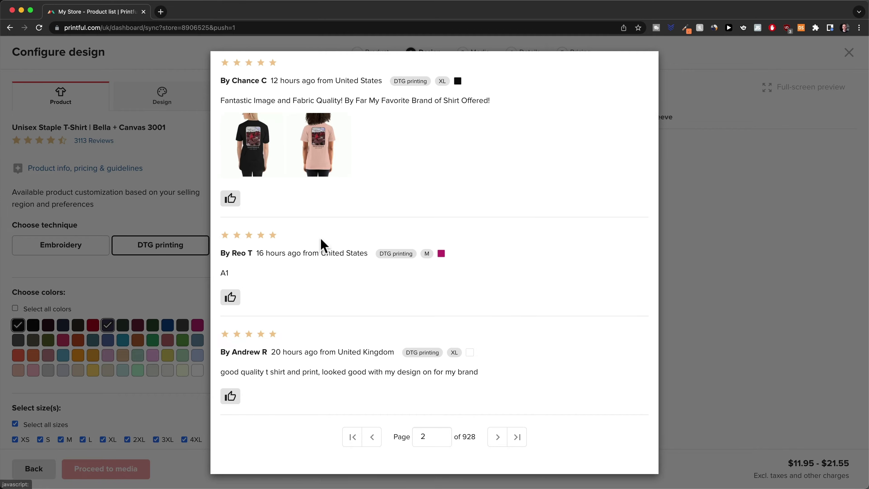
left_click(497, 439)
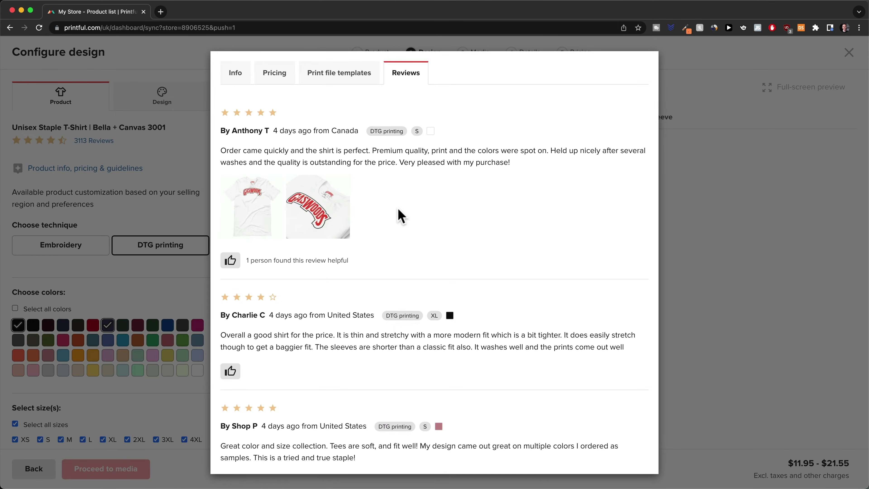
scroll(399, 213, "down", 3)
scroll(510, 435, "down", 1)
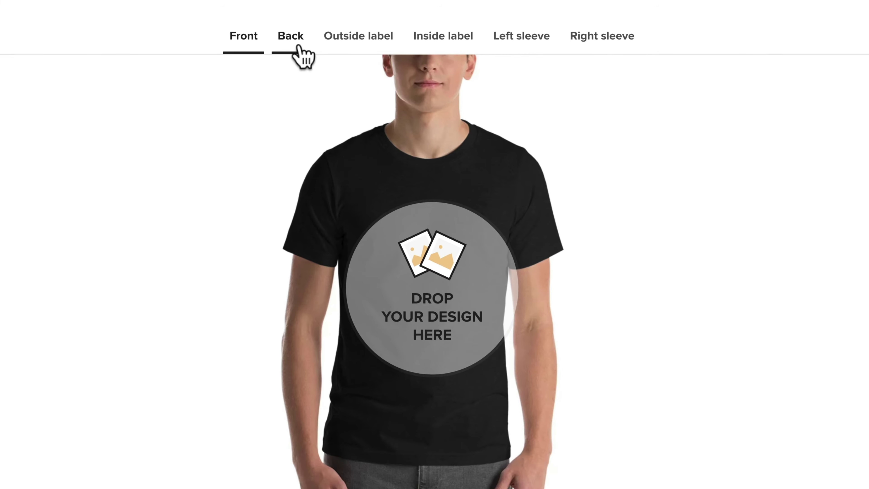
Step: Preview the Back, Outside label, Inside label, Left sleeve and Right sleeve print placements and return to Front
left_click(303, 45)
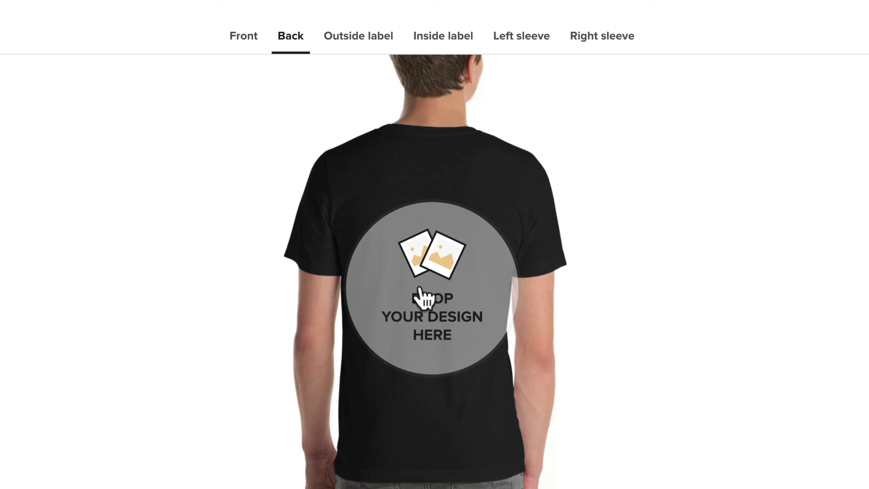
left_click(368, 51)
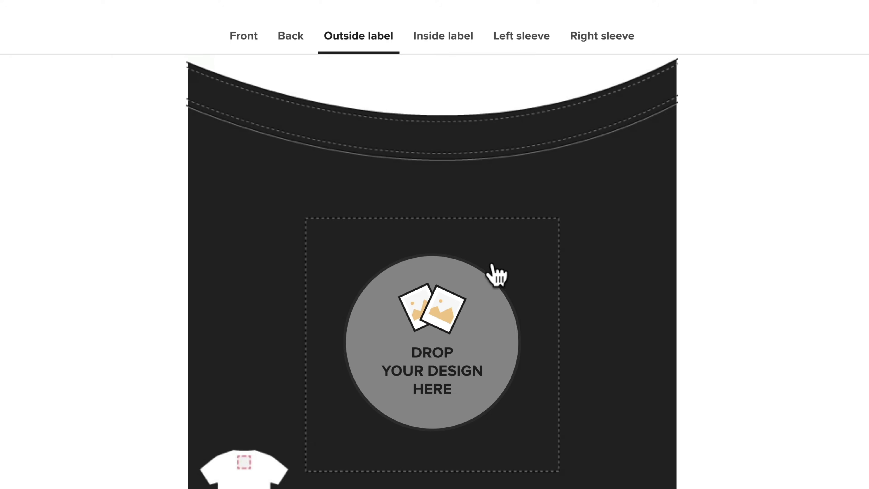
left_click(445, 38)
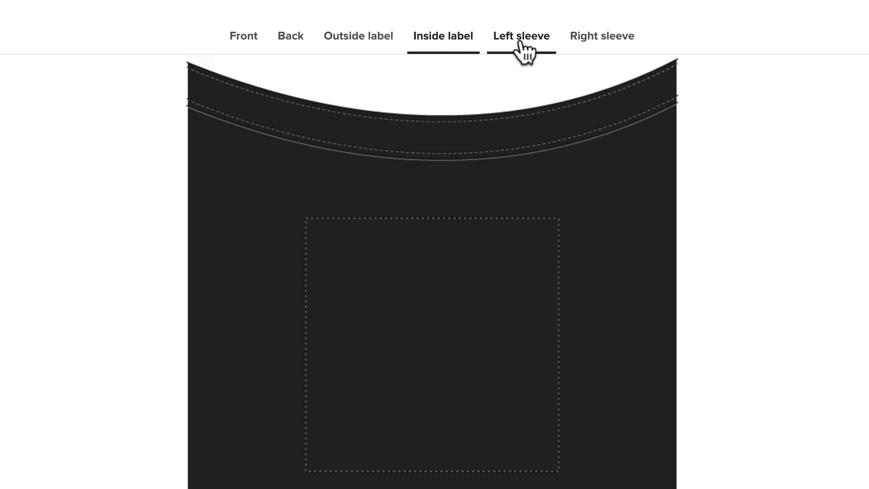
left_click(556, 14)
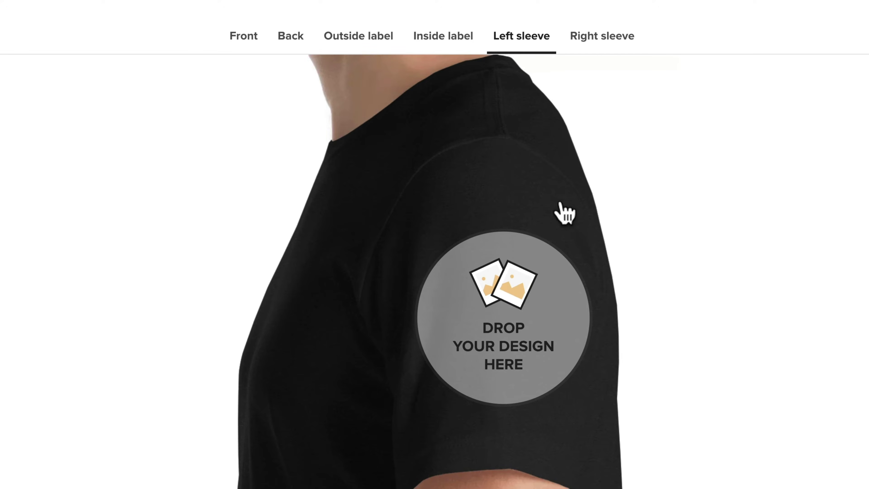
left_click(610, 41)
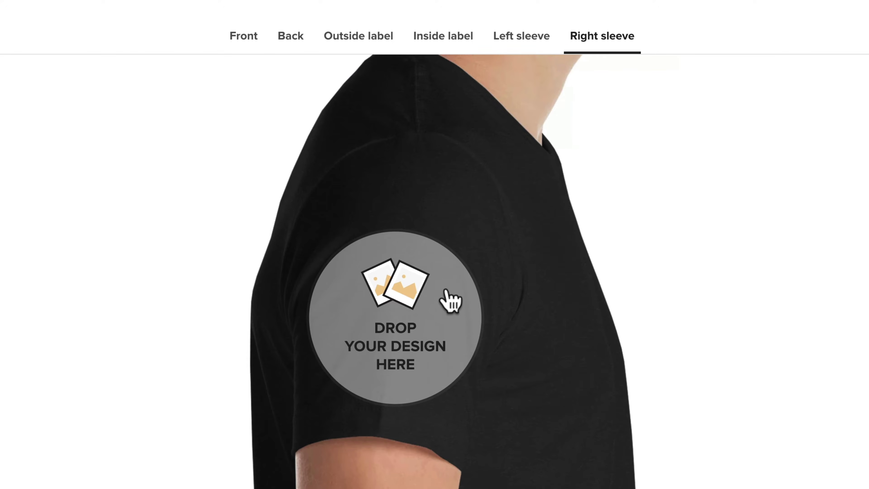
left_click(247, 41)
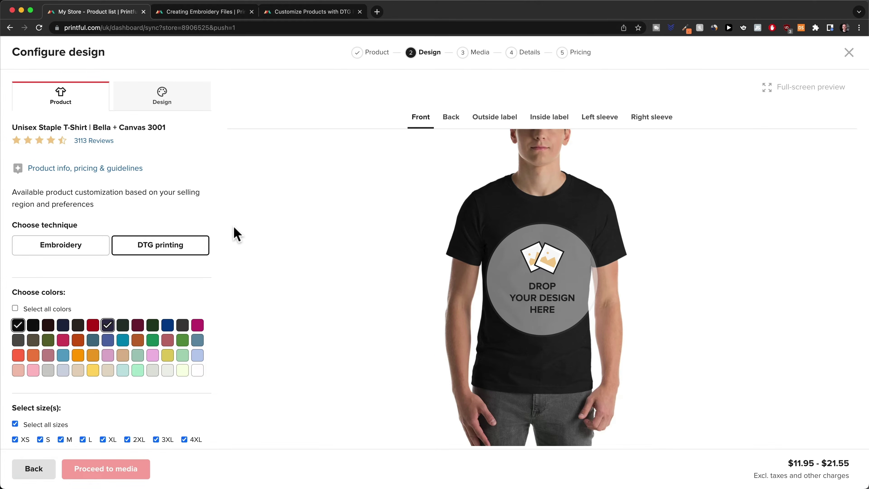
Step: Compare the Embroidery and DTG printing techniques and consult their file guides, leaving DTG printing selected
left_click(77, 247)
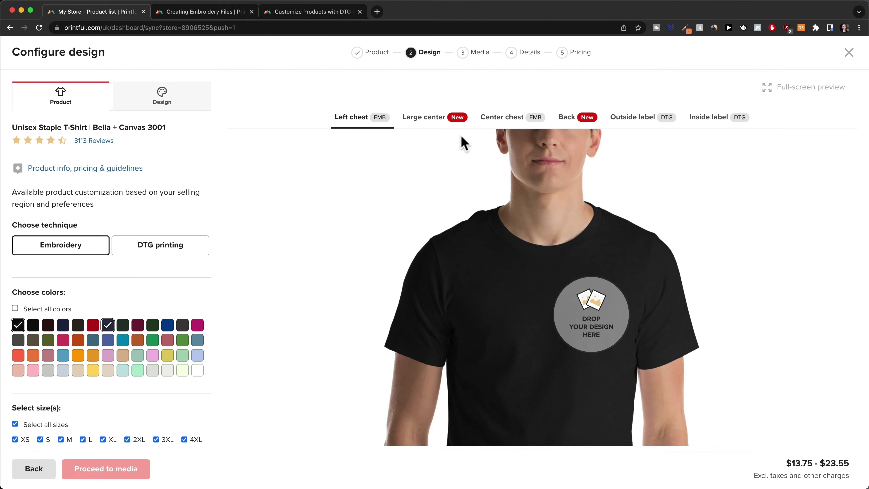
left_click(205, 11)
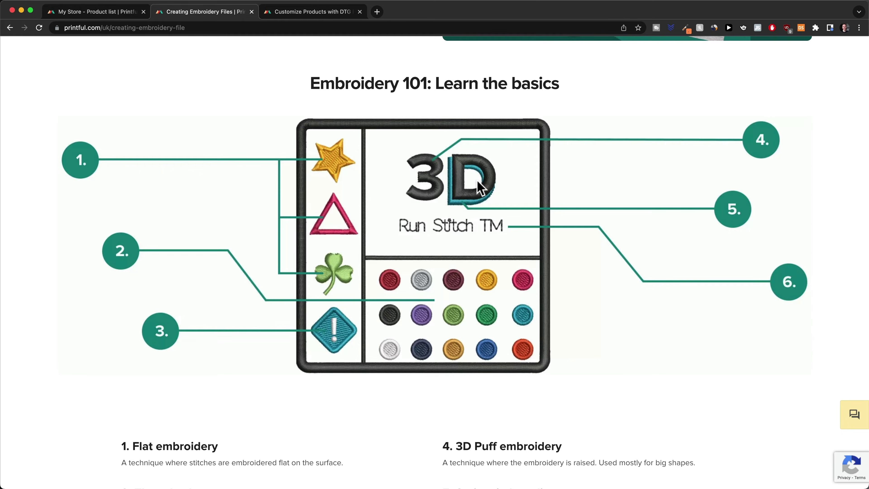
left_click(116, 11)
left_click(157, 252)
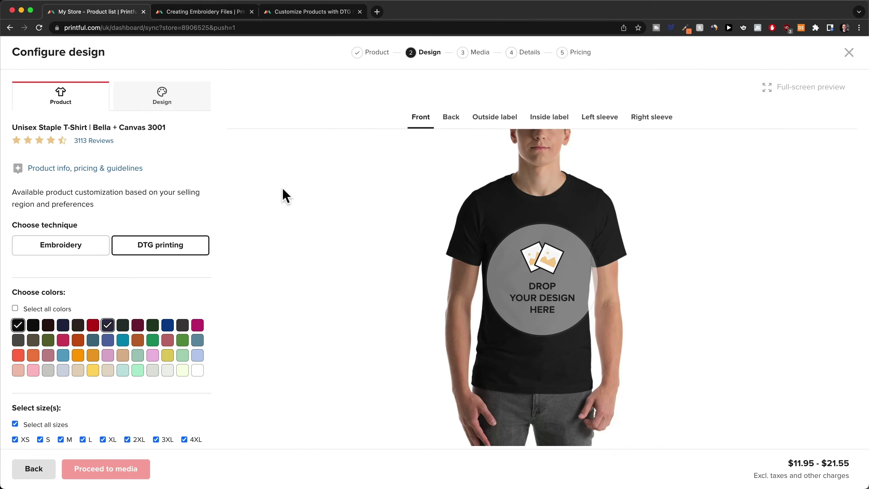
left_click(304, 13)
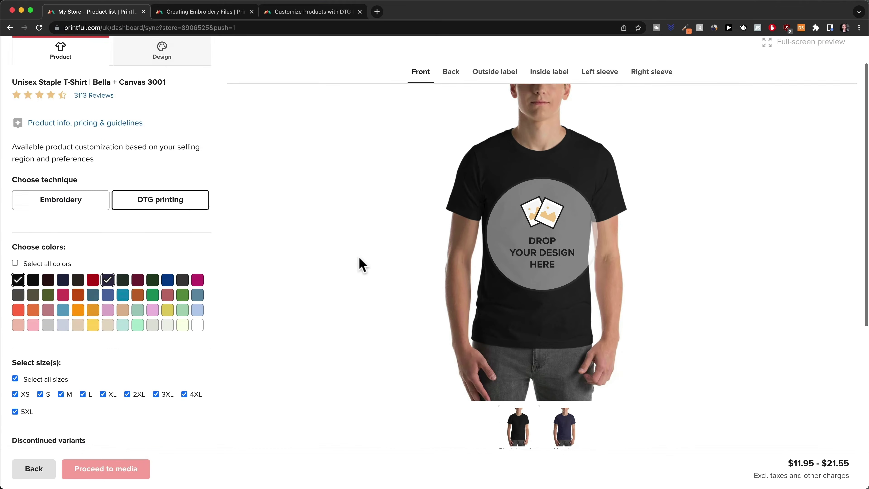
Step: Add Mustard to the T-shirt's colors and exclude the 5XL, 4XL and 3XL sizes
scroll(360, 264, "down", 2)
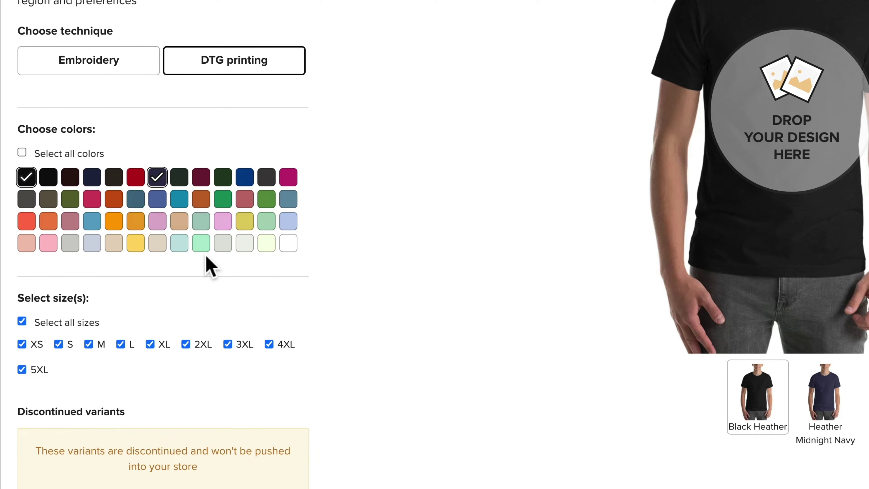
left_click(136, 221)
scroll(361, 214, "down", 4)
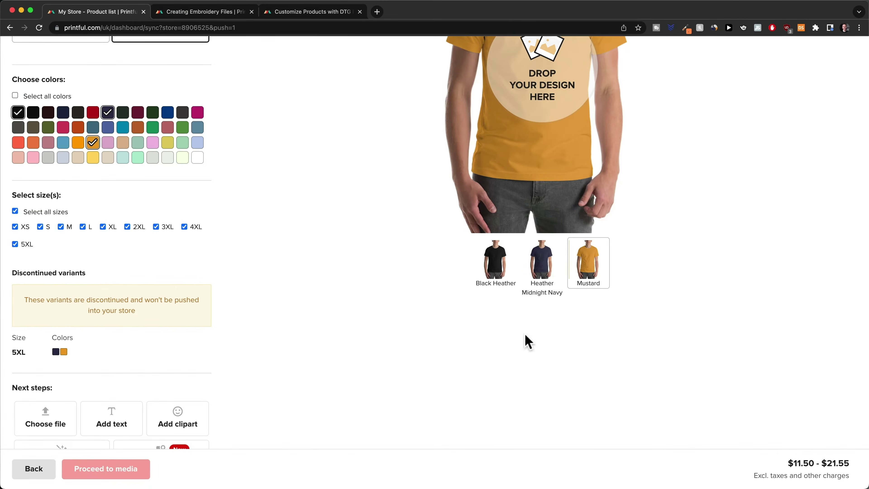
mouse_move(835, 463)
left_click(15, 244)
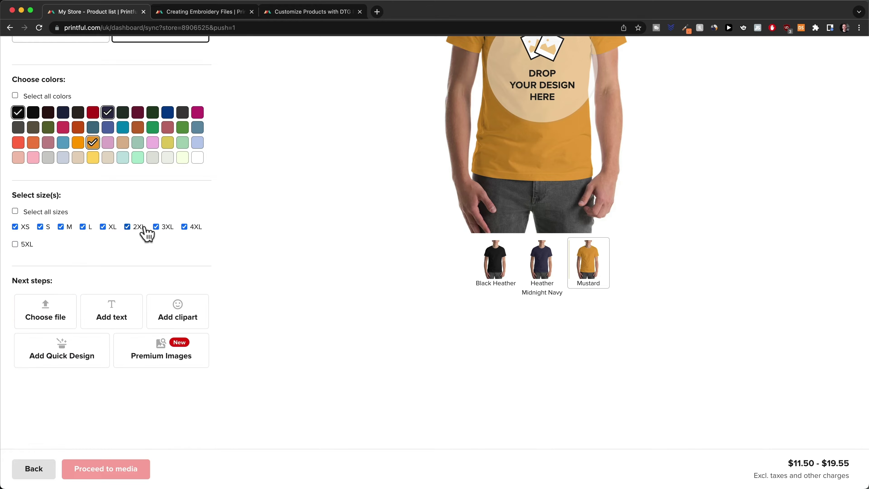
left_click(184, 228)
left_click(156, 228)
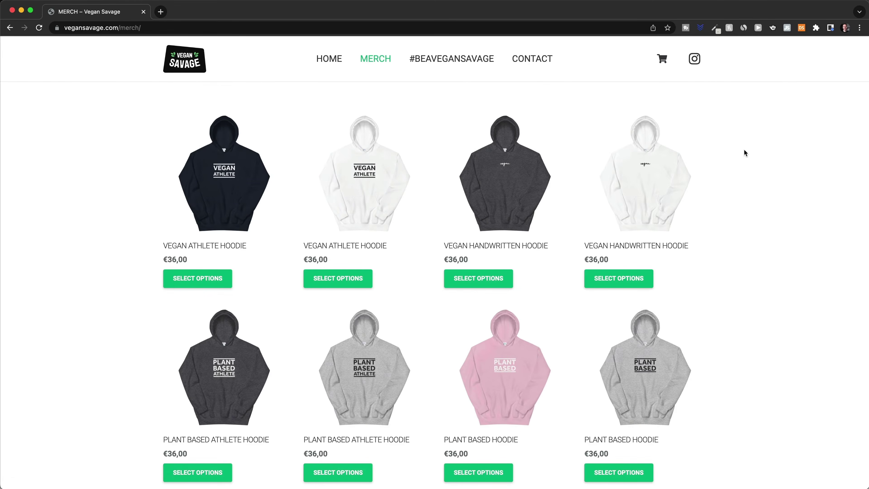
Step: Look through the merch page of vegansavage.com, examining the product types, designs and prices and the featured product carousel
scroll(723, 164, "down", 6)
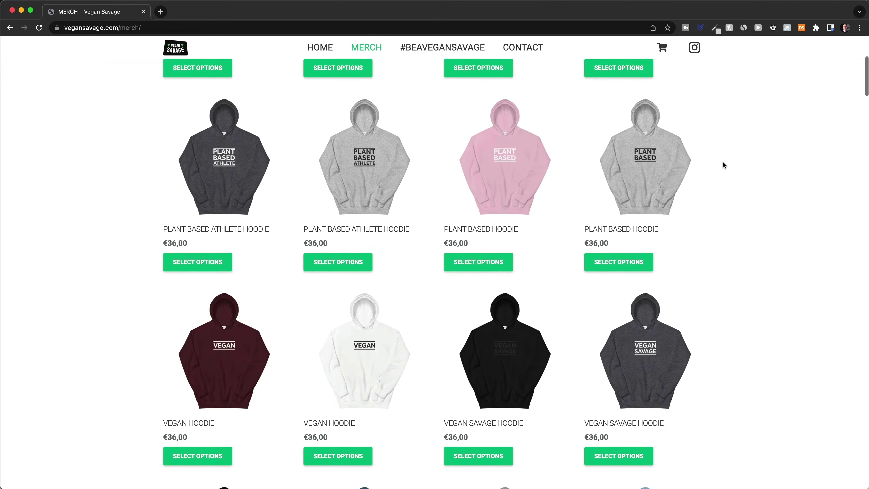
scroll(723, 161, "down", 15)
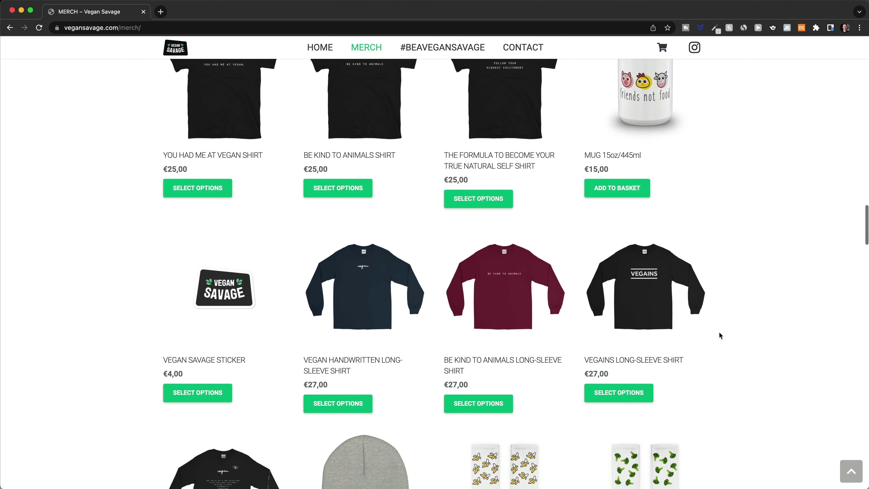
scroll(720, 335, "down", 6)
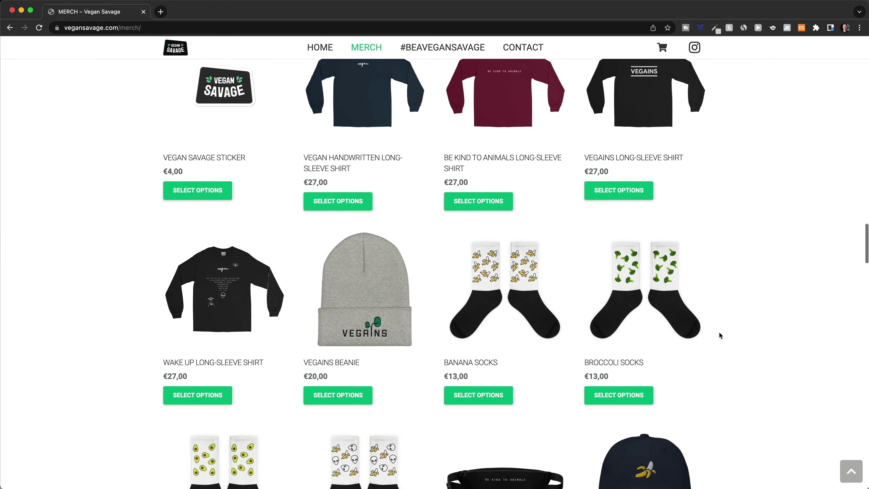
scroll(719, 335, "down", 4)
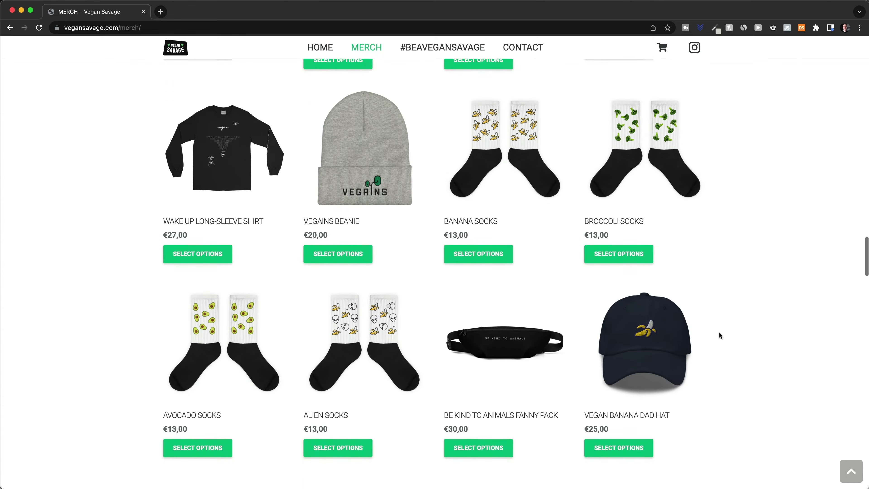
scroll(720, 335, "down", 4)
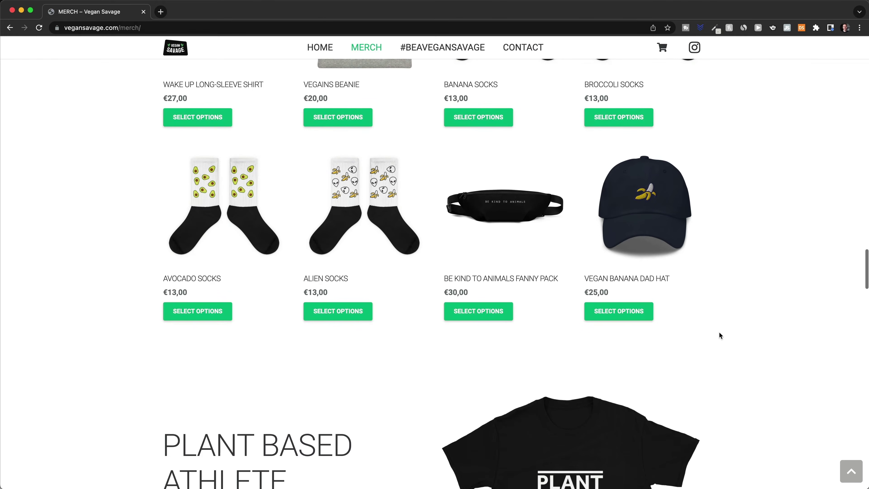
scroll(719, 333, "down", 5)
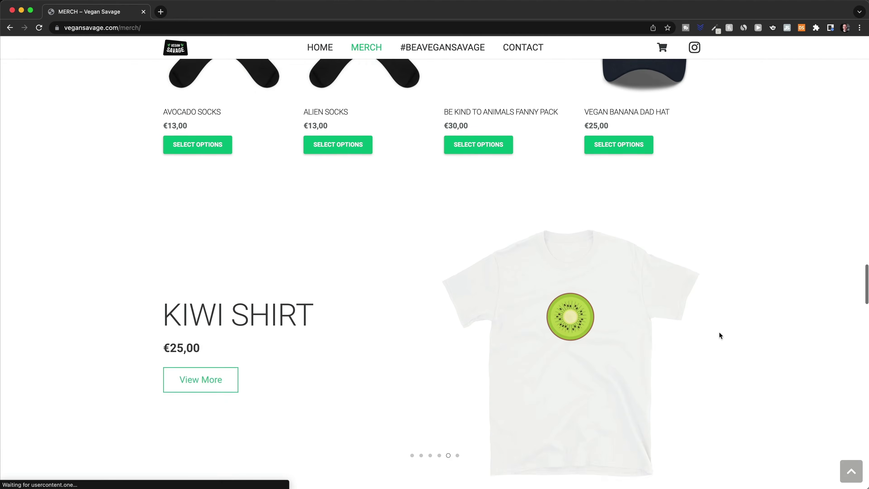
scroll(720, 333, "down", 3)
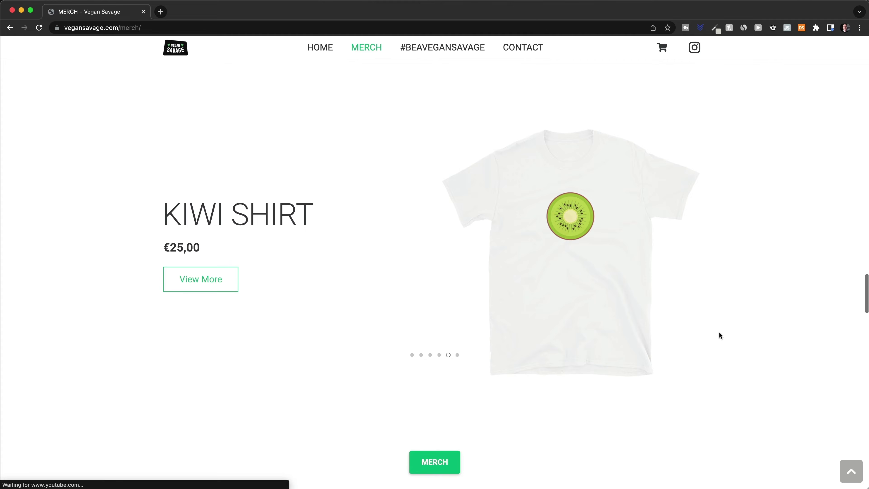
left_click(413, 356)
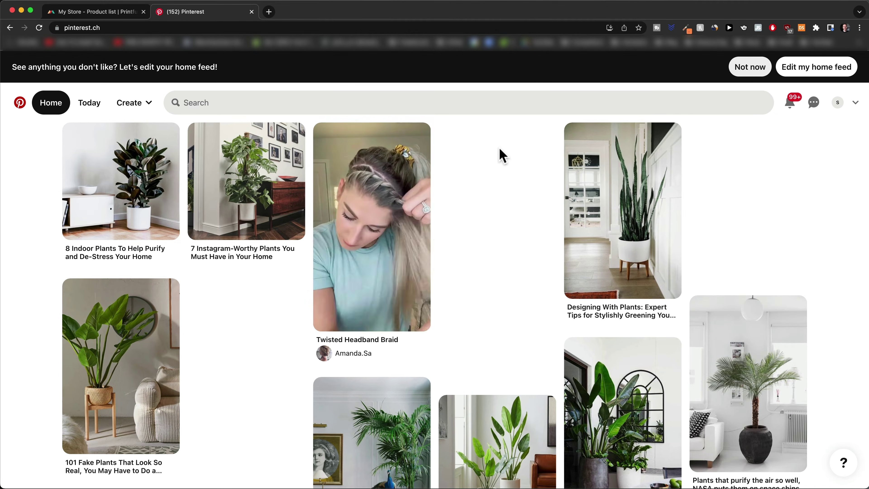
Step: Search Pinterest for "vegan tshirt design" and look through the shirt designs for inspiration
left_click(239, 98)
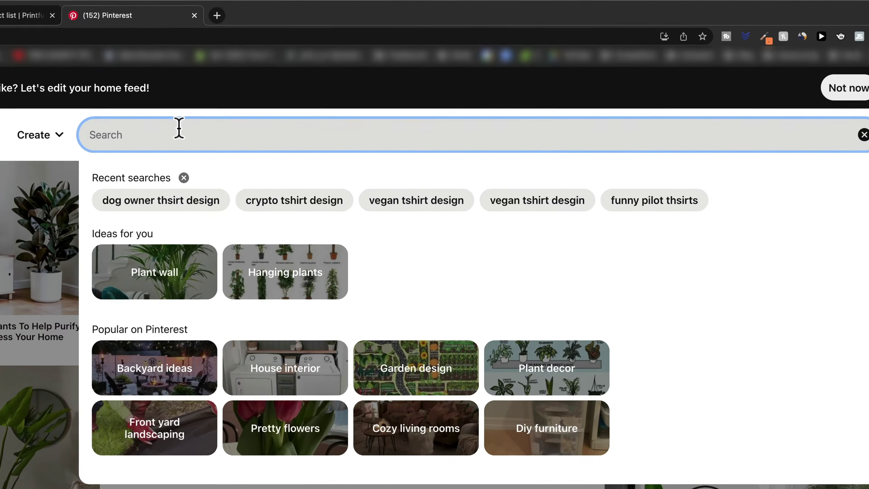
type("vegan tshirt de")
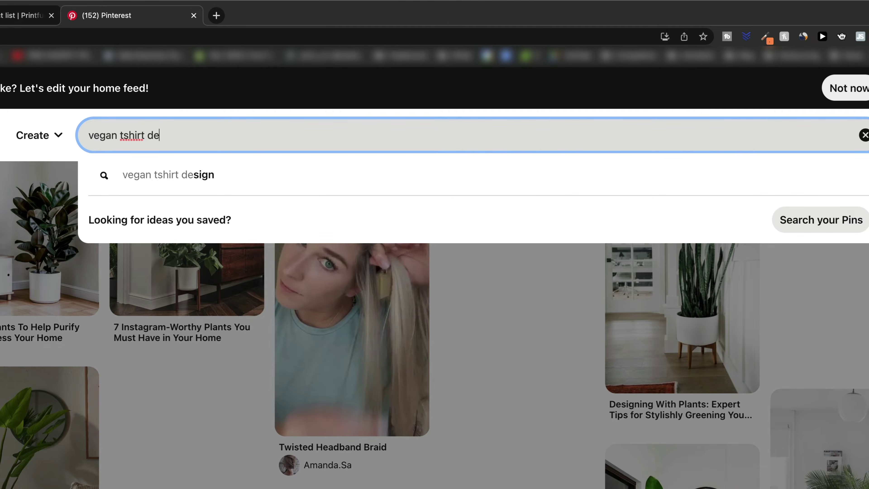
left_click(178, 173)
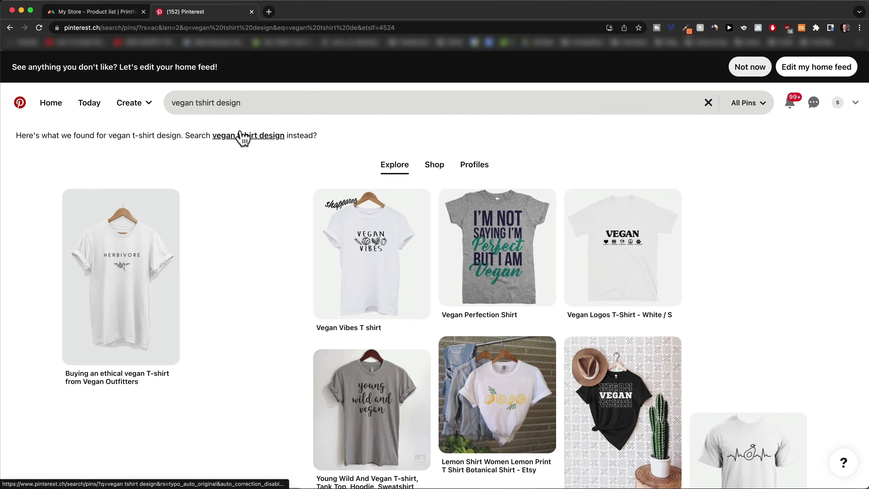
scroll(295, 255, "down", 2)
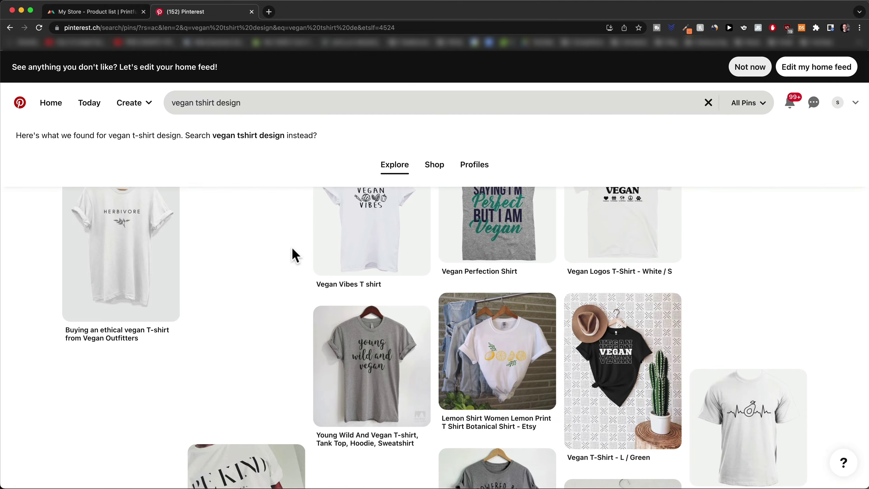
scroll(295, 255, "up", 1)
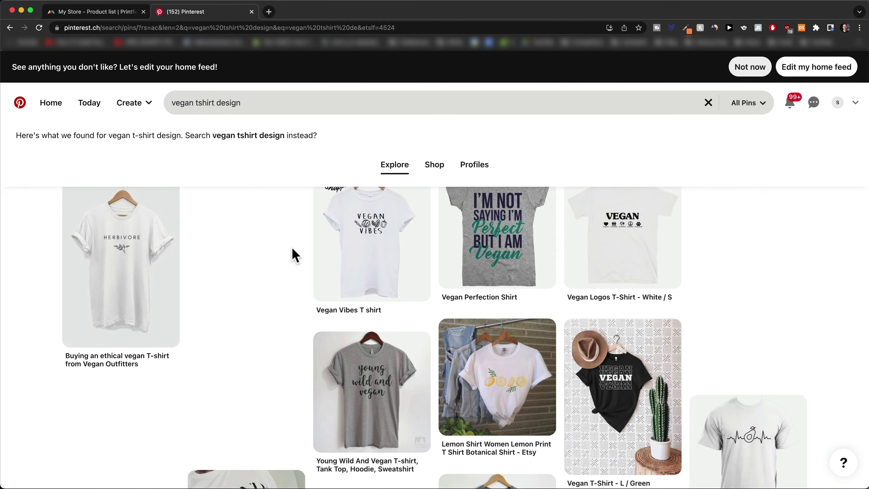
scroll(295, 255, "down", 6)
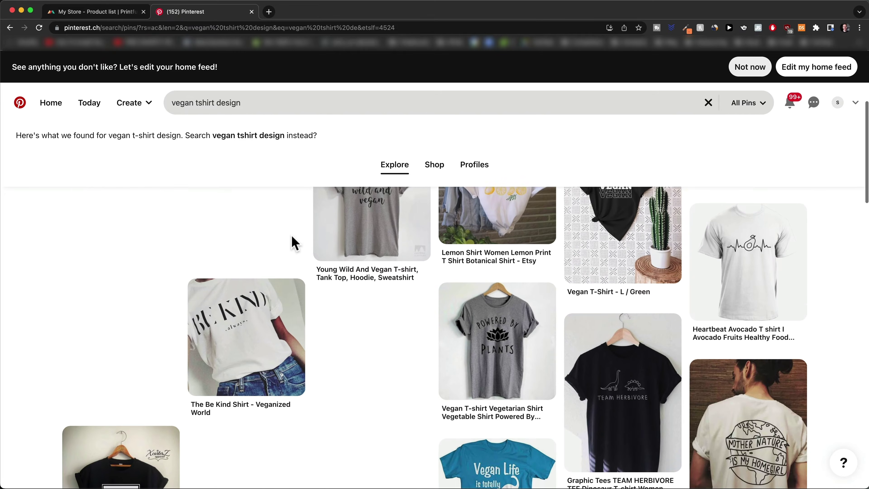
scroll(412, 311, "up", 5)
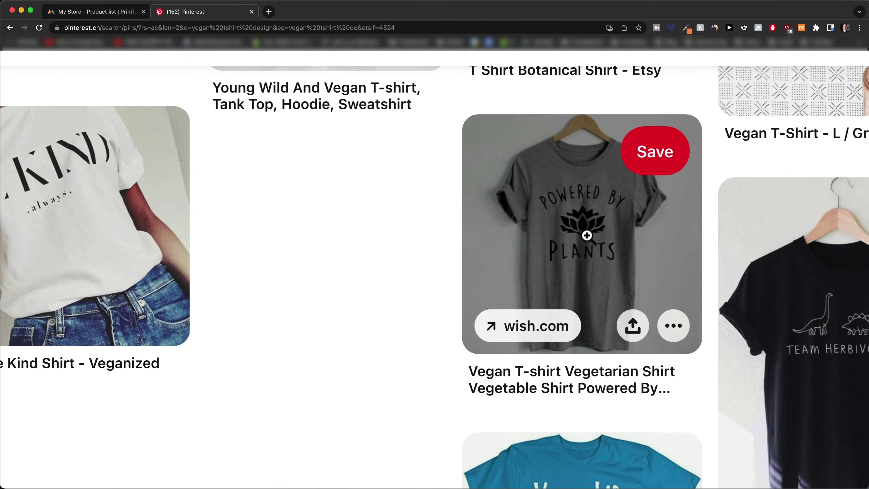
scroll(414, 310, "down", 5)
scroll(444, 294, "down", 1)
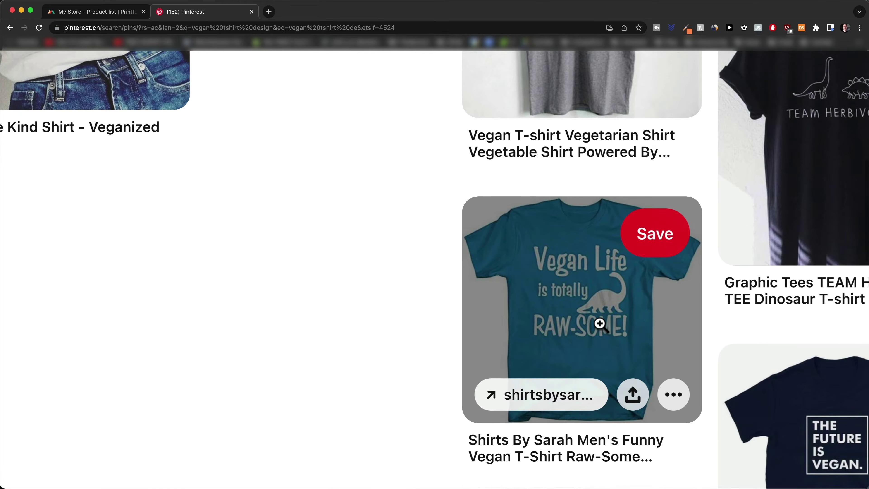
Step: Examine more of the vegan T-shirt designs on Pinterest, including the dinosaur, Powered by Plants and Team Herbivore shirts
scroll(558, 309, "down", 1)
scroll(560, 308, "down", 5)
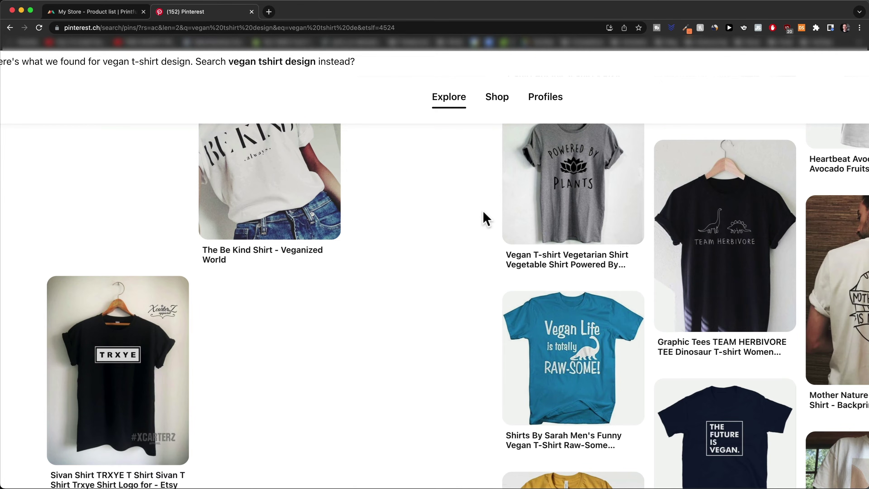
scroll(487, 218, "right", 5)
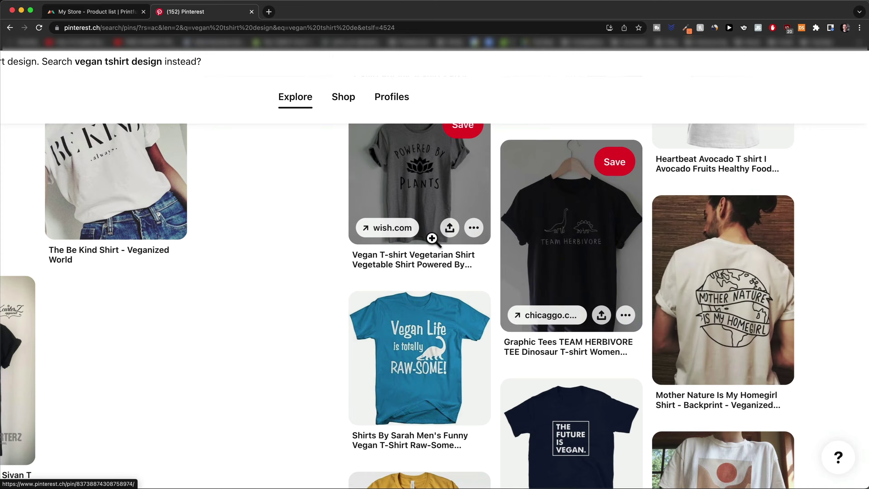
scroll(323, 270, "down", 5)
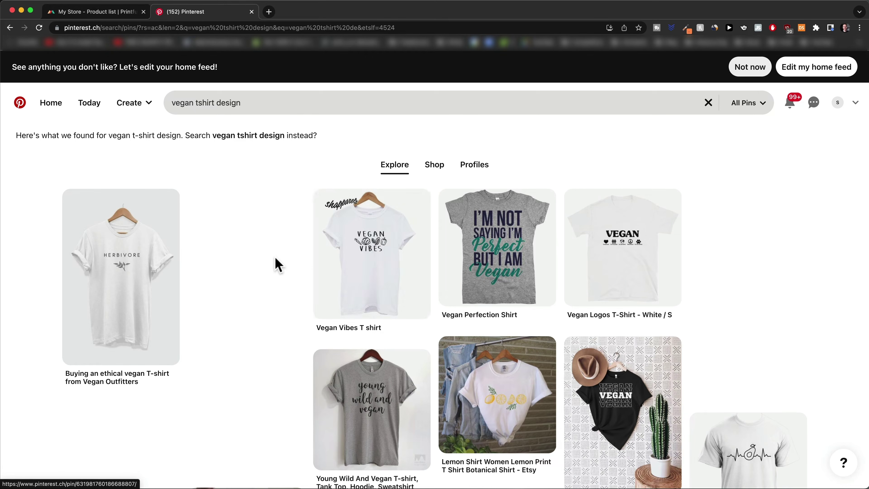
scroll(262, 277, "down", 10)
scroll(262, 277, "up", 2)
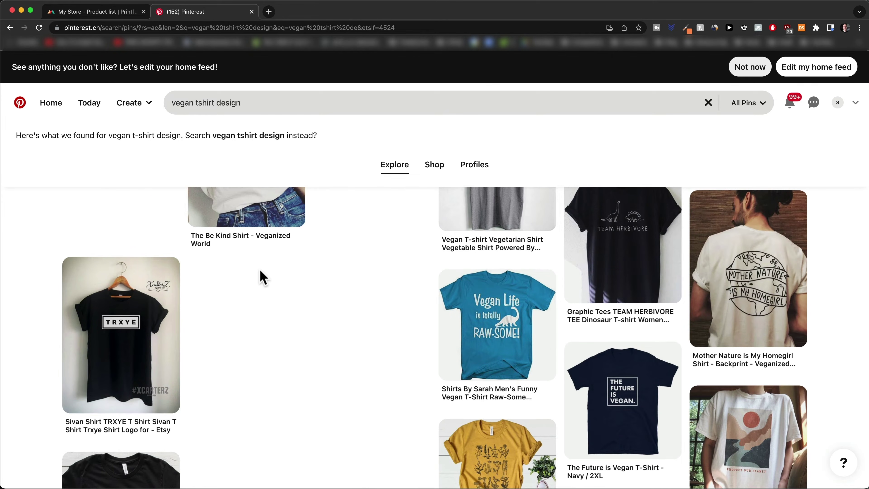
scroll(262, 277, "up", 3)
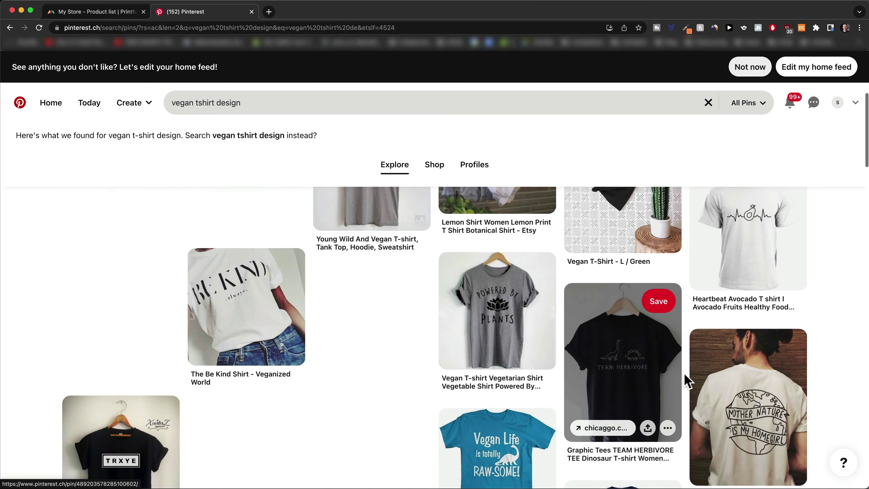
scroll(669, 341, "up", 5)
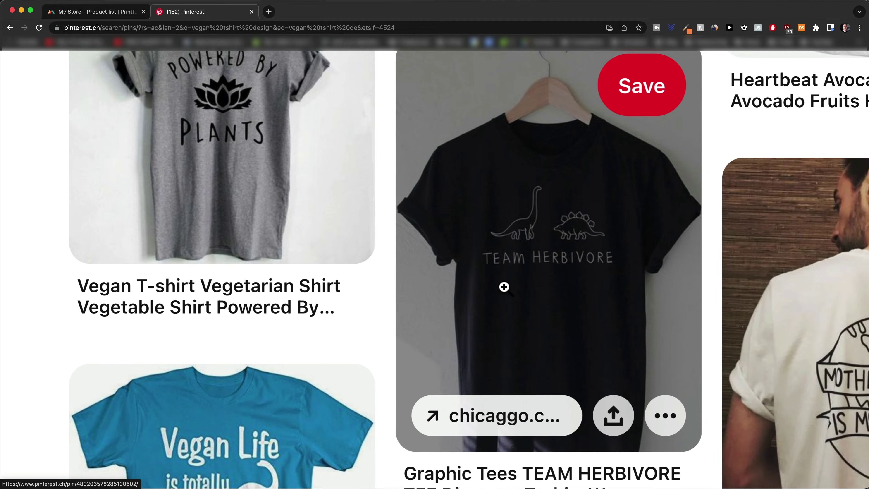
scroll(373, 292, "down", 10)
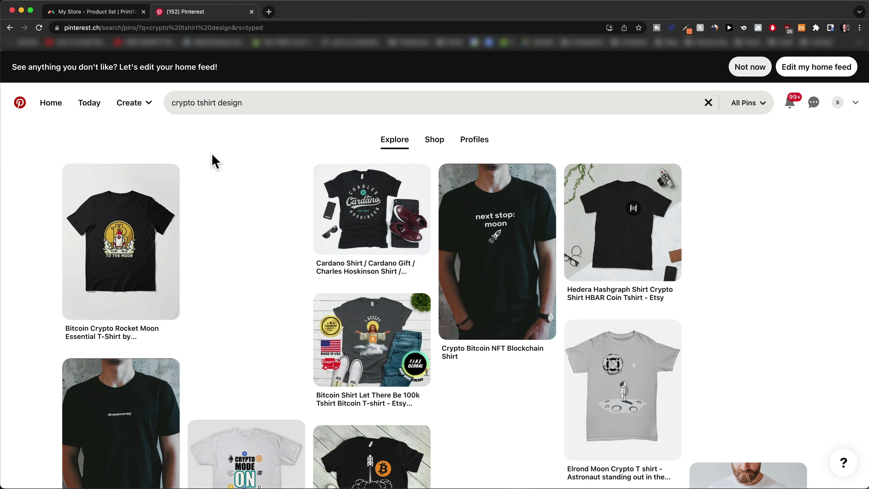
Step: Search Pinterest for "dog owner tshirt design"
left_click_drag(194, 103, 163, 104)
type("dog owener")
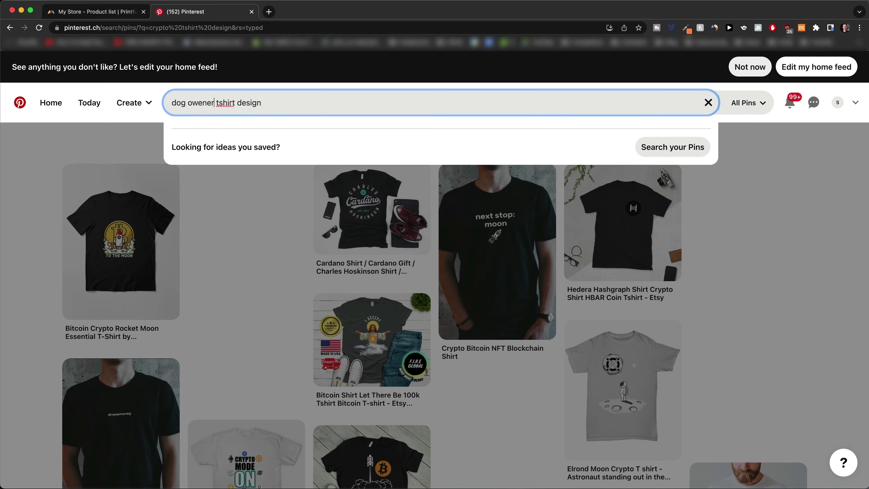
key("BackSpace")
key("BackSpace")
key("BackSpace")
key("BackSpace")
key("BackSpace")
type("wner")
key("Return")
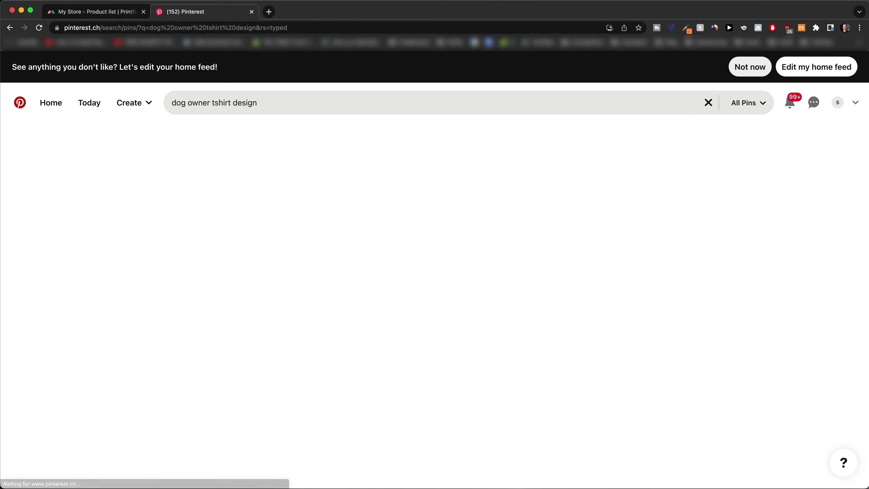
Step: Look through the dog owner T-shirt designs, examining the slogans and paw-print graphics for ideas
scroll(757, 266, "down", 2)
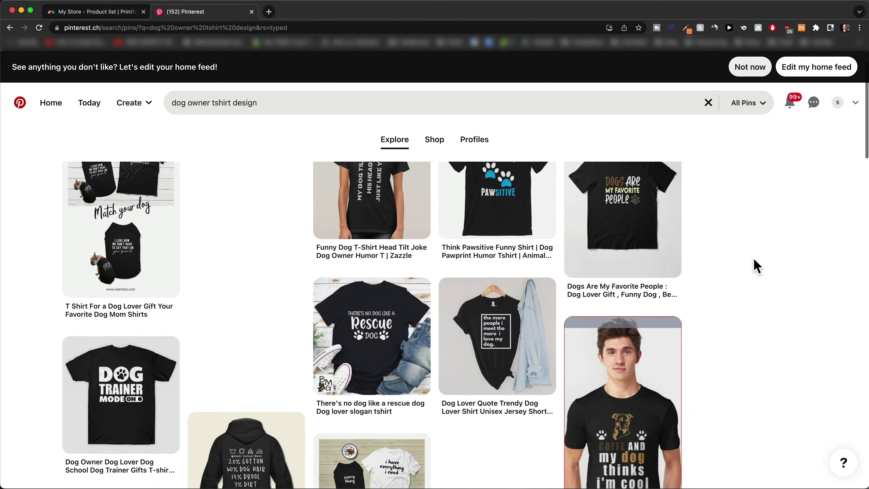
scroll(757, 266, "up", 2)
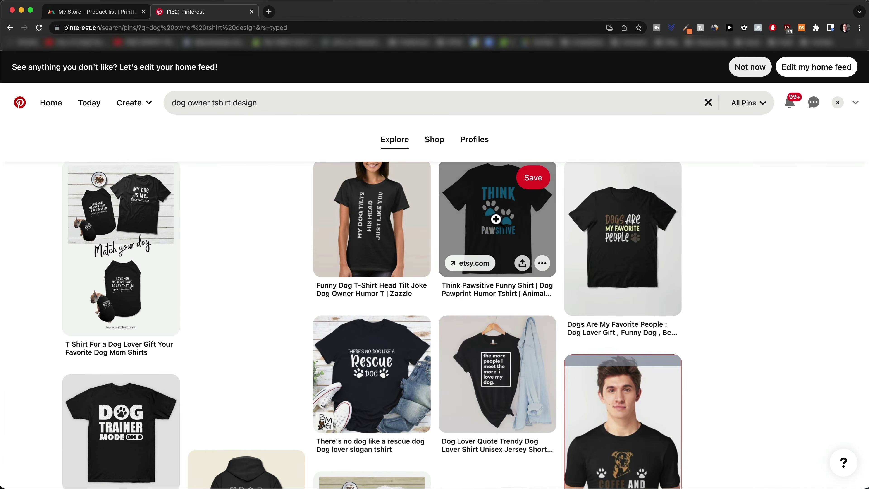
scroll(506, 235, "up", 5)
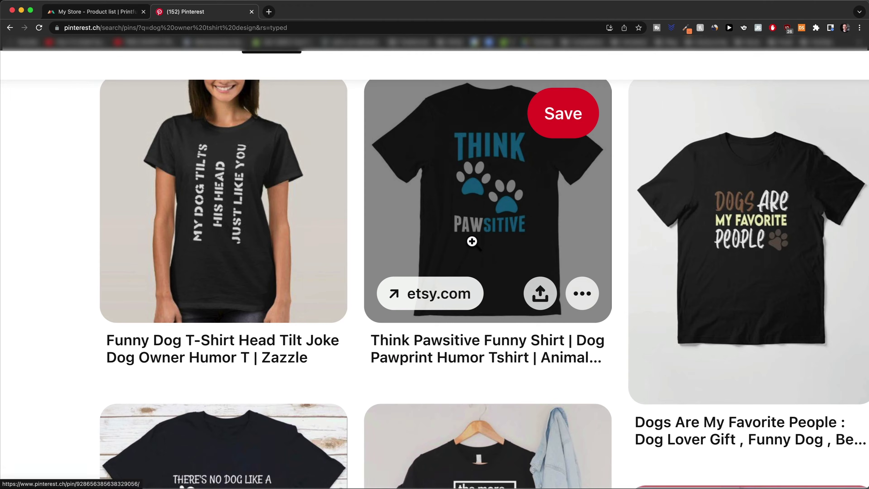
scroll(757, 238, "down", 5)
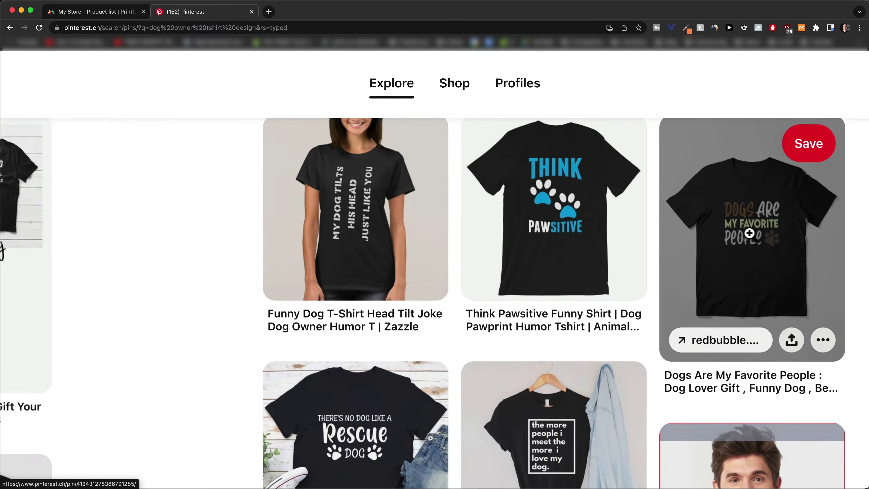
scroll(507, 322, "down", 3)
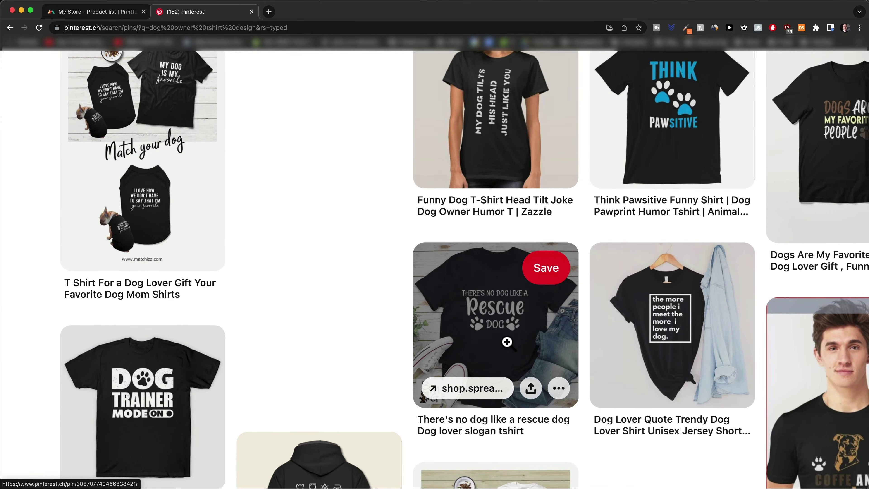
scroll(501, 299, "up", 4)
scroll(337, 274, "down", 5)
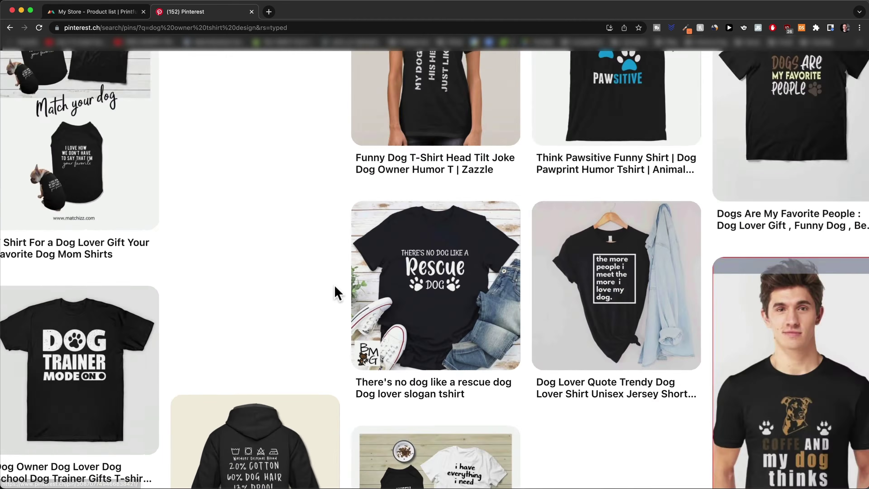
scroll(274, 341, "down", 3)
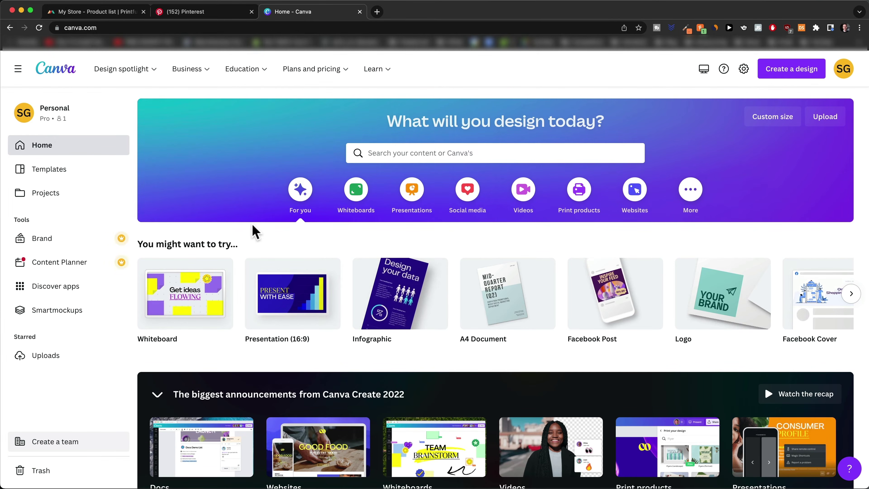
Step: Switch to Printful and open the print file templates in the Unisex Staple T-Shirt's product information
left_click(106, 15)
left_click(641, 83)
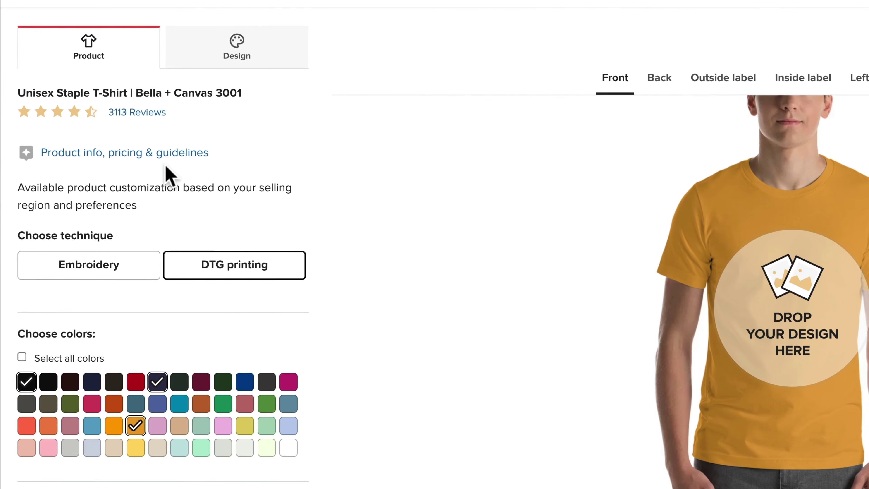
left_click(133, 158)
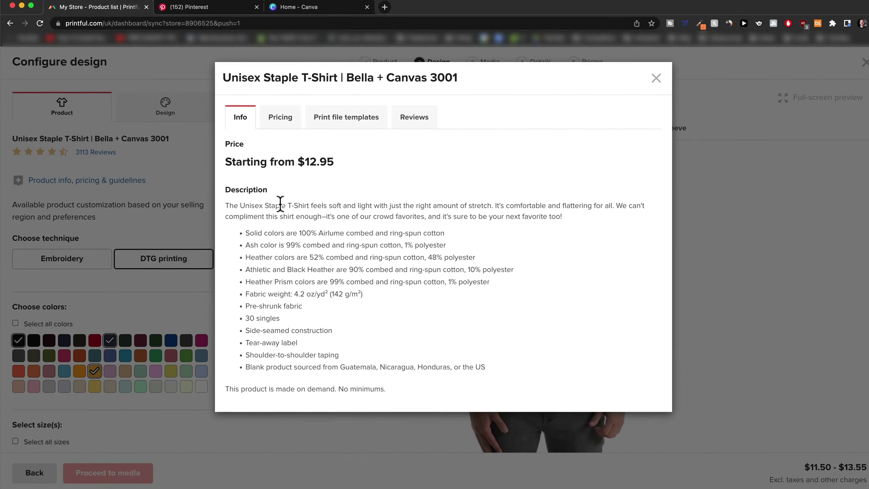
left_click(353, 131)
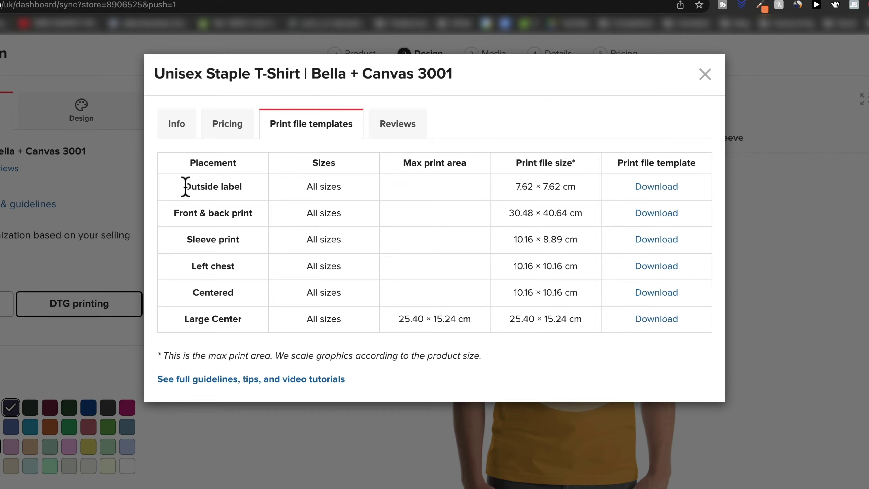
Step: Examine the required print file sizes for the outside label and for the front and back print
left_click_drag(185, 186, 244, 189)
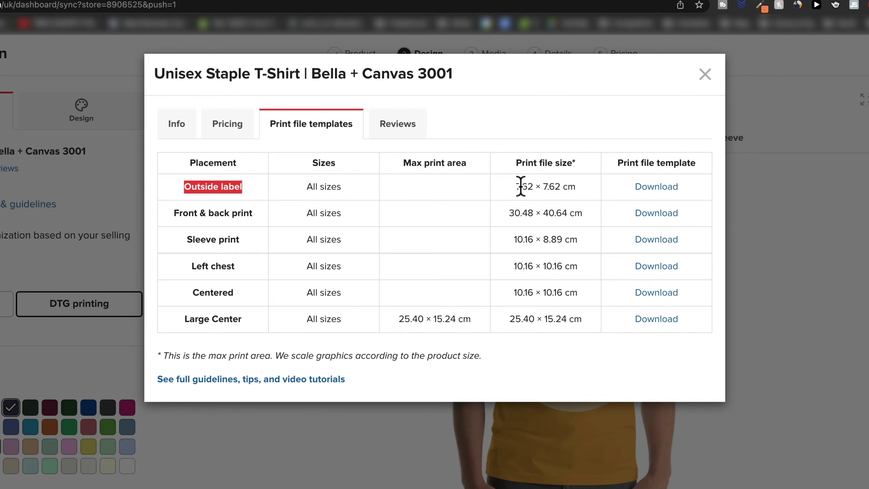
left_click_drag(516, 186, 603, 192)
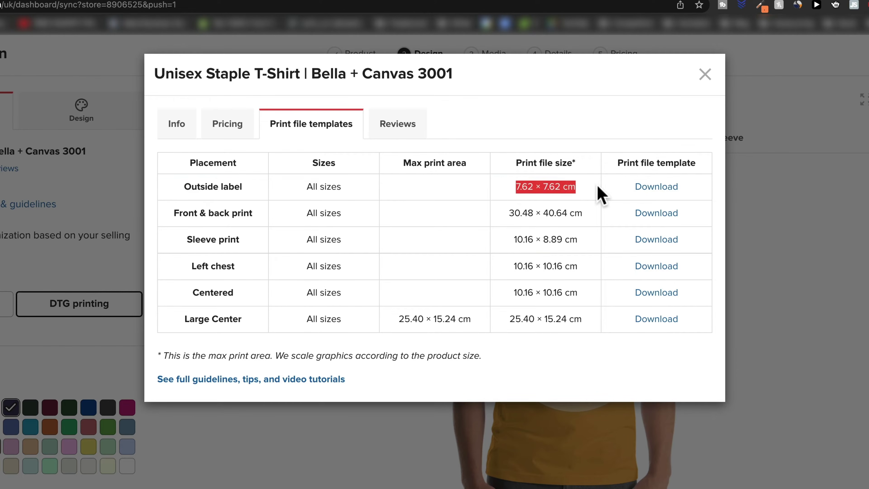
left_click(535, 185)
left_click_drag(514, 186, 586, 192)
left_click(310, 212)
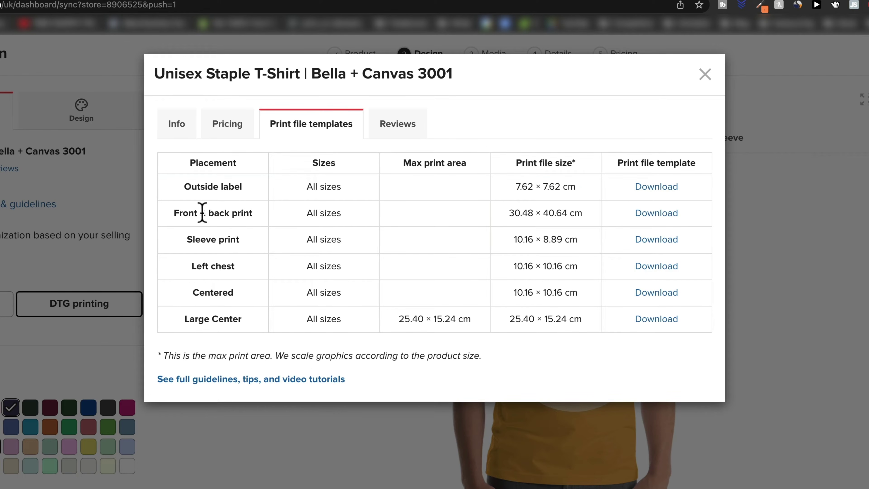
left_click_drag(179, 213, 242, 210)
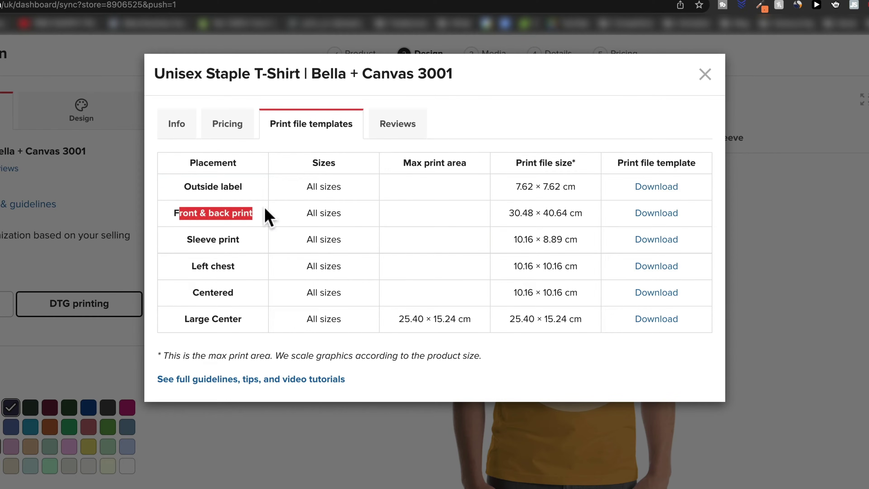
left_click_drag(503, 213, 592, 214)
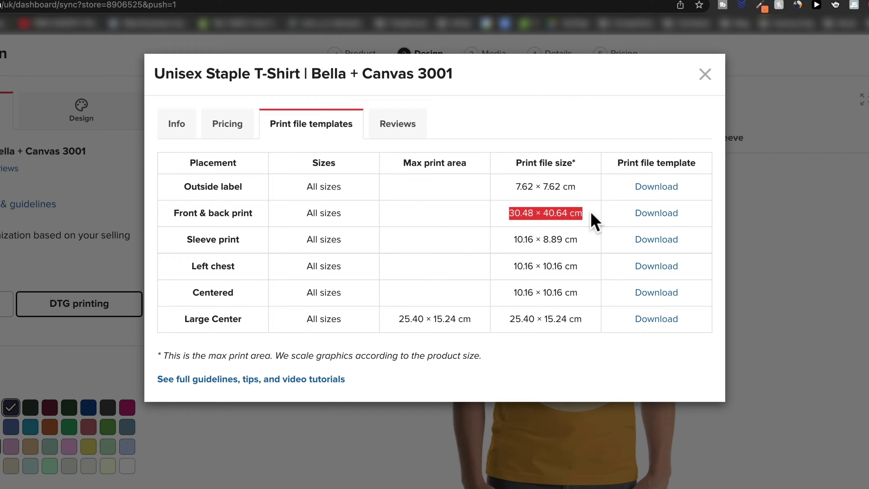
left_click(544, 213)
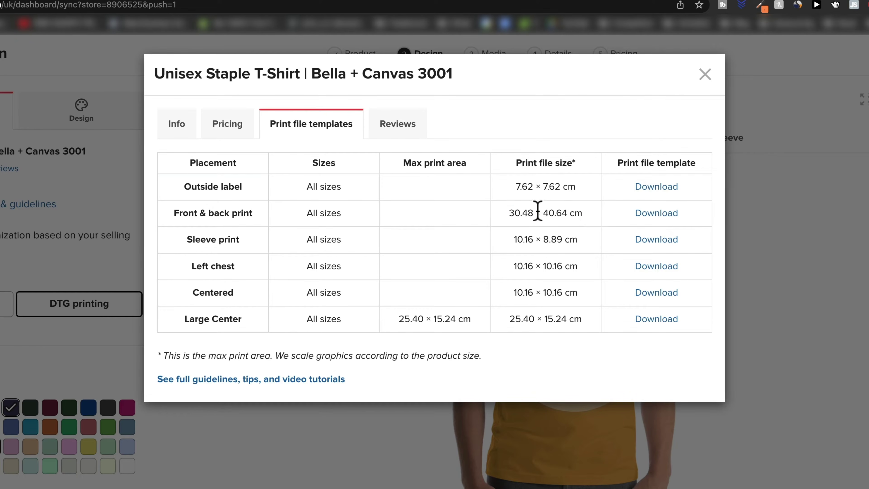
left_click_drag(512, 213, 534, 218)
Step: Switch to Canva and start a custom-size design with centimetres as the unit
left_click(305, 12)
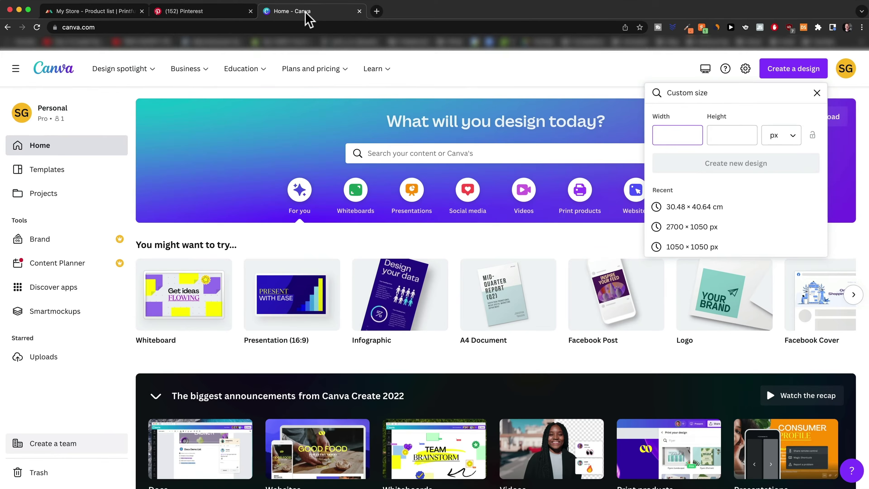
left_click(583, 77)
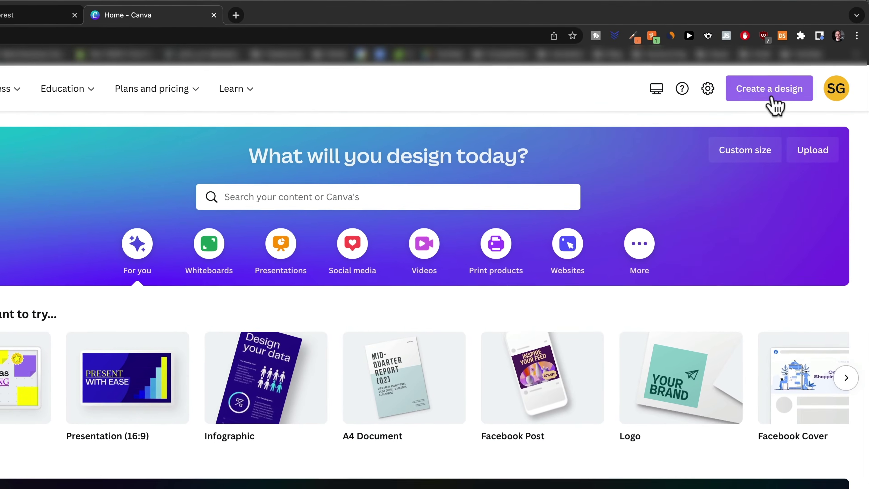
left_click(793, 75)
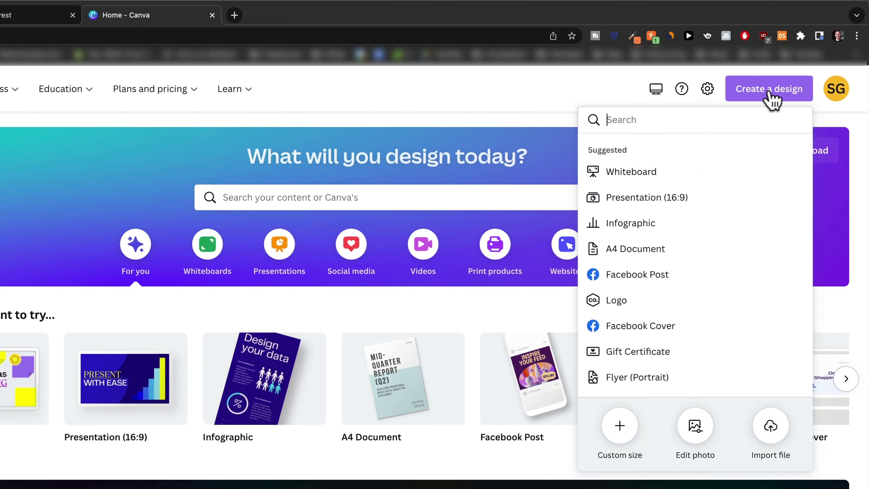
left_click(619, 429)
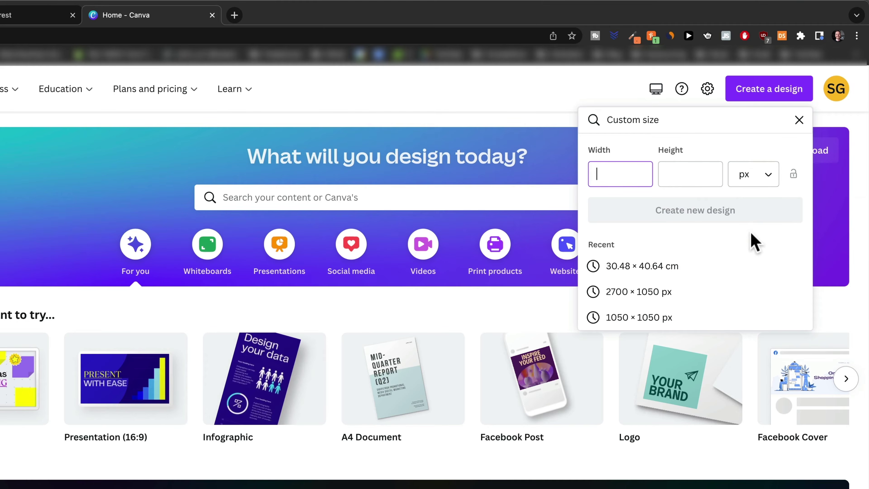
left_click(755, 180)
left_click(751, 290)
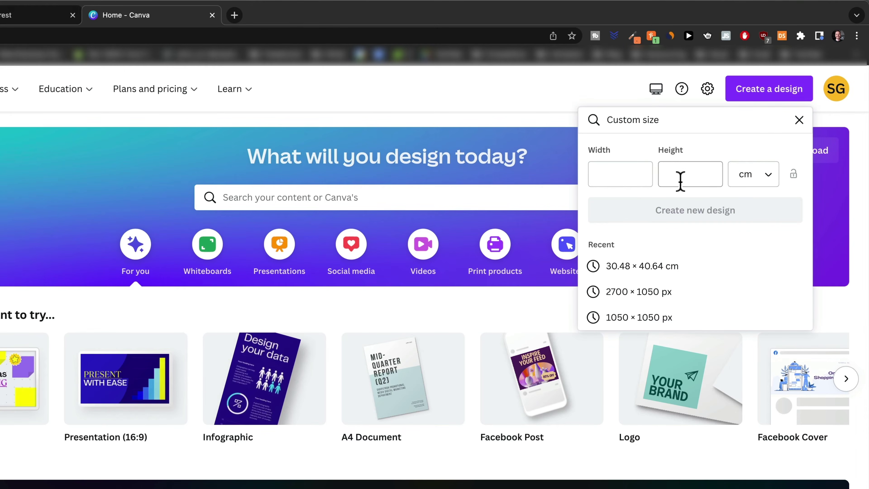
Step: Set the width to 30.48 cm and the height to 40.64 cm, copied from Printful's front and back print size, and create the design
left_click(613, 175)
type("30.4")
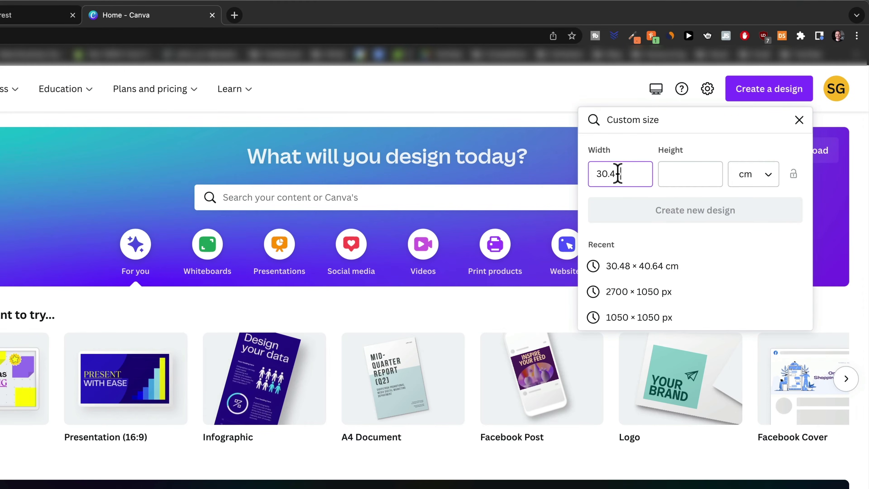
type("8")
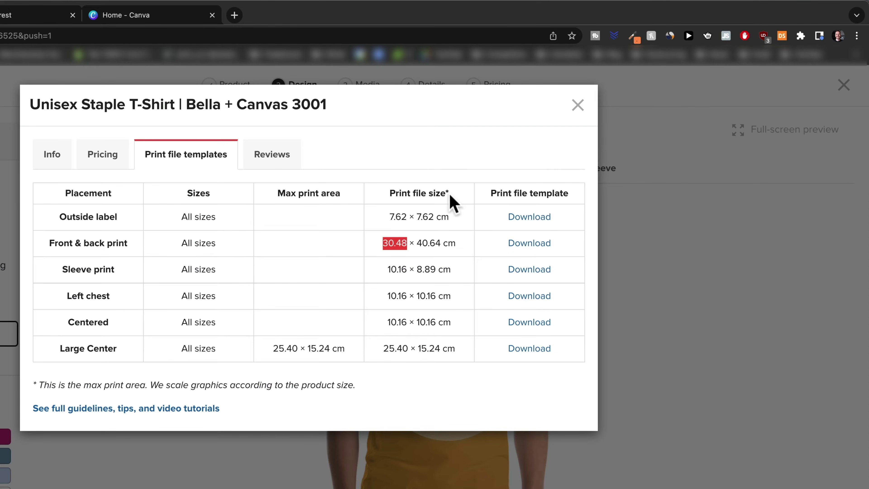
left_click_drag(418, 244, 444, 243)
key("super+c")
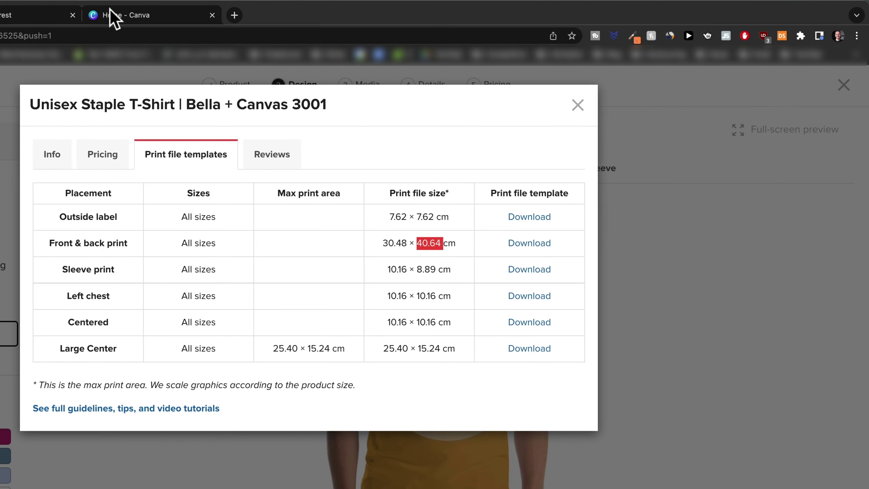
left_click(111, 10)
left_click(696, 169)
key("super+v")
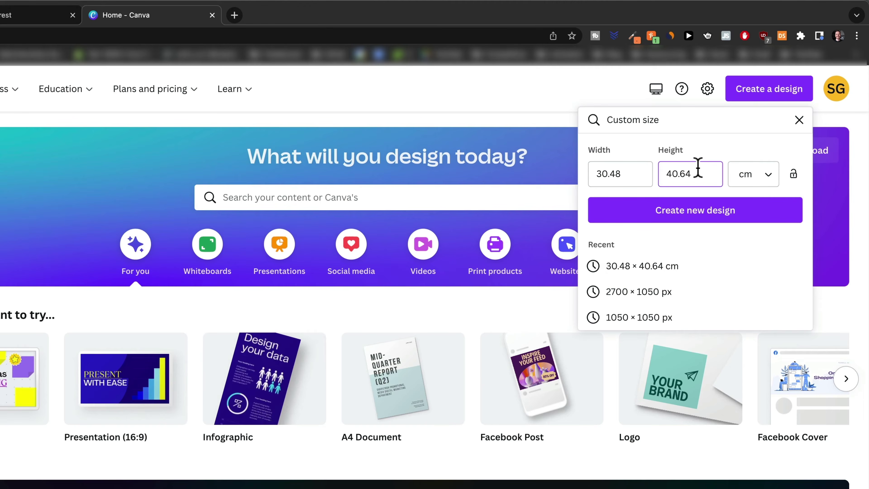
left_click(691, 224)
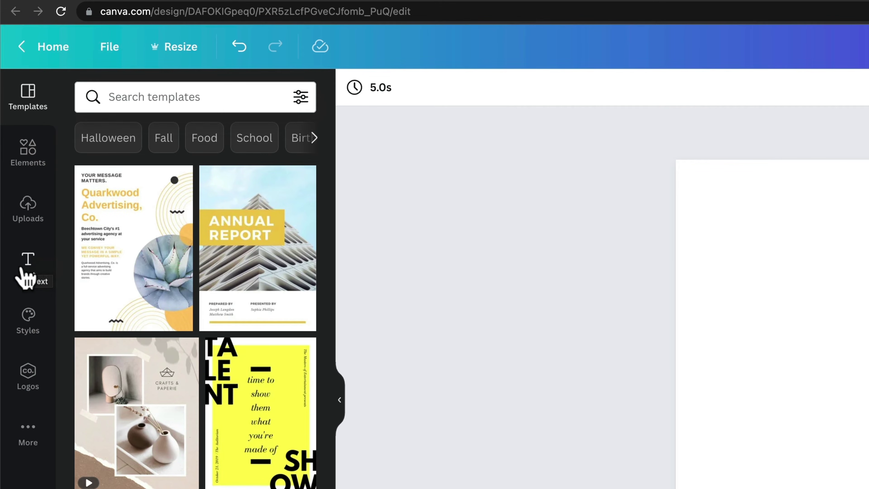
Step: Browse the ready-made text font combinations and add the yellow HUGE SALE combination to the blank page
left_click(27, 269)
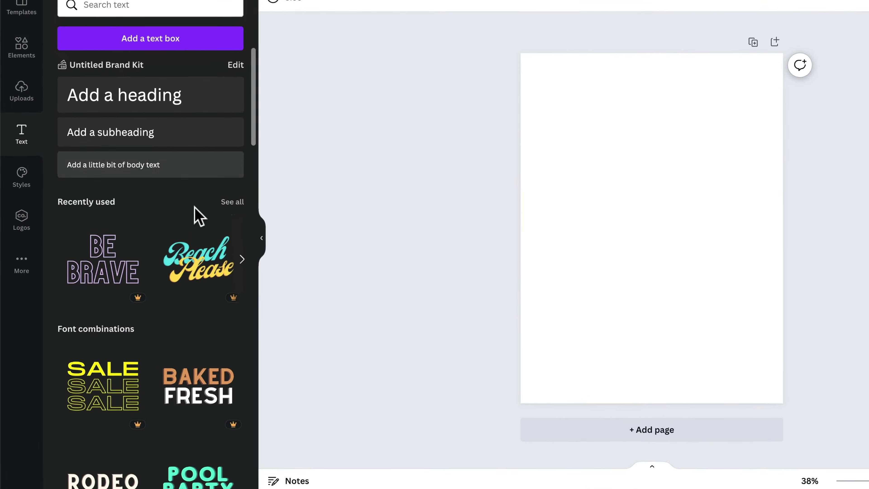
scroll(255, 377, "down", 6)
scroll(194, 214, "up", 2)
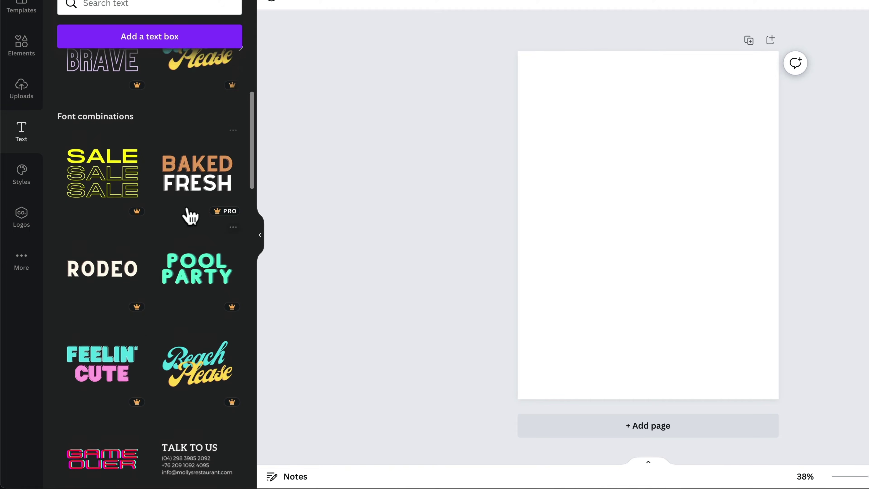
scroll(136, 169, "down", 6)
scroll(158, 199, "down", 8)
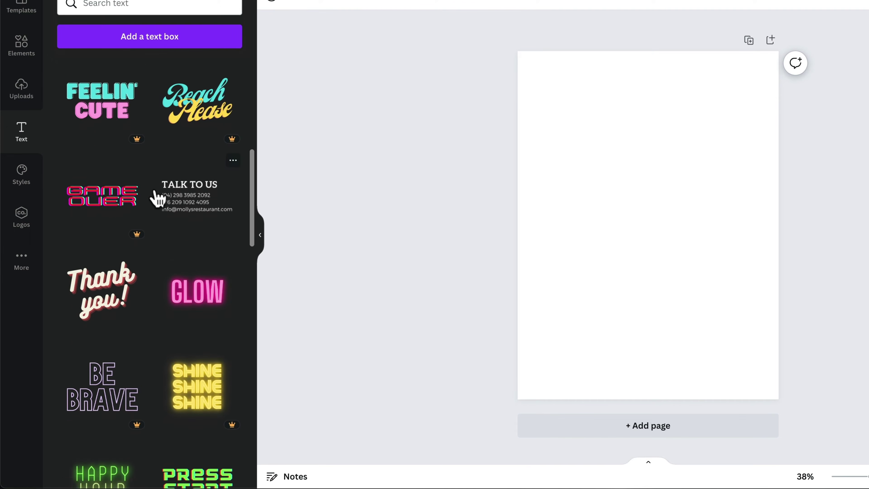
scroll(158, 200, "down", 6)
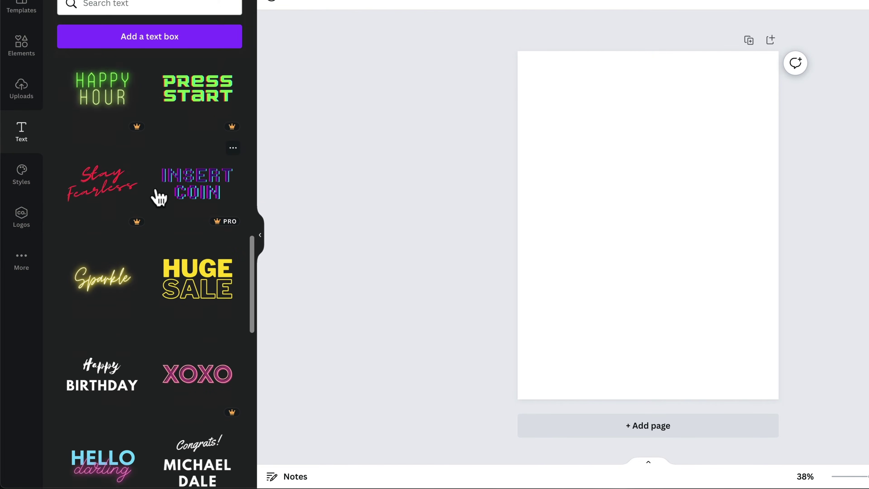
left_click(196, 180)
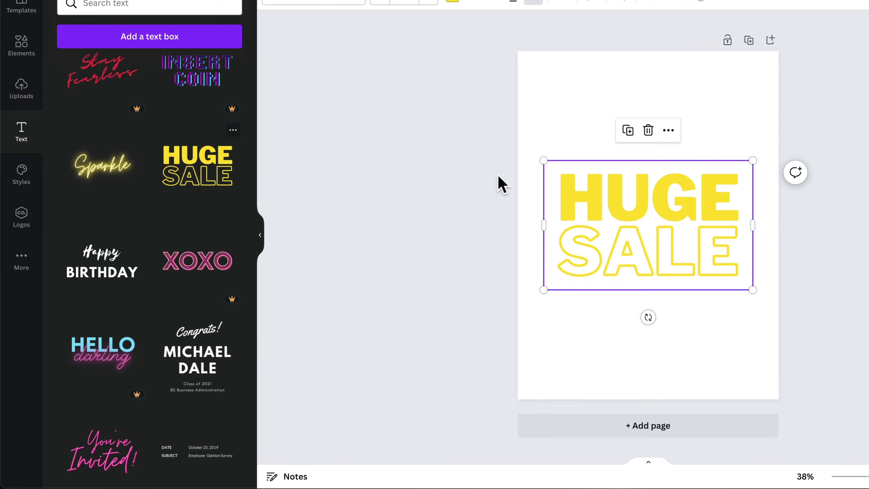
Step: Enlarge the HUGE SALE text to nearly the page width and colour the word HUGE red
left_click_drag(656, 209, 640, 205)
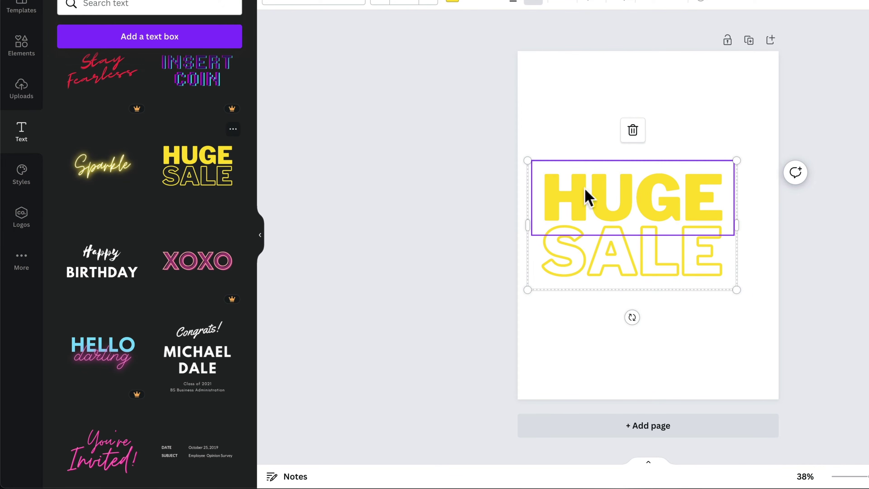
left_click_drag(736, 290, 764, 310)
left_click(452, 7)
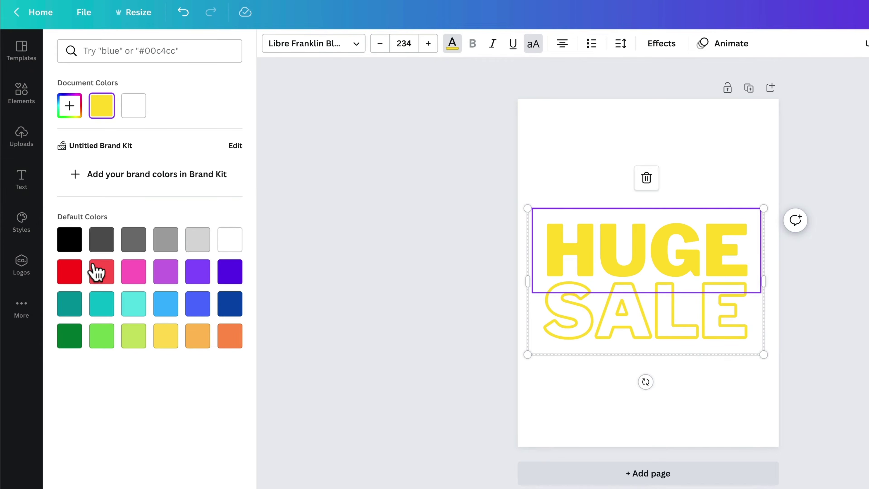
left_click(71, 273)
Step: Try replacing the outlined SALE text with ONA WH, and delete that text box from the page
left_click(602, 318)
double_click(643, 312)
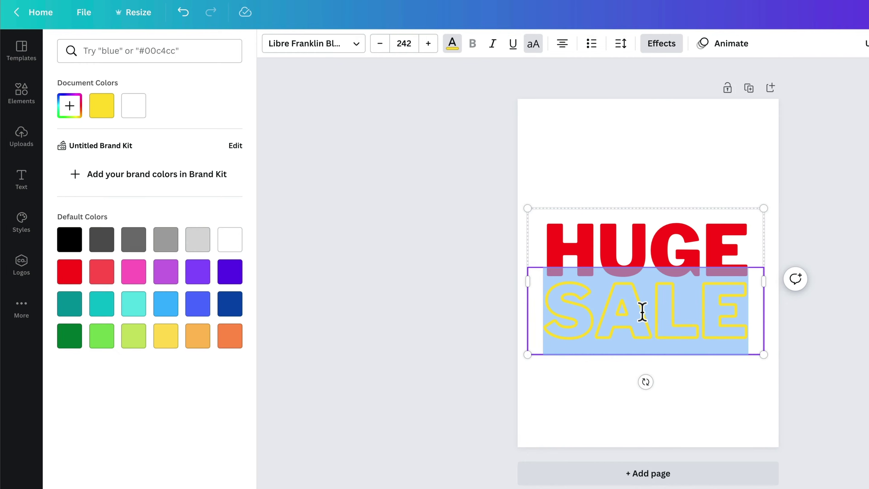
type("ONA WH")
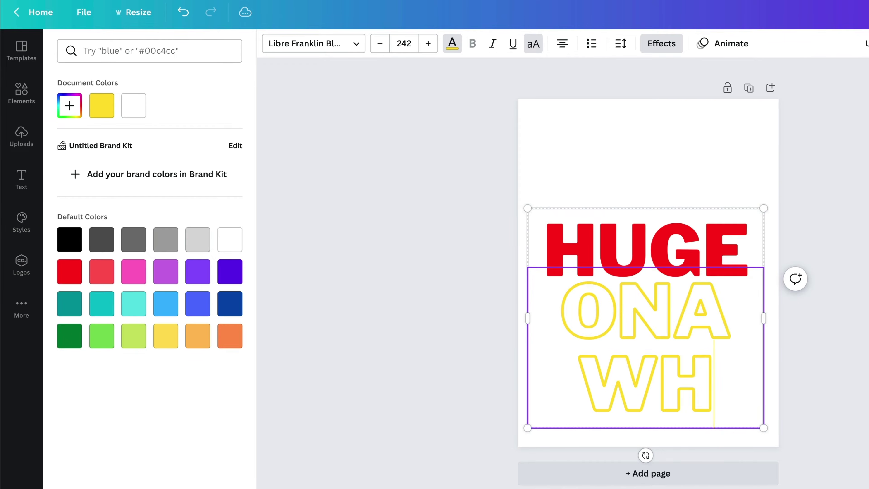
left_click(852, 274)
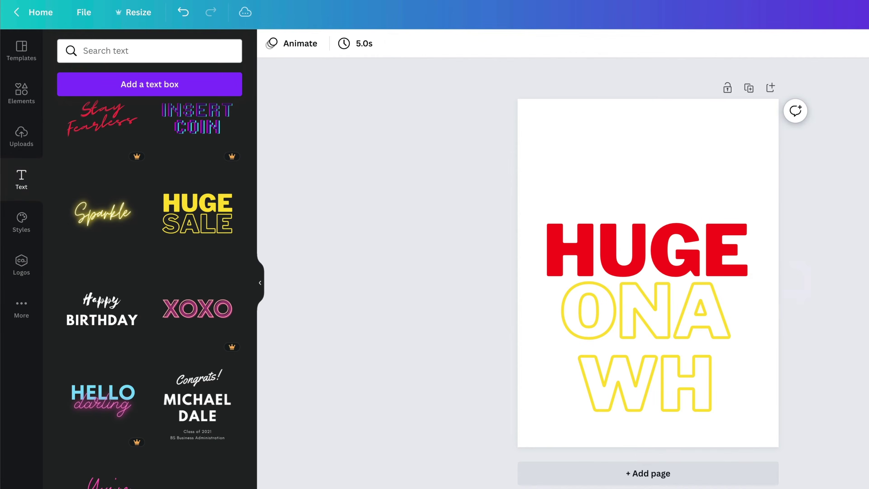
left_click(749, 308)
key("Delete")
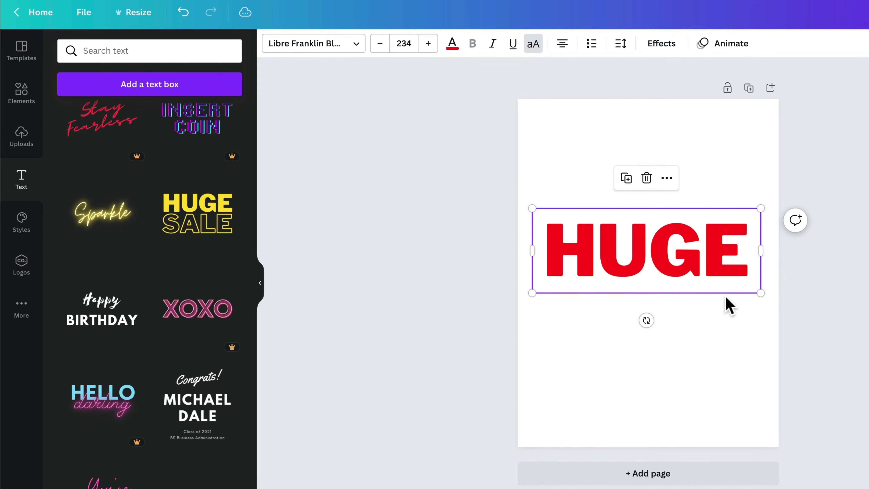
Step: Move the red HUGE text down to the lower half of the page, centred horizontally
left_click(694, 258)
left_click(679, 338)
left_click_drag(664, 260, 666, 329)
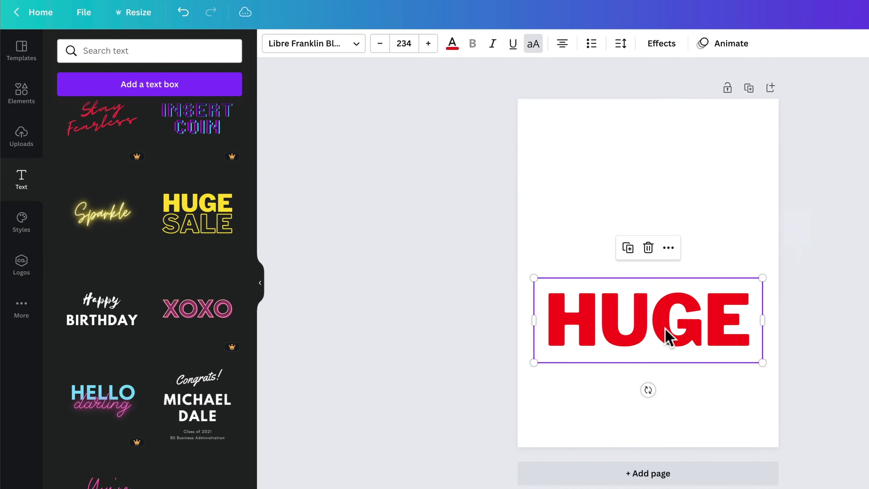
Step: Search the elements for yoga and add the illustration of the braided woman in yellow leggings bending backwards
left_click(26, 99)
left_click(114, 50)
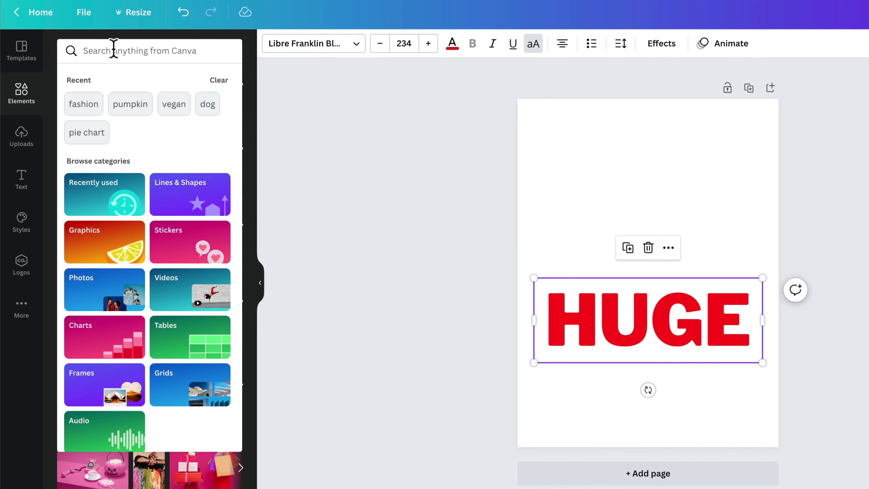
type("yoga")
key("Return")
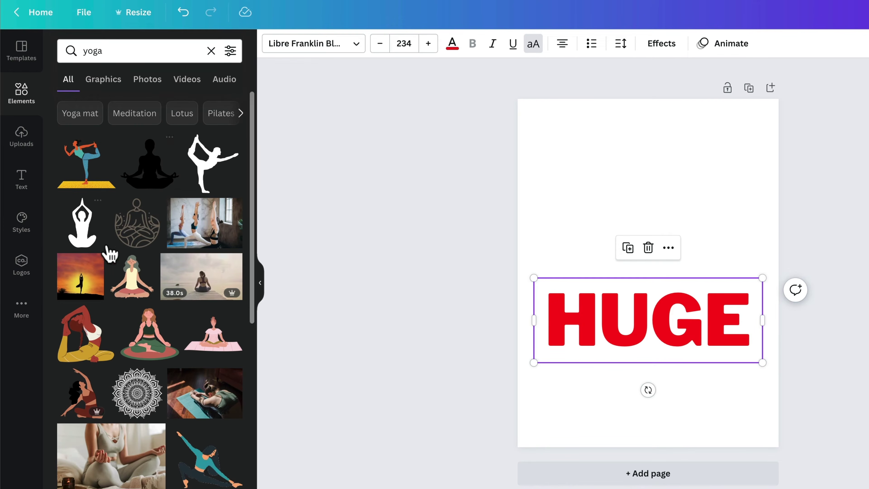
scroll(112, 253, "down", 2)
left_click(86, 262)
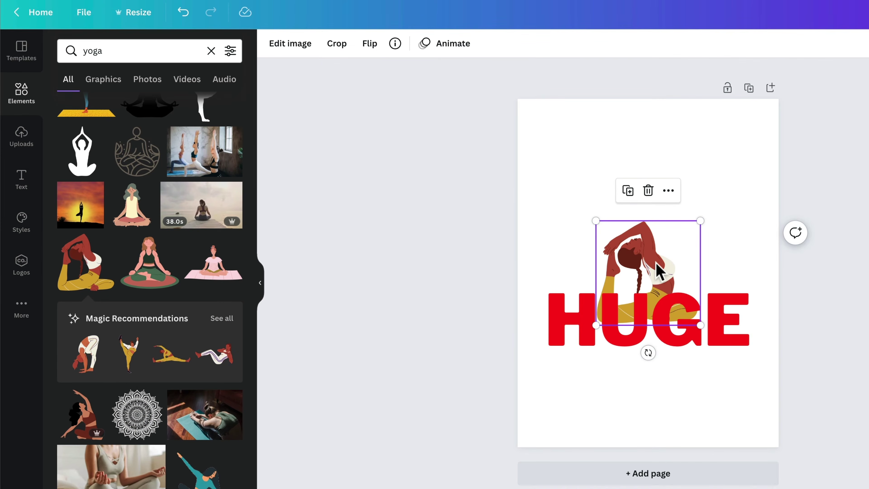
Step: Enlarge the yoga illustration and place it directly above the HUGE text
left_click_drag(602, 310, 569, 230)
left_click_drag(665, 249, 709, 276)
left_click_drag(657, 235, 660, 216)
Step: Replace the HUGE text below the illustration with YOGI
left_click(660, 311)
double_click(660, 302)
type("YOGI")
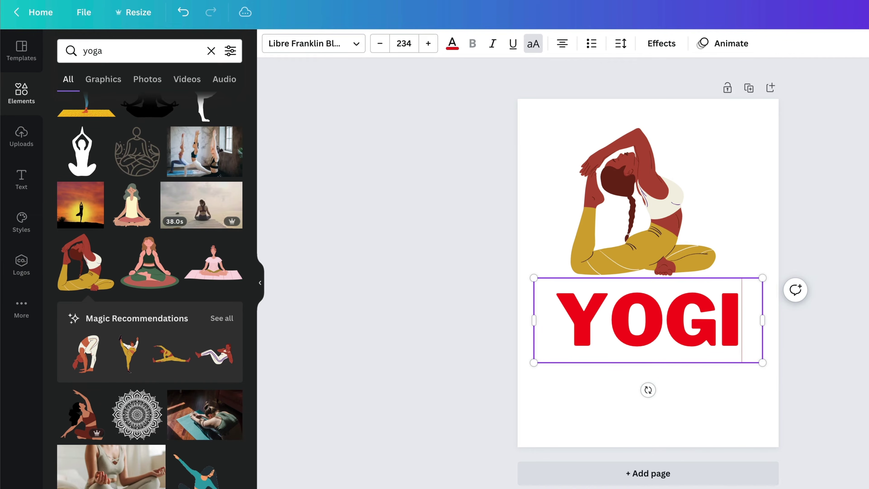
left_click(778, 351)
Step: Recolour the YOGI text with the reddish-brown skin colour sampled from the yoga illustration
left_click(698, 290)
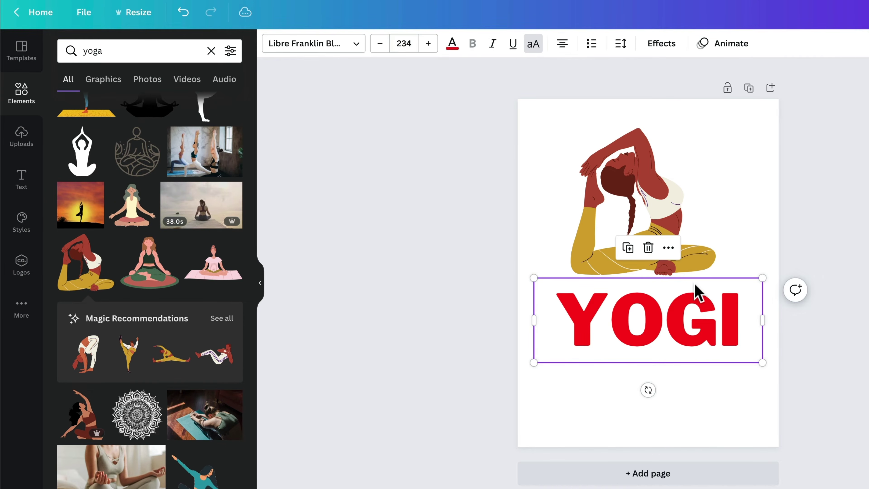
left_click(452, 44)
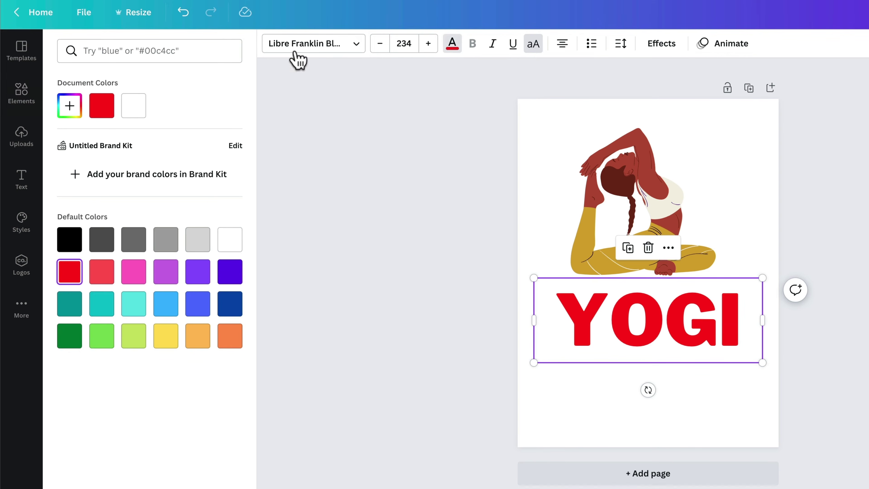
left_click(73, 110)
left_click(214, 227)
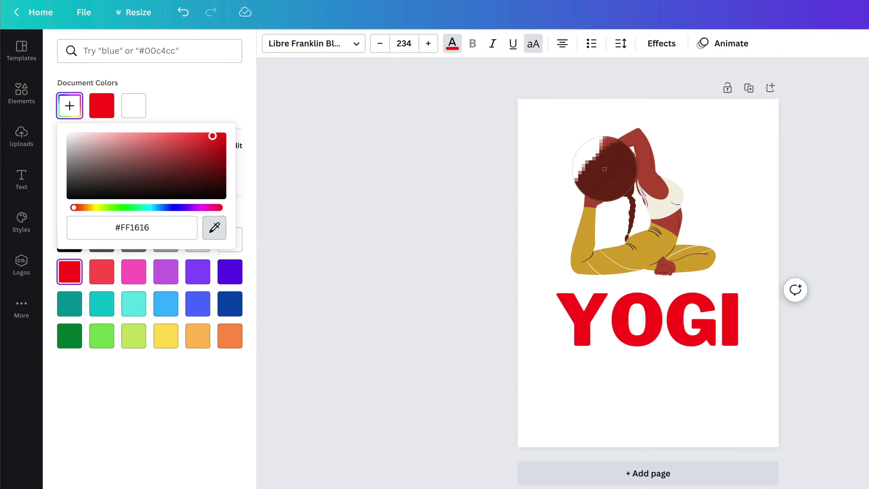
left_click(645, 168)
Step: Enlarge the YOGI text to size 258 and centre it lower on the page
left_click_drag(678, 336, 674, 363)
left_click_drag(759, 389, 778, 402)
left_click_drag(725, 369, 718, 369)
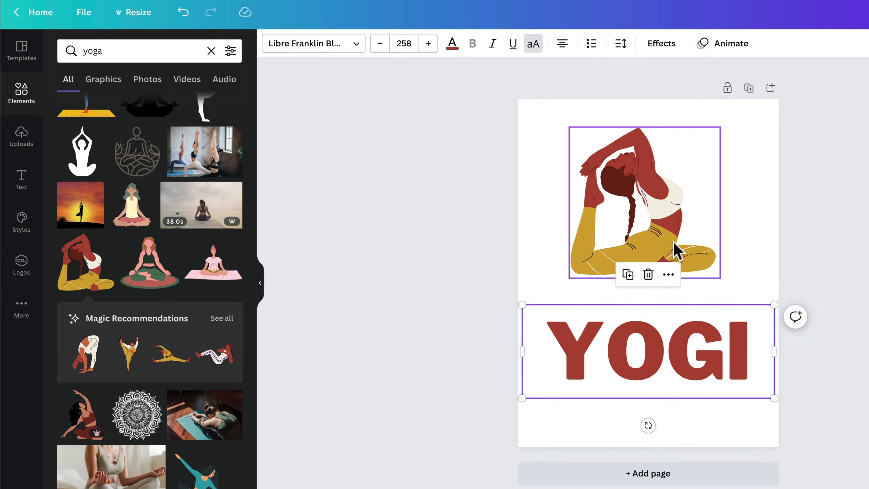
Step: Enlarge the yoga illustration and centre it horizontally above the YOGI text
left_click(677, 253)
left_click_drag(719, 278, 762, 310)
left_click_drag(683, 256, 669, 249)
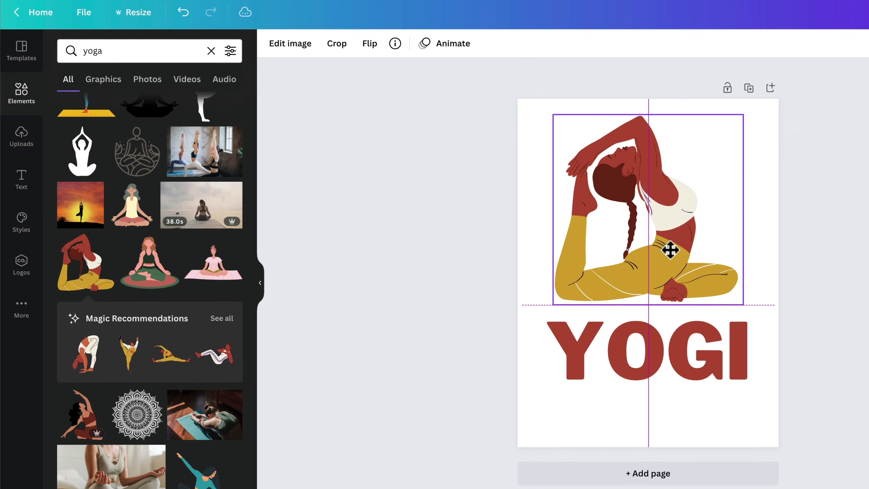
Step: Shift the YOGI text and the yoga illustration slightly down to balance them on the page
left_click(822, 276)
left_click_drag(661, 344, 660, 359)
left_click_drag(660, 248, 660, 258)
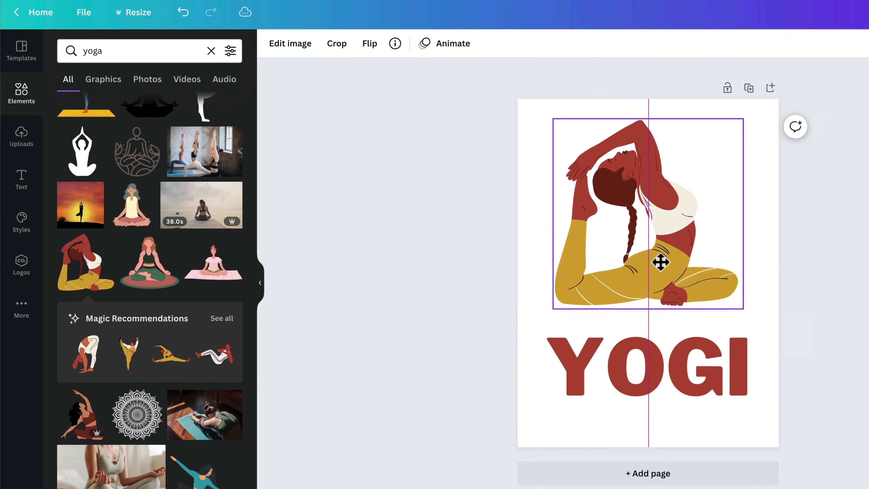
left_click(804, 276)
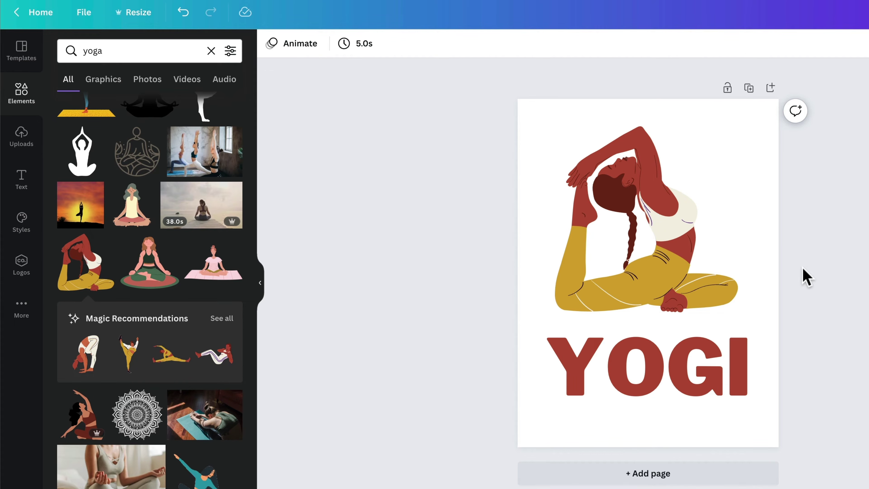
left_click(708, 368)
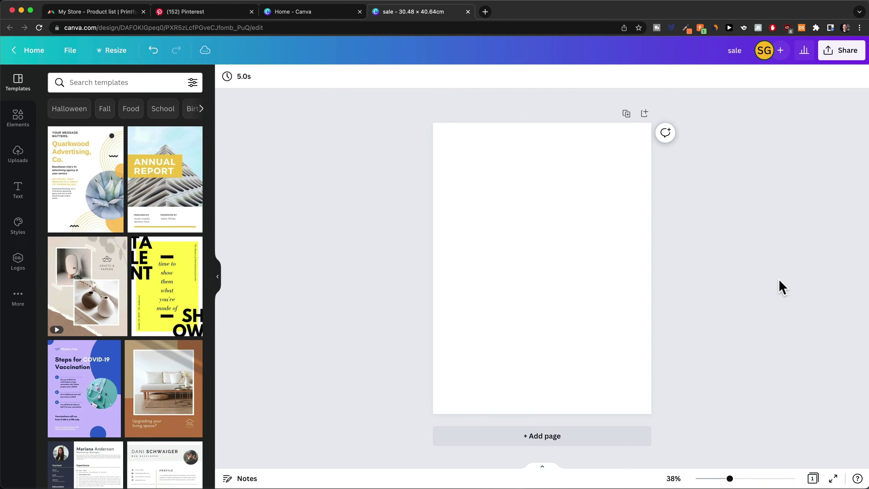
Step: Switch to Pinterest and examine the dog owner T-shirt designs, especially the Think Pawsitive shirt, for inspiration
left_click(198, 13)
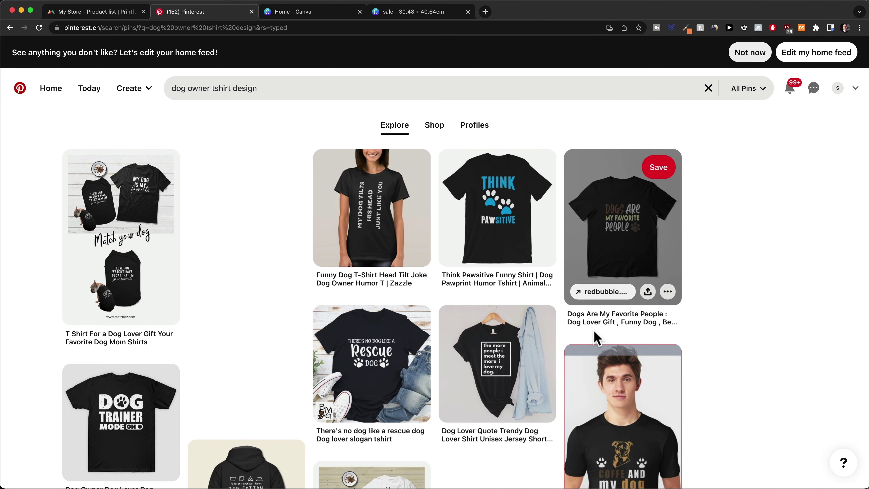
scroll(496, 183, "up", 5)
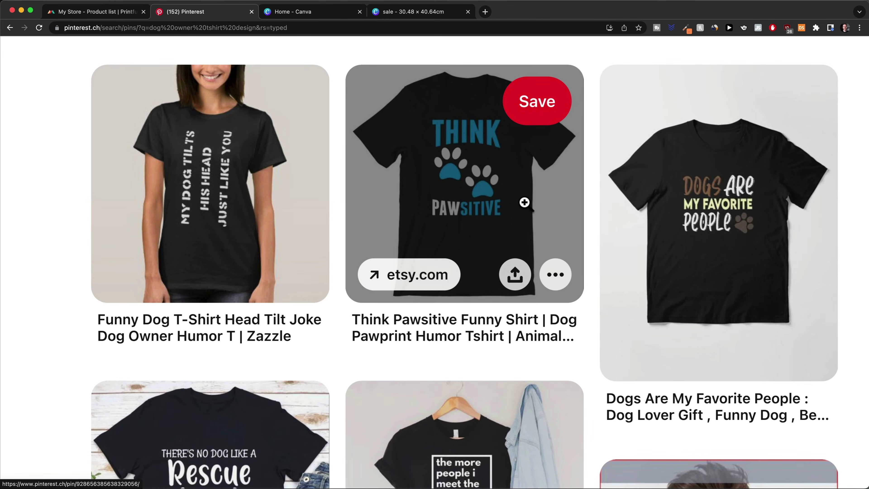
scroll(524, 203, "down", 5)
Step: Switch back to the Canva design and add a heading that reads "think"
left_click(428, 14)
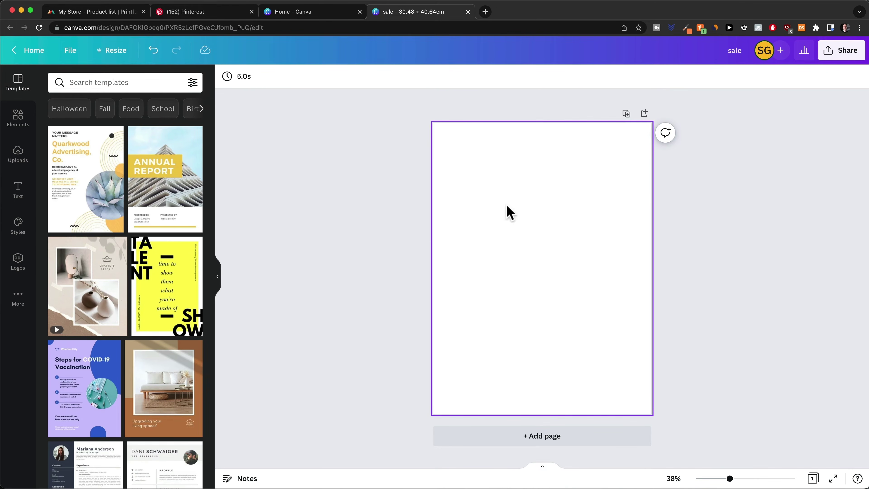
left_click(18, 191)
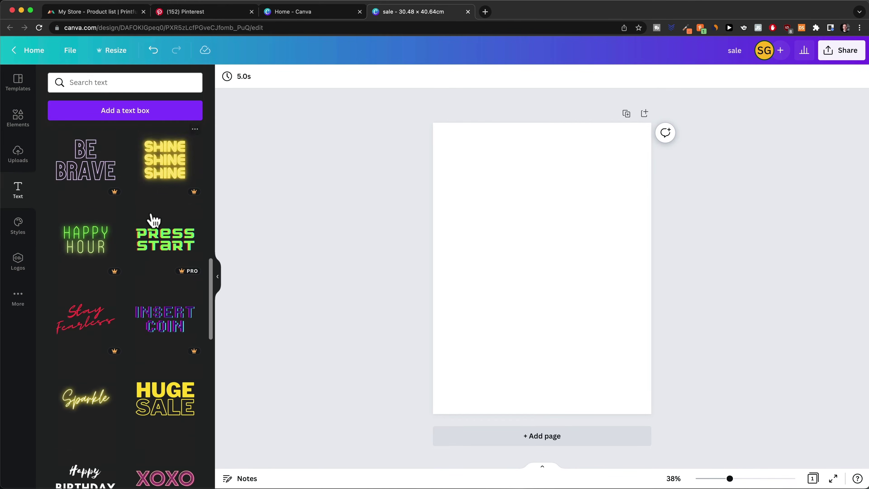
scroll(152, 220, "down", 2)
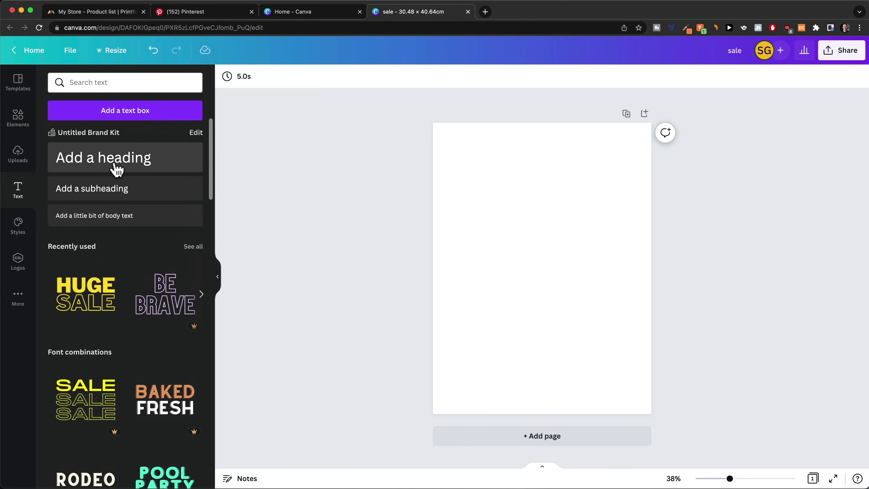
left_click(120, 168)
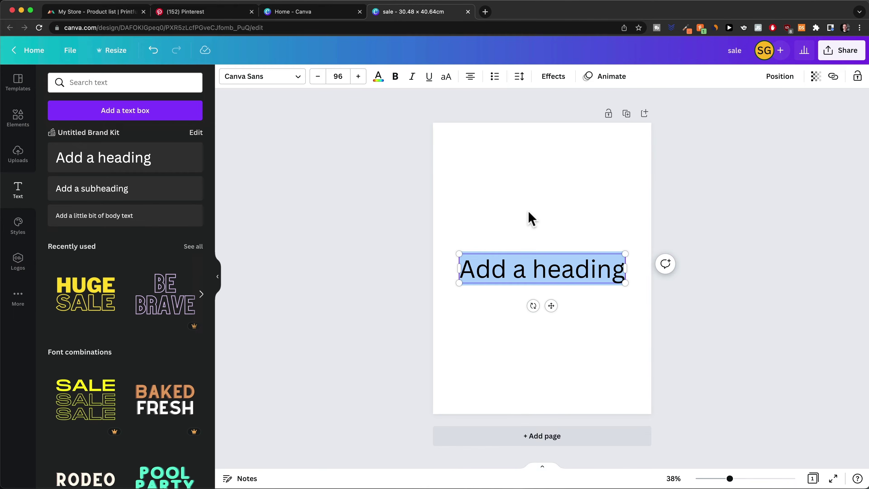
type("think")
left_click(594, 291)
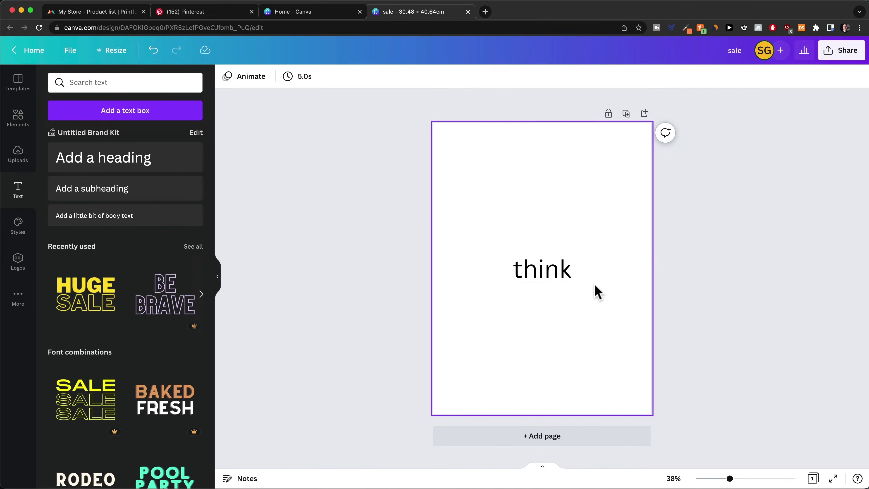
Step: Arrange the "think" heading in the upper half of the page with a second heading reading "pawsitive" below it
left_click_drag(563, 270, 547, 308)
left_click(529, 178)
double_click(545, 307)
type("pawsitive")
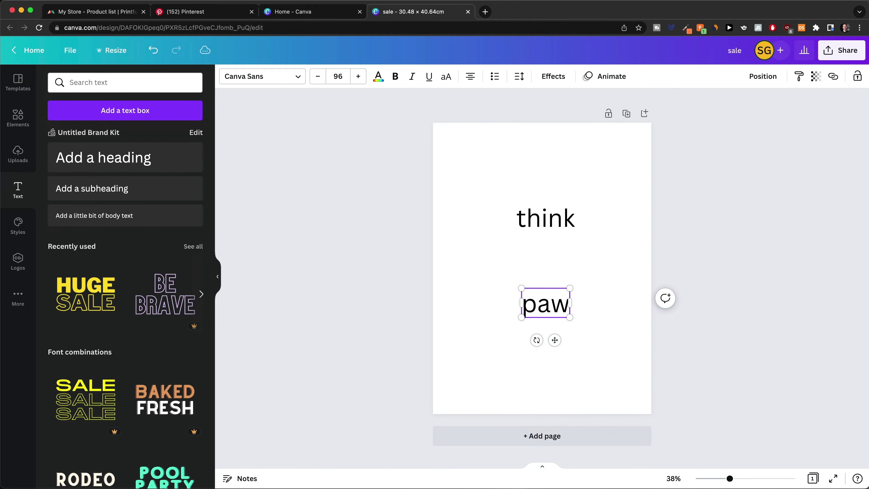
left_click(783, 273)
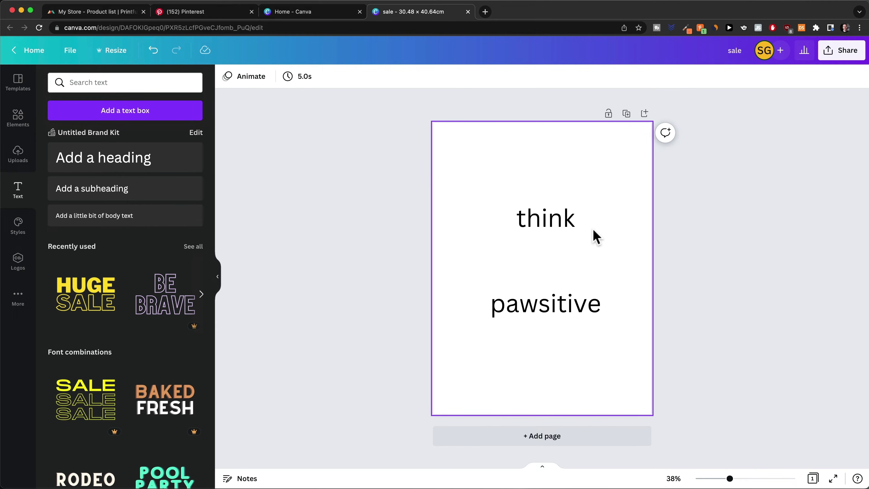
Step: Set the "think" heading to uppercase
left_click(558, 225)
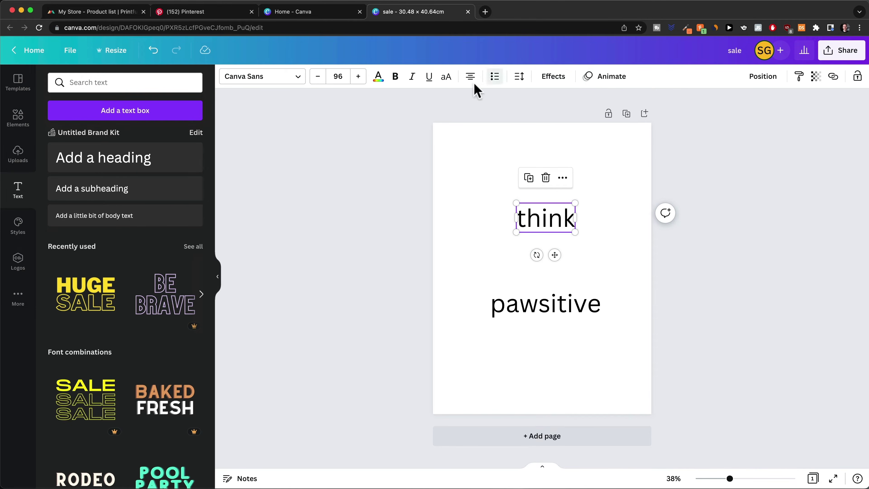
left_click(447, 77)
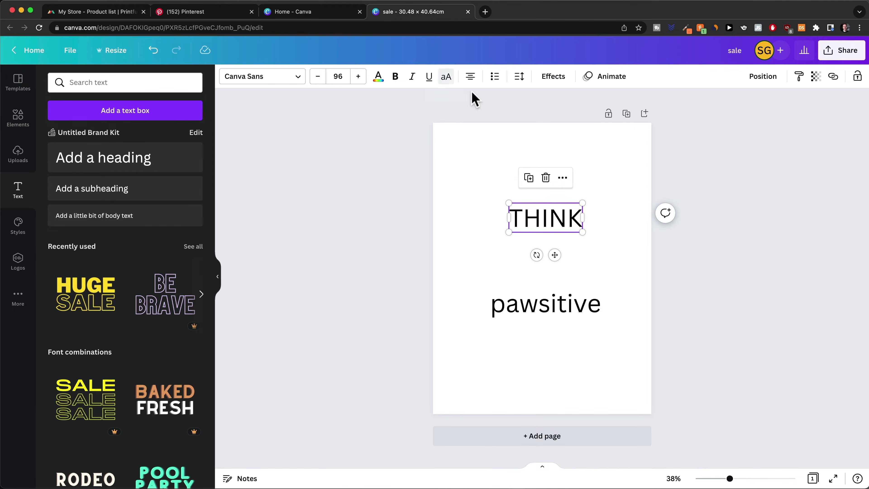
Step: Set the "pawsitive" heading to uppercase
left_click(540, 303)
left_click(447, 78)
left_click(749, 234)
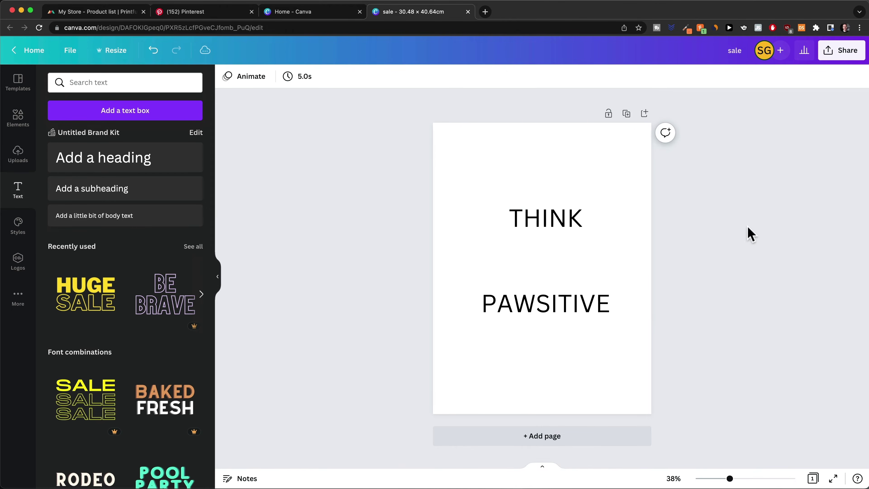
Step: Set both the THINK and PAWSITIVE headings in the Barriecito font and move them farther apart vertically
left_click(549, 223)
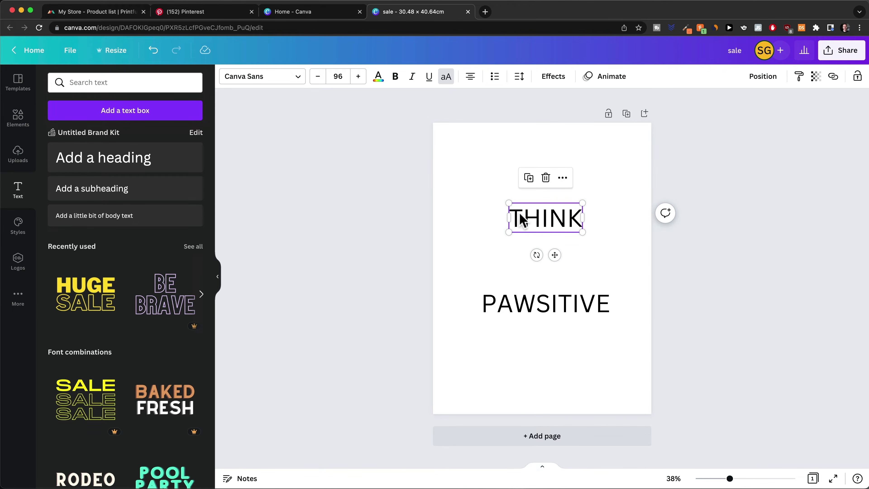
left_click(295, 83)
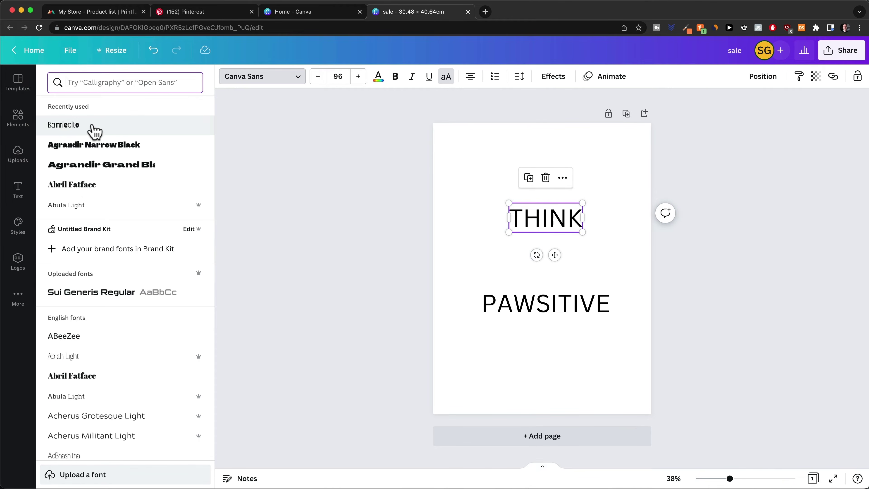
left_click(123, 126)
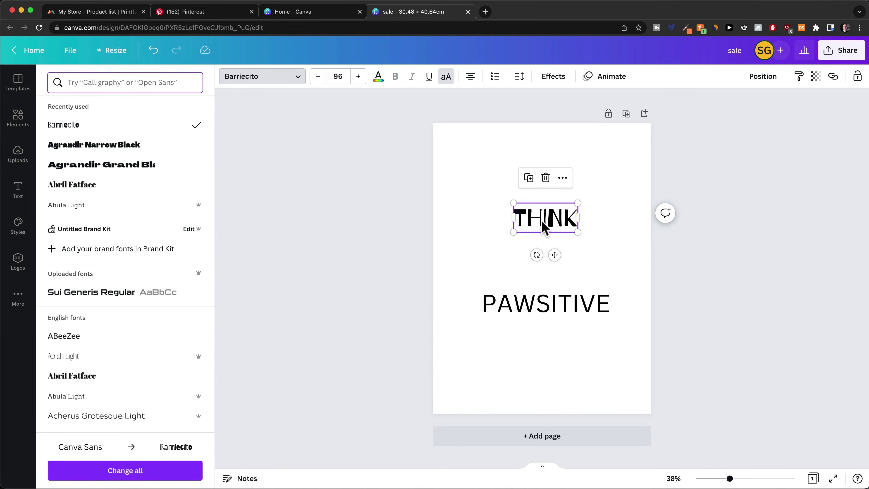
left_click(530, 309)
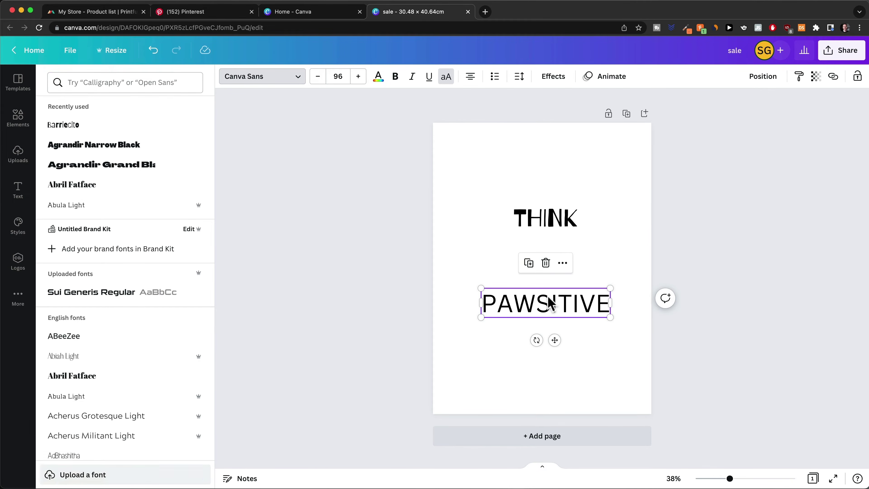
left_click(92, 126)
left_click(753, 269)
left_click(712, 282)
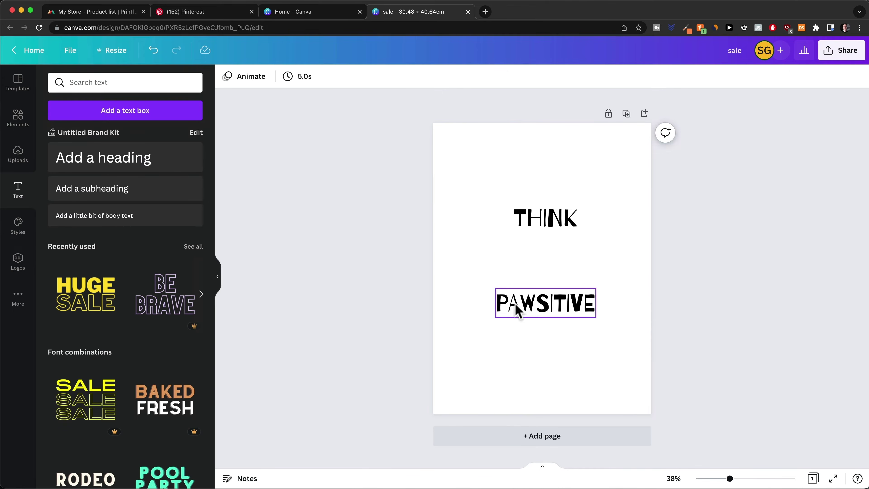
left_click_drag(519, 310, 515, 337)
left_click_drag(529, 223, 529, 199)
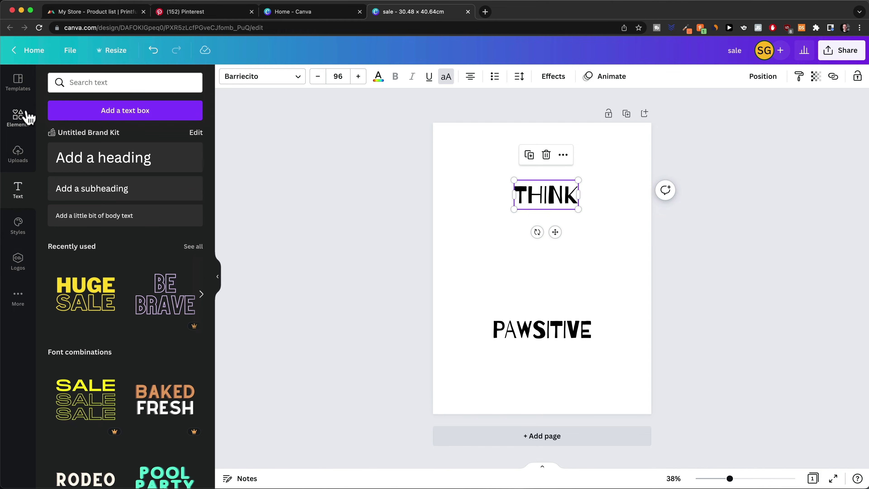
Step: Search the graphic elements for "dog paw" and browse the results for a suitable paw graphic
left_click(19, 118)
left_click(103, 82)
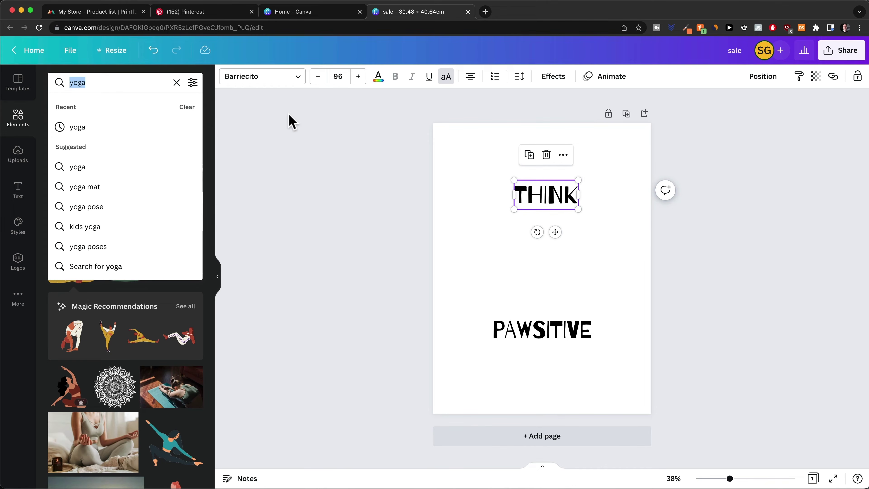
type("paw")
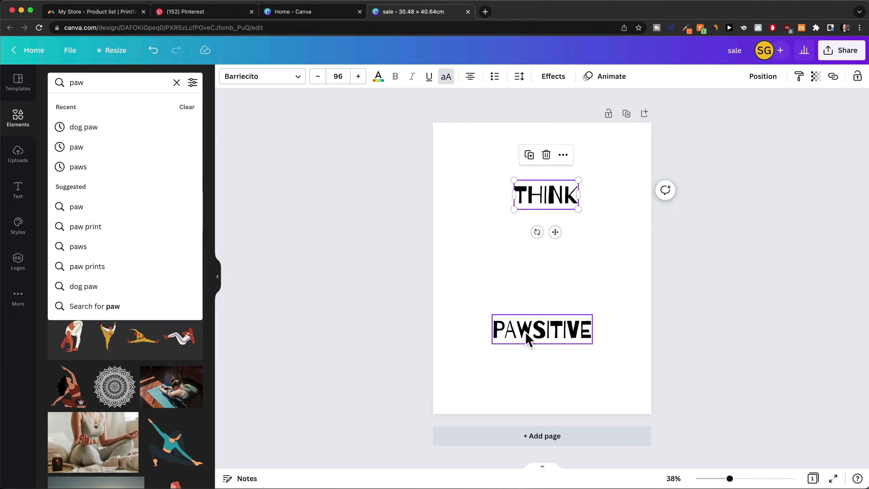
left_click(107, 127)
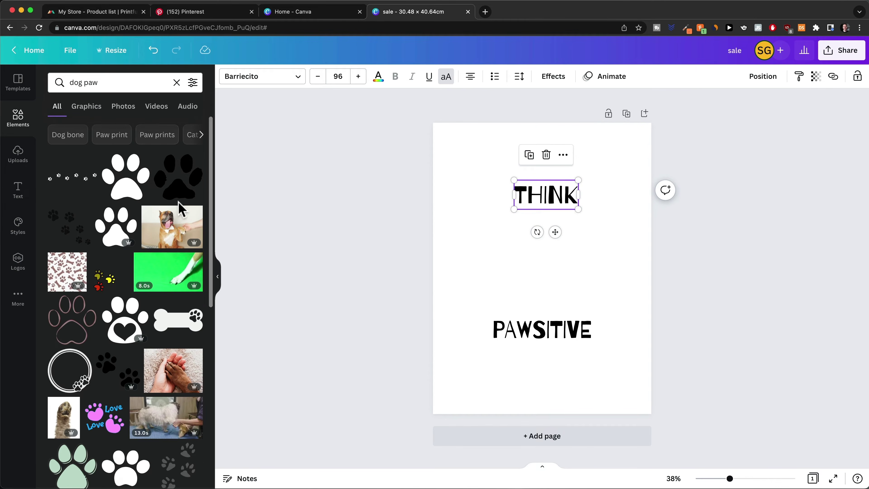
scroll(179, 206, "down", 3)
scroll(178, 205, "down", 1)
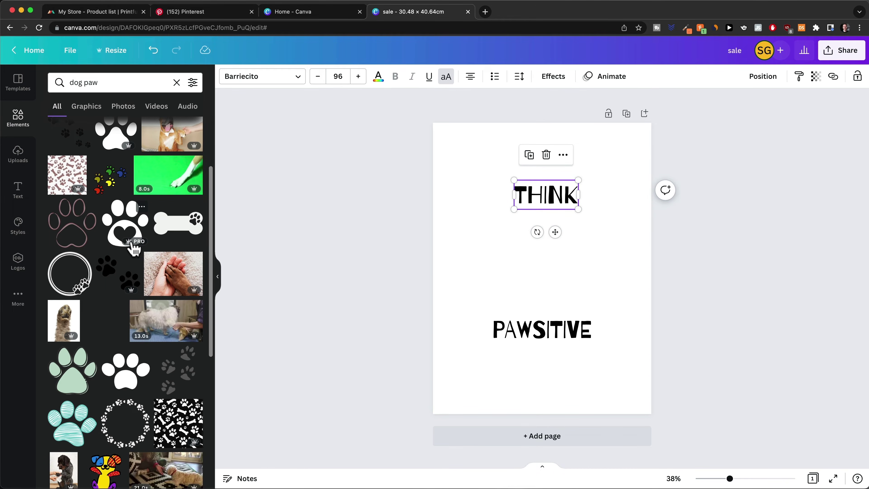
scroll(137, 248, "up", 3)
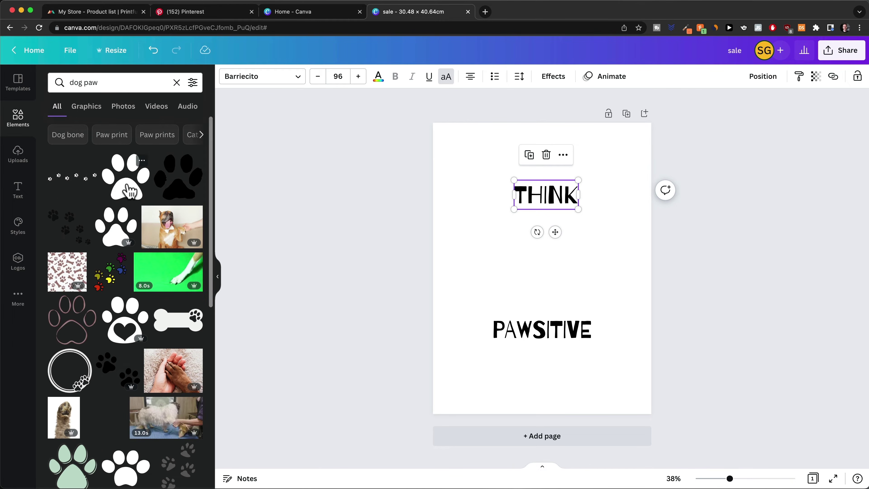
Step: Try the solid paw print graphic between the two headings and delete it again
left_click(129, 192)
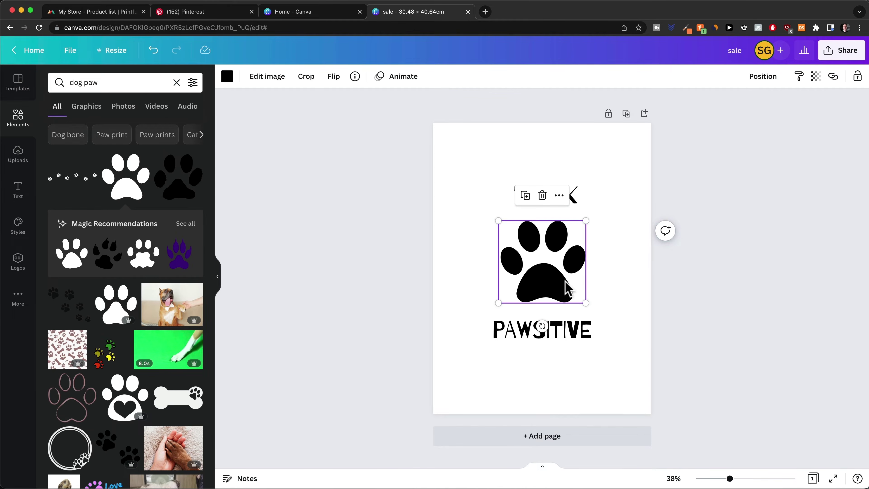
key("Delete")
Step: Search the elements for "dog paw heart", add the red heart with two paws, and enlarge it centred between the headings
scroll(132, 262, "down", 6)
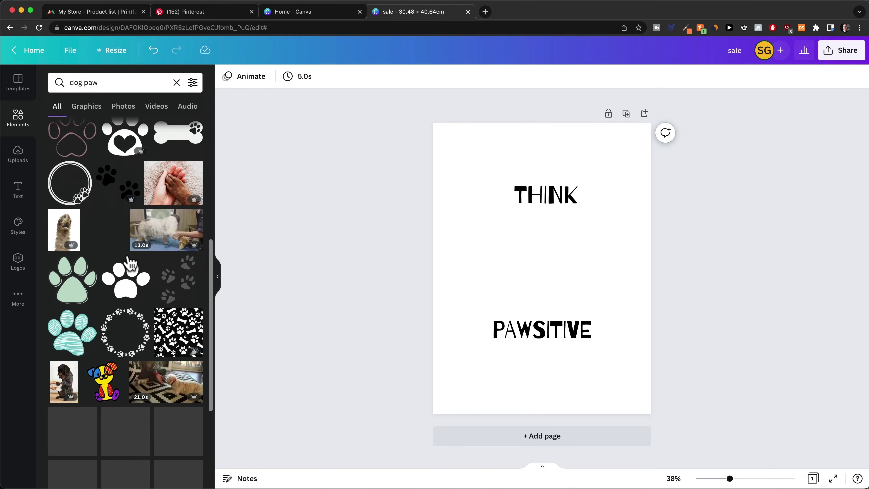
scroll(130, 262, "down", 5)
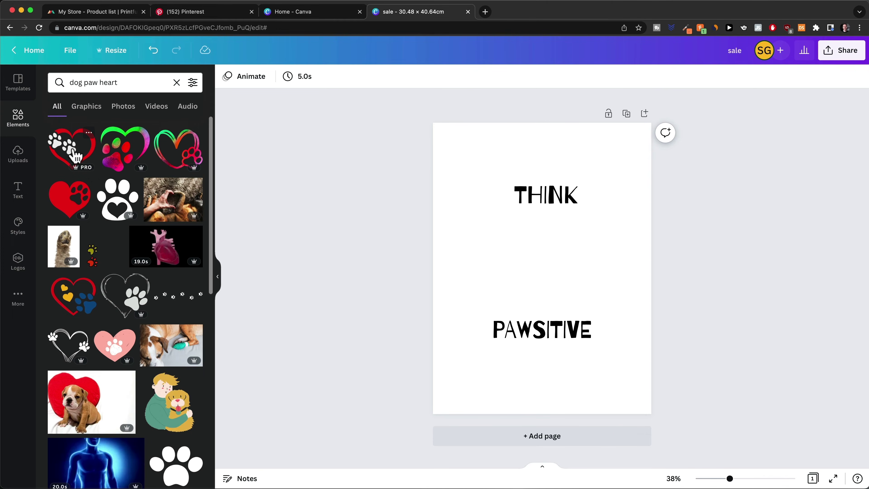
left_click(75, 155)
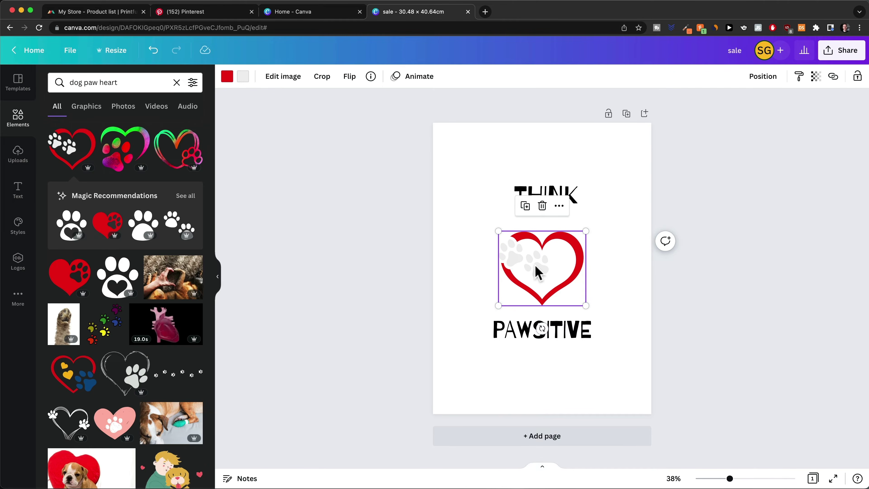
left_click_drag(538, 272, 504, 254)
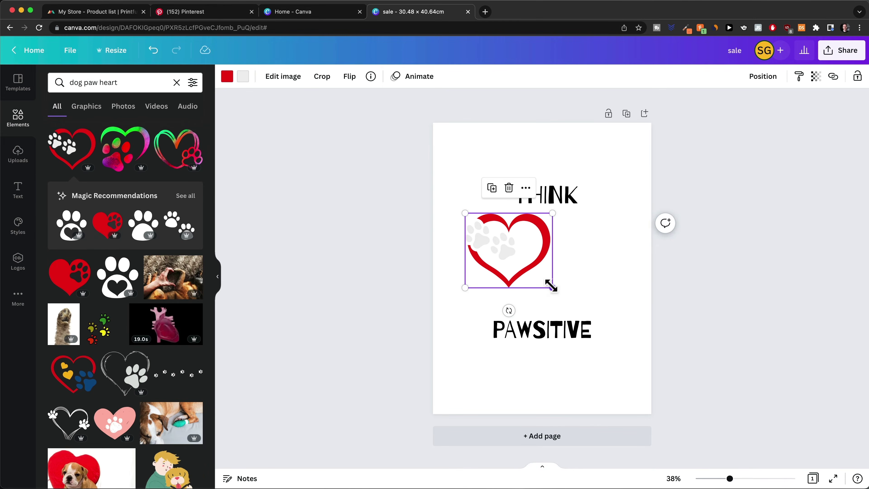
left_click_drag(552, 285, 534, 269)
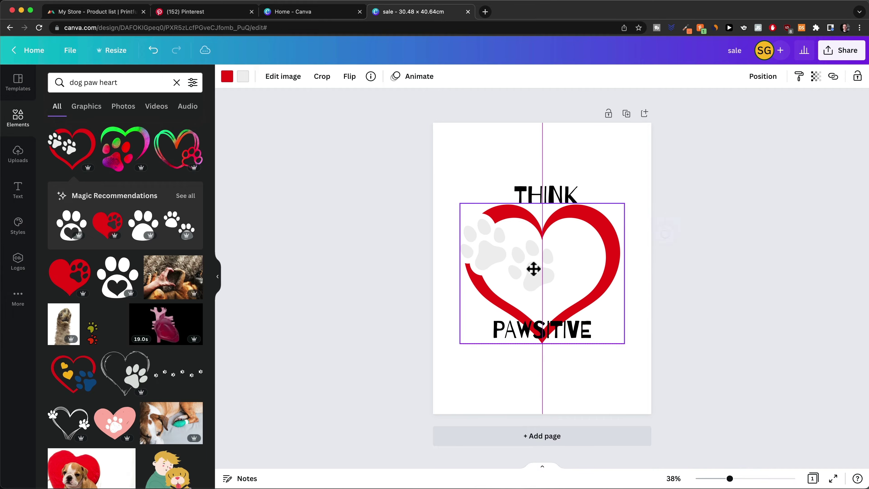
left_click_drag(626, 345, 589, 294)
left_click_drag(549, 268, 562, 273)
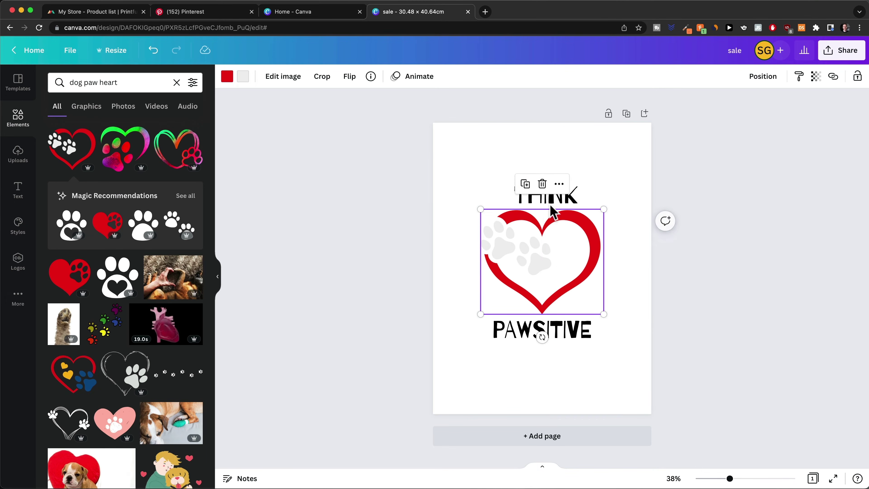
Step: Place THINK above the heart, enlarged to font size 183, with a Curve shape effect of 80
left_click_drag(552, 204, 555, 191)
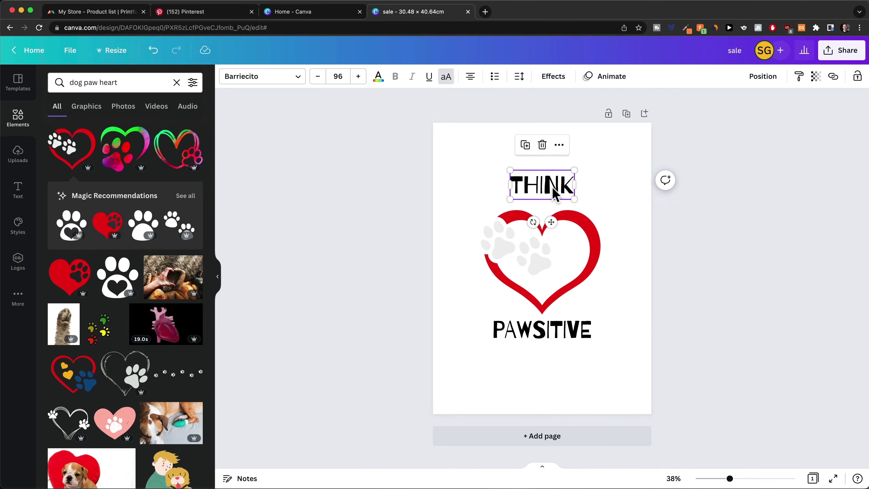
left_click(554, 81)
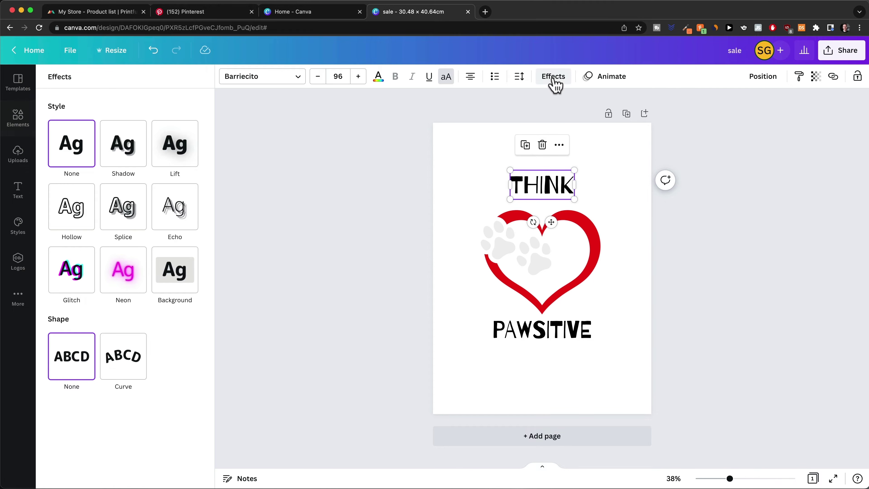
left_click(136, 362)
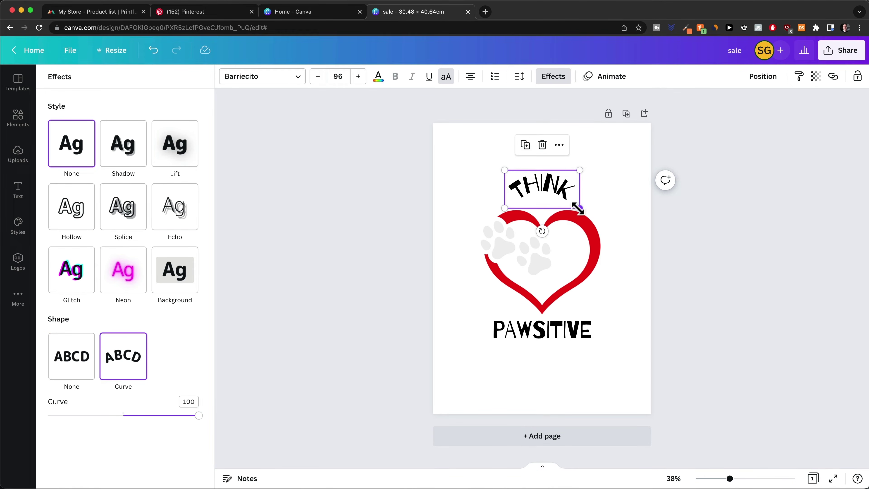
left_click_drag(578, 208, 645, 243)
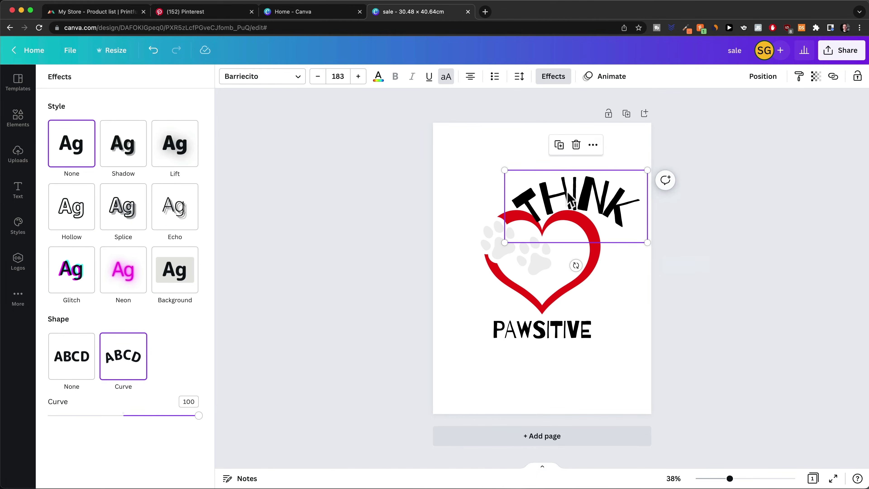
left_click_drag(563, 187, 533, 175)
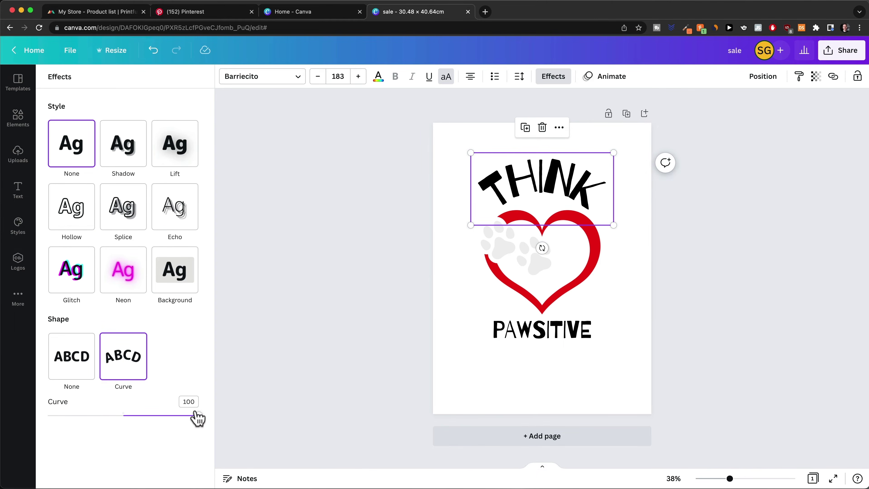
left_click_drag(196, 419, 184, 415)
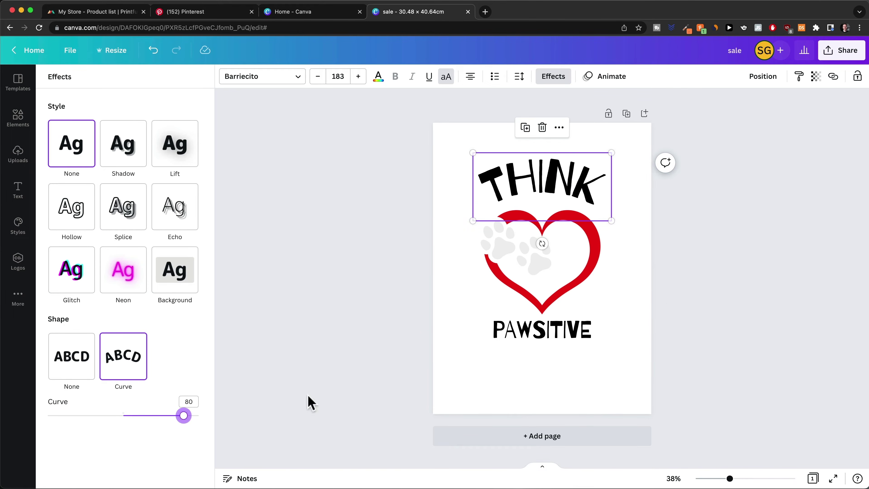
left_click(670, 298)
left_click(664, 277)
Step: Apply the Curve shape effect to PAWSITIVE and reverse it so the word bends downward beneath the heart
left_click(527, 331)
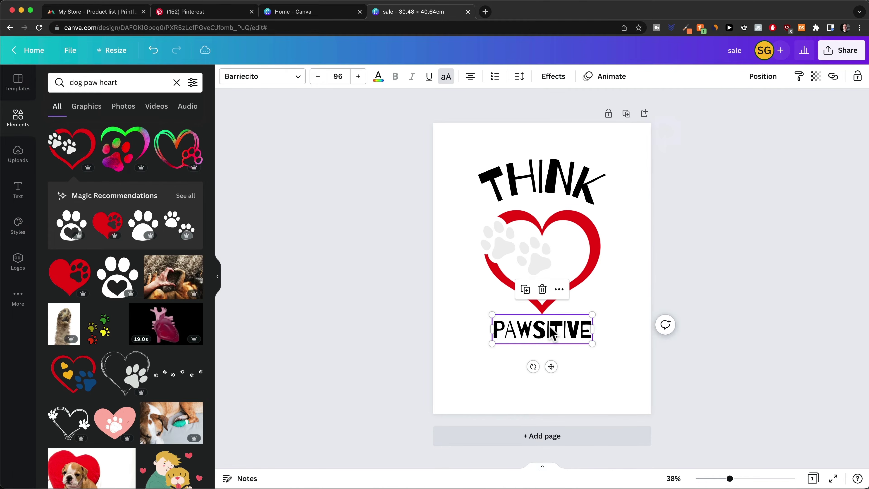
left_click(552, 77)
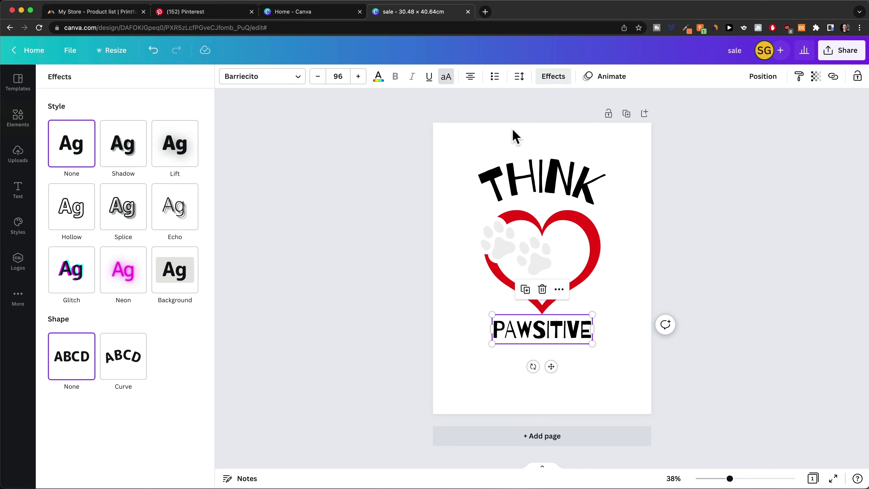
left_click(134, 362)
left_click_drag(192, 411, 97, 421)
key("Escape")
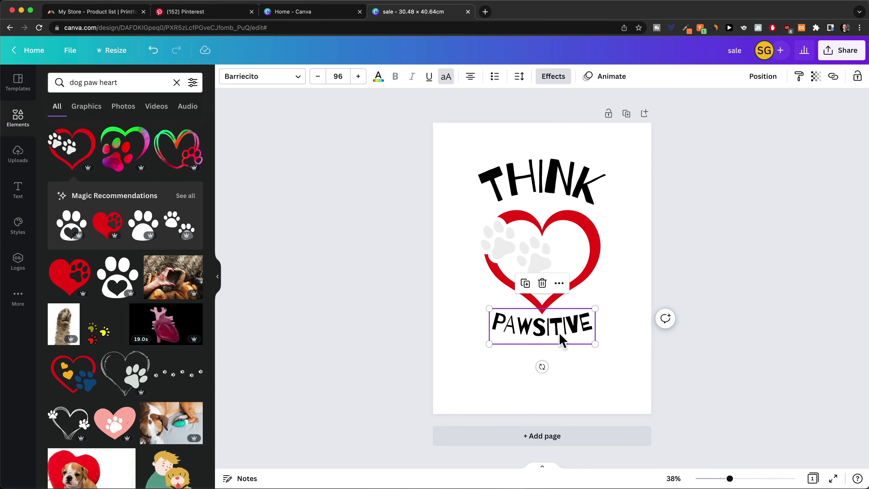
Step: Enlarge PAWSITIVE to font size 214 under the heart and scale THINK and the heart up to fill the page
left_click(743, 366)
left_click_drag(554, 334, 656, 405)
left_click_drag(566, 377, 558, 377)
left_click_drag(631, 398, 651, 405)
mouse_move(571, 378)
left_mouse_down()
mouse_move(568, 362)
mouse_move(568, 374)
left_mouse_up()
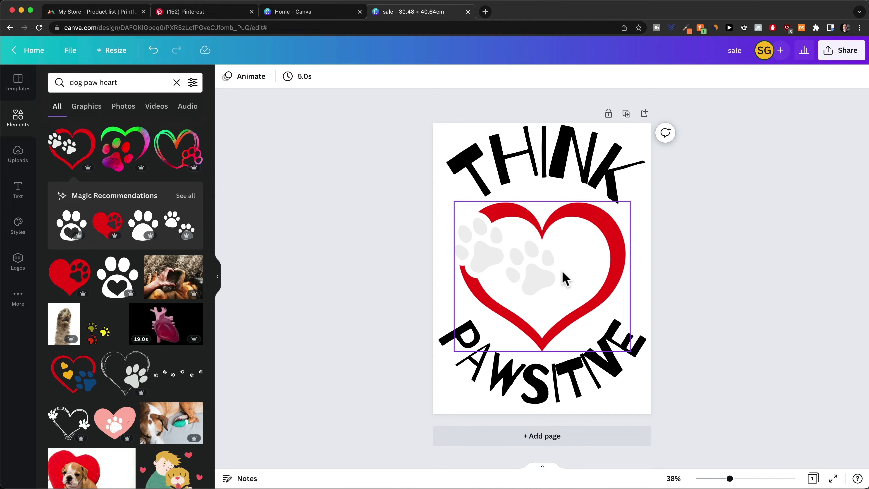
Step: Recolour the heart graphic, making the outline a lighter red and the two paws black
left_click(544, 252)
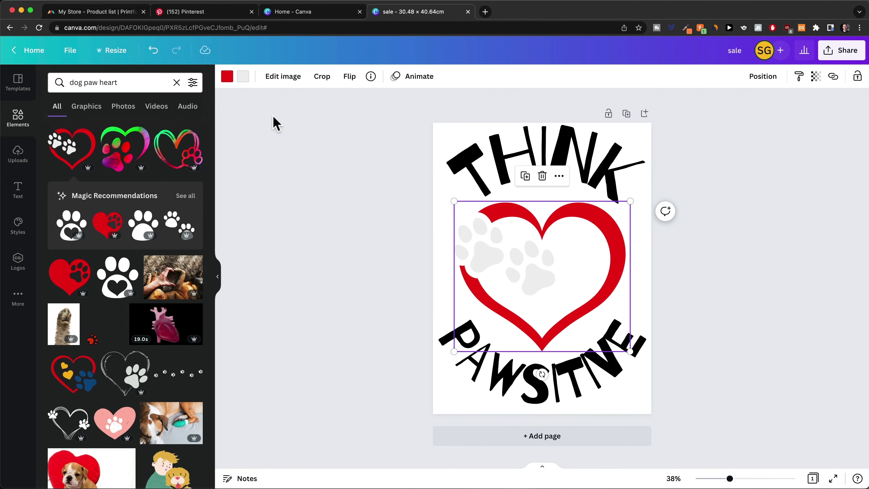
left_click(226, 76)
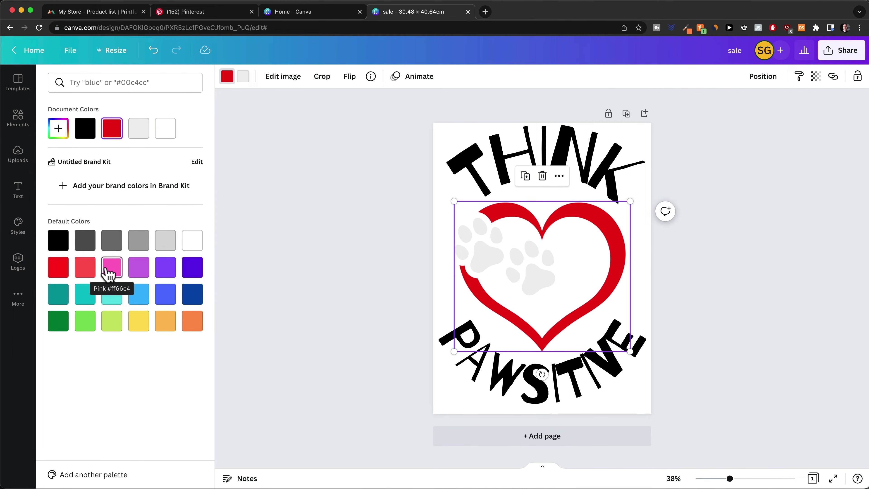
left_click(91, 275)
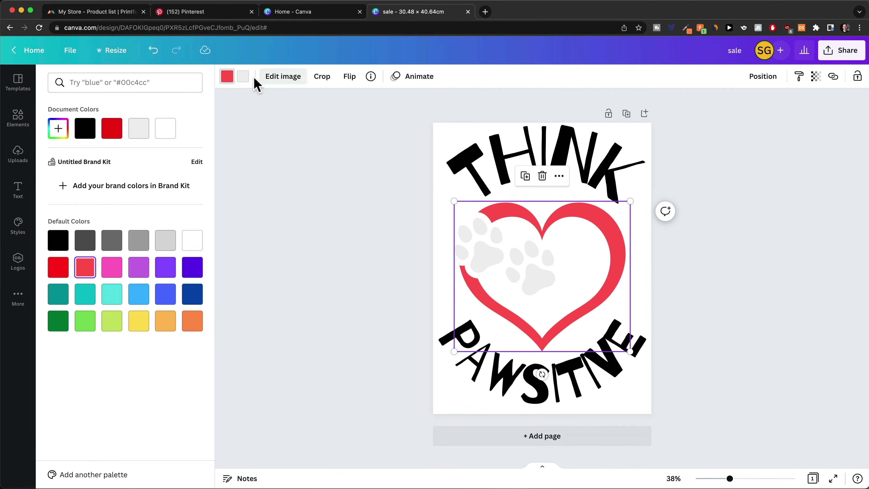
left_click(243, 77)
left_click(57, 242)
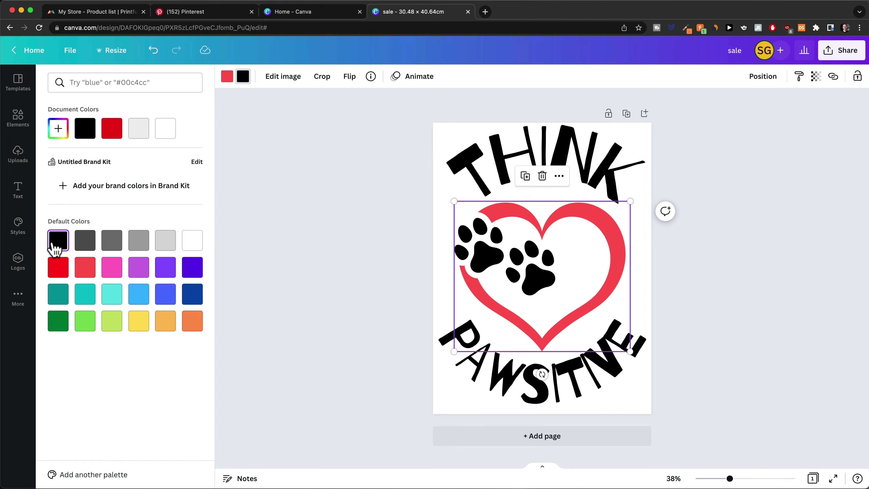
key("Escape")
left_click(716, 327)
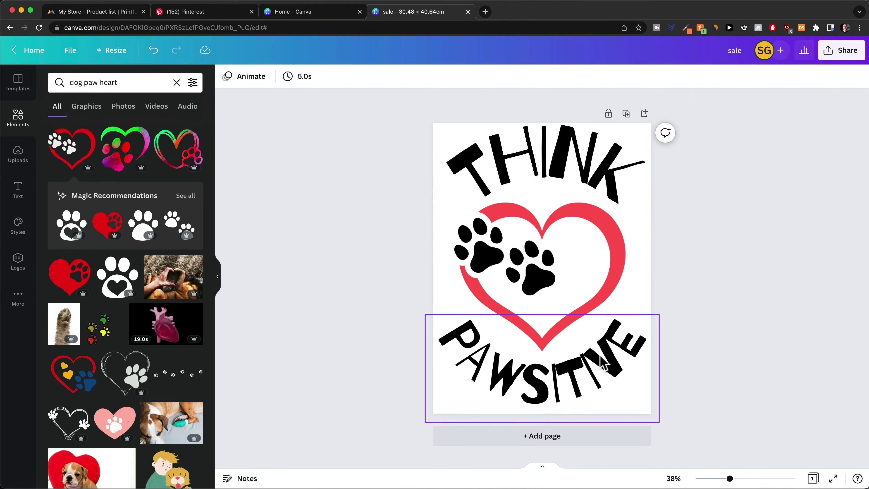
Step: Recolour the letters PAW in PAWSITIVE with the same red as the heart outline
double_click(512, 378)
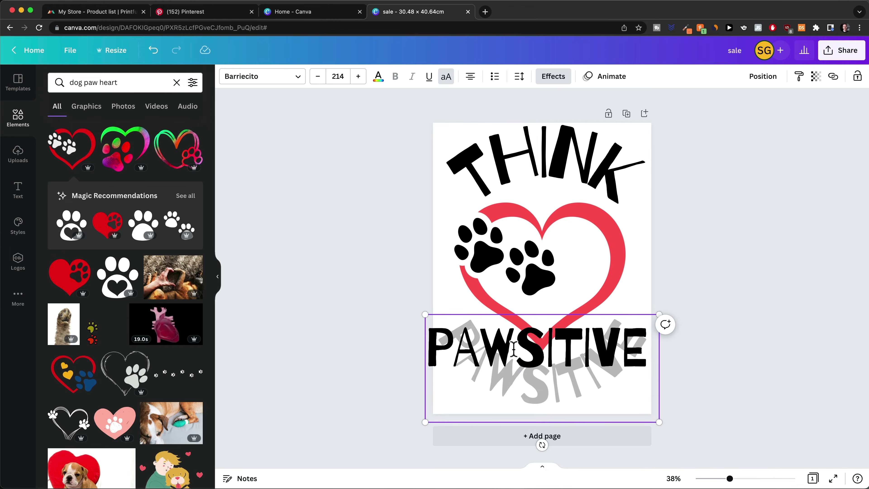
left_click_drag(513, 370, 414, 172)
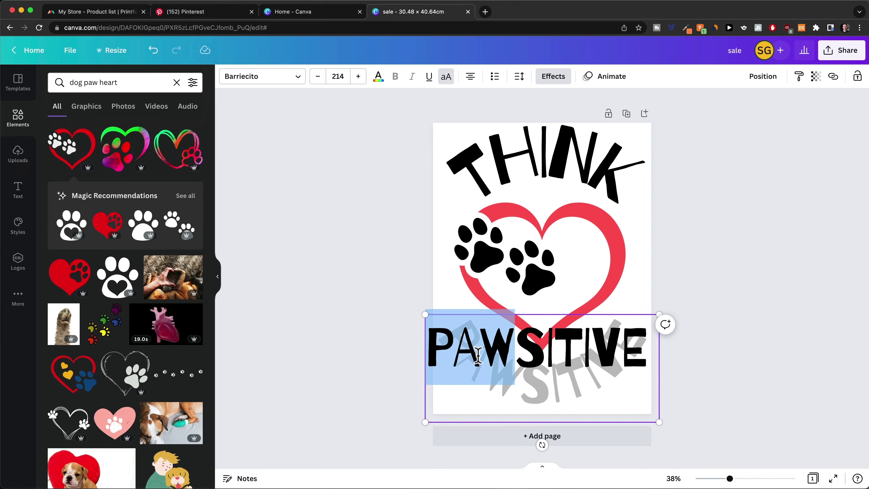
left_click(372, 75)
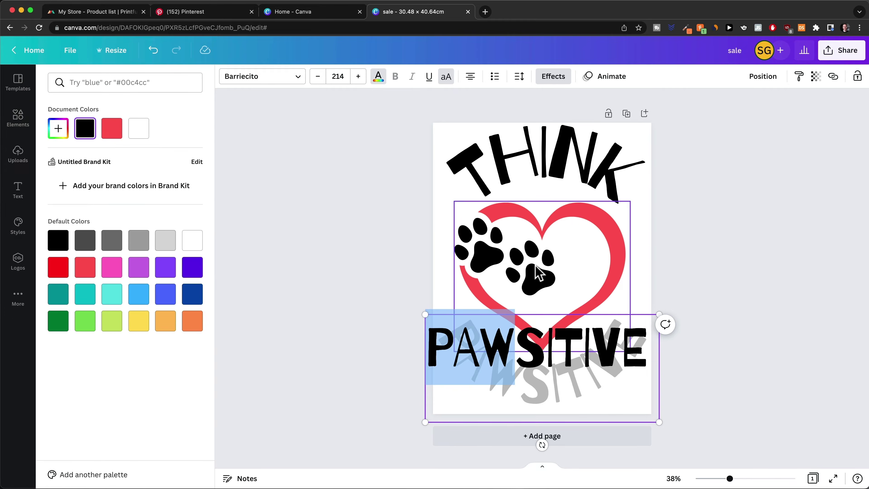
left_click(117, 133)
key("Escape")
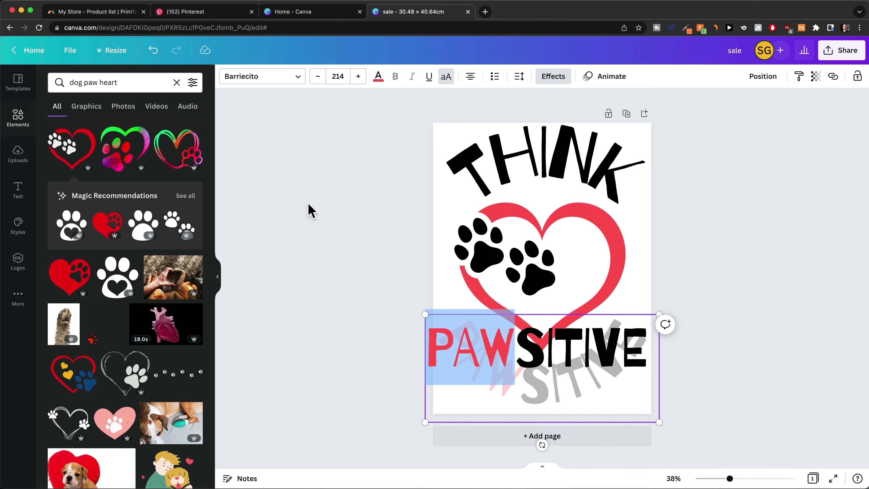
left_click(728, 247)
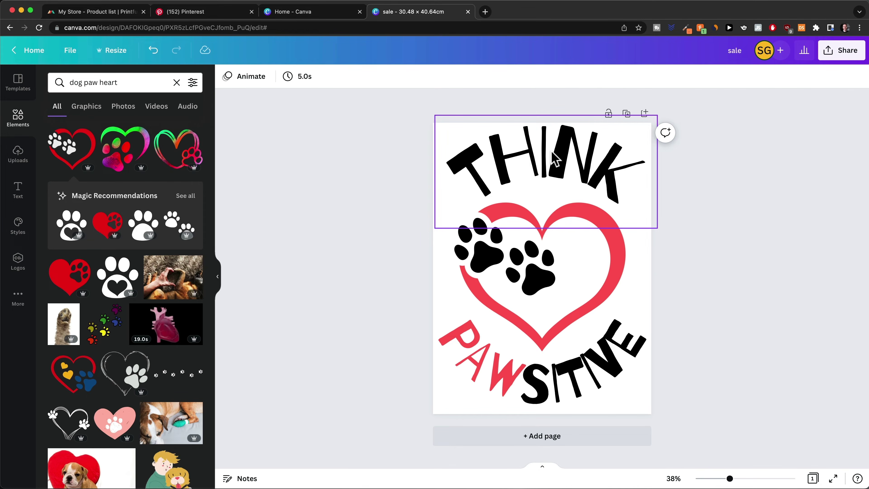
Step: Duplicate the design page and recolour THINK white on the copy
left_click(626, 114)
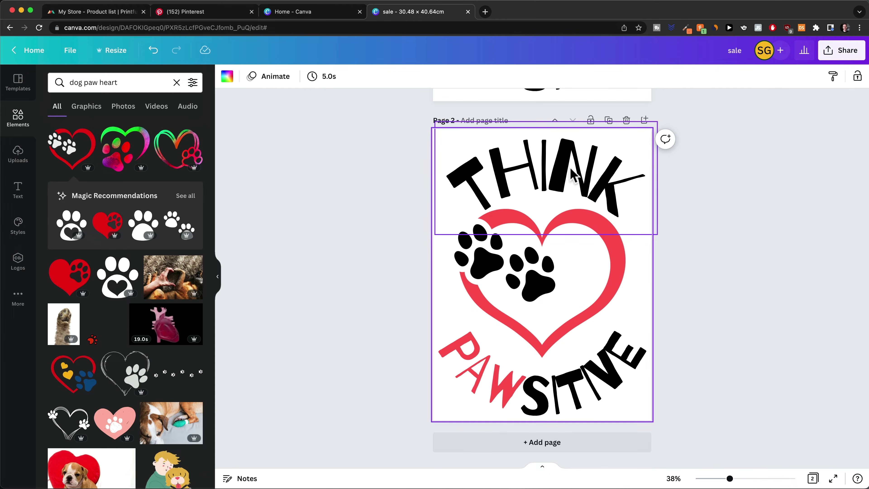
left_click(555, 173)
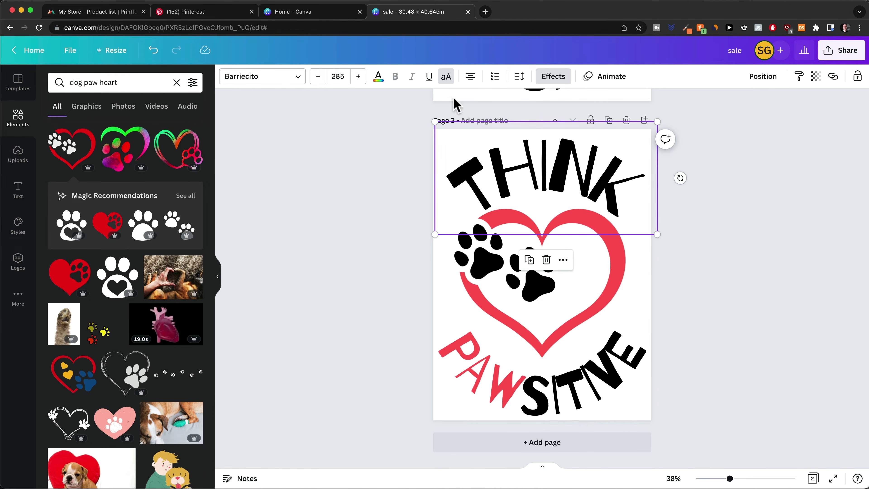
left_click(379, 76)
left_click(138, 128)
Step: Recolour the letters SITIVE in PAWSITIVE white on the second page
left_click(604, 393)
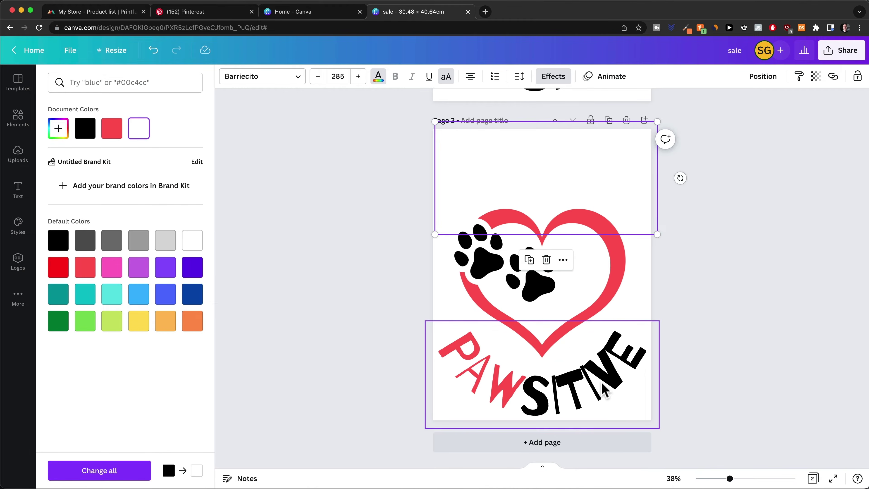
double_click(572, 356)
left_click_drag(516, 356, 656, 365)
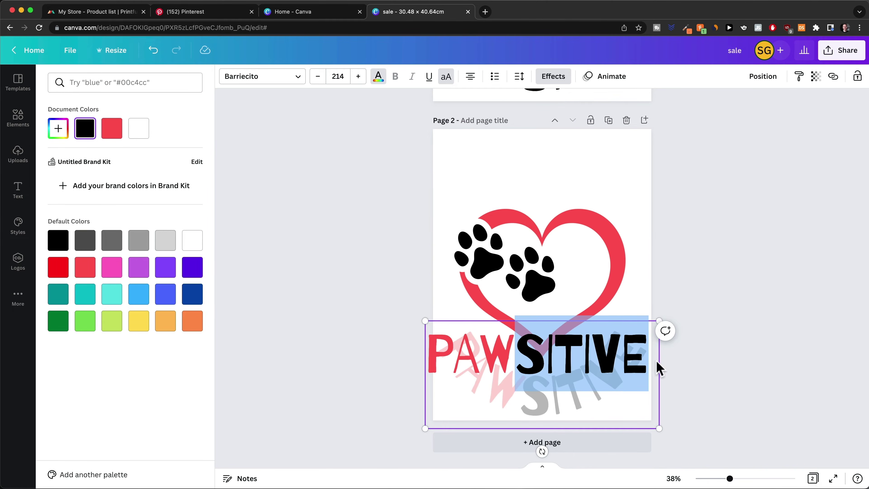
left_click(138, 128)
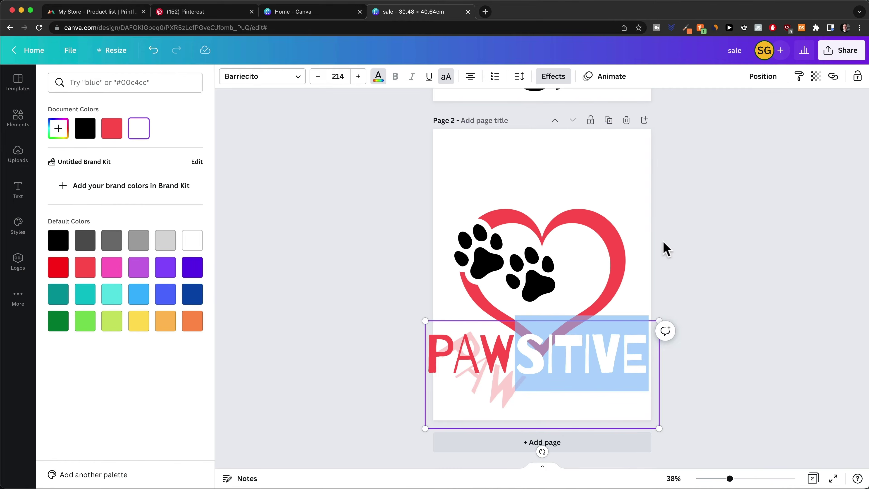
Step: Recolour the two paws of the heart graphic white on the second page
left_click(623, 260)
left_click(243, 76)
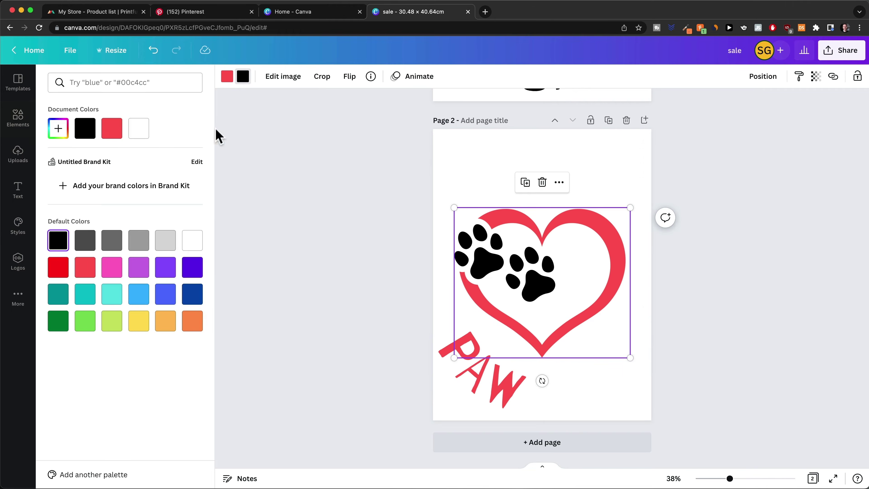
left_click(138, 129)
Step: Set the background of the second page to black
left_click(444, 141)
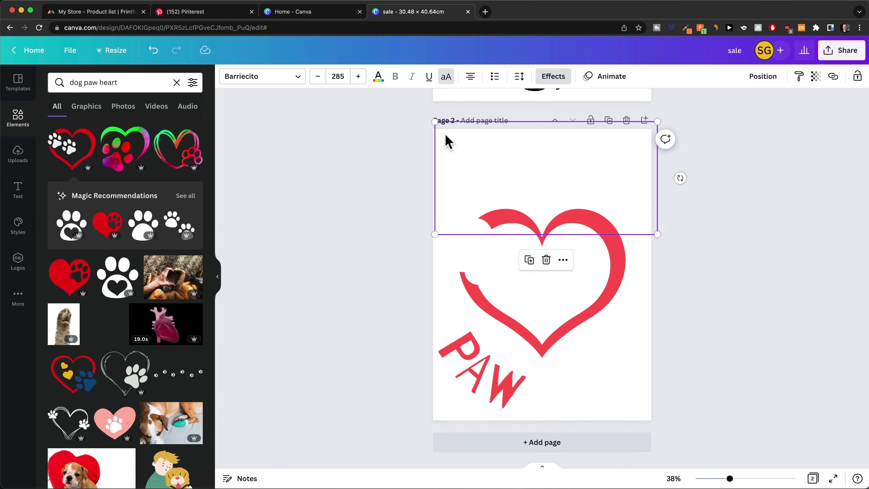
left_click(441, 281)
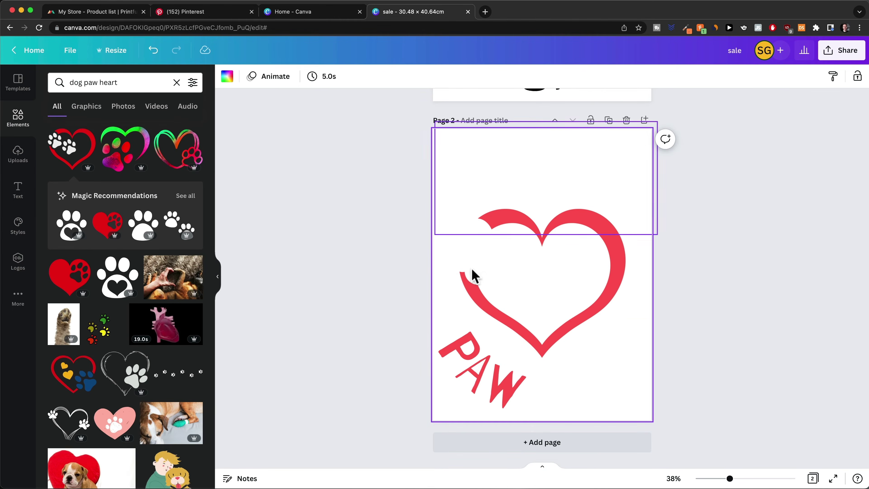
left_click(229, 81)
left_click(85, 128)
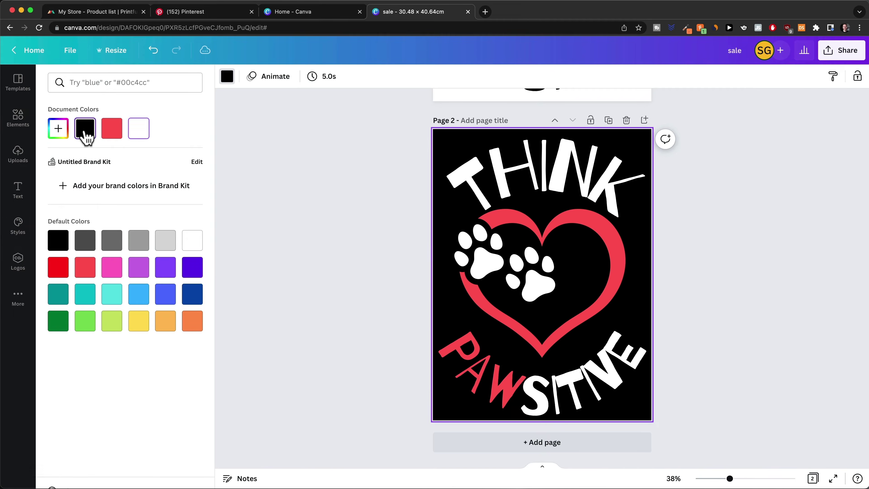
left_click(779, 235)
Step: Examine the white and black Think Pawsitive versions and the other dog designs in the eight-page file
scroll(586, 280, "up", 8)
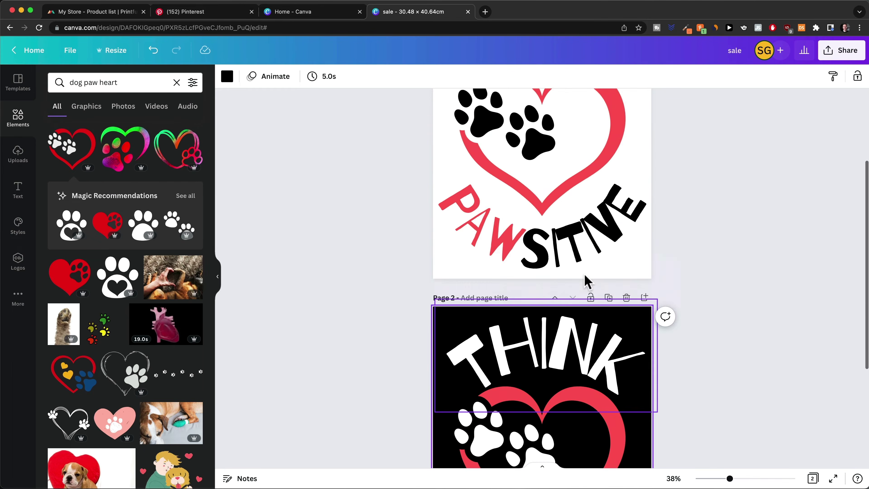
scroll(579, 257, "down", 2)
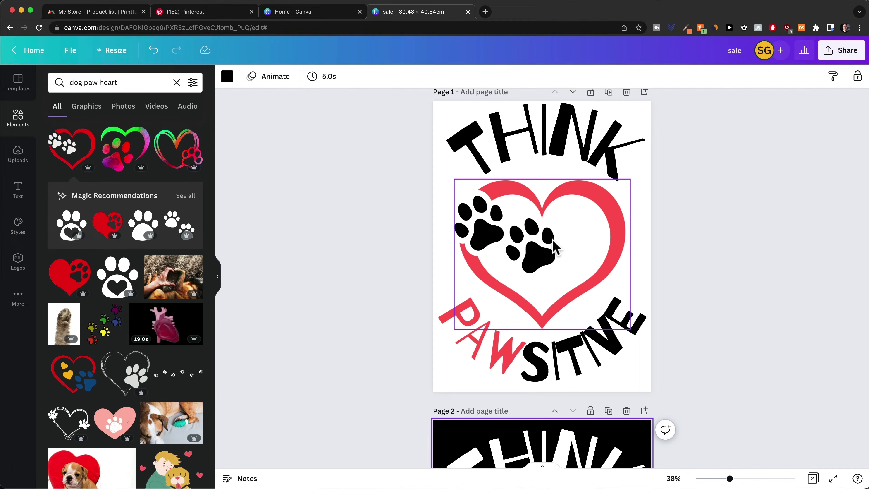
scroll(555, 247, "down", 8)
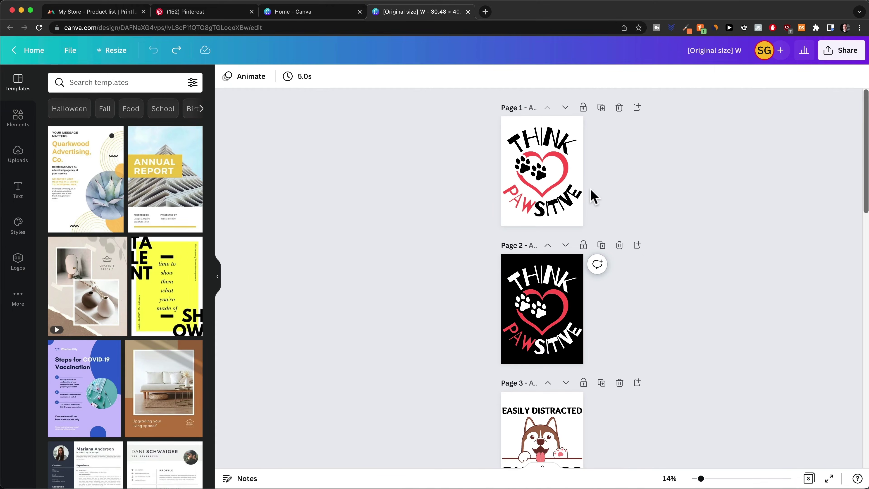
scroll(594, 197, "up", 5)
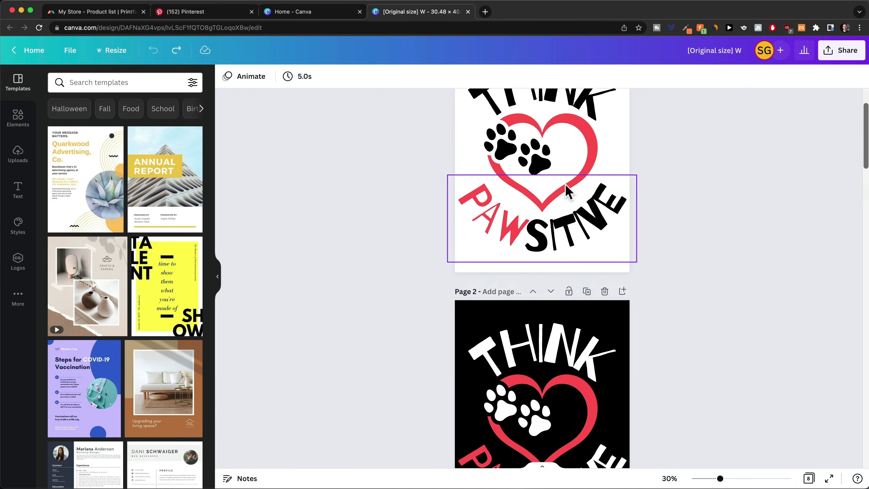
scroll(565, 194, "down", 15)
scroll(566, 192, "down", 10)
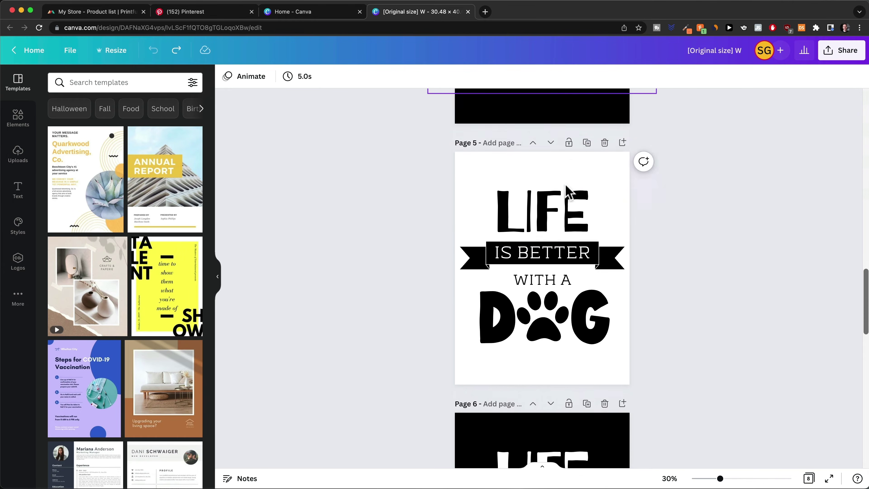
scroll(568, 192, "down", 10)
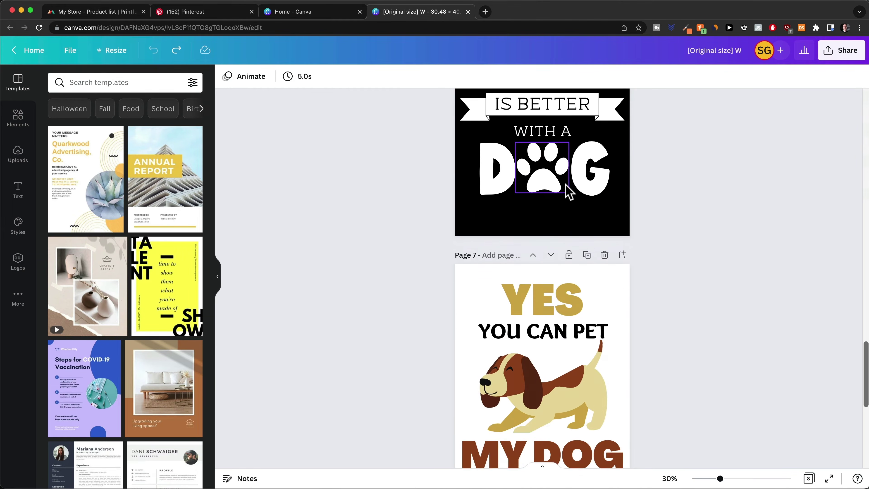
scroll(568, 192, "down", 5)
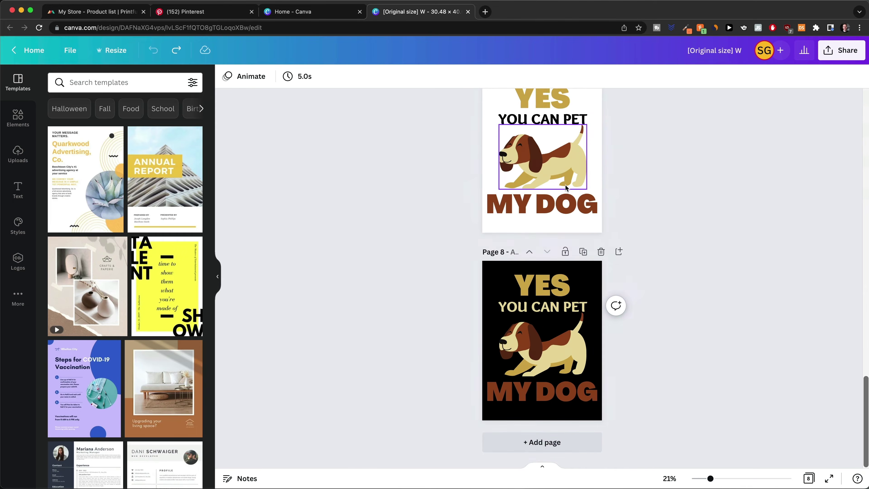
scroll(564, 283, "up", 10)
scroll(566, 279, "up", 15)
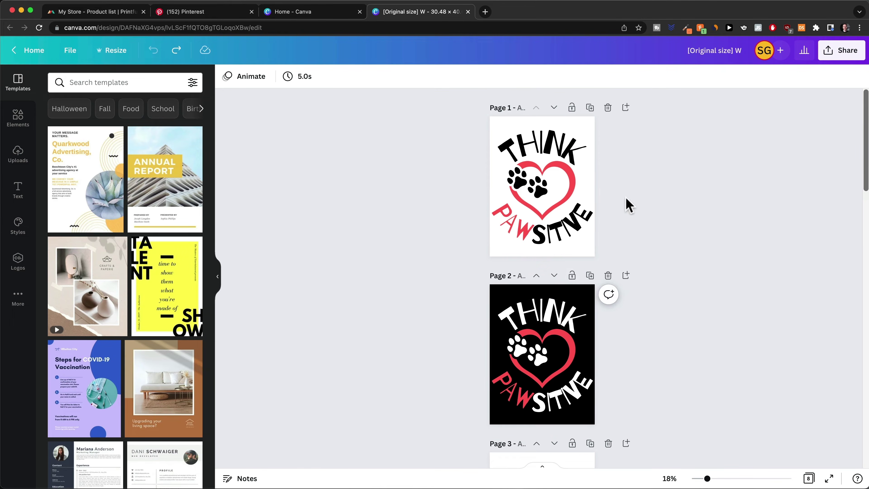
scroll(574, 237, "up", 3)
scroll(616, 210, "up", 2)
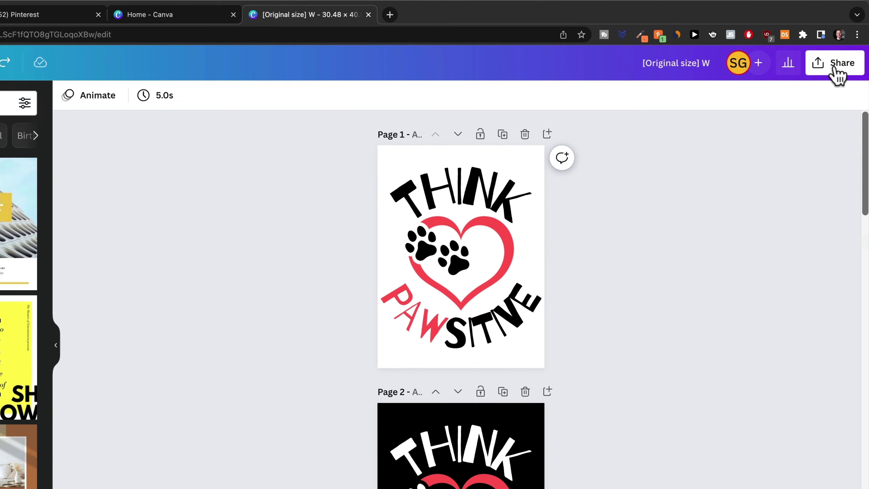
Step: Download all eight pages as PNG files at size 1 with a transparent background
left_click(836, 70)
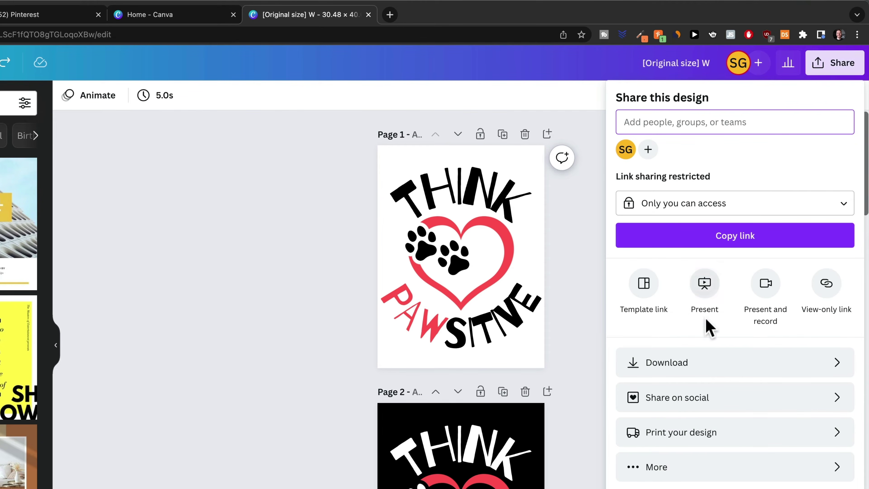
left_click(714, 361)
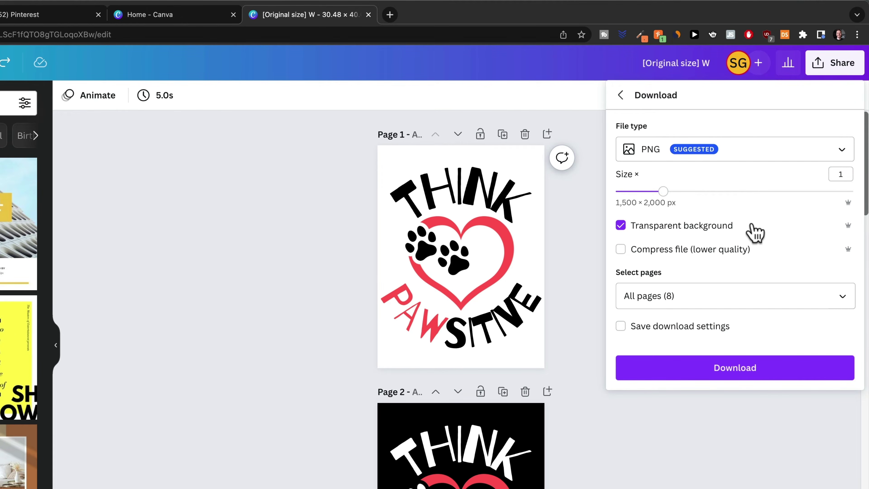
left_click(722, 365)
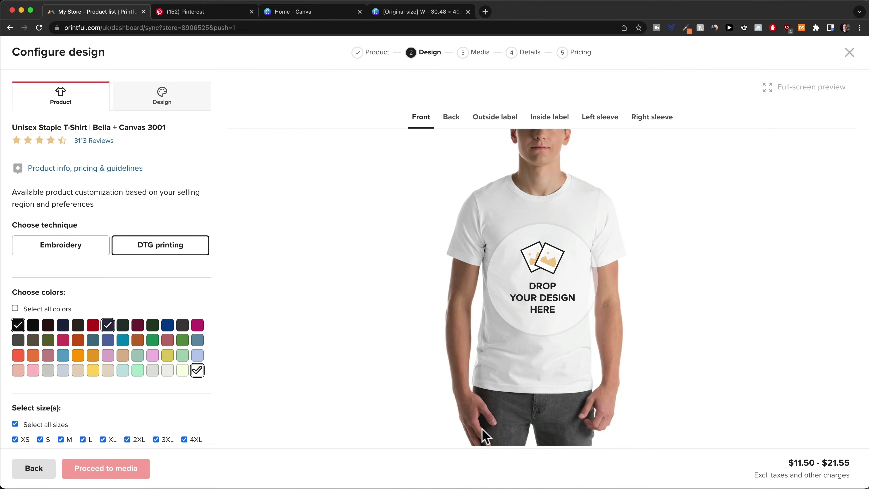
Step: Add the black-lettered Think Pawsitive image to the front of the white T-shirt in Printful and adjust its position within the print area
left_click_drag(589, 486, 551, 288)
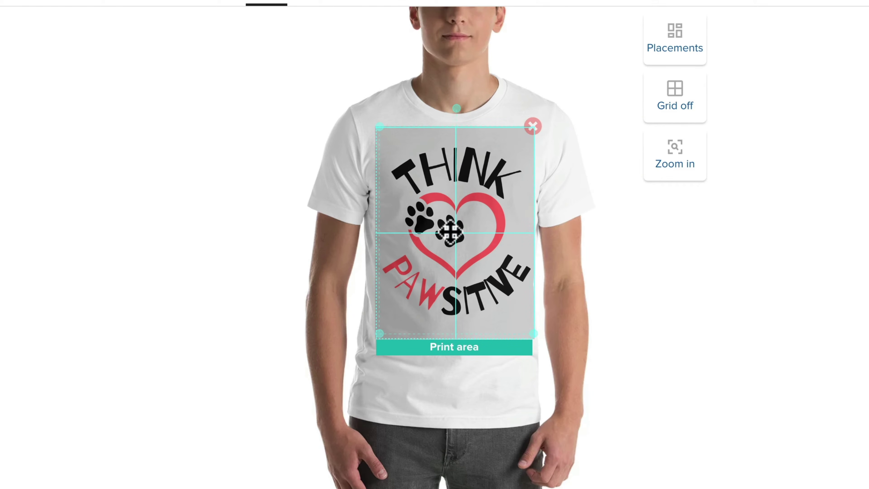
left_click_drag(451, 233, 447, 234)
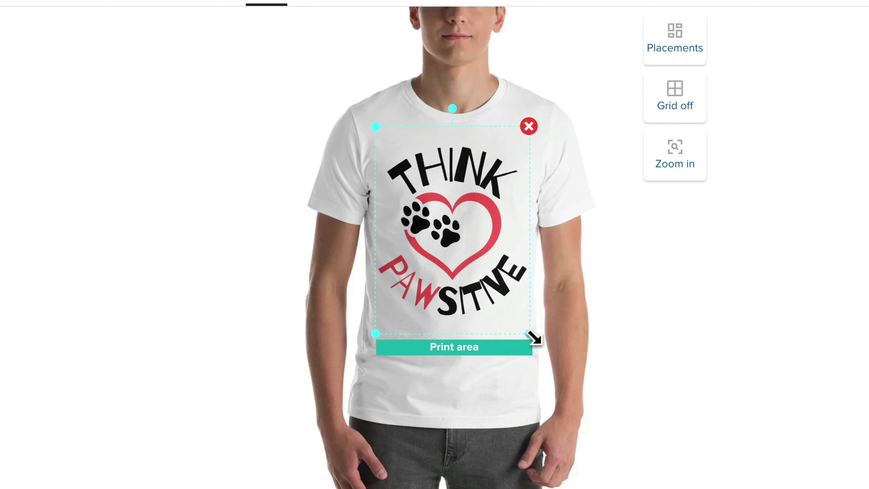
mouse_move(533, 337)
left_mouse_down()
mouse_move(524, 322)
mouse_move(540, 342)
mouse_move(533, 337)
left_mouse_up()
left_click_drag(454, 229, 457, 227)
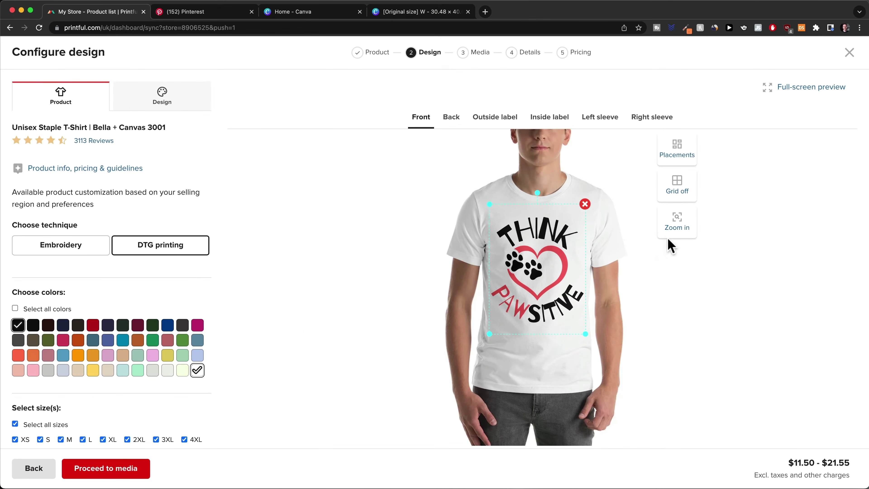
left_click(690, 162)
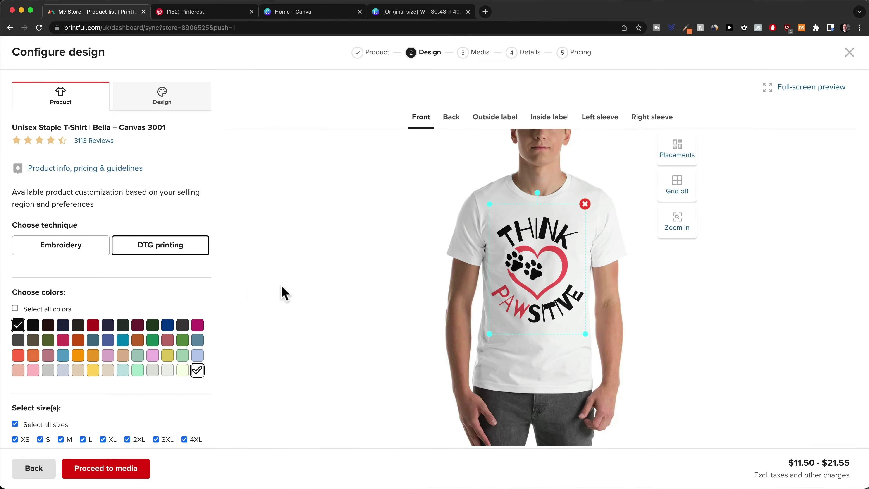
Step: Try the Red shirt colour and deselect it, and add Aqua and Soft Cream to the chosen colours
scroll(283, 292, "down", 3)
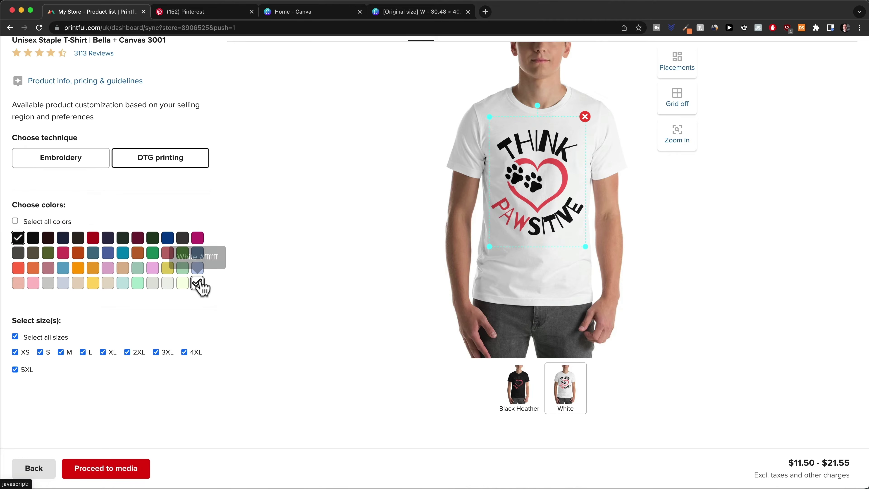
left_click(94, 240)
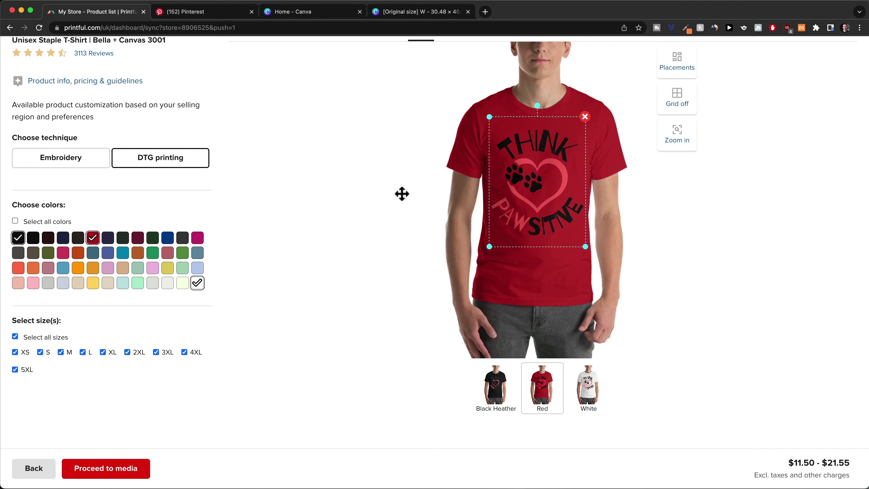
left_click(94, 240)
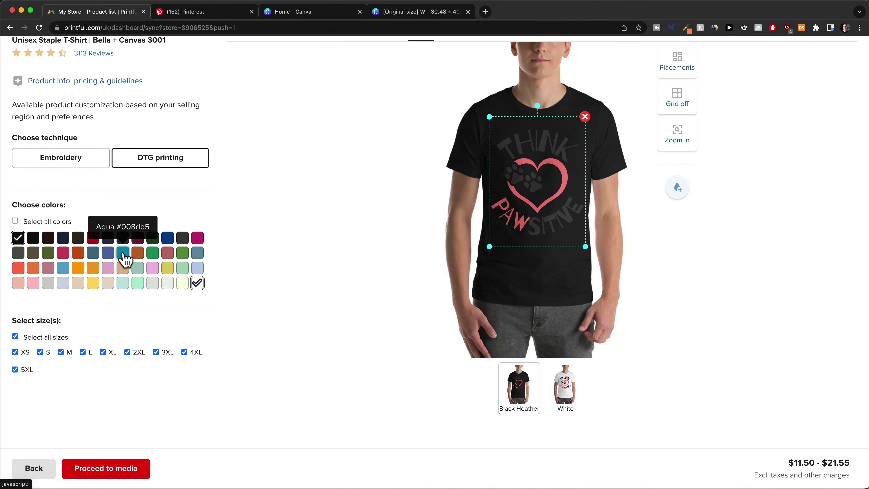
left_click(123, 253)
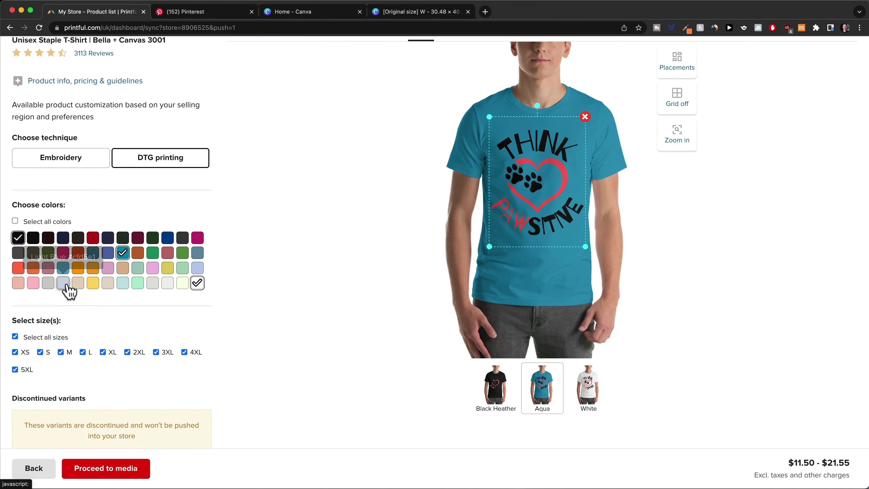
left_click(76, 282)
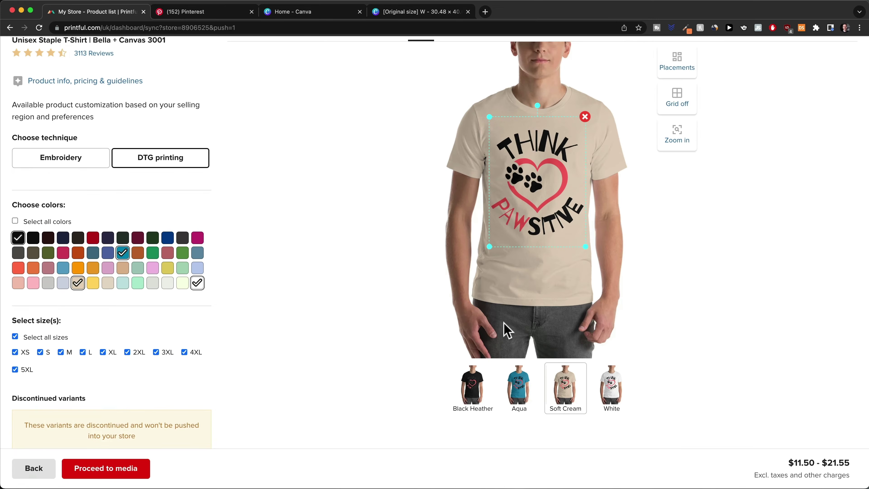
Step: Preview the design on the Black Heather shirt in Printful and compare it with the white-lettered Think Pawsitive page in Canva
left_click(481, 396)
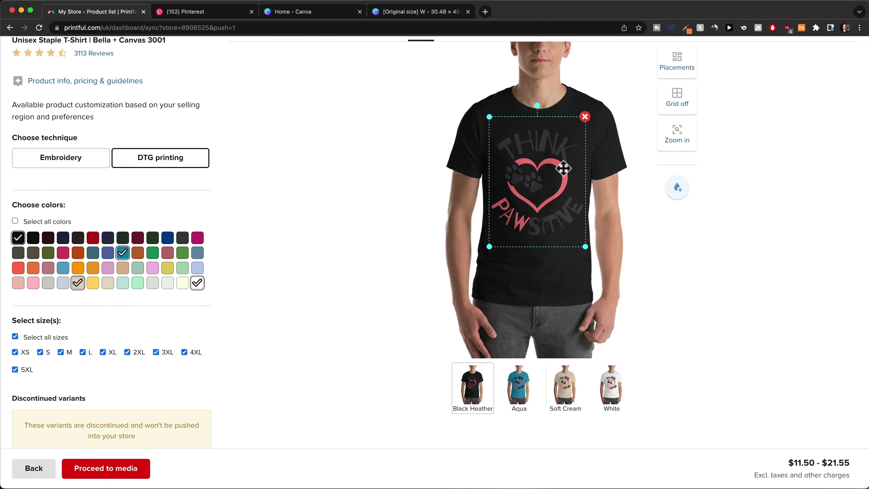
left_click(433, 11)
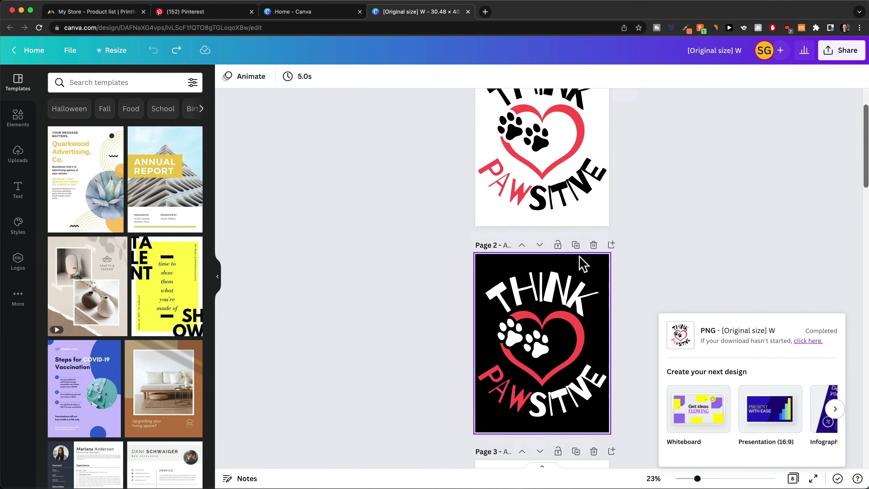
scroll(607, 241, "down", 3)
scroll(561, 247, "up", 5)
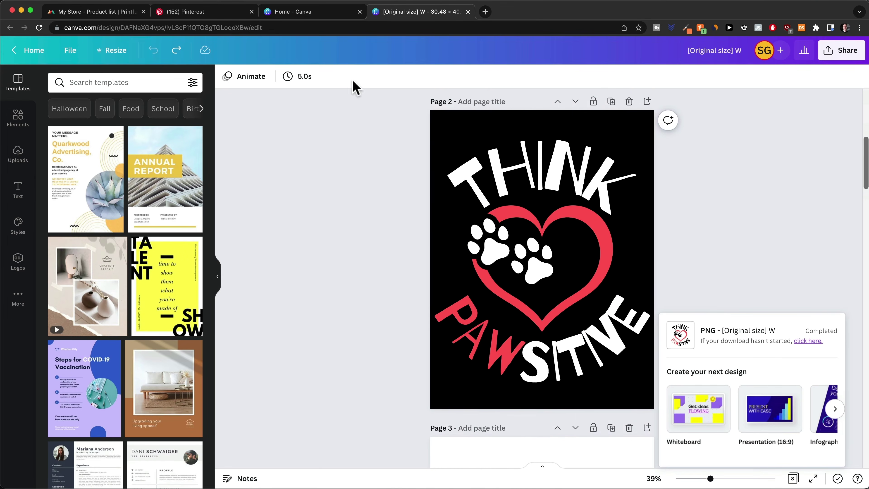
left_click(92, 12)
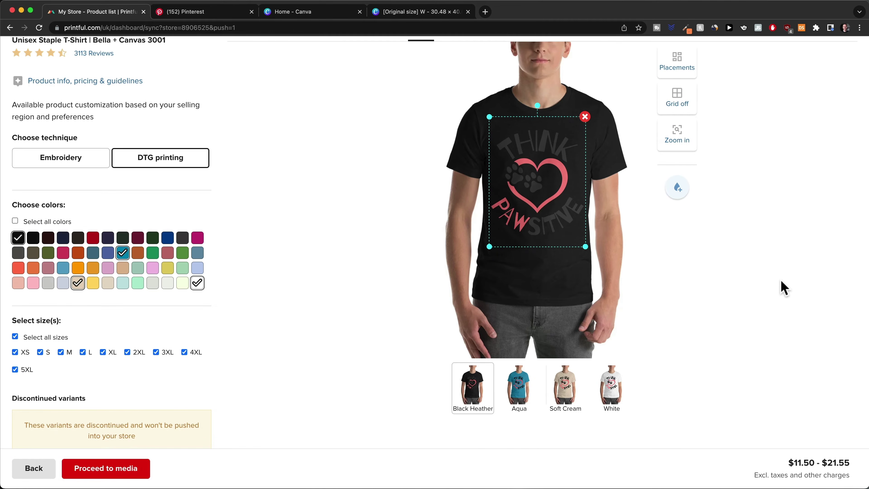
scroll(780, 281, "up", 2)
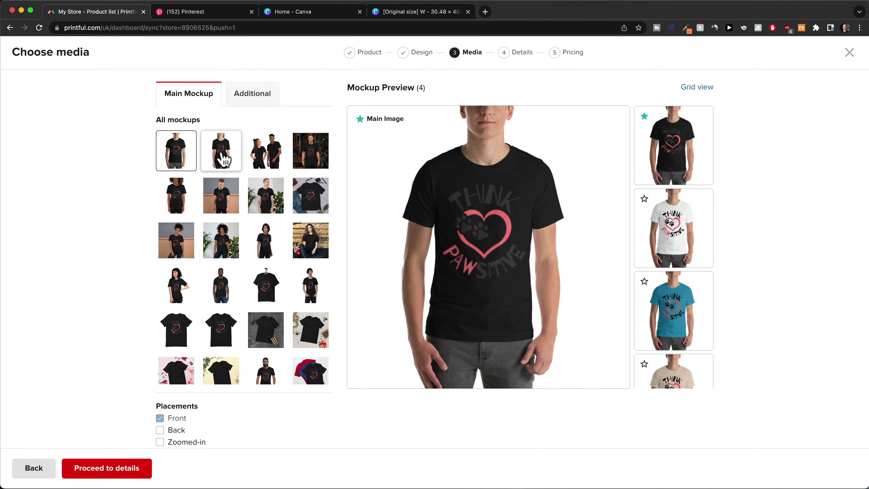
Step: Choose the On Hanger style as the main mockup and make the White shirt the main image
left_click(223, 159)
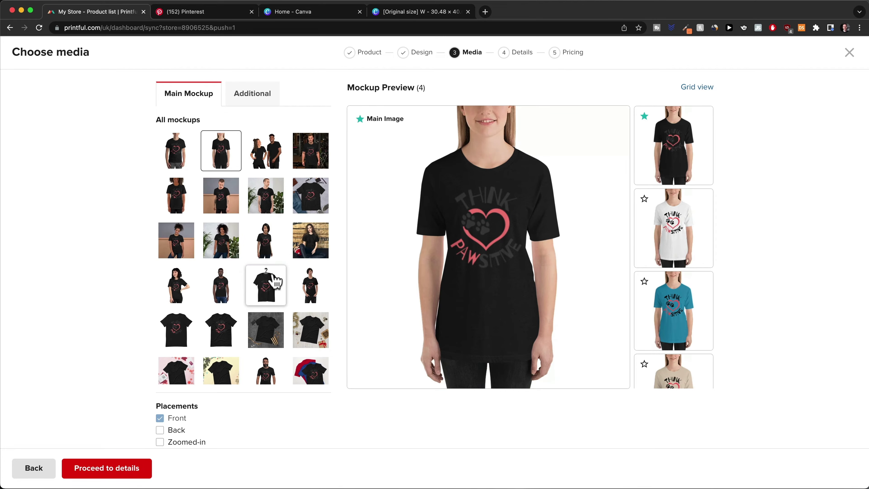
left_click(266, 299)
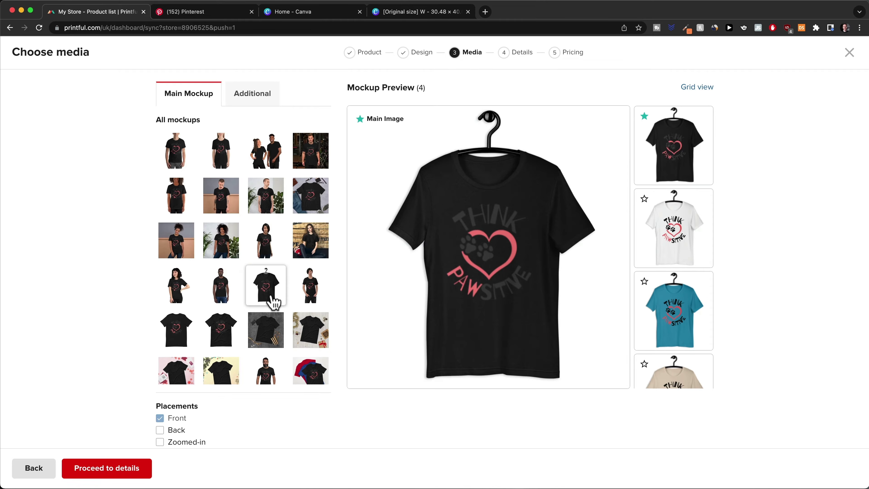
left_click(642, 236)
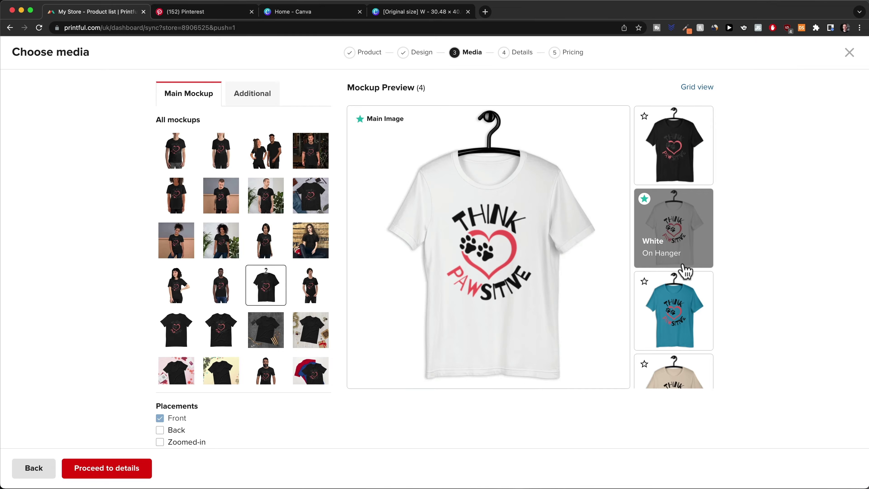
Step: Try the Soft Cream and Aqua shirts as the main image and return to White
scroll(676, 294, "down", 3)
scroll(672, 240, "down", 5)
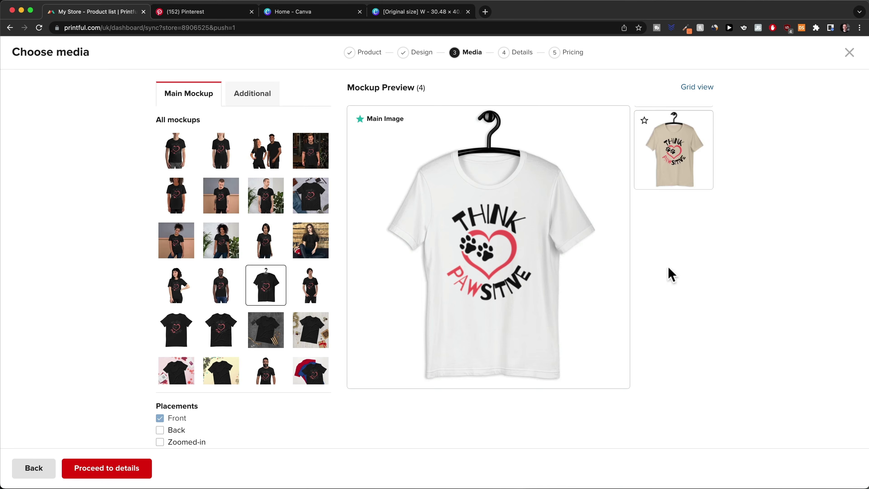
left_click(675, 171)
scroll(682, 238, "up", 5)
scroll(679, 288, "down", 5)
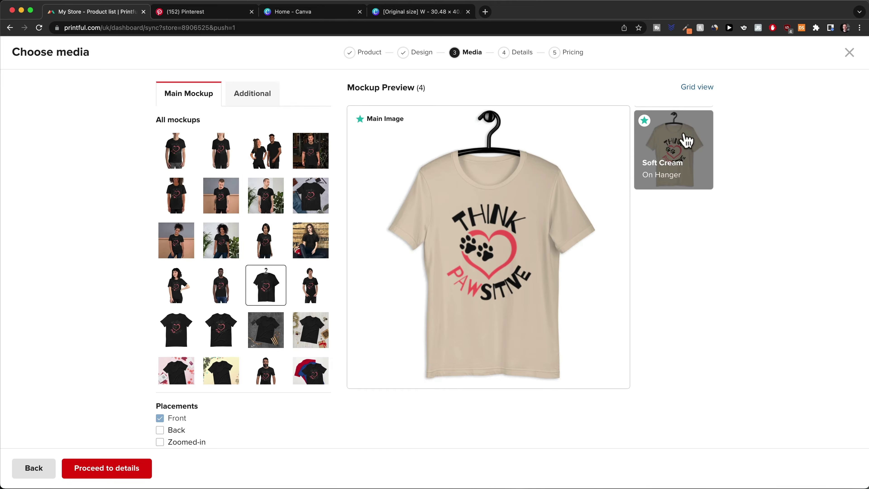
scroll(683, 140, "up", 5)
left_click(677, 301)
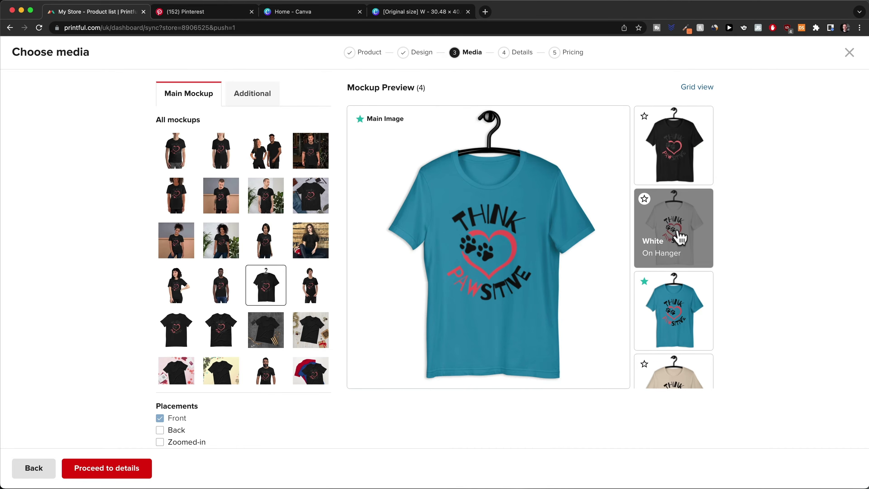
left_click(681, 236)
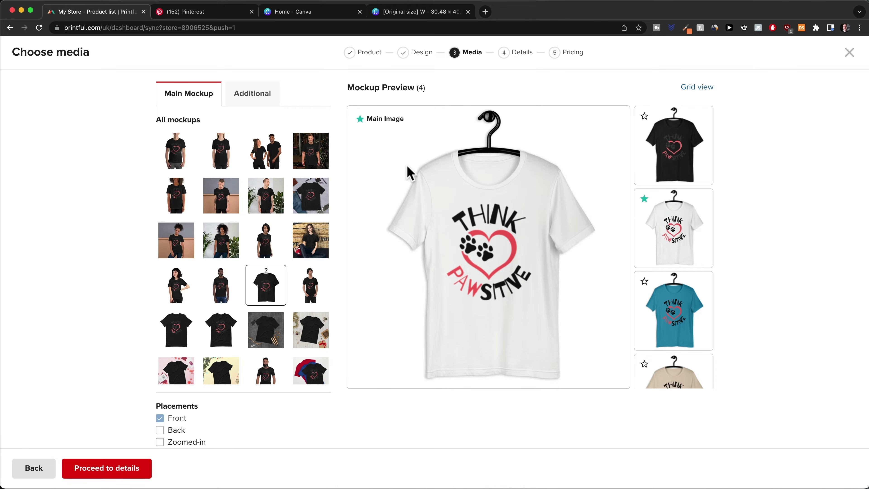
scroll(667, 240, "down", 3)
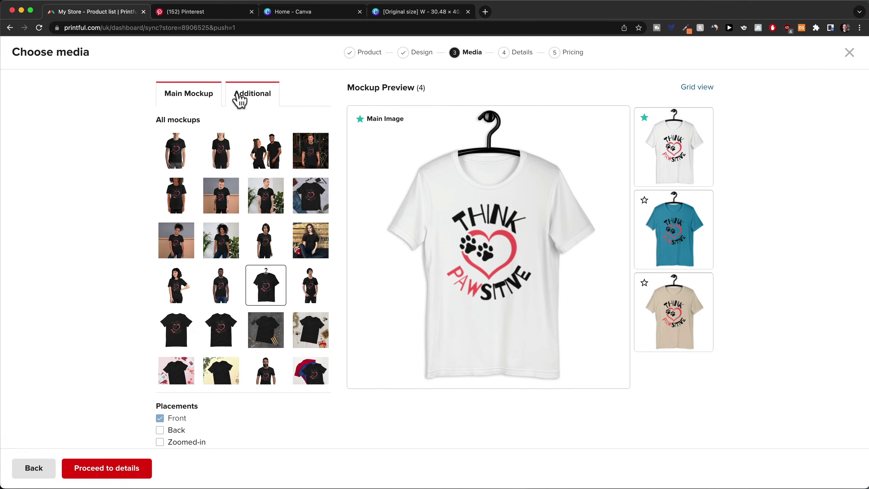
Step: Add two additional mockups: the black T-shirt worn by a man in jeans and the White Women's 3 view
left_click(243, 96)
scroll(268, 261, "down", 6)
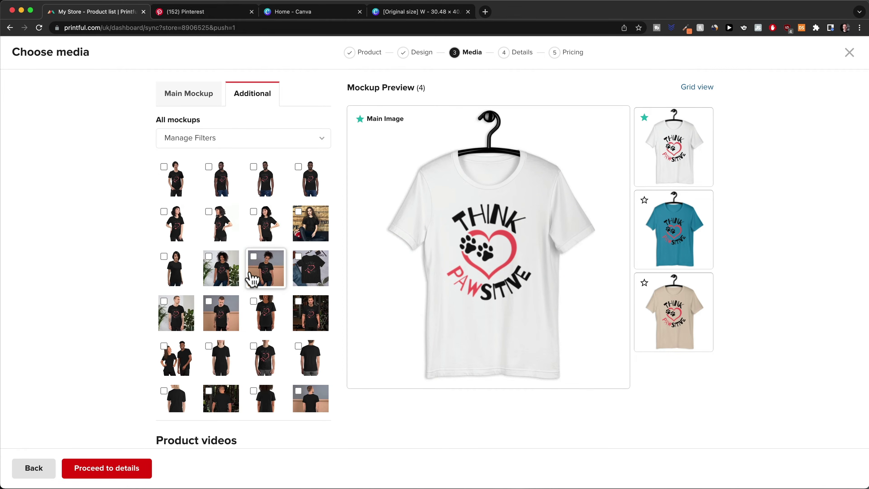
scroll(260, 273, "up", 6)
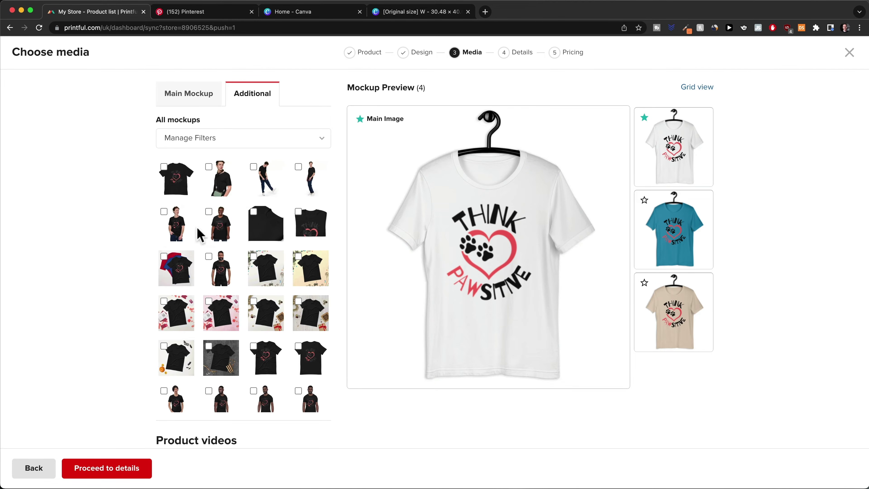
left_click(168, 221)
scroll(267, 283, "down", 2)
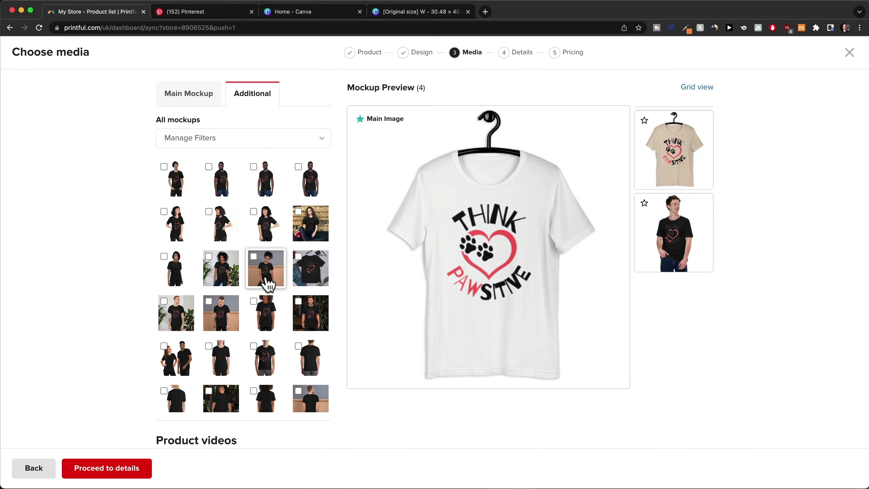
scroll(267, 283, "down", 10)
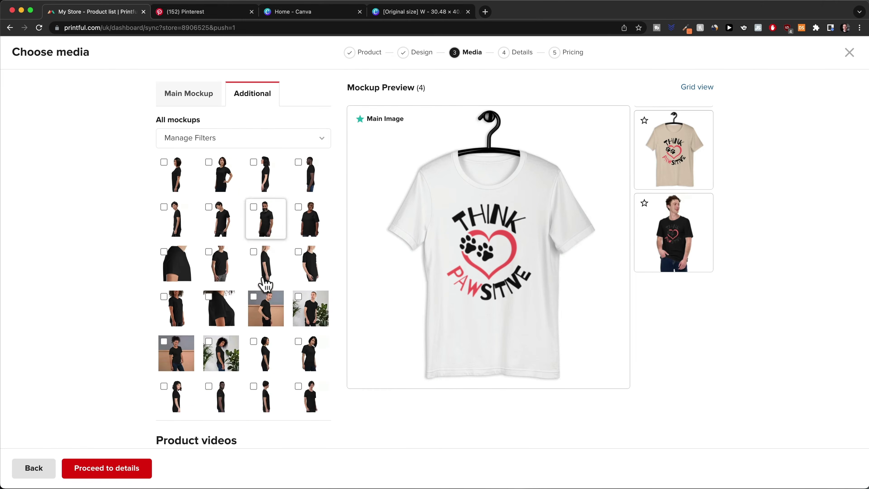
scroll(272, 245, "down", 5)
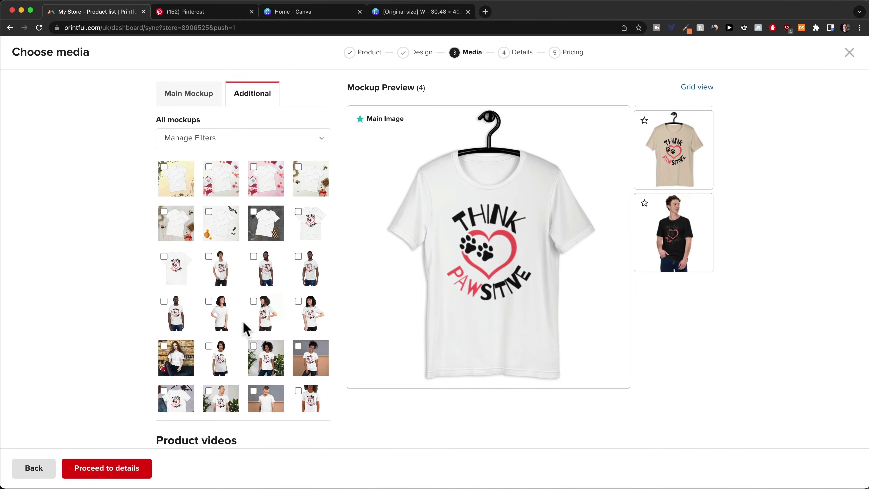
left_click(258, 310)
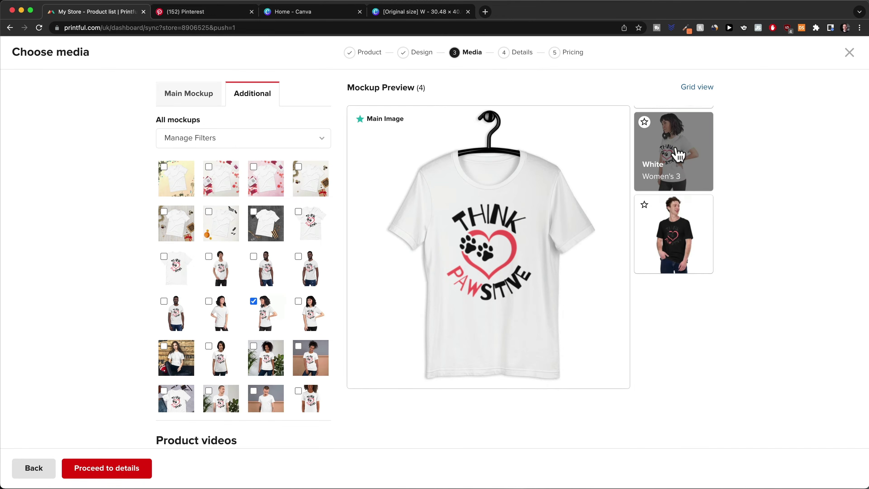
scroll(223, 257, "down", 5)
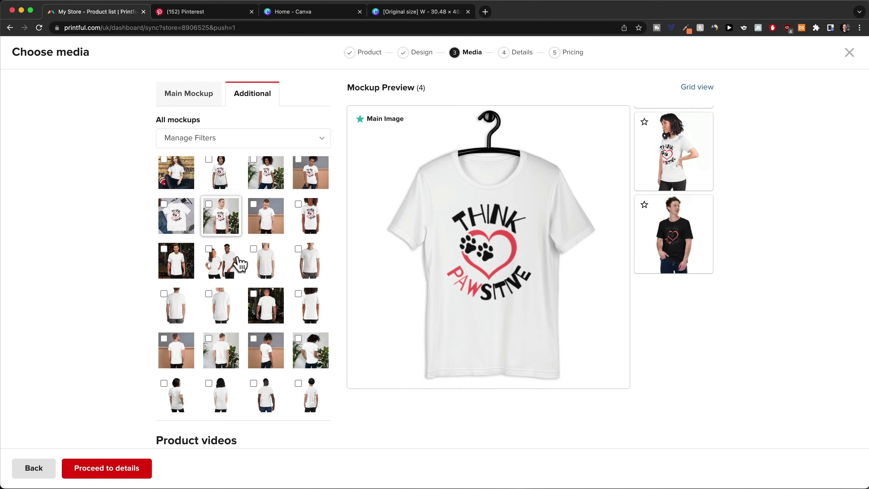
scroll(236, 253, "down", 2)
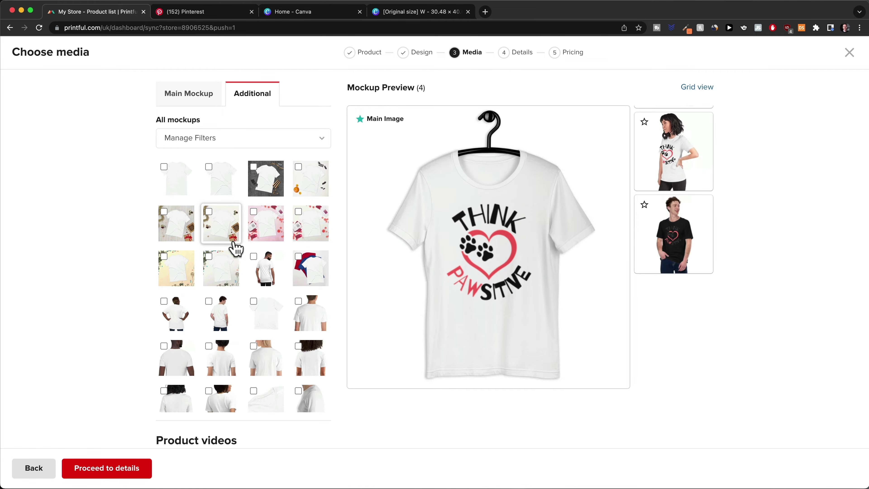
scroll(256, 308, "down", 7)
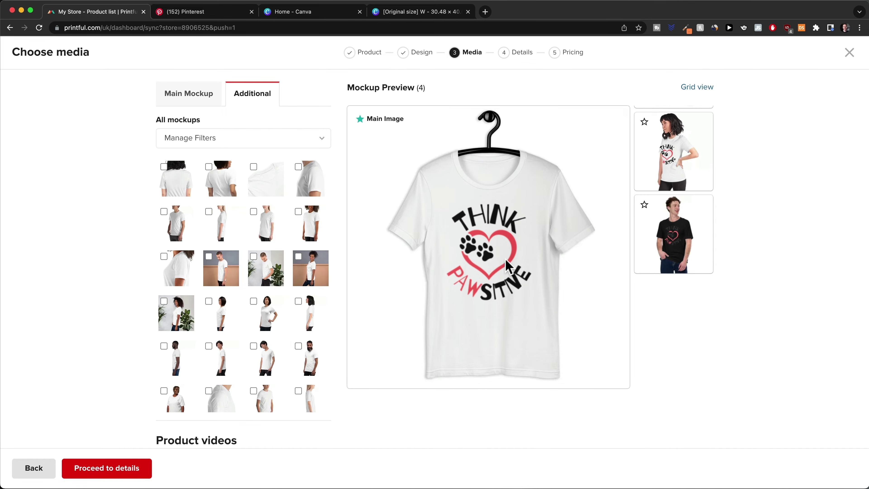
Step: Proceed to the product details and set the product title to Pawsitive T-Shirt
left_click(115, 475)
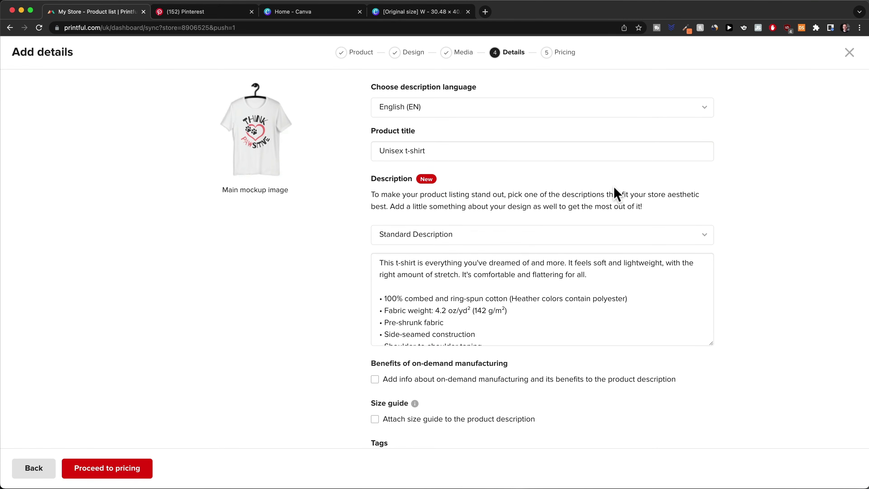
left_click_drag(450, 151, 372, 156)
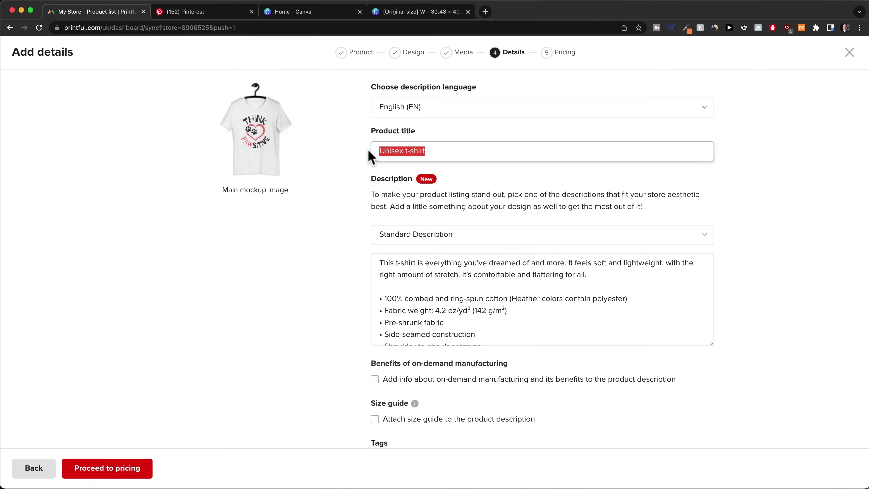
type("Paw")
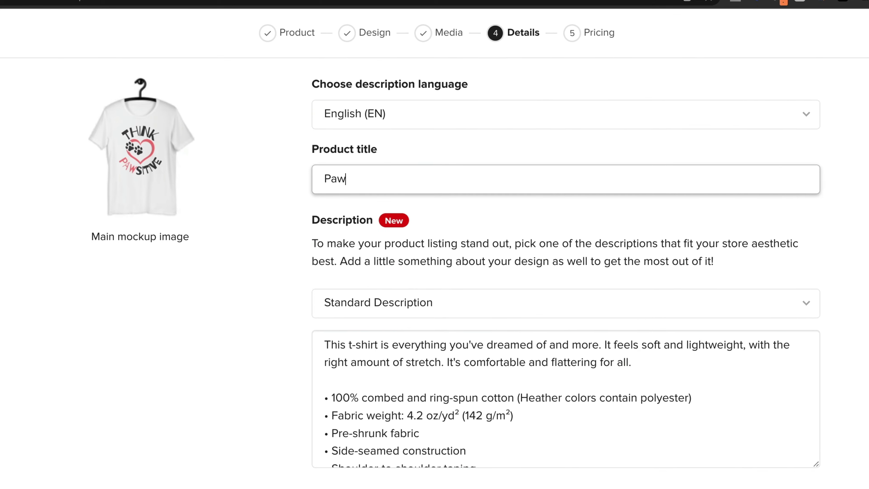
type("sitive T-Shirt")
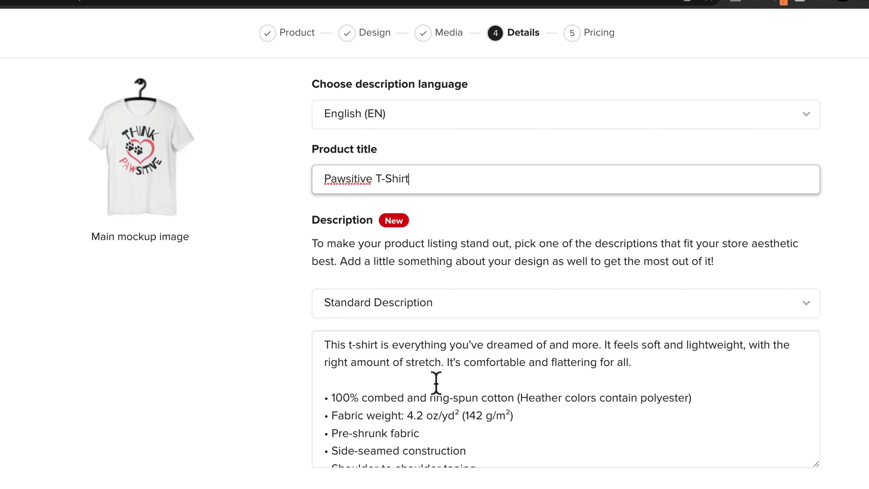
Step: Read through the standard product description and replace it with the Quirky description
scroll(437, 382, "down", 1)
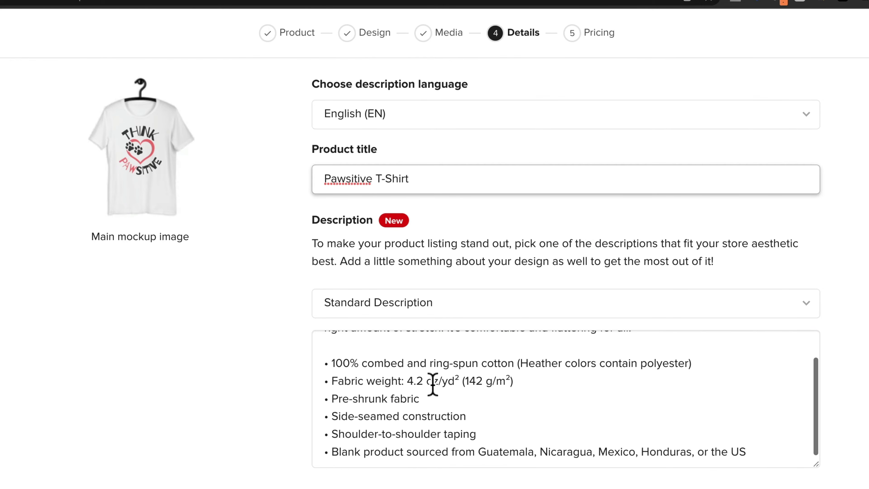
scroll(424, 385, "up", 1)
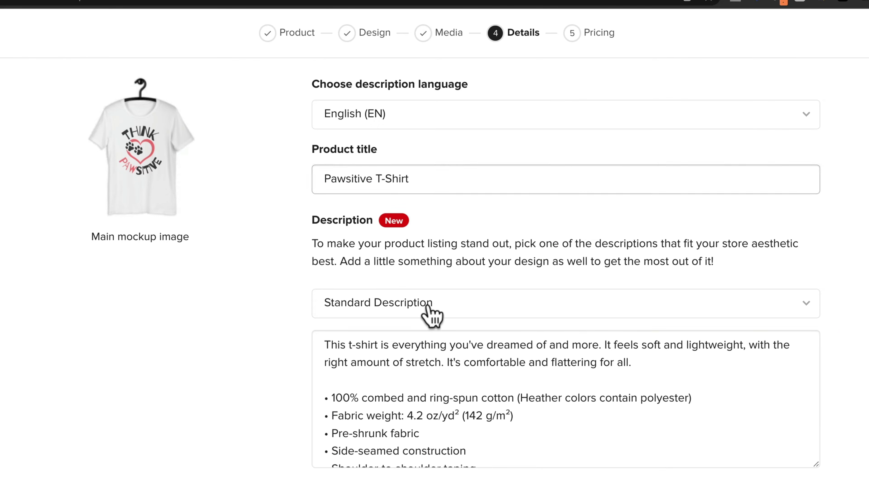
left_click(430, 316)
scroll(413, 377, "down", 1)
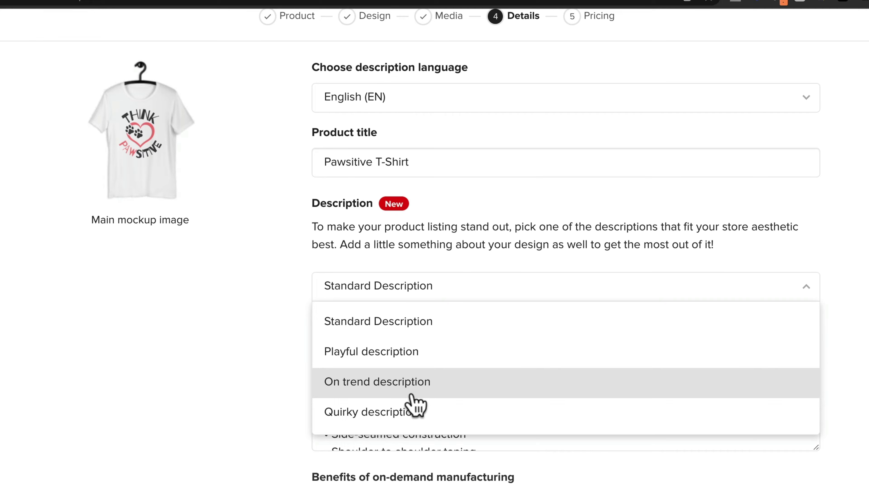
left_click(390, 419)
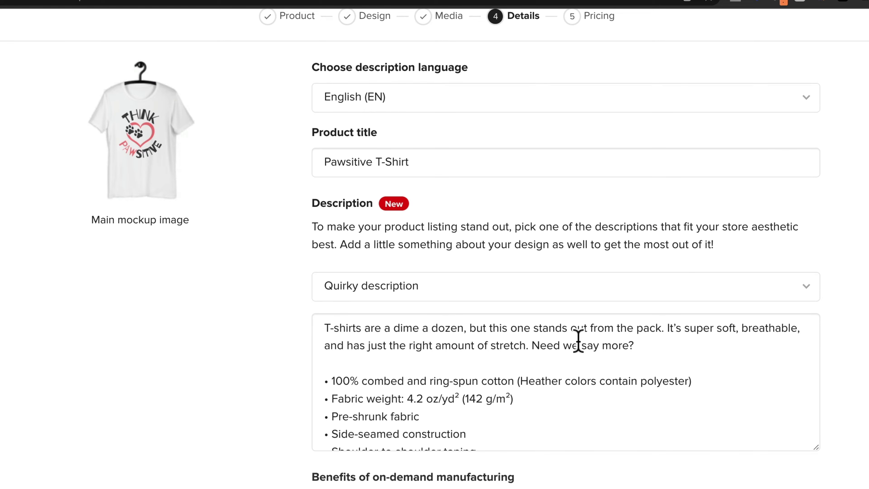
Step: Review the quirky description's opening paragraph and specifications, and the size guide, tags and visibility options below
left_click(650, 343)
left_click_drag(652, 345, 342, 316)
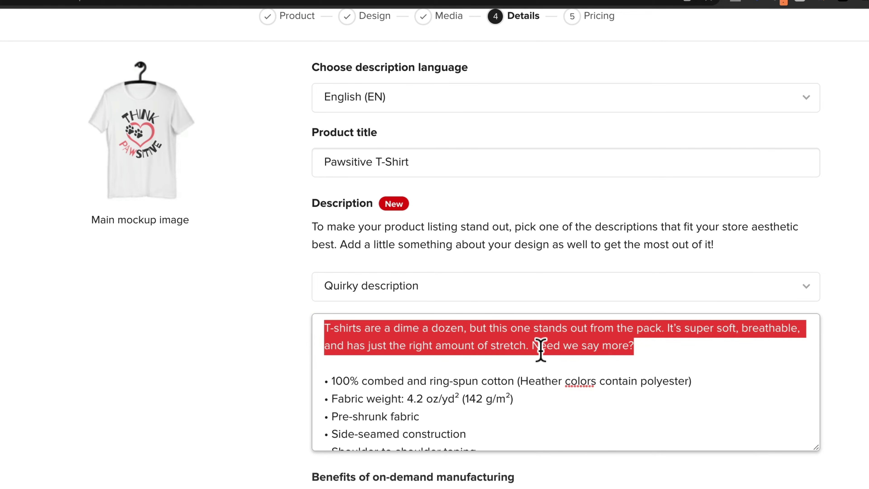
scroll(520, 355, "down", 1)
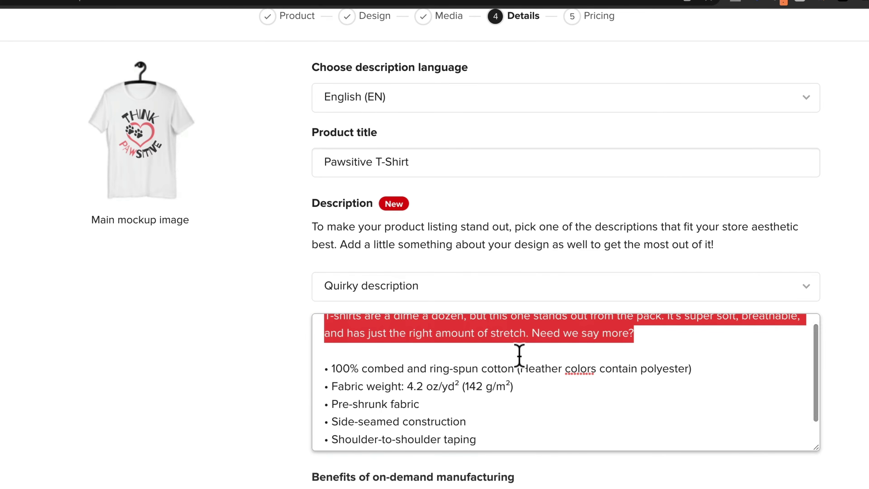
scroll(578, 364, "up", 1)
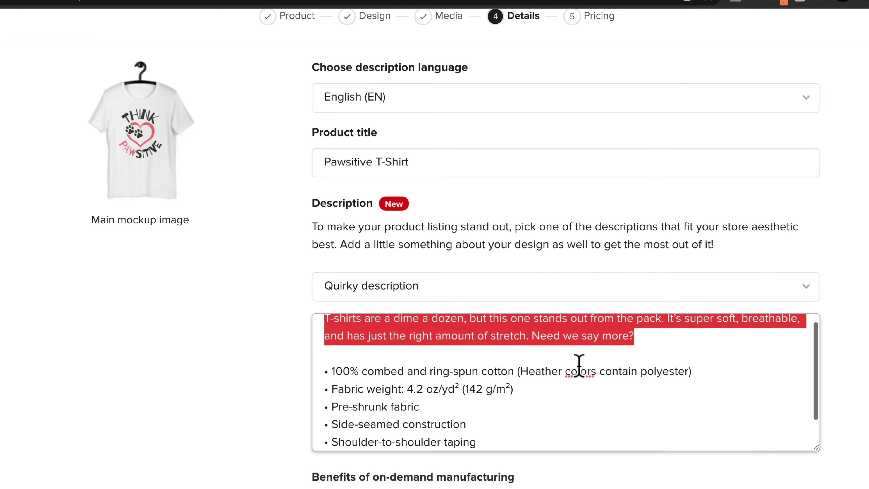
left_click(637, 349)
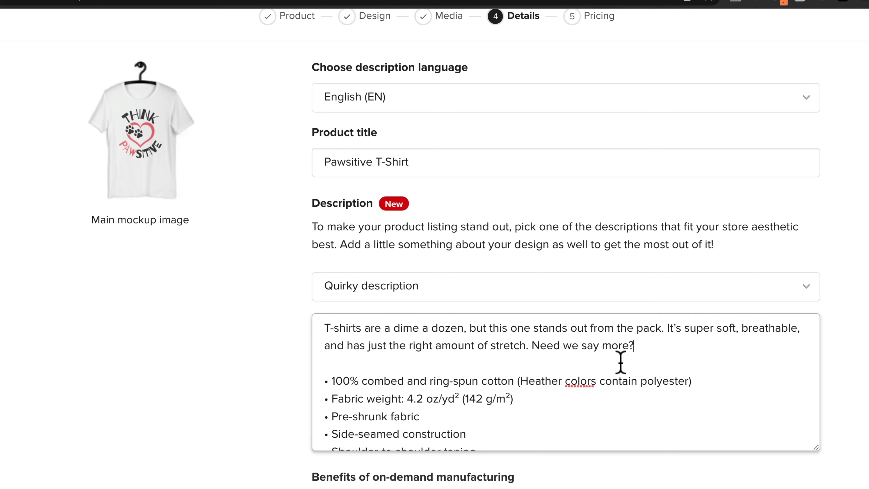
scroll(283, 442, "down", 2)
scroll(287, 441, "down", 2)
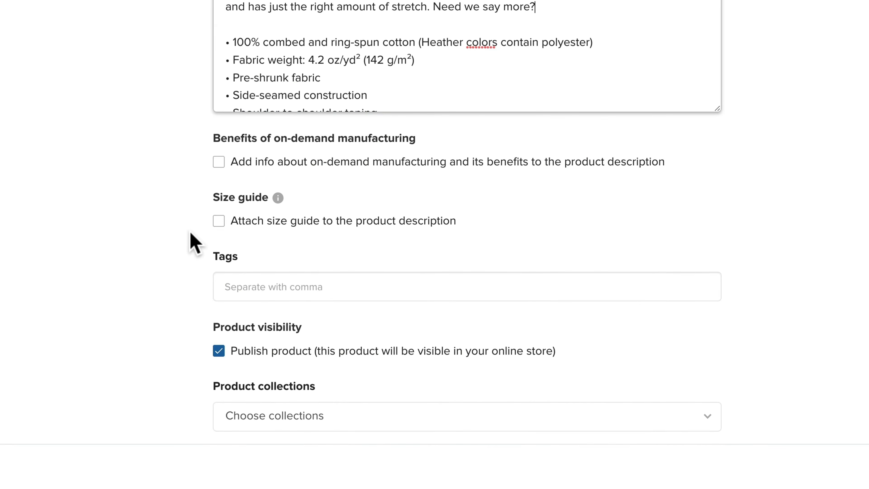
Step: Attach the size guide to the product description with only the Imperial measurement system enabled
left_click(219, 220)
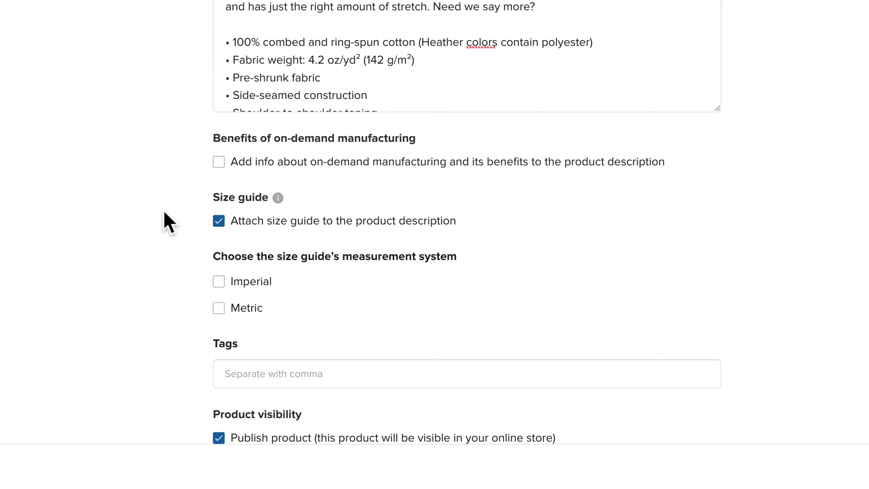
scroll(156, 223, "down", 2)
scroll(181, 222, "down", 1)
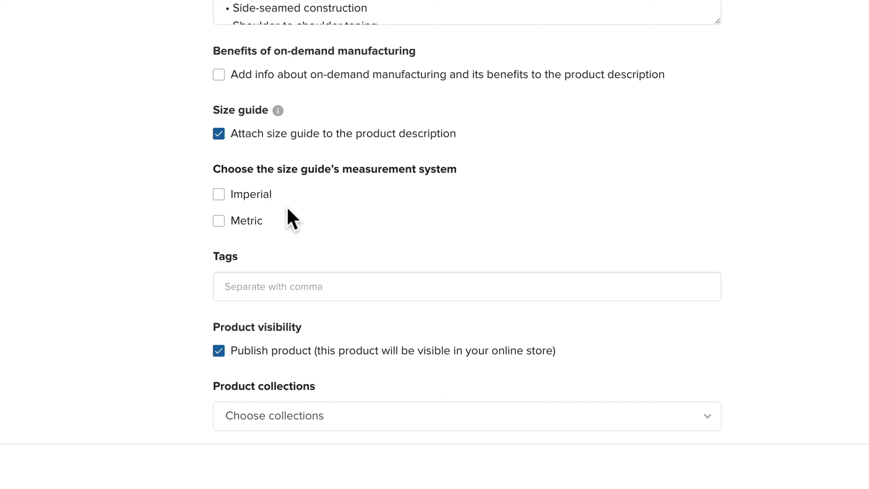
left_click(220, 194)
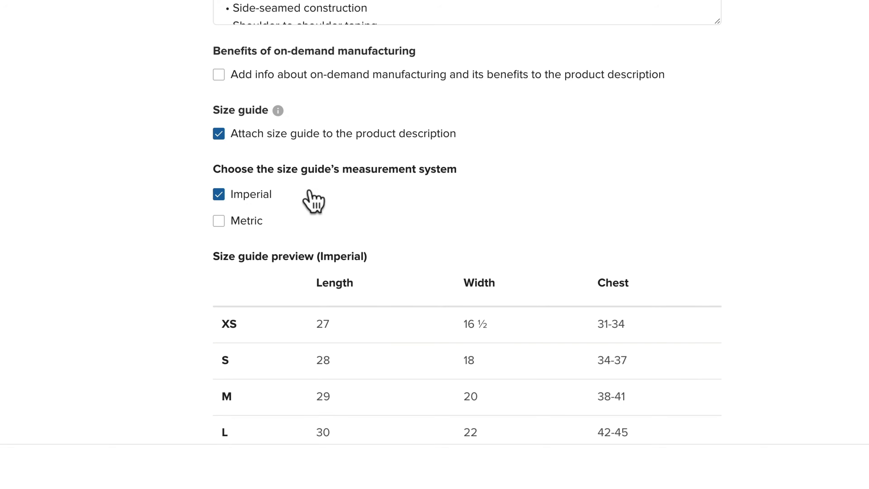
scroll(137, 221, "down", 2)
left_click(218, 140)
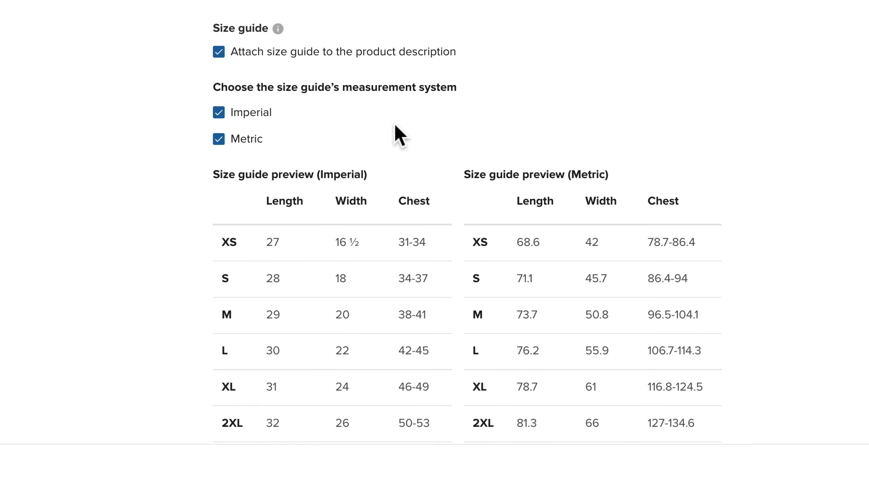
left_click(219, 139)
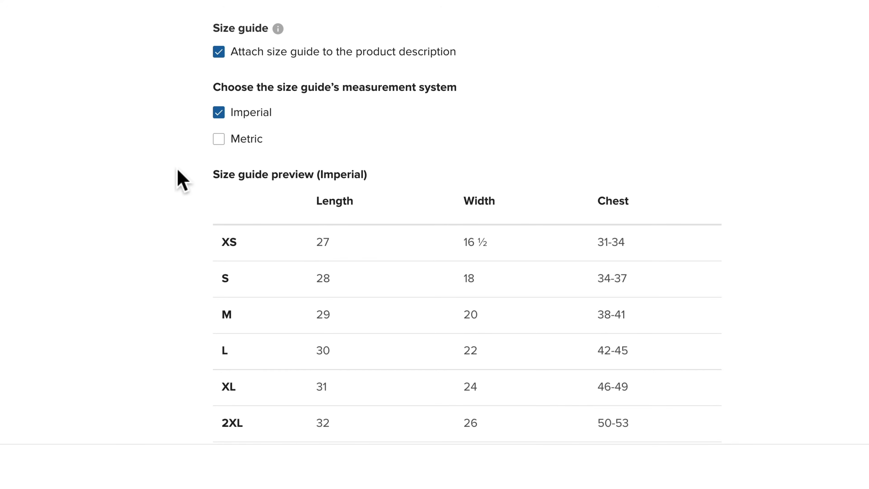
Step: Check the available product collections without choosing one, leave the product set to publish, and proceed to pricing
scroll(126, 184, "down", 8)
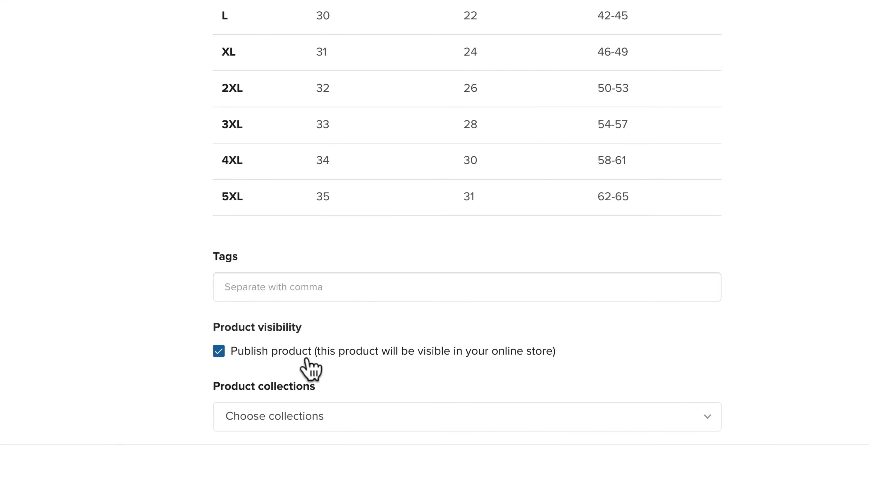
left_click(384, 420)
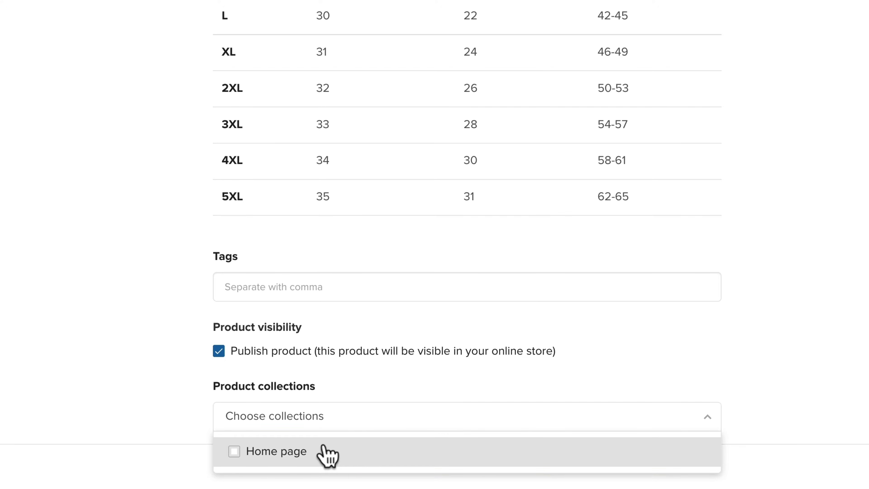
left_click(181, 384)
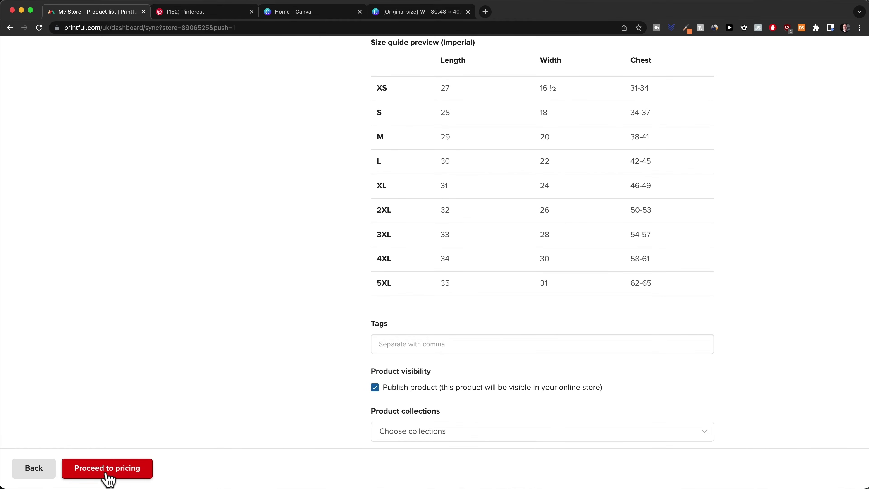
left_click(107, 474)
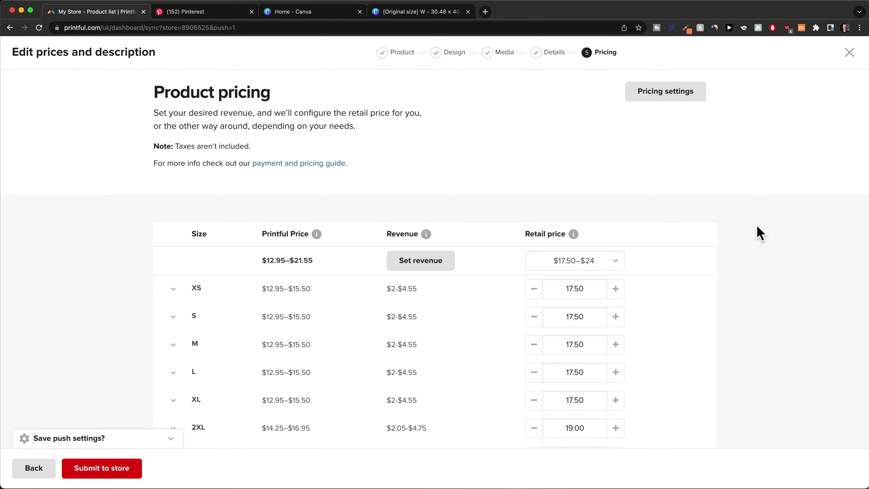
Step: Set the retail price for all products to 29 USD and submit the product to the store
scroll(757, 233, "down", 3)
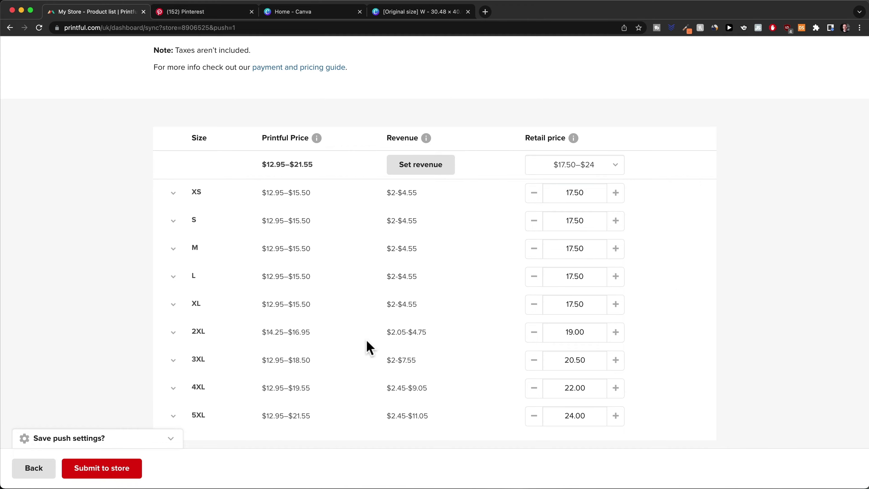
scroll(676, 291, "up", 3)
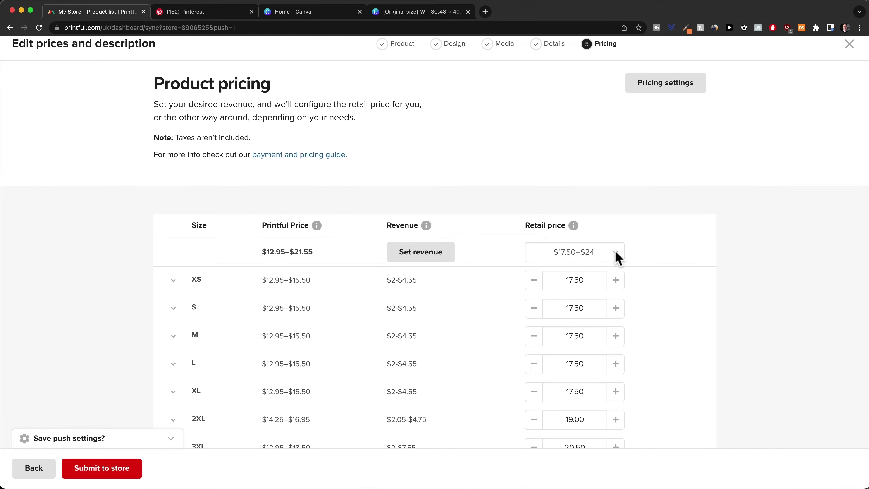
left_click(616, 256)
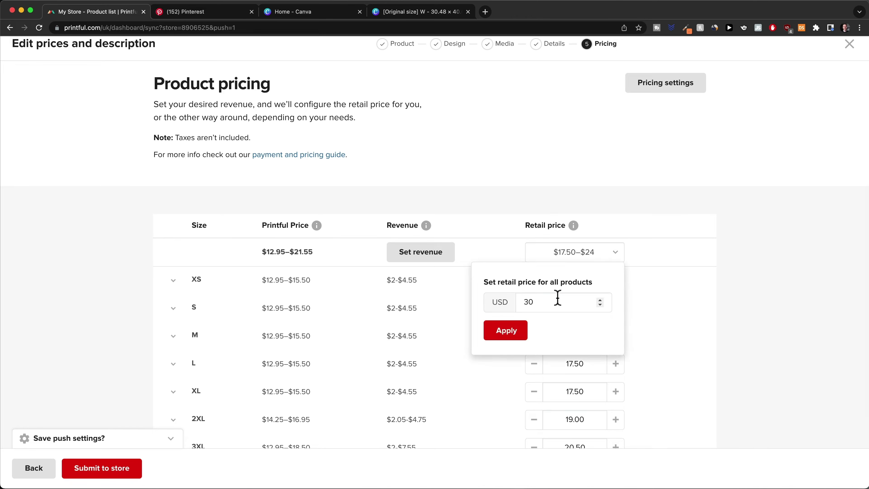
double_click(528, 303)
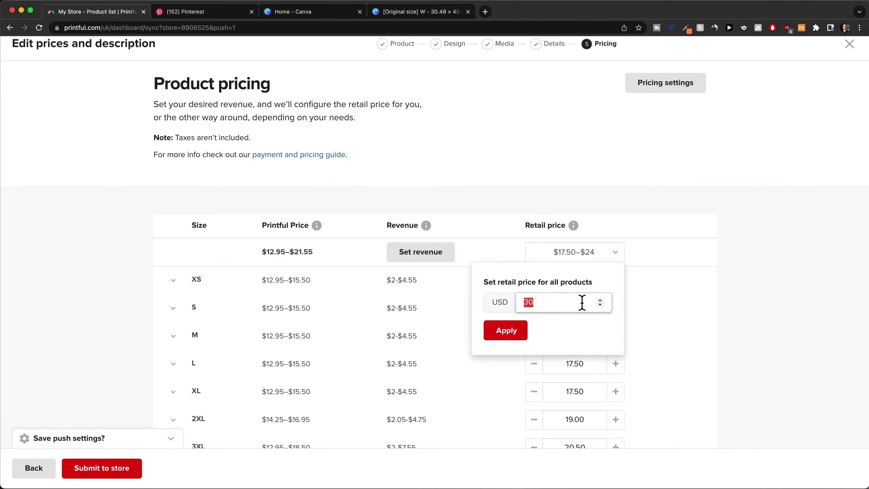
type("29")
left_click(518, 332)
scroll(456, 324, "down", 3)
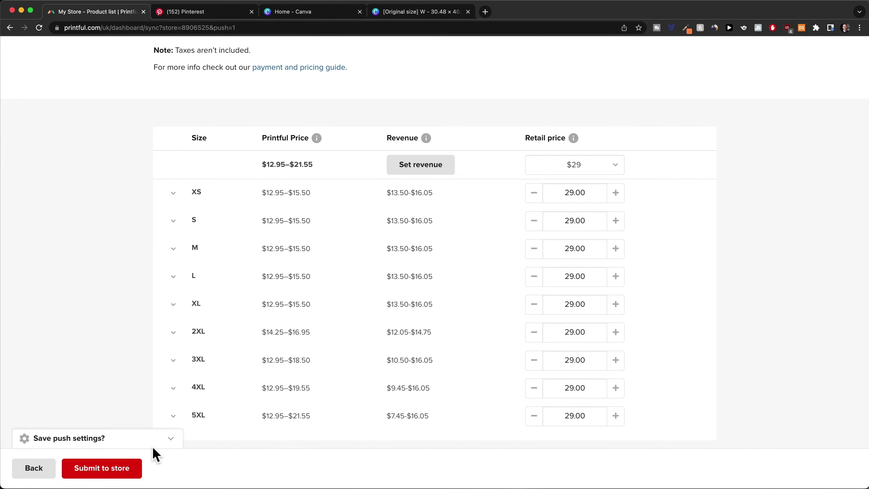
left_click(109, 475)
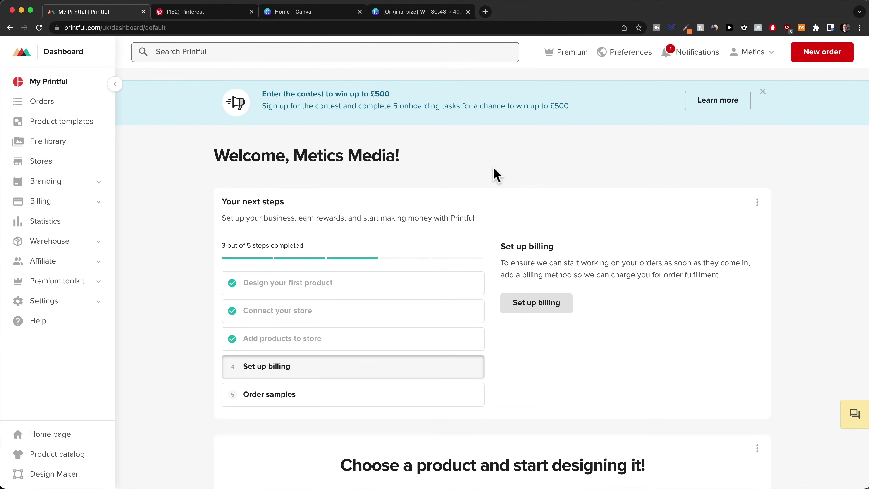
Step: Open the connected Shopify store's product list and open the Pawsitive T-Shirt for editing
left_click(48, 164)
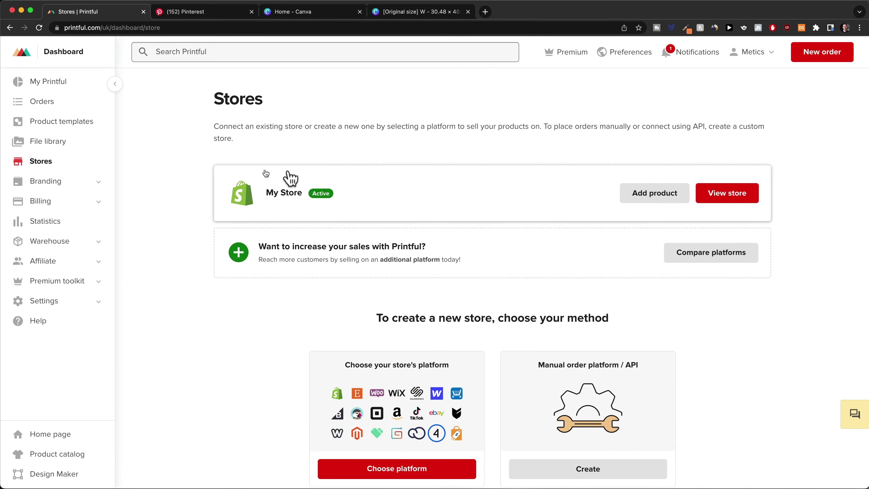
left_click(442, 193)
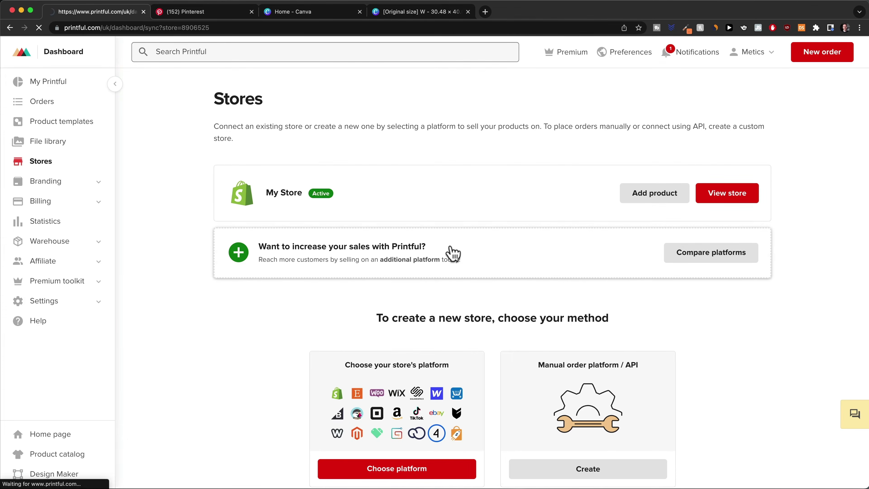
scroll(399, 279, "down", 3)
scroll(400, 289, "down", 2)
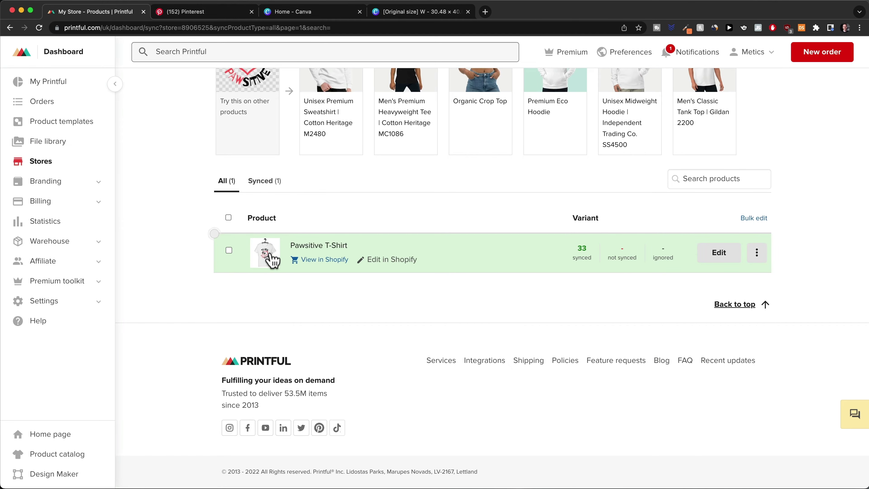
left_click(719, 257)
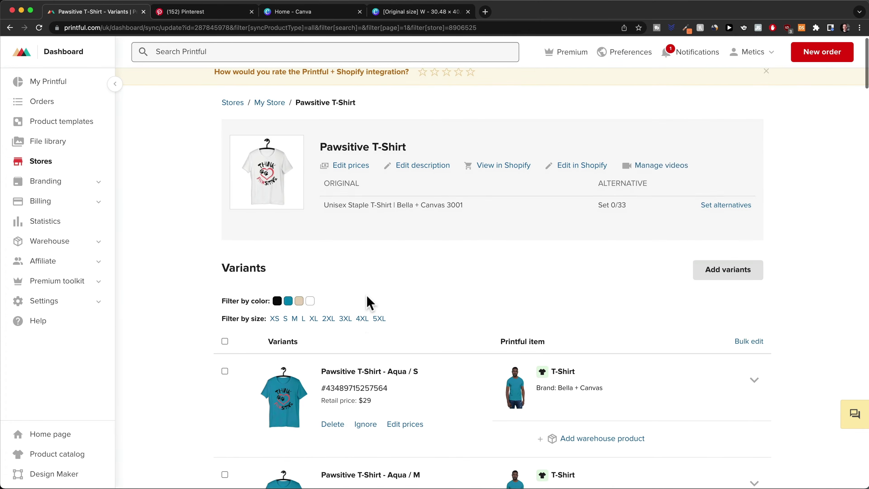
Step: Select all Aqua and Black Heather variants of the Pawsitive T-Shirt in every size
scroll(367, 304, "down", 20)
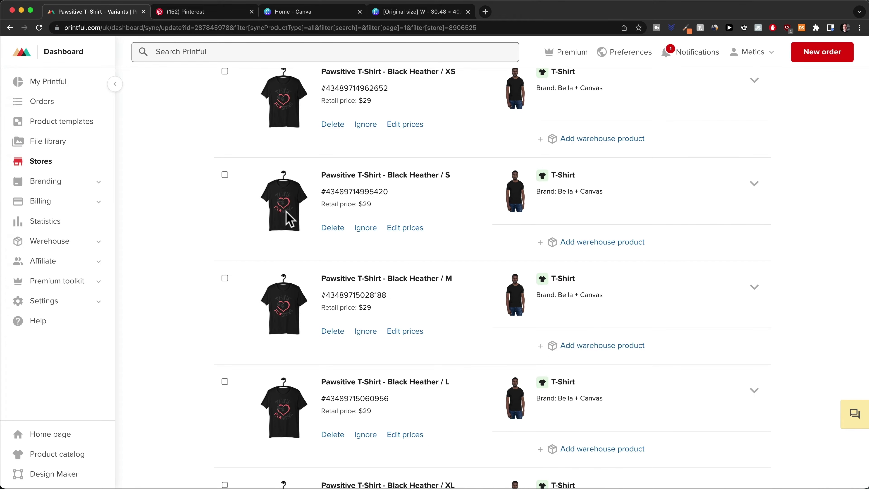
scroll(286, 219, "up", 4)
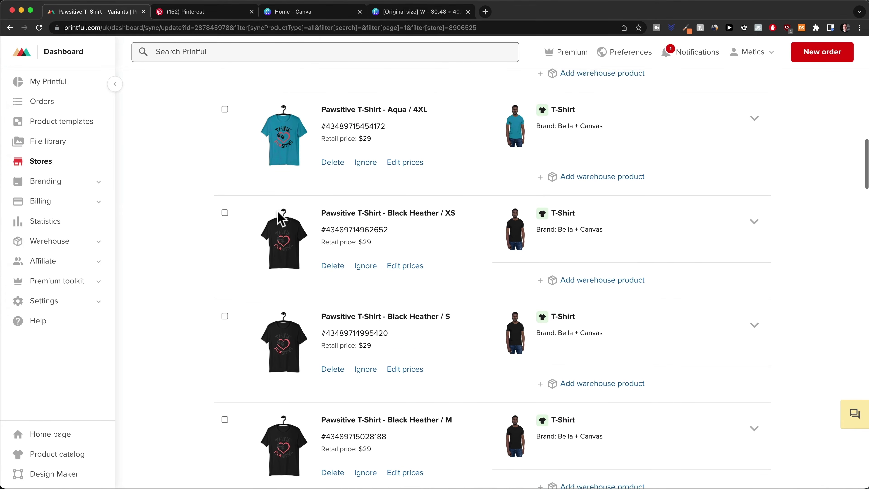
scroll(278, 213, "down", 2)
left_click(224, 136)
left_click(224, 239)
scroll(226, 242, "down", 2)
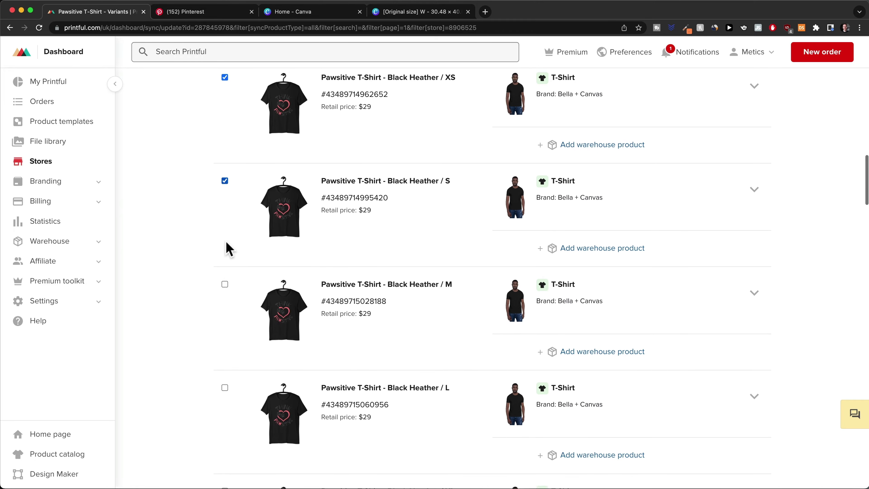
left_click(225, 275)
scroll(226, 261, "down", 5)
left_click(225, 209)
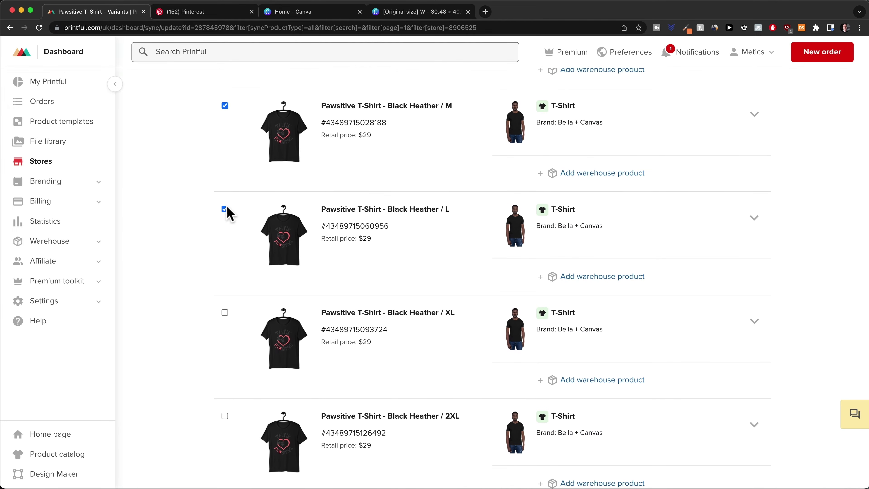
scroll(224, 291, "down", 2)
scroll(336, 343, "up", 15)
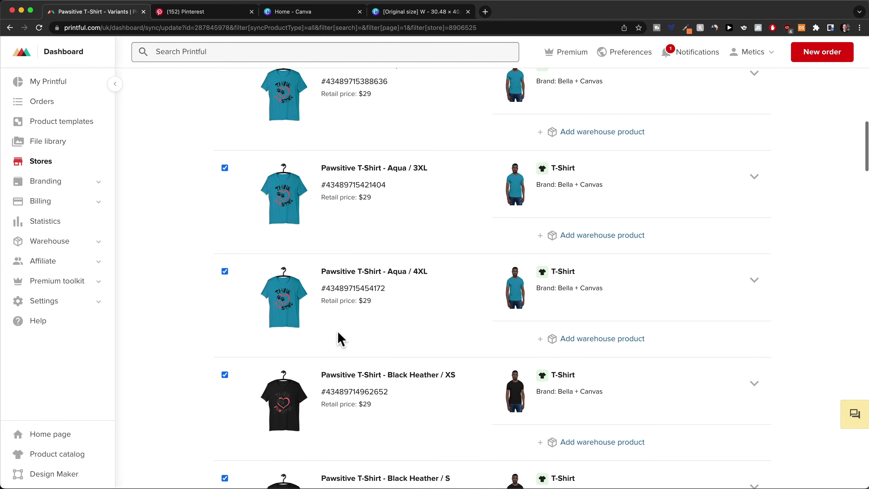
scroll(340, 339, "up", 20)
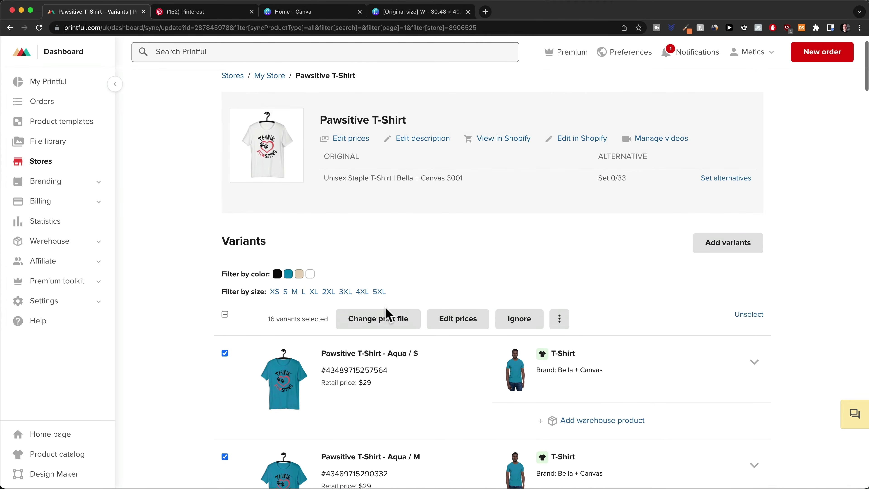
Step: Replace the front print file of the selected variants with the light-lettered design file 2.png
left_click(385, 328)
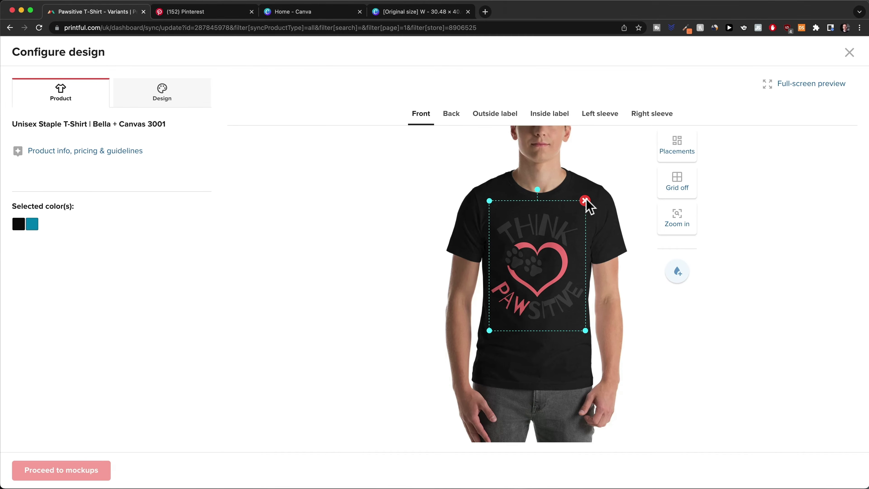
left_click(585, 201)
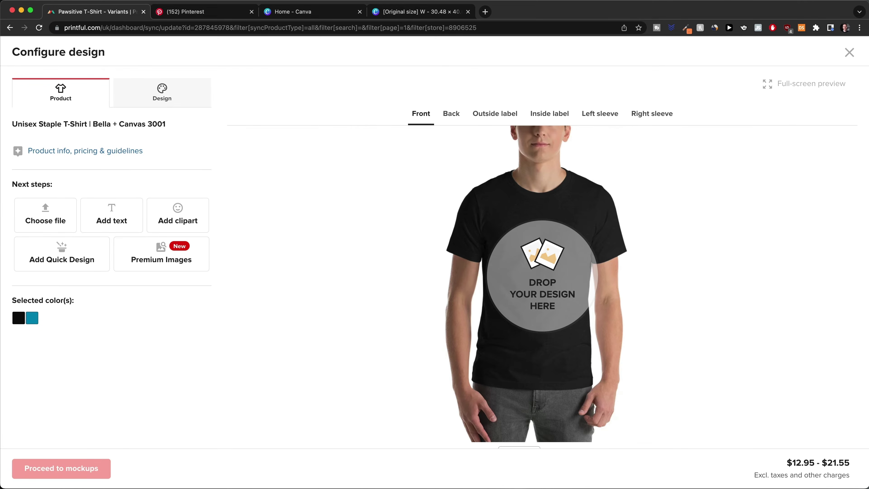
key("super+Tab")
left_click_drag(493, 465, 542, 299)
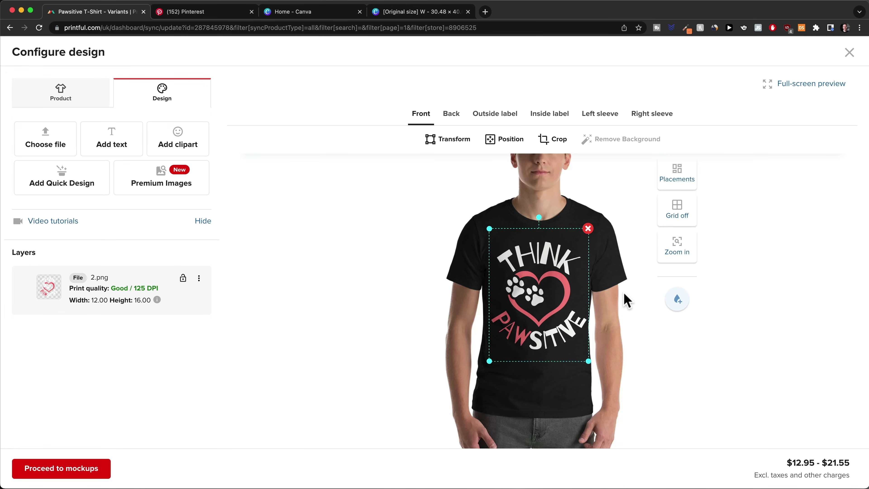
Step: Make the black T-shirt mockup the main image, submit the mockups, and check the updated Aqua and Black Heather variants
left_click(65, 469)
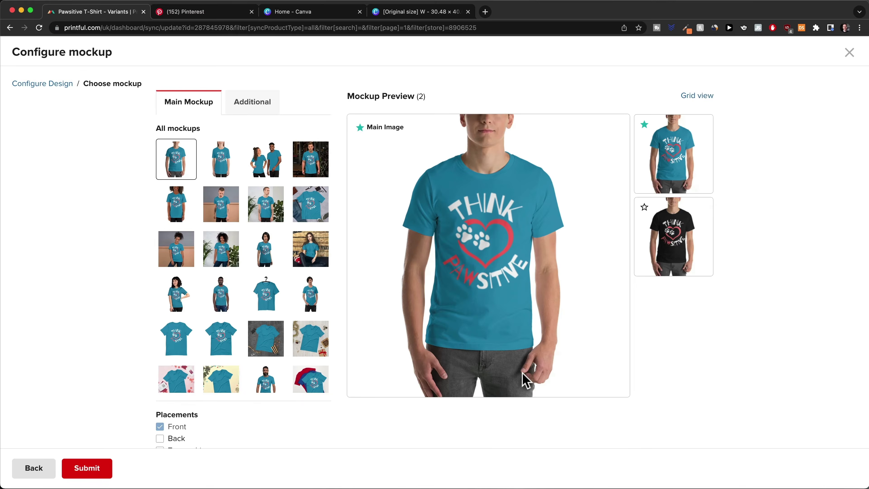
left_click(678, 257)
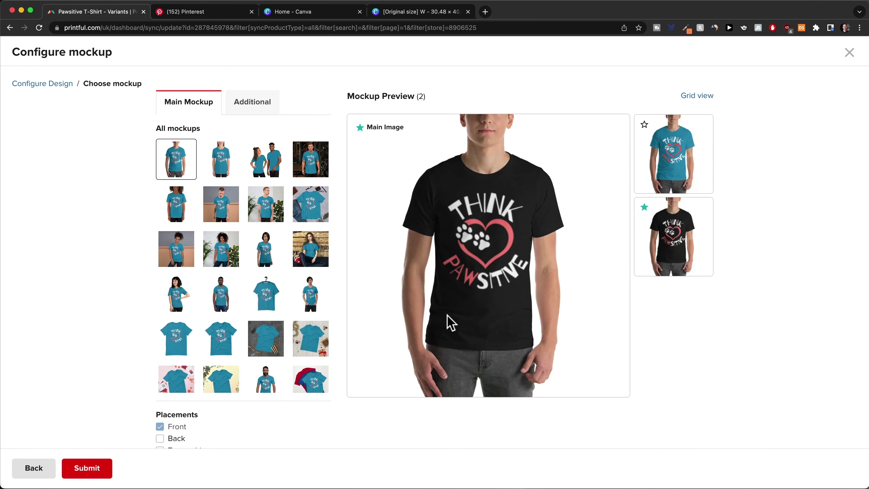
left_click(106, 468)
scroll(305, 298, "down", 5)
scroll(305, 288, "up", 5)
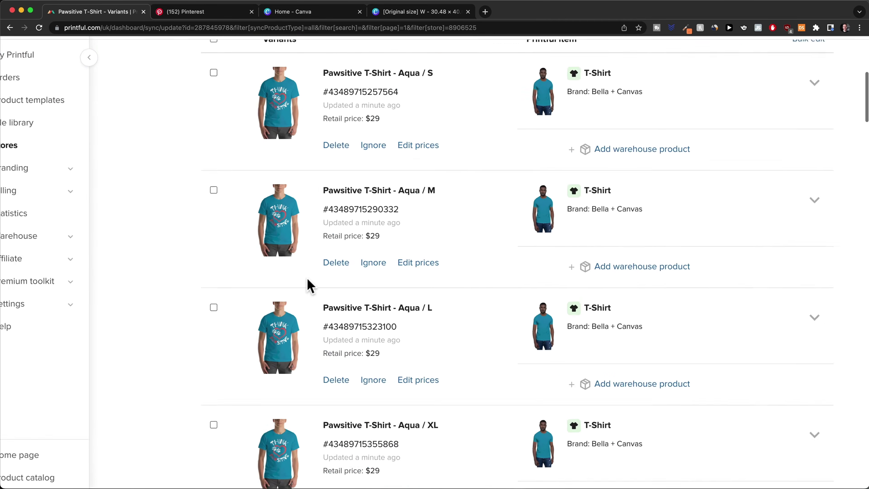
scroll(301, 292, "down", 10)
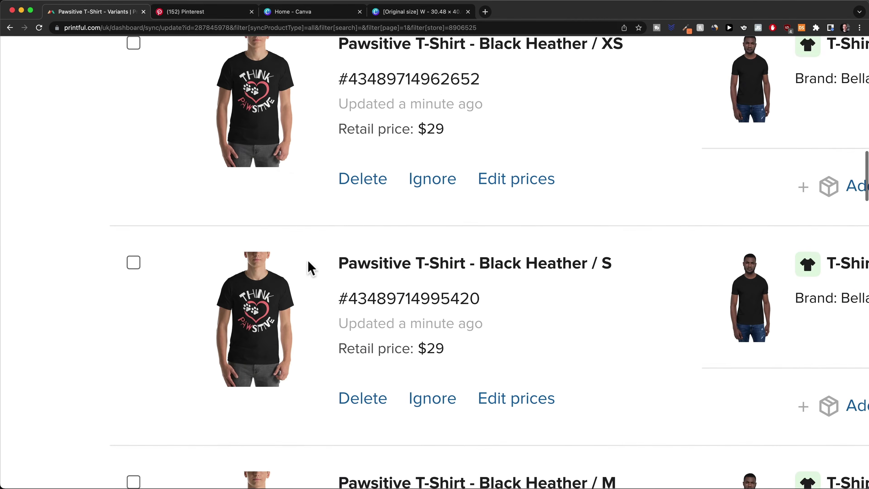
scroll(264, 264, "down", 3)
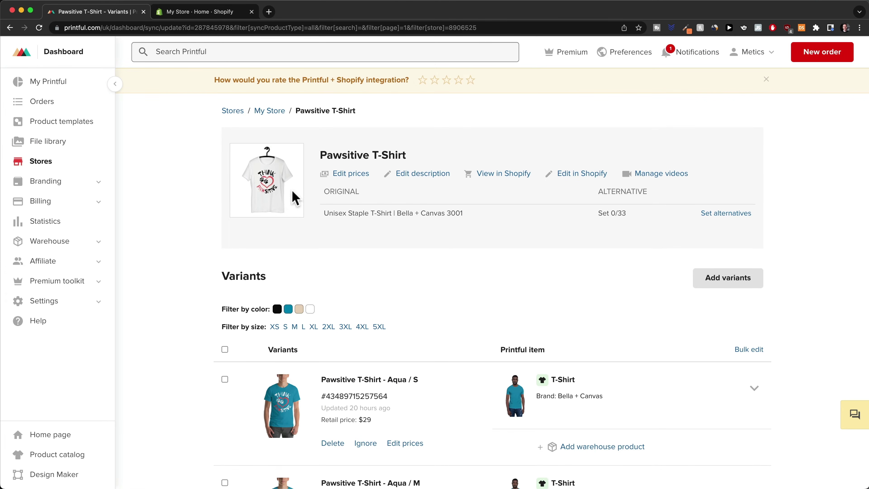
Step: Switch to the Shopify admin and open the store's product list
left_click(205, 14)
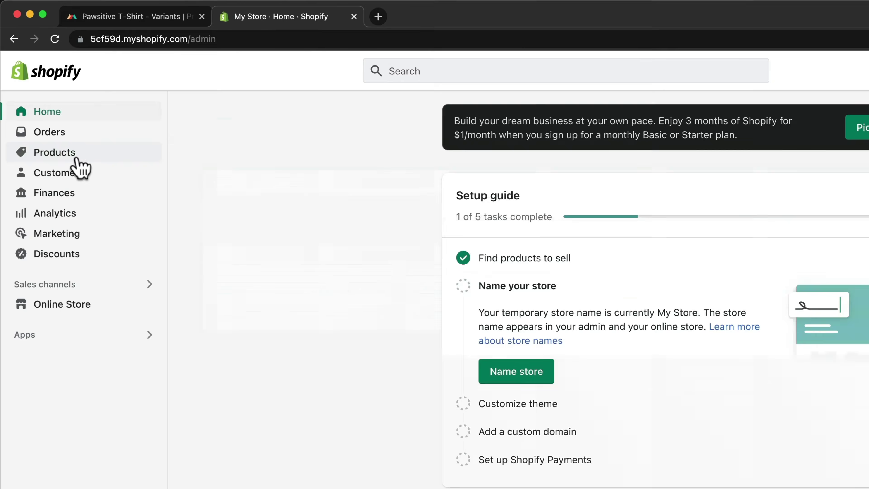
left_click(51, 109)
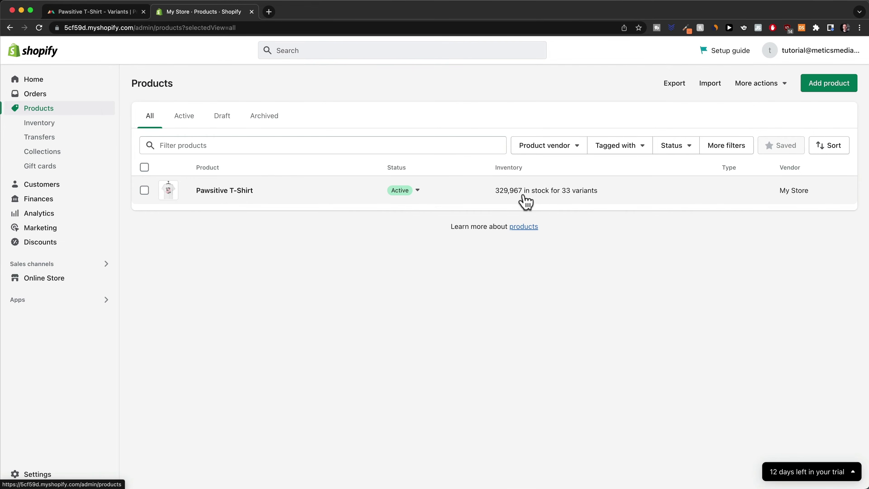
Step: Open the Pawsitive T-Shirt product and review its description, media, options, variants and search engine listing
left_click(236, 191)
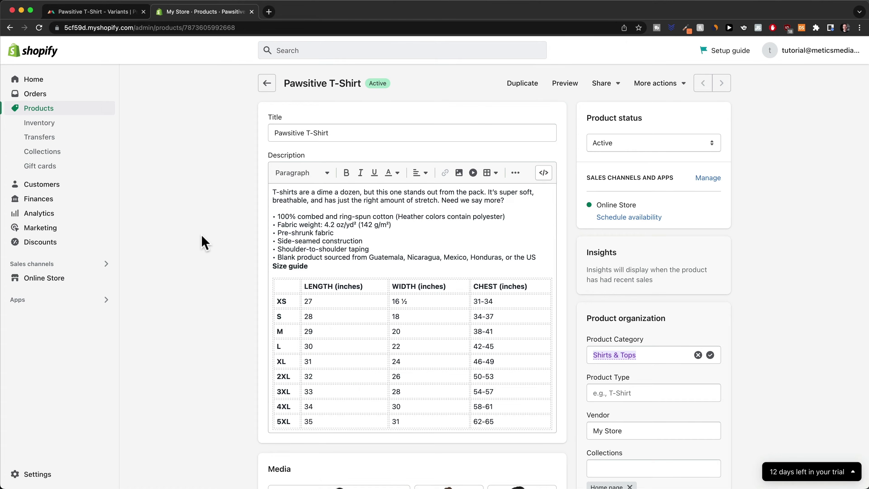
scroll(410, 239, "down", 1)
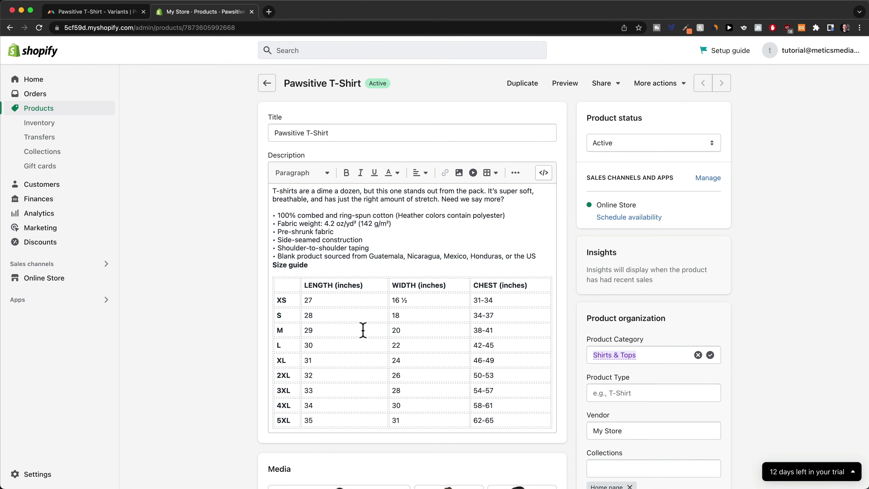
scroll(363, 330, "down", 10)
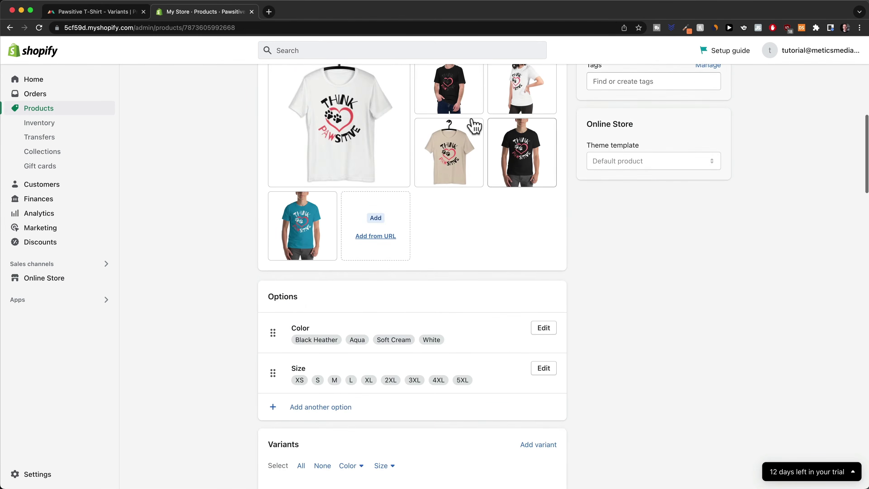
scroll(427, 238, "down", 6)
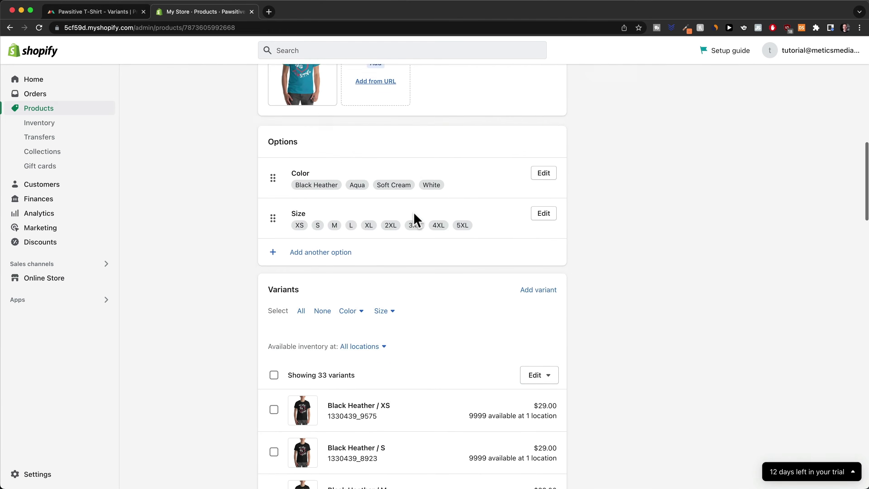
scroll(387, 198, "down", 20)
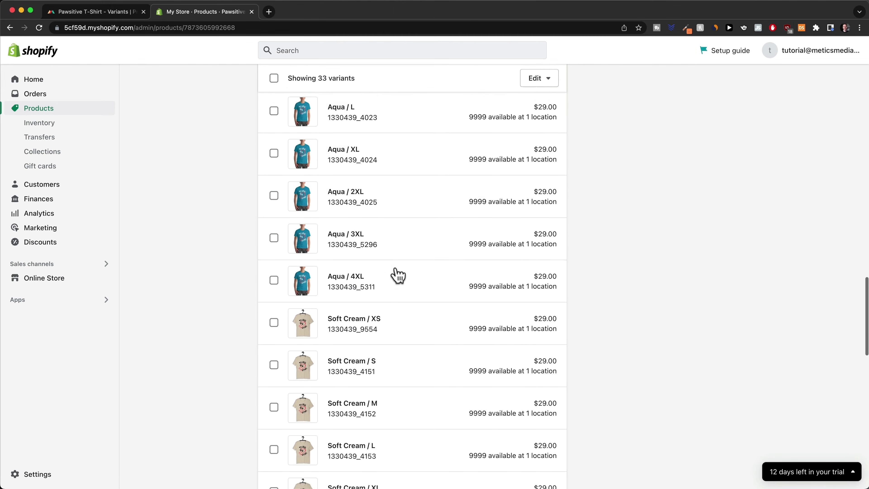
scroll(176, 279, "down", 10)
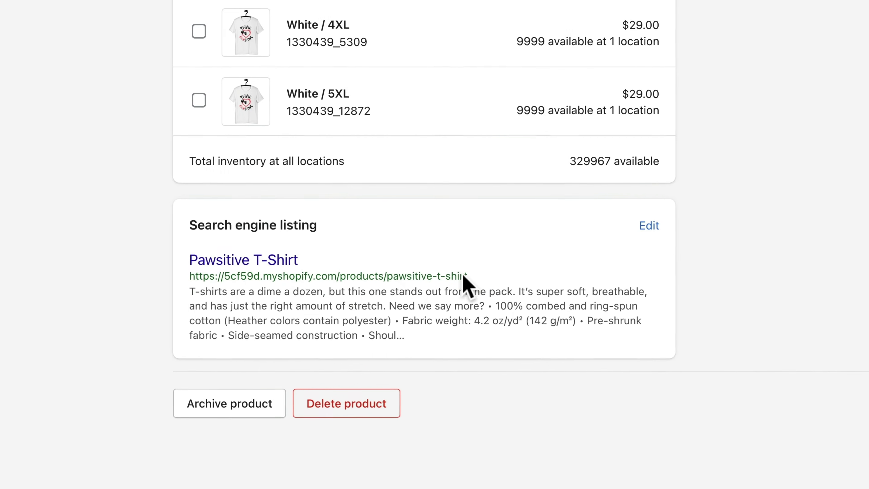
left_click_drag(340, 282, 161, 288)
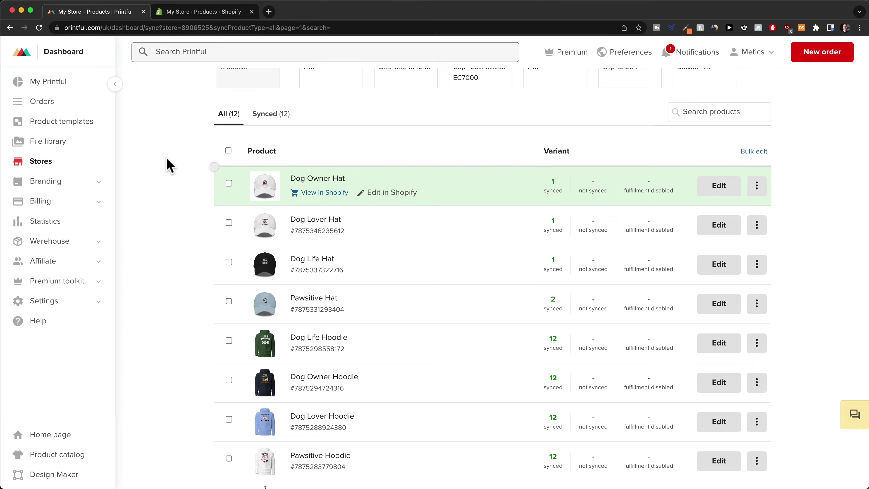
Step: Switch to Printful and look through the store's list of synced hats, hoodies and T-shirts
scroll(168, 165, "down", 4)
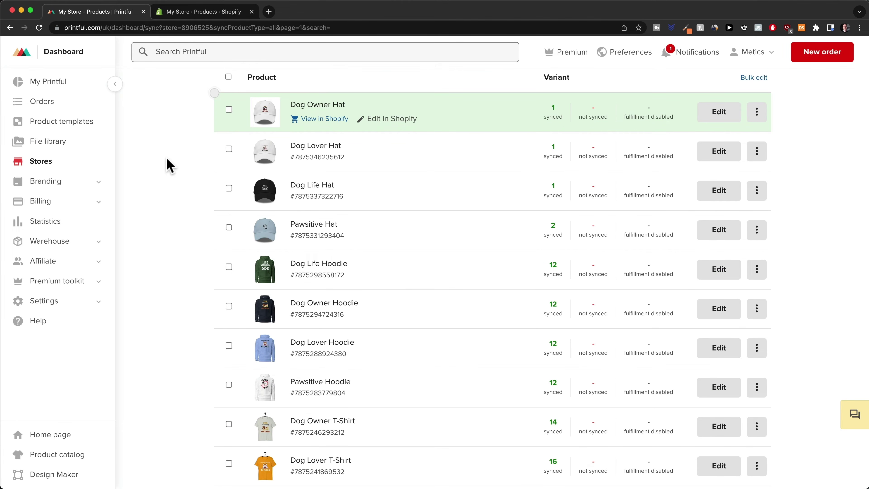
scroll(168, 164, "down", 3)
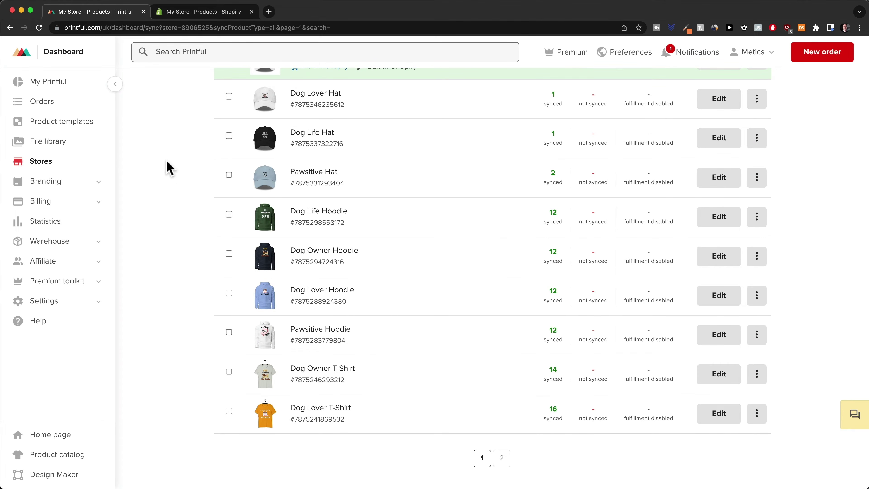
scroll(164, 171, "up", 9)
scroll(308, 257, "down", 12)
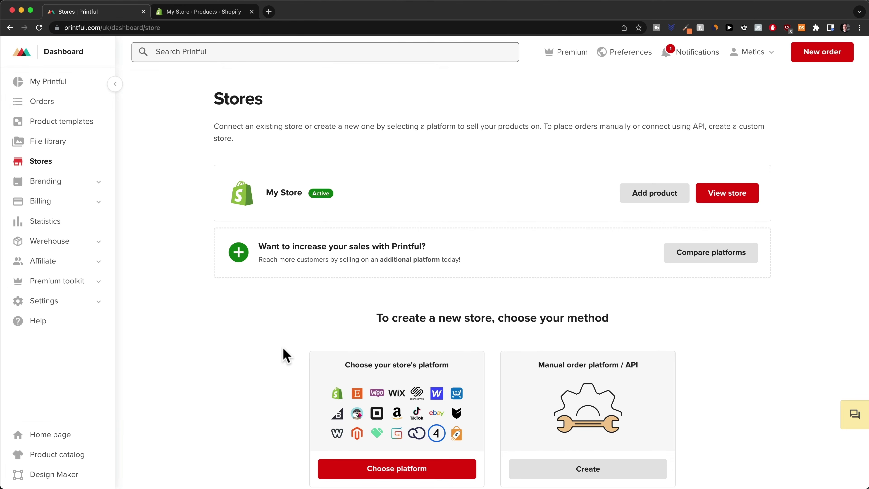
Step: From the dashboard's Order samples task, start a new basic order for the Shopify store My Store
left_click(65, 85)
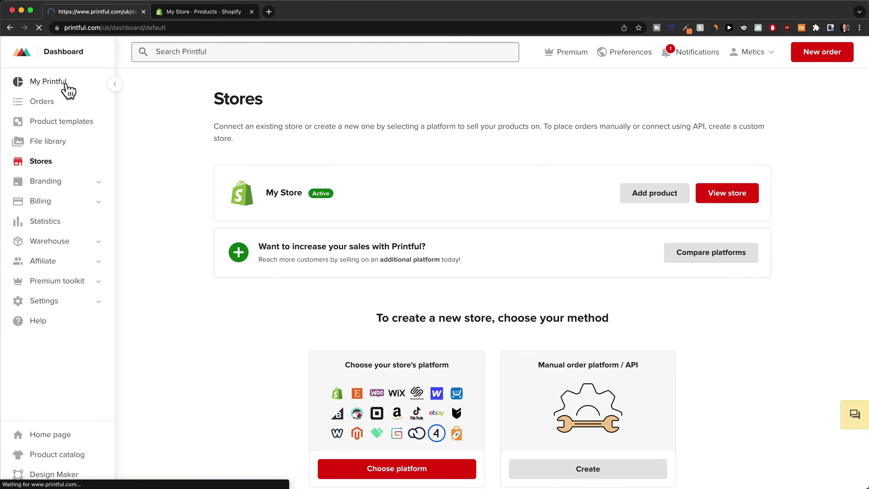
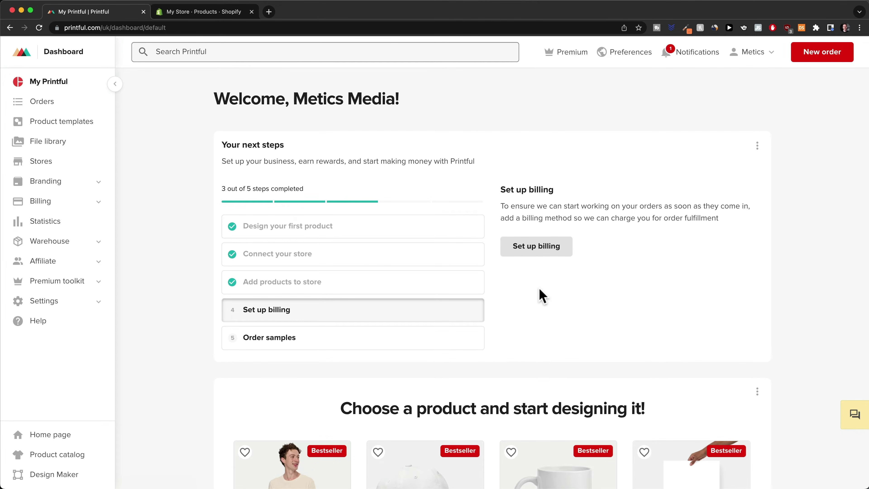
left_click(345, 342)
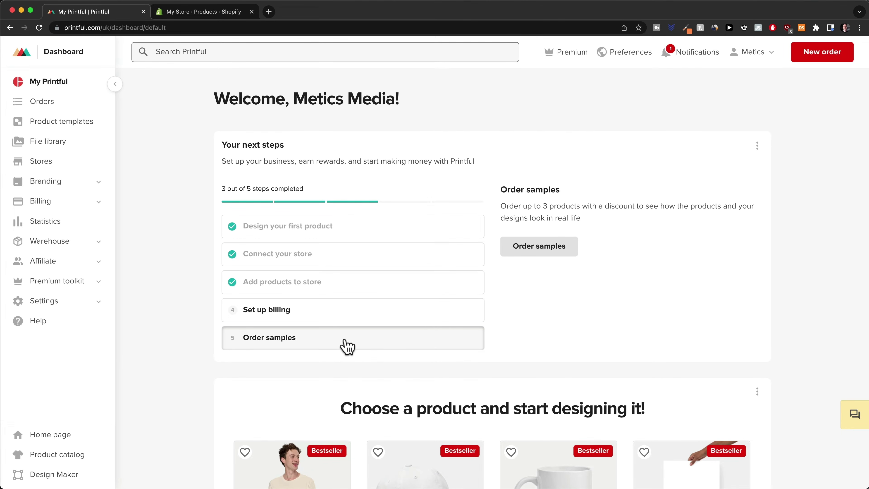
left_click(539, 248)
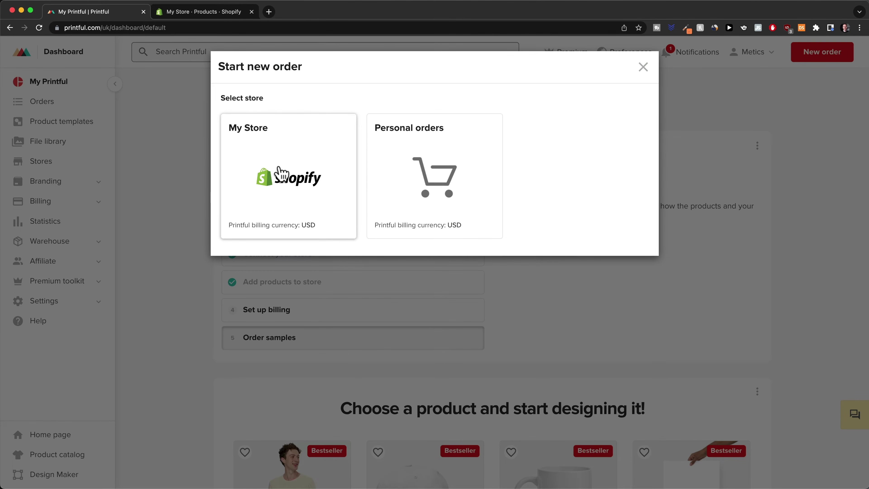
left_click(289, 198)
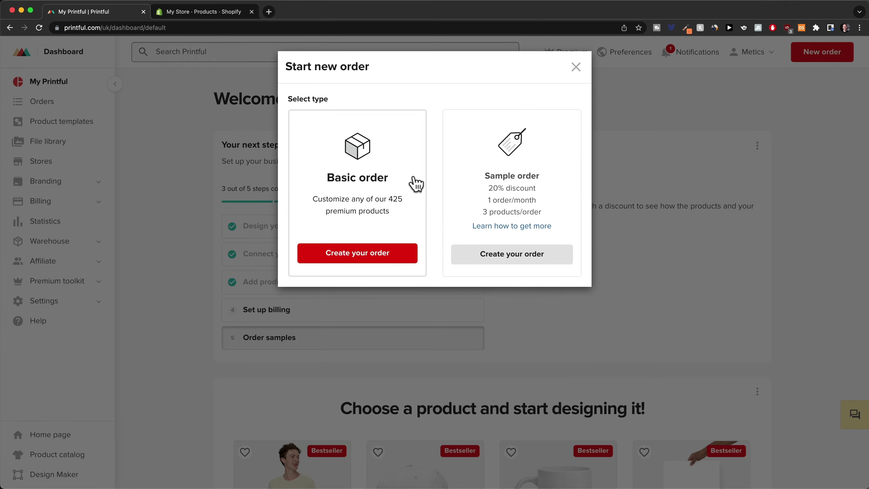
left_click(367, 257)
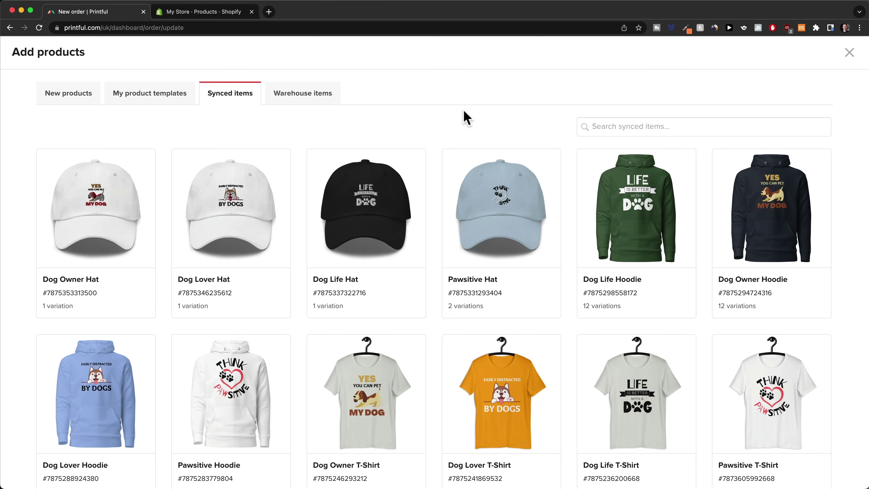
Step: Add the synced Dog Life Hat to the order and continue to shipping
scroll(467, 118, "down", 1)
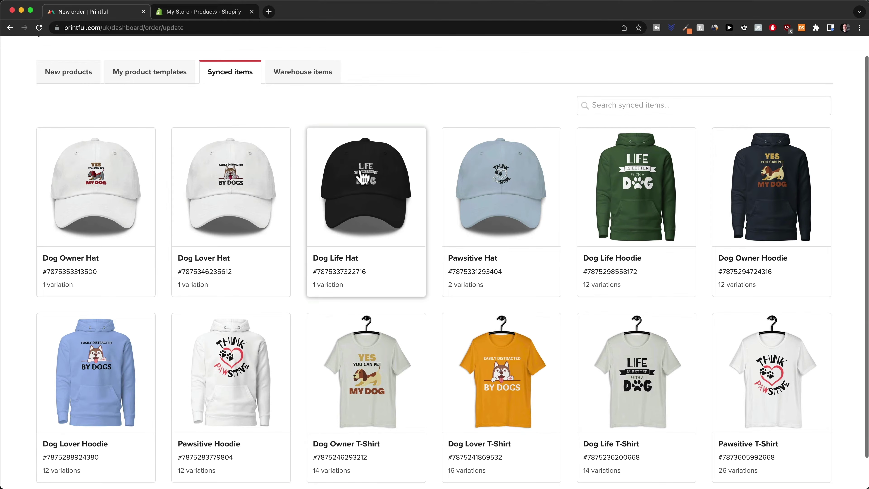
left_click(365, 210)
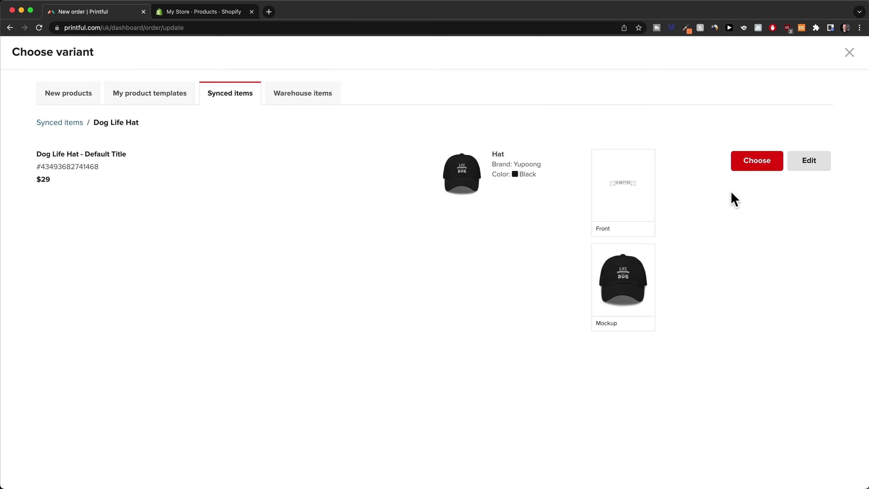
left_click(757, 168)
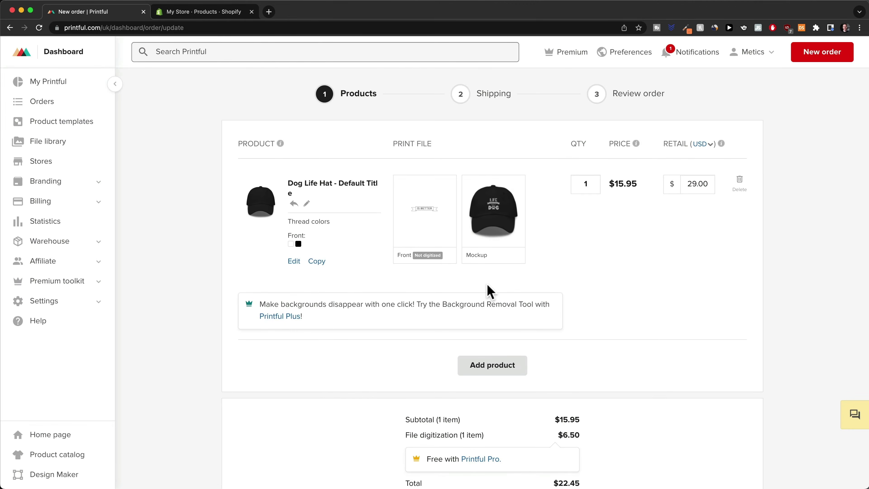
scroll(618, 287, "down", 4)
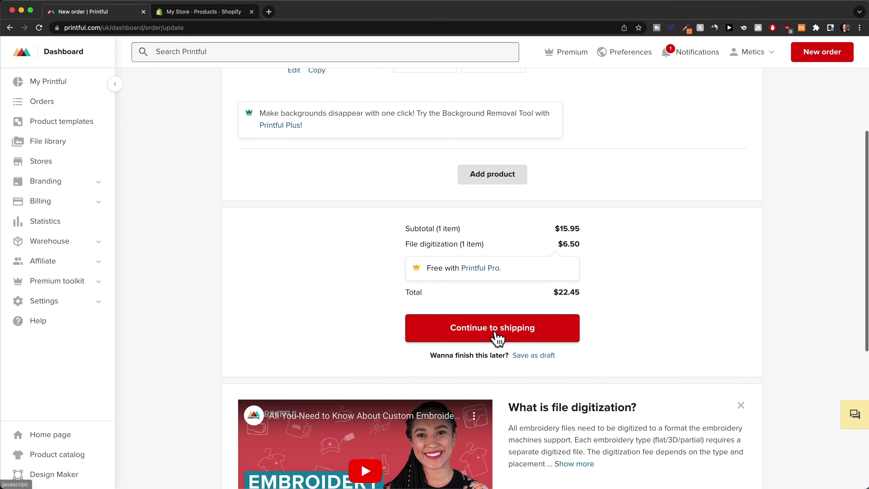
left_click(496, 331)
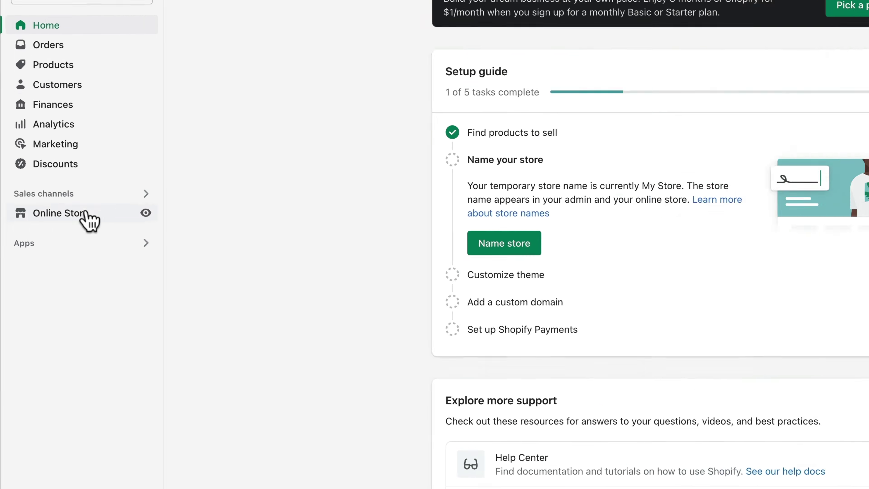
Step: Open the Themes page of the Shopify online store and examine the current theme and the theme library
left_click(58, 241)
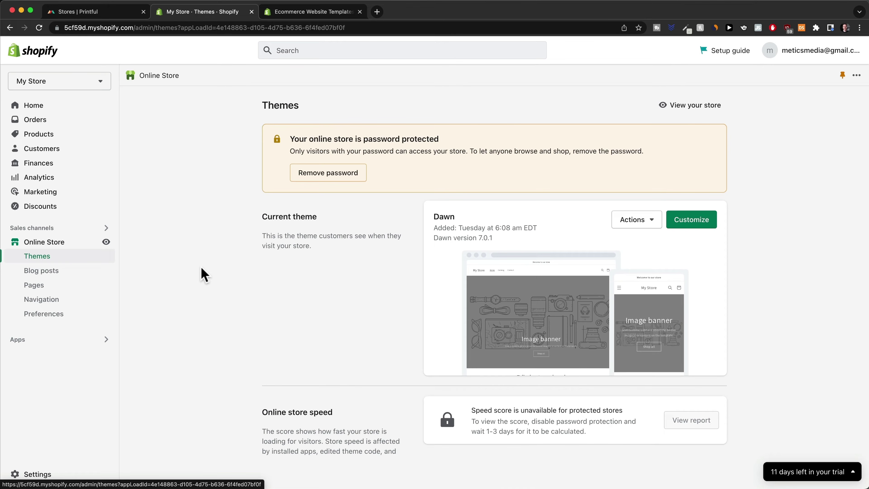
left_click_drag(434, 213, 460, 216)
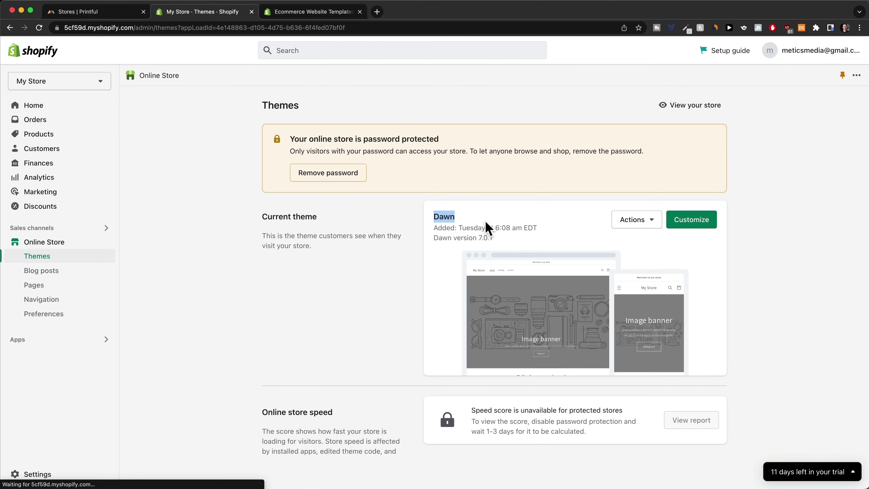
left_click(421, 253)
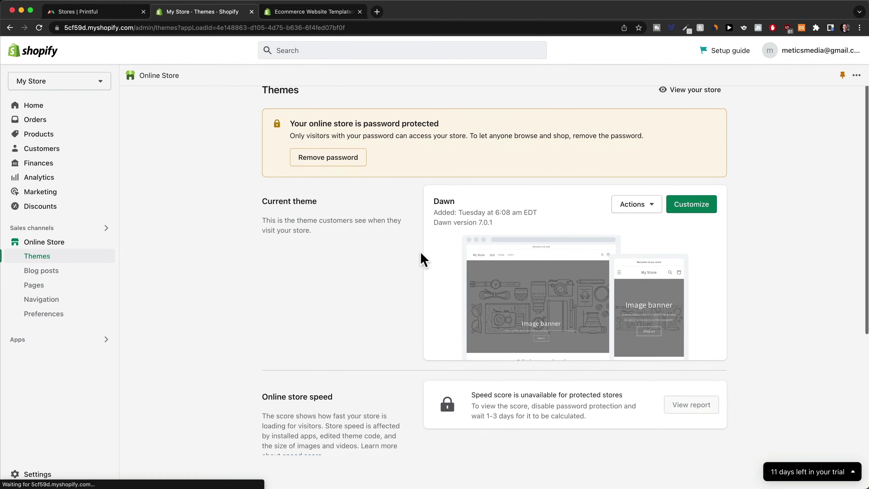
scroll(421, 257, "down", 6)
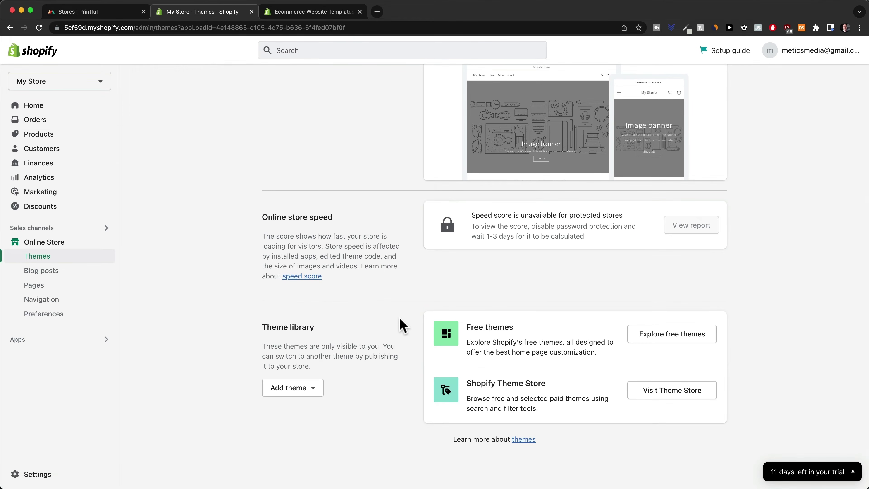
left_click_drag(466, 327, 529, 334)
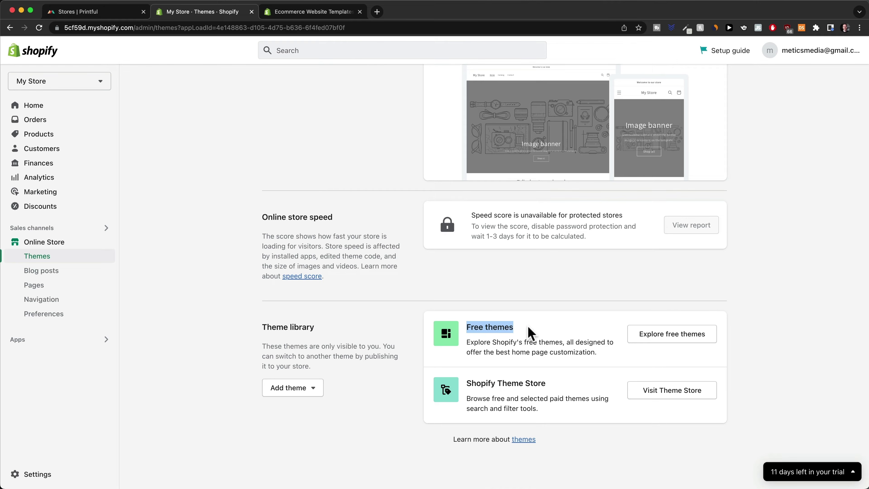
left_click_drag(466, 383, 566, 390)
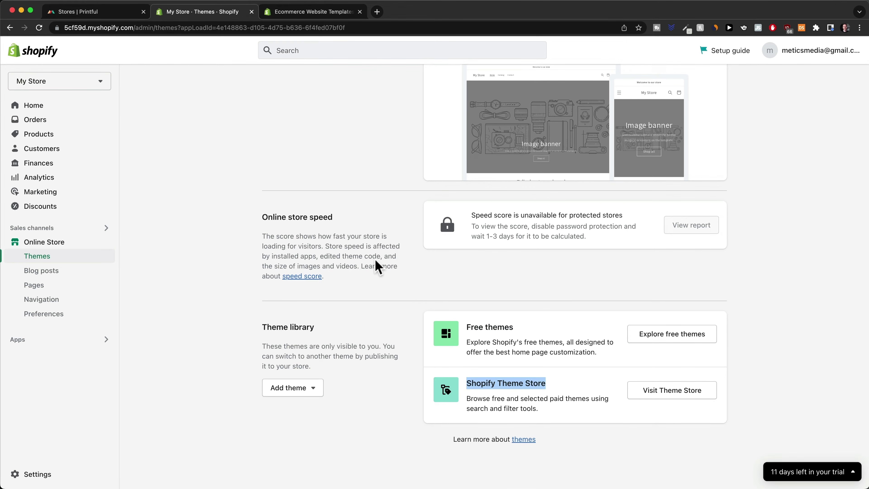
Step: Switch to the Shopify Theme Store and browse the free and paid themes with their prices
left_click(310, 13)
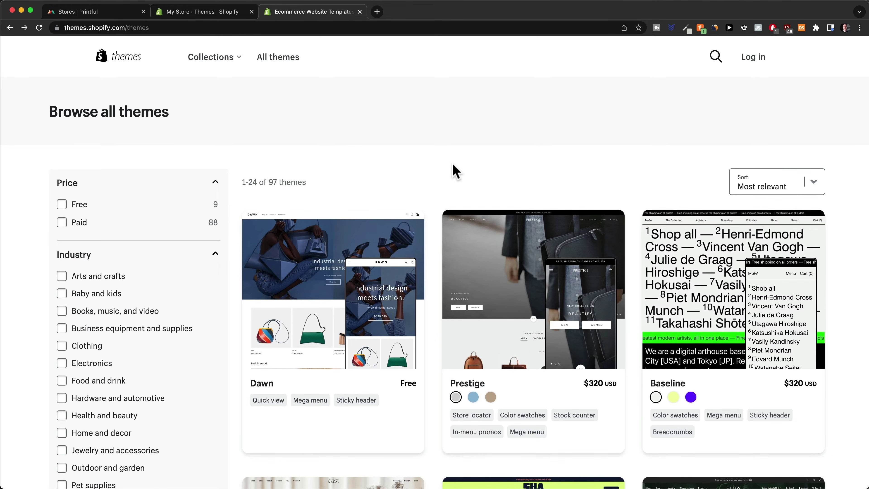
scroll(452, 164, "down", 4)
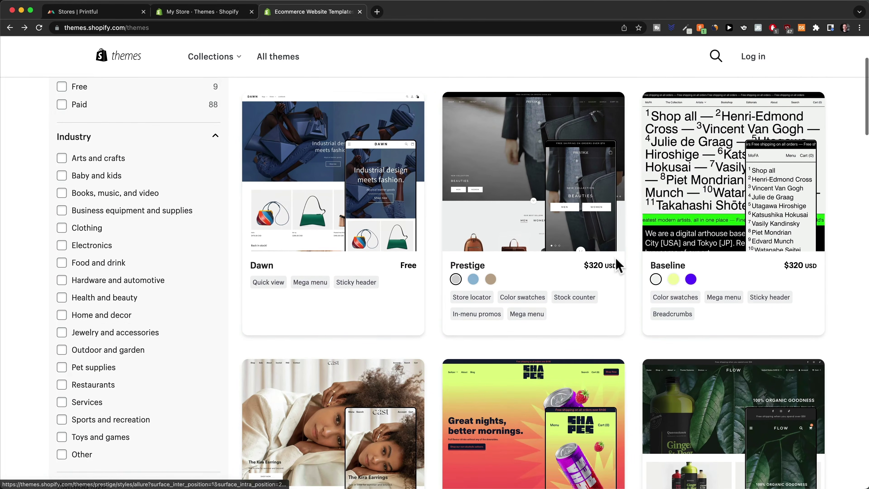
scroll(616, 256, "down", 1)
scroll(625, 256, "down", 2)
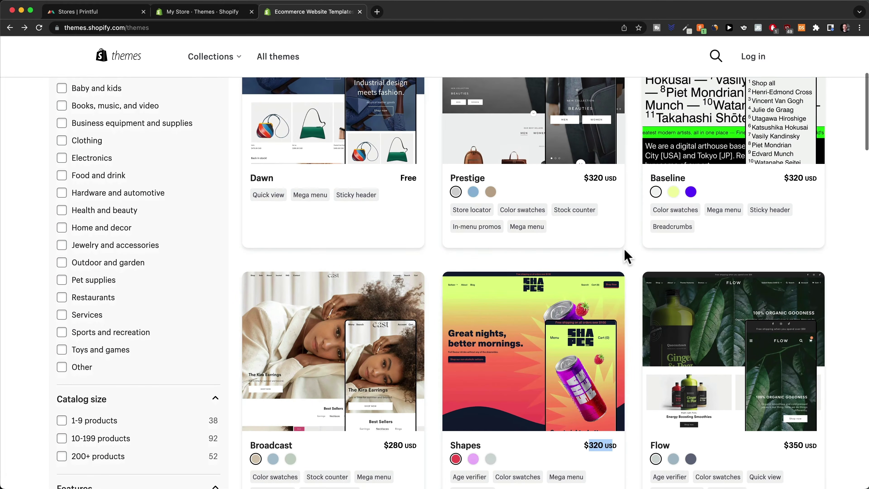
scroll(626, 258, "down", 15)
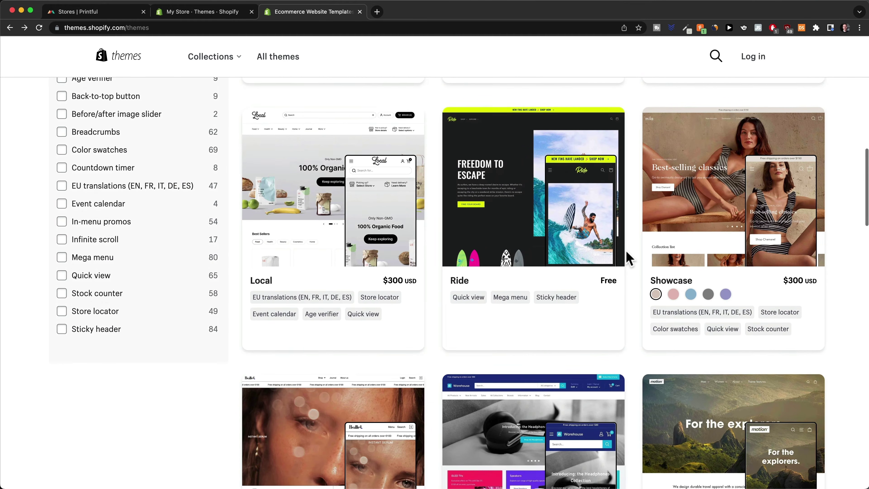
scroll(629, 258, "down", 6)
scroll(628, 258, "down", 9)
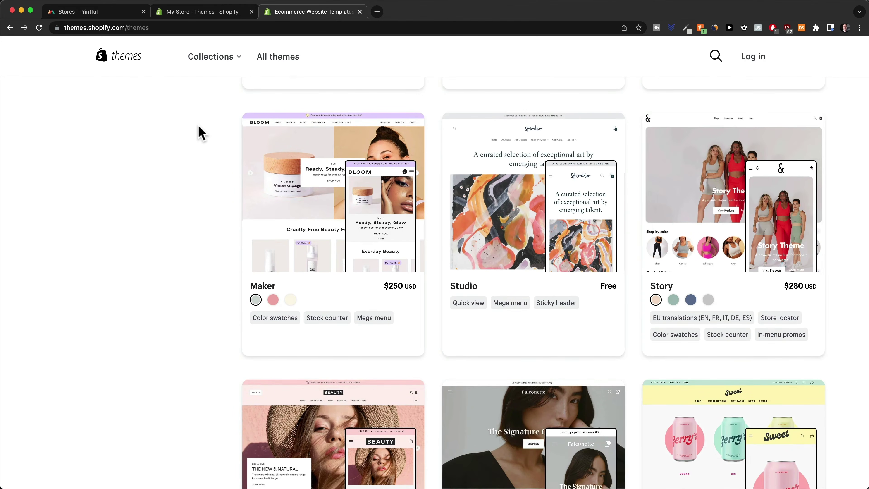
Step: Return to the store's Themes page, open the free themes selection and look through the available themes
left_click(206, 14)
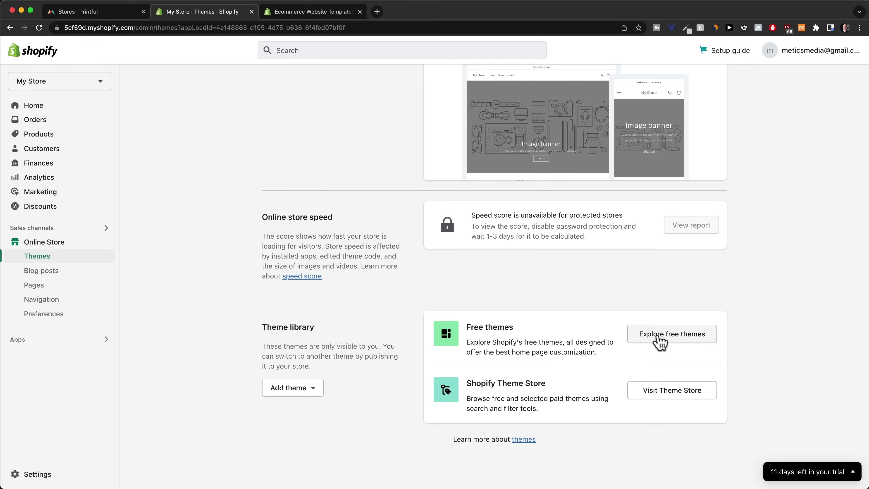
left_click(674, 335)
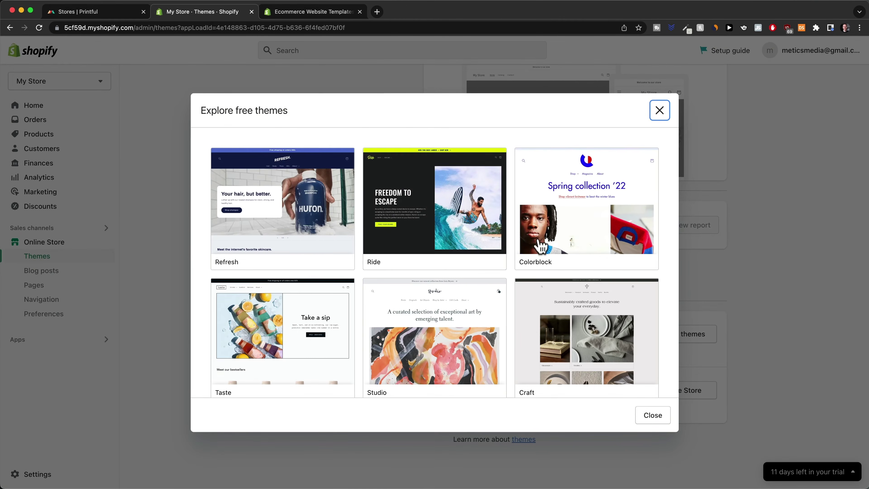
scroll(506, 237, "down", 2)
scroll(506, 237, "down", 3)
scroll(520, 245, "up", 5)
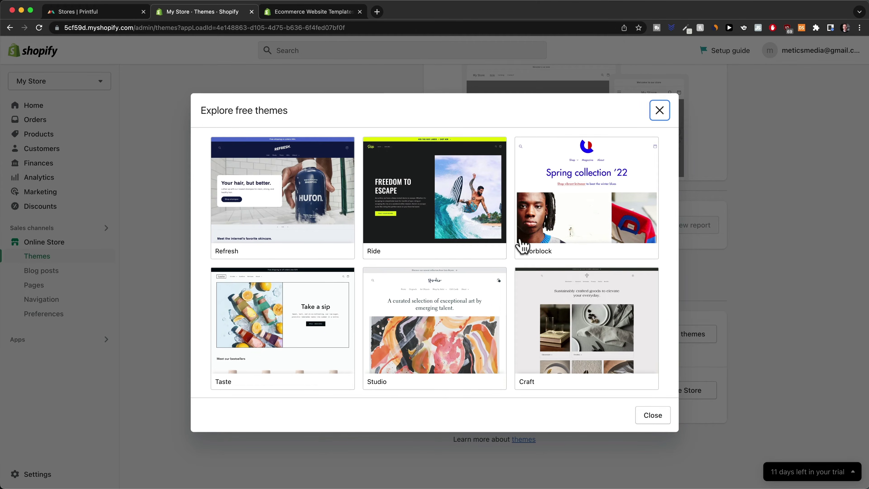
Step: Add the free Studio theme to the store's theme library
scroll(522, 246, "down", 3)
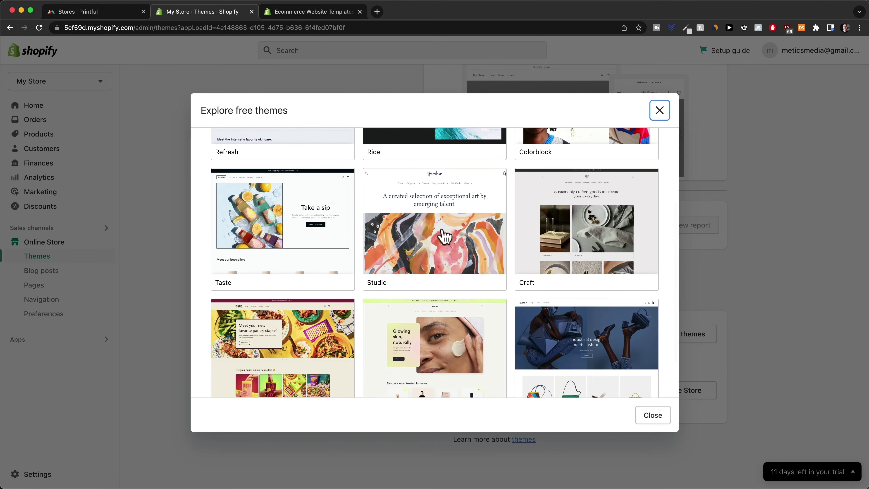
left_click(447, 231)
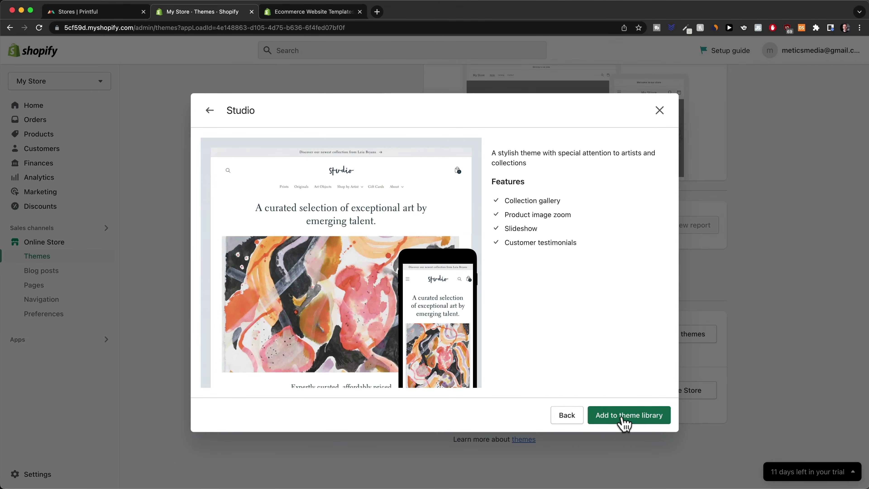
left_click(624, 421)
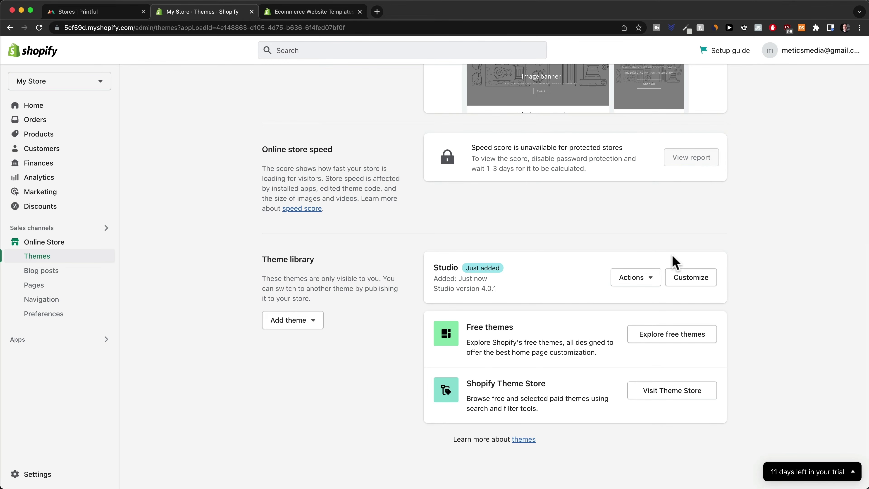
Step: Publish the Studio theme from the theme library as the store's current theme
left_click(657, 279)
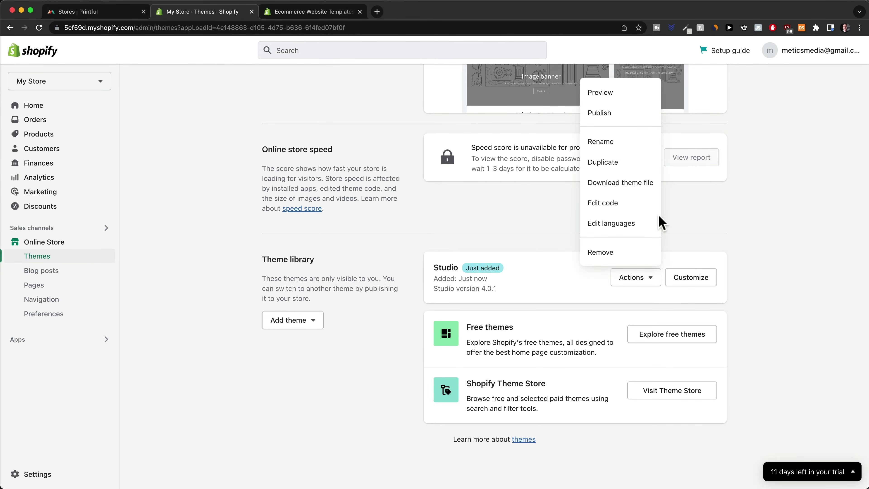
left_click(626, 113)
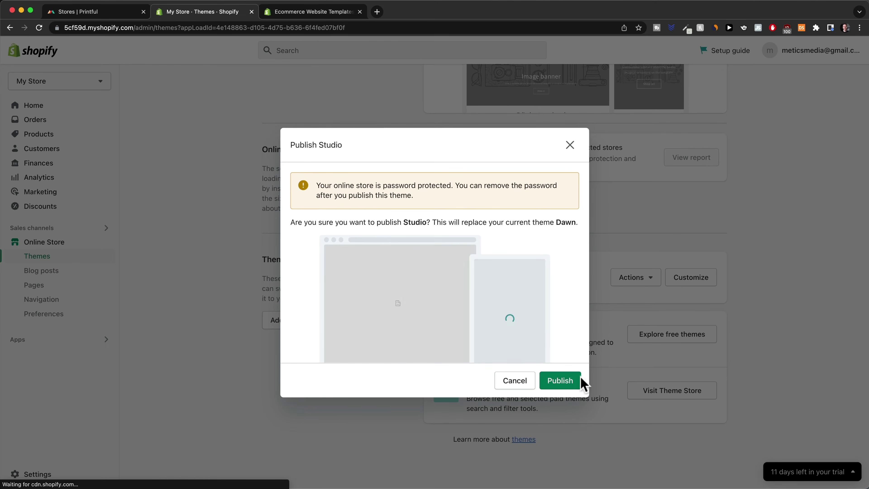
left_click(562, 383)
scroll(619, 372, "up", 5)
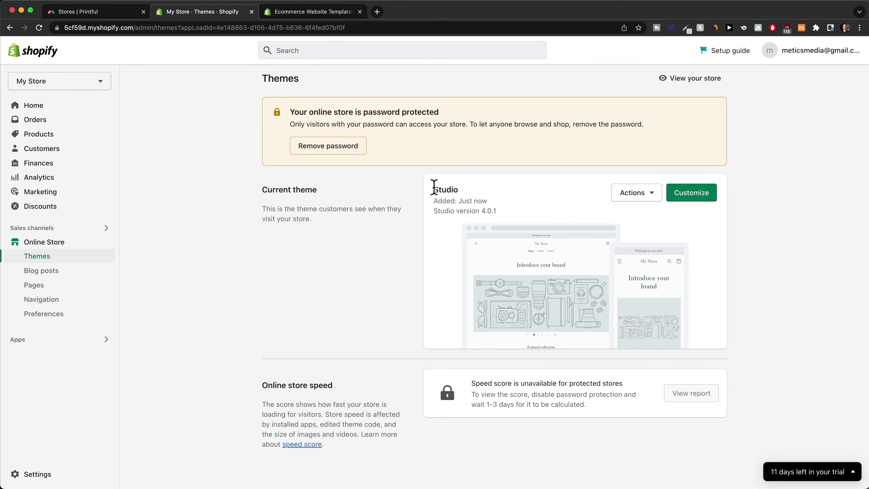
left_click_drag(432, 187, 501, 194)
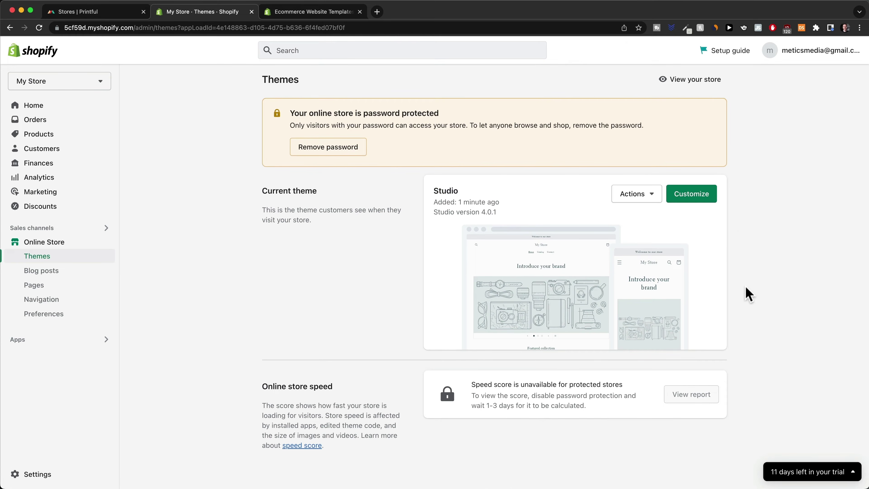
Step: Open the Studio theme for customization and look through the home page preview, including the featured products and collection sections
left_click(692, 198)
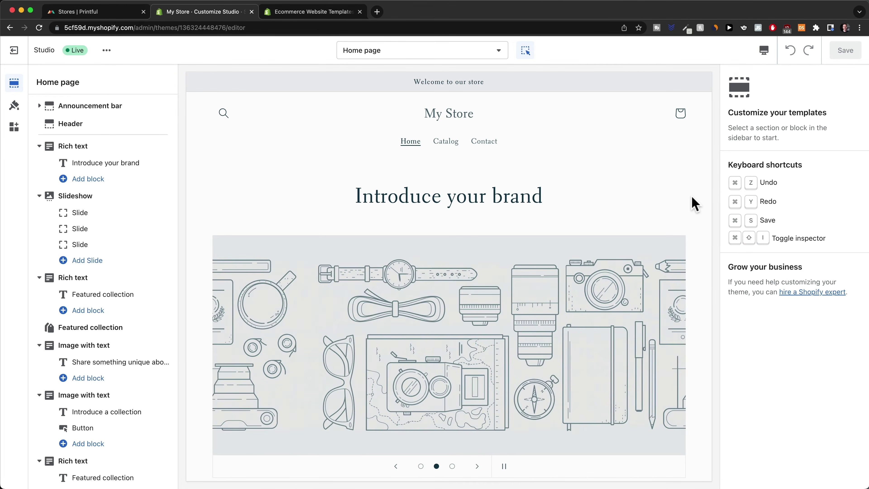
scroll(591, 214, "down", 5)
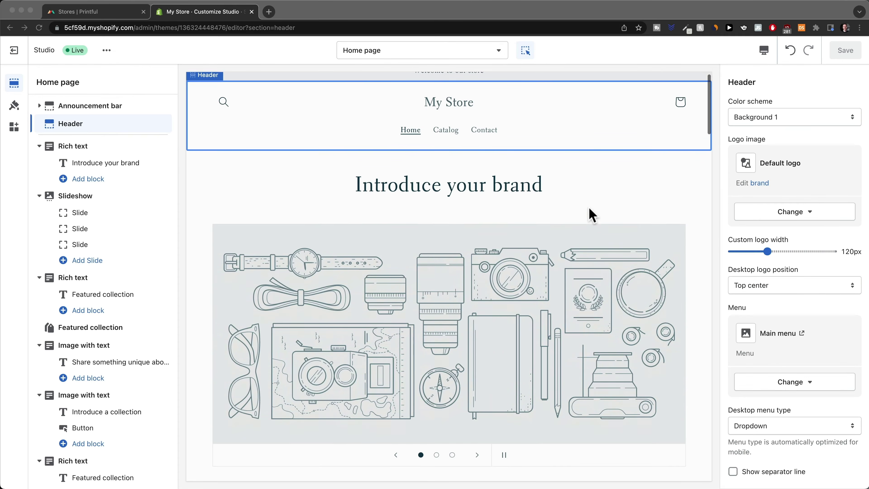
scroll(591, 214, "down", 10)
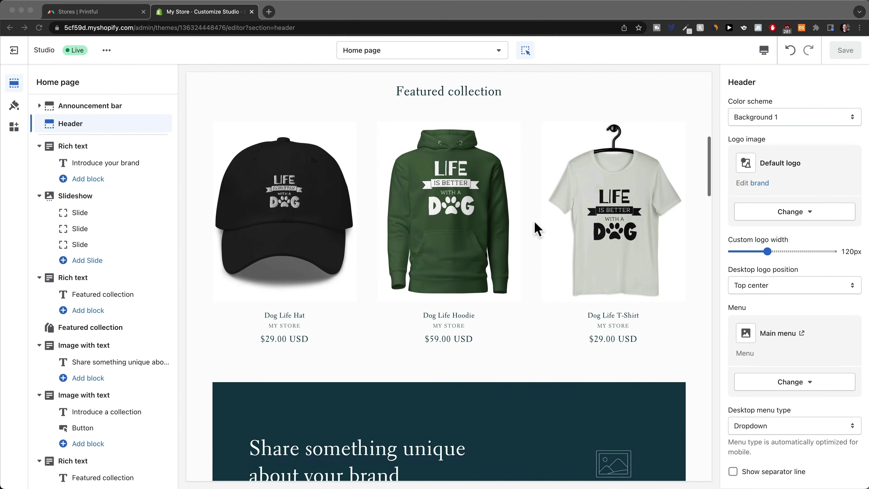
scroll(547, 243, "down", 15)
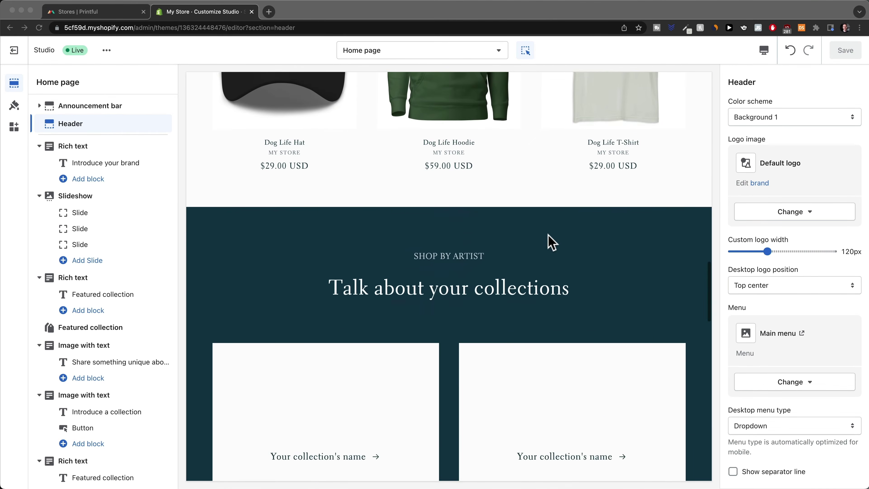
scroll(551, 238, "down", 2)
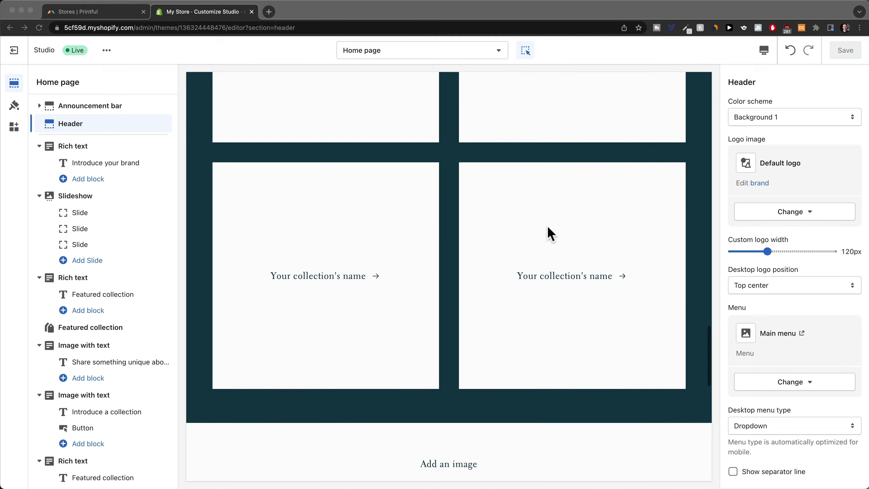
Step: Switch the theme editor to the default product template and look through the Pawsitive T-Shirt page
left_click(498, 52)
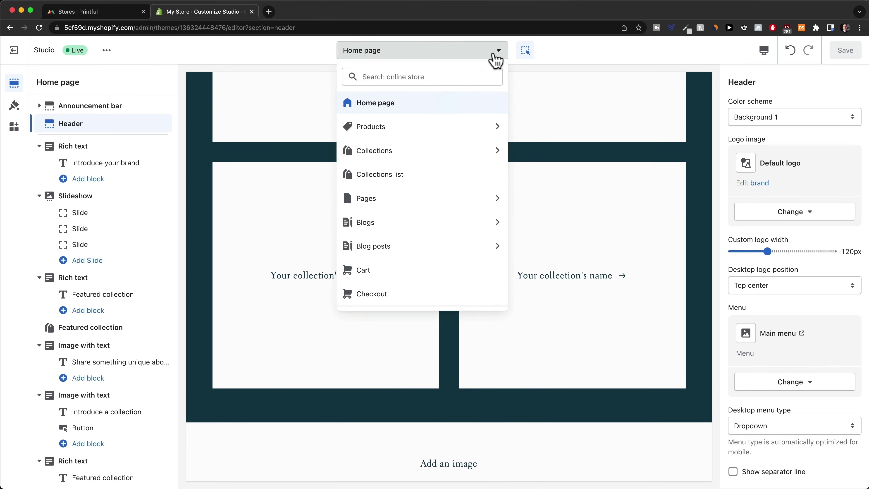
left_click(439, 130)
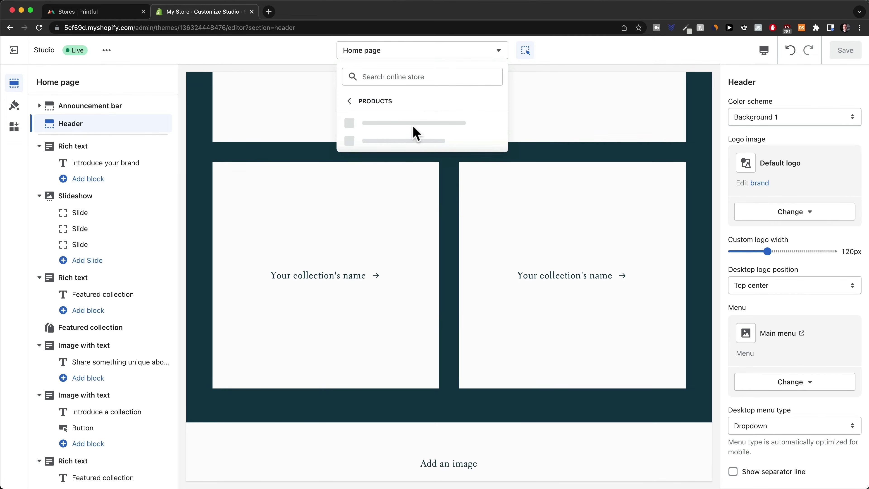
left_click(404, 130)
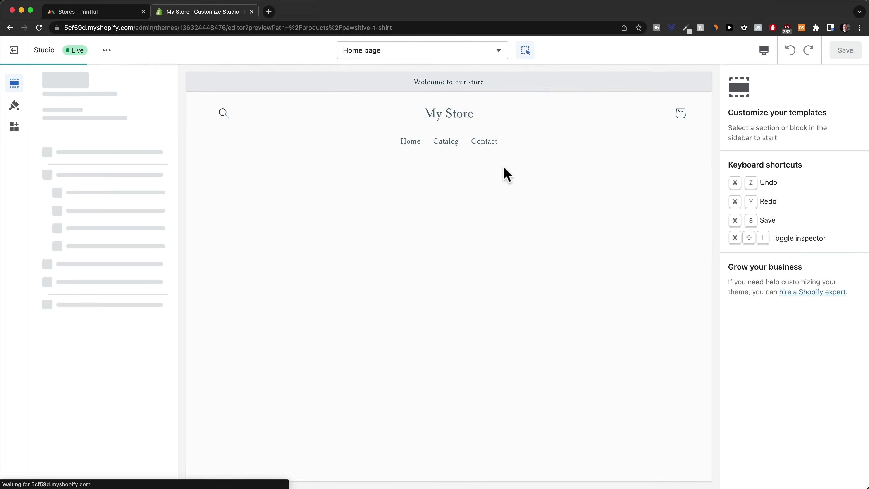
scroll(512, 266, "down", 8)
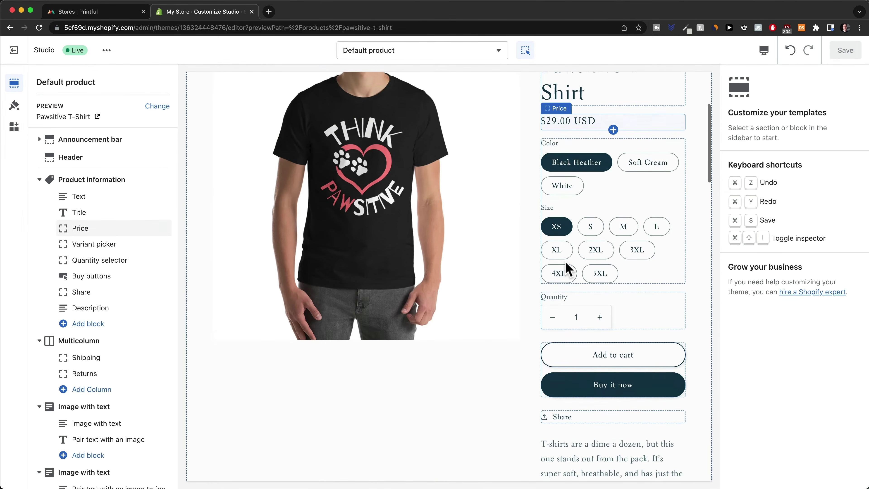
scroll(490, 301, "up", 12)
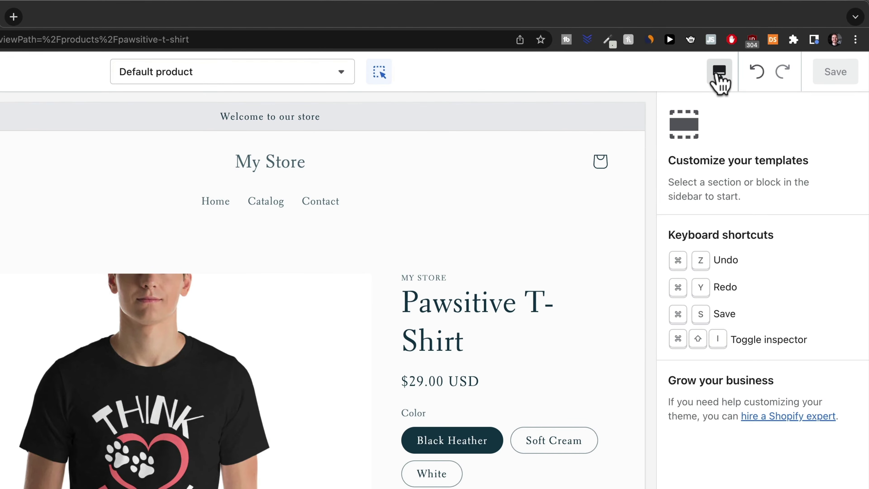
Step: Switch the preview to the mobile view and examine the product page layout, including its size guide
left_click(720, 73)
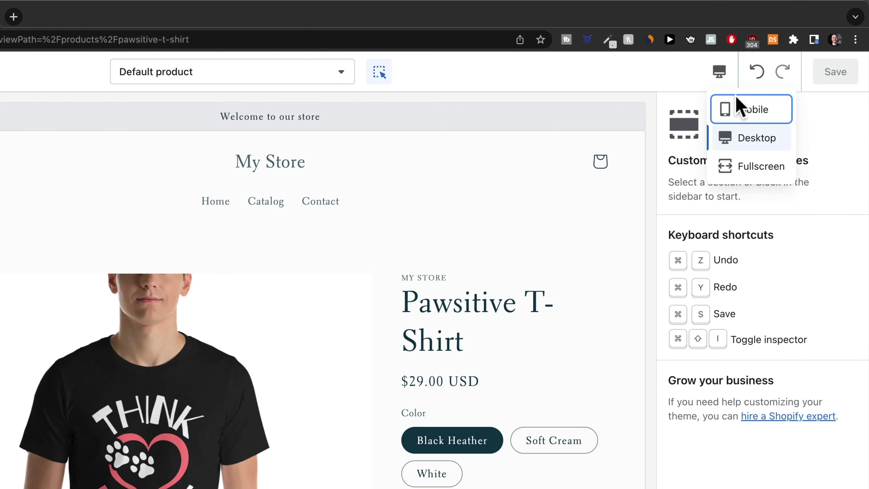
left_click(738, 108)
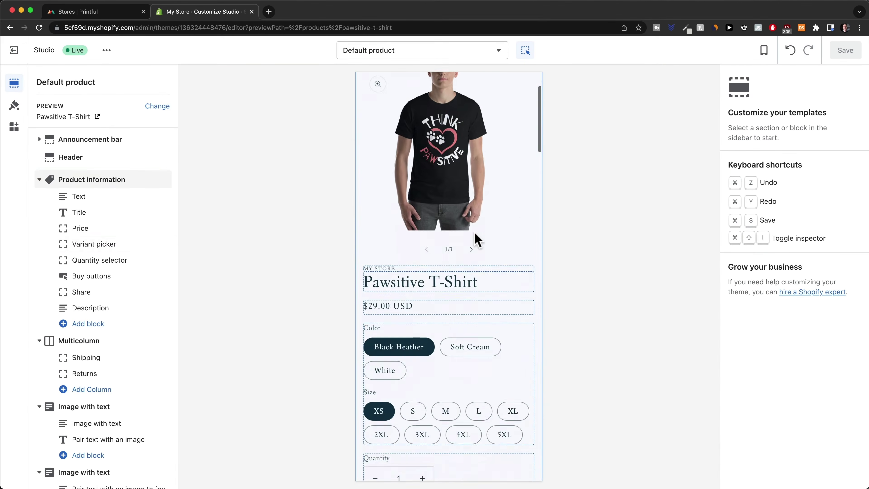
scroll(476, 236, "down", 15)
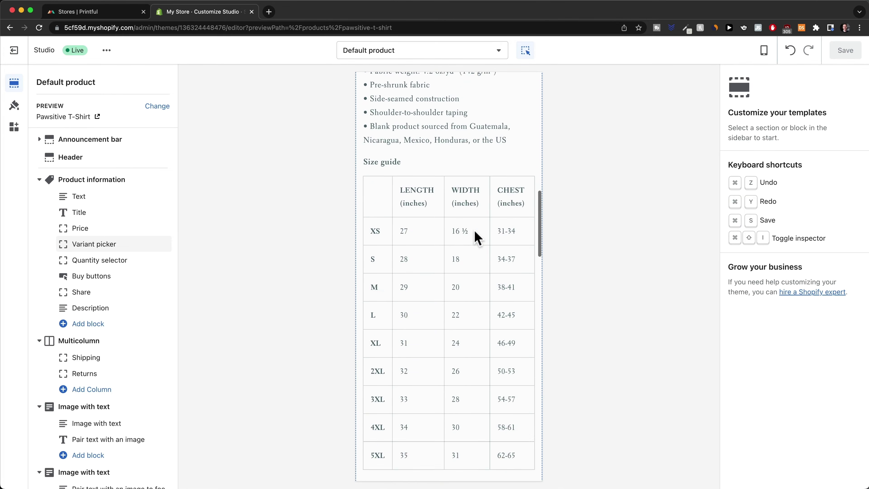
scroll(474, 230, "down", 15)
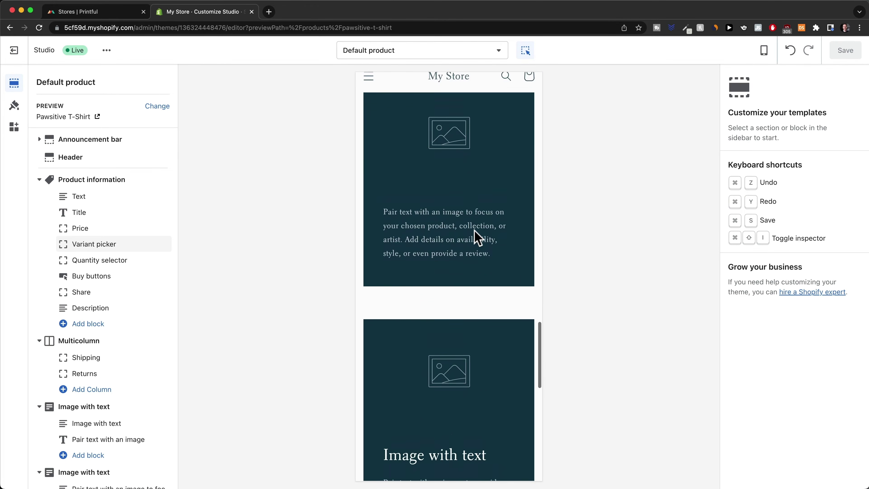
scroll(474, 230, "up", 20)
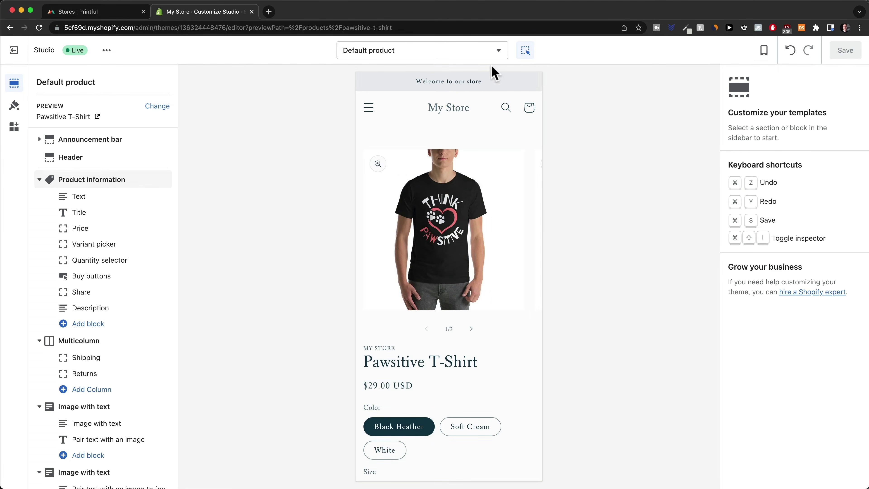
Step: Return the theme editor to the home page and set the preview back to the desktop view
left_click(499, 56)
left_click(397, 105)
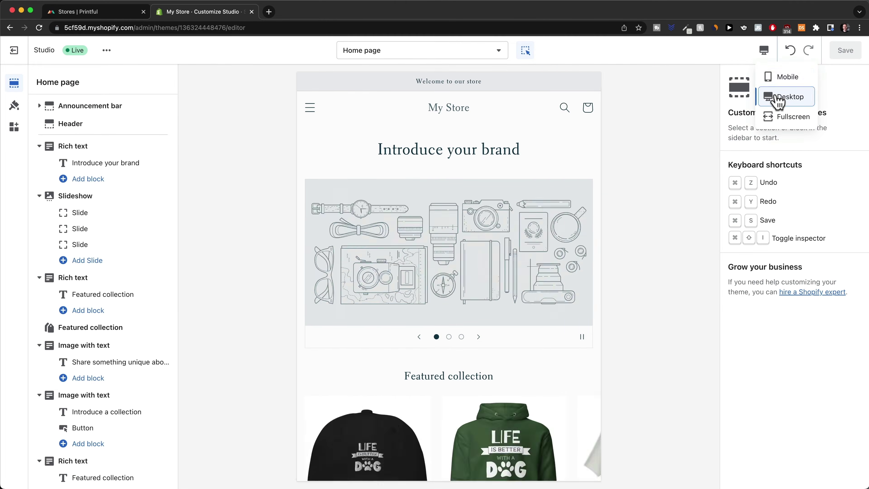
left_click(779, 96)
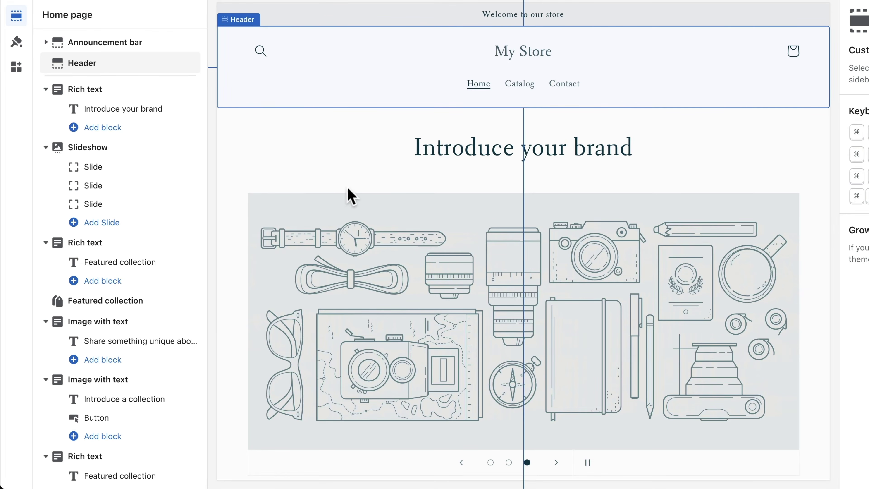
Step: Examine the home page's section list from header to footer and how its sections correspond to the preview
scroll(167, 200, "down", 10)
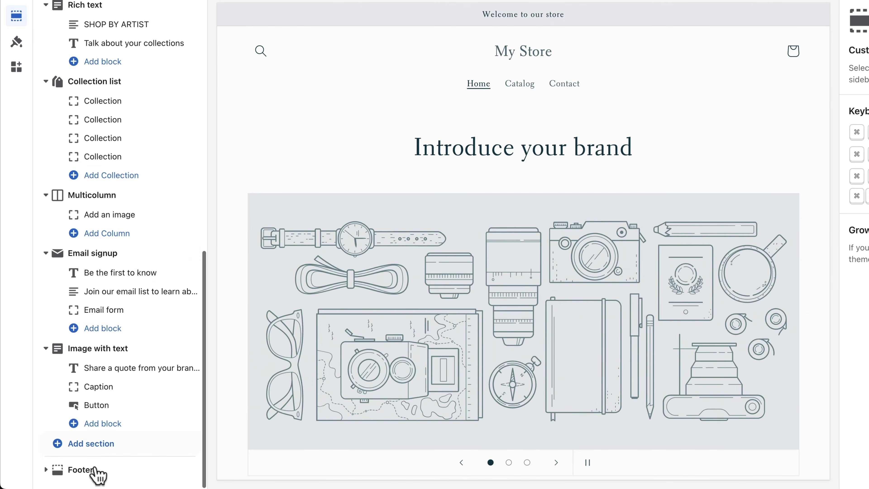
left_click(82, 471)
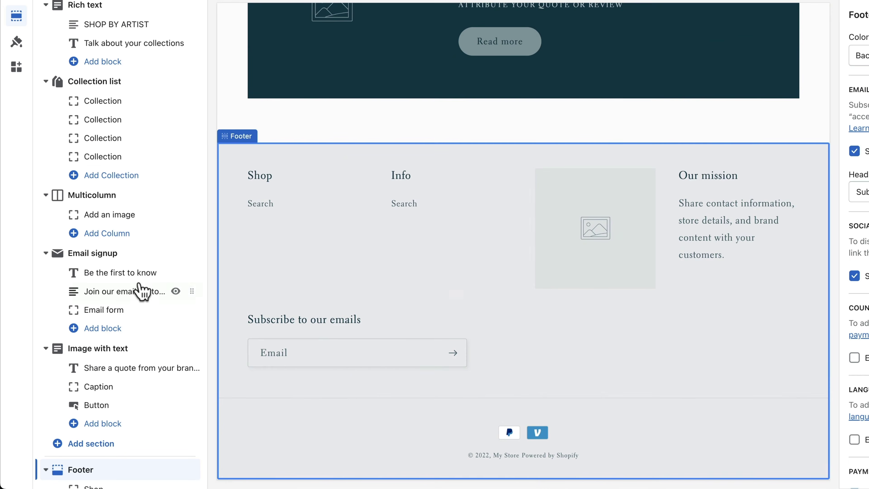
scroll(140, 291, "up", 10)
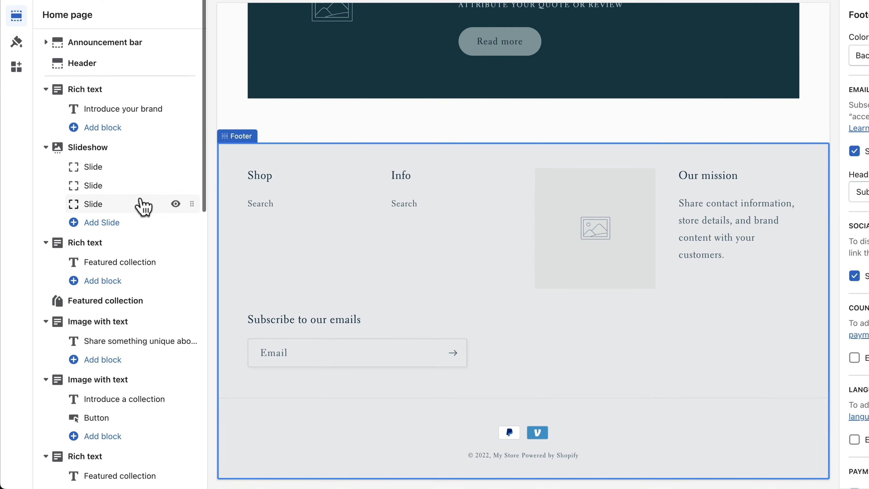
mouse_move(126, 96)
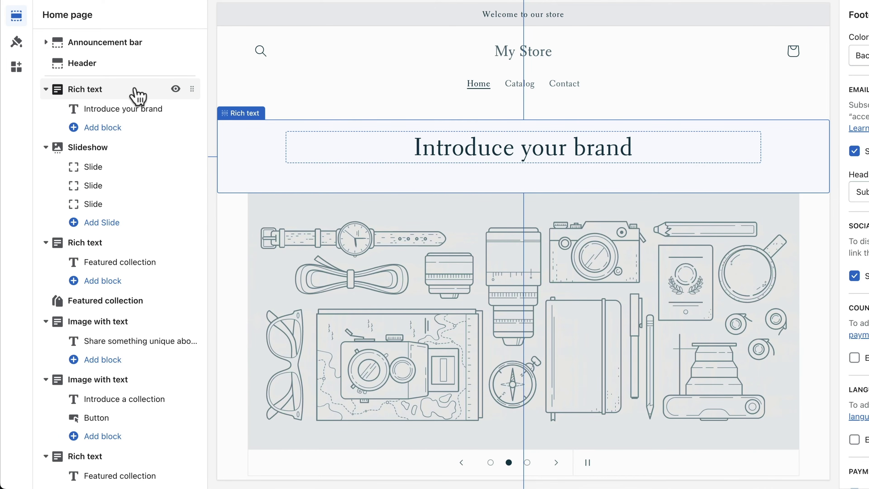
scroll(134, 170, "down", 1)
mouse_move(135, 159)
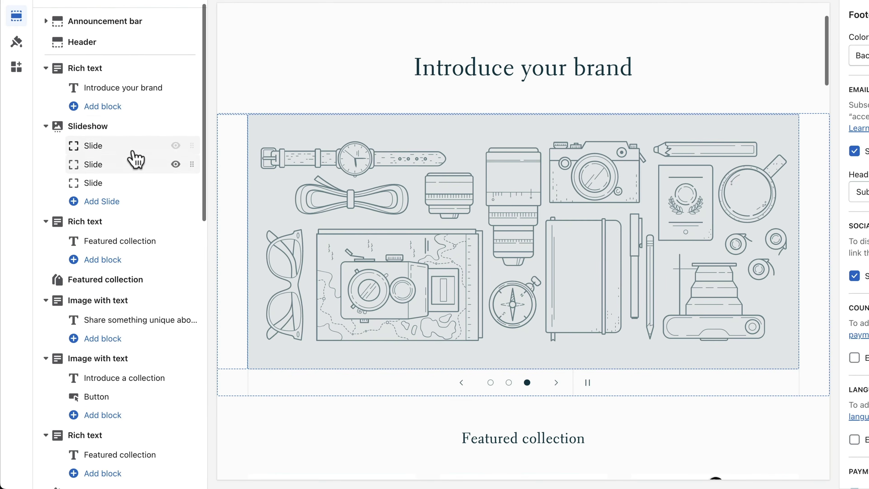
scroll(136, 159, "up", 1)
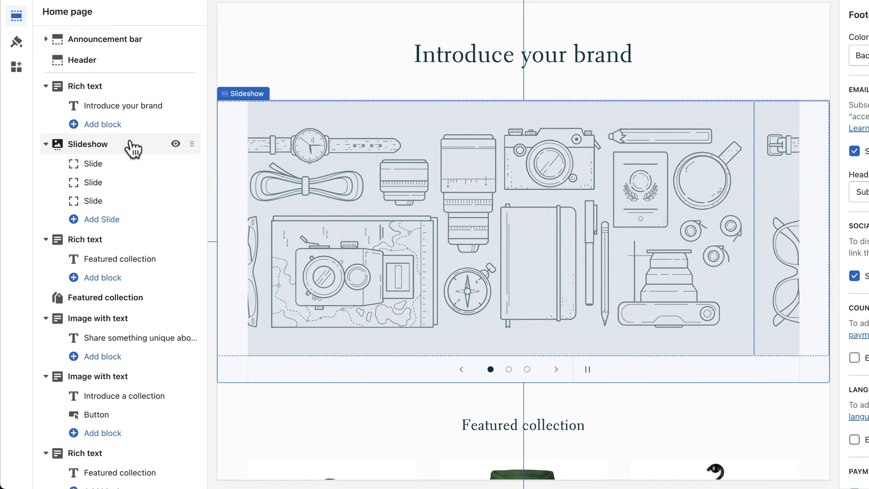
Step: Select the first Rich text, Slideshow, second Rich text and Featured collection sections in turn to locate each in the preview
left_click(115, 89)
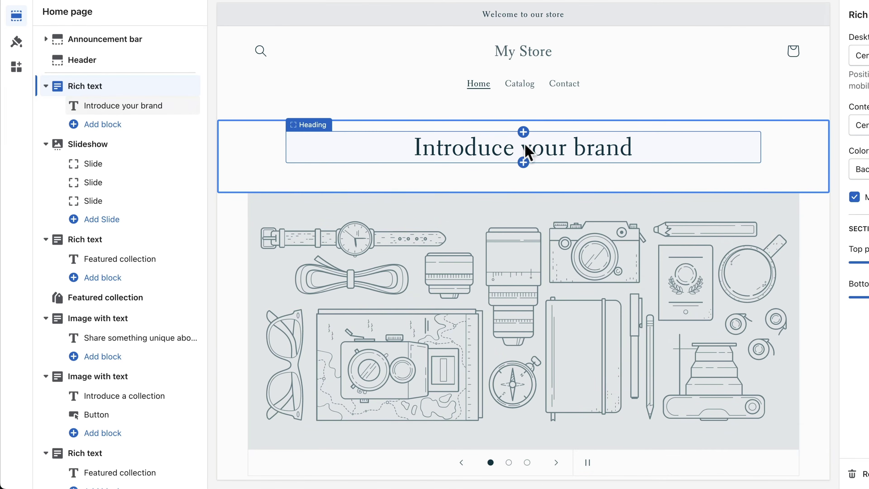
left_click(146, 145)
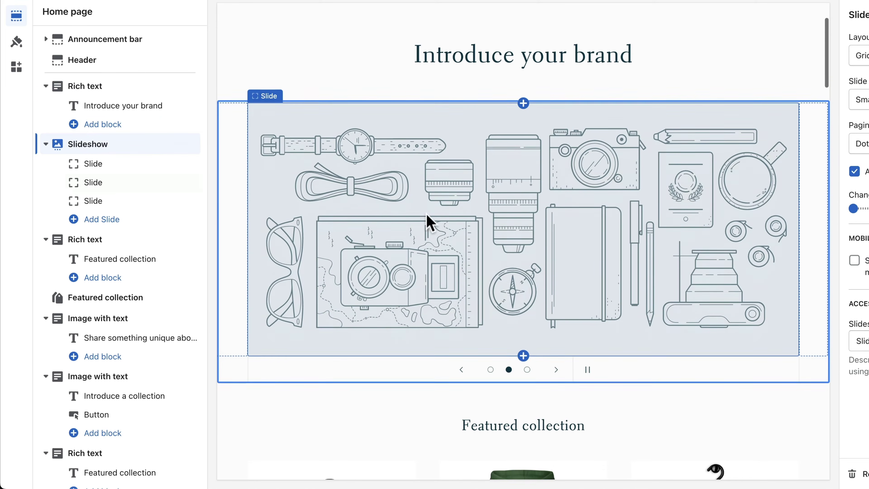
left_click(99, 240)
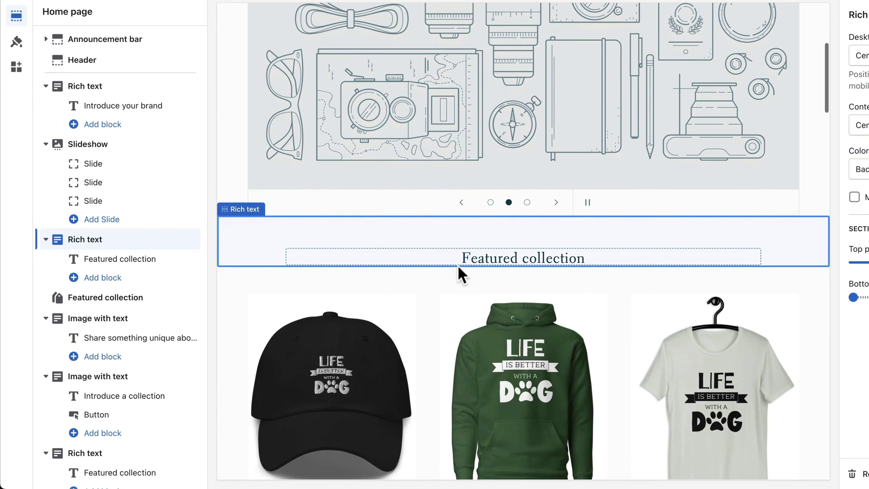
left_click(118, 302)
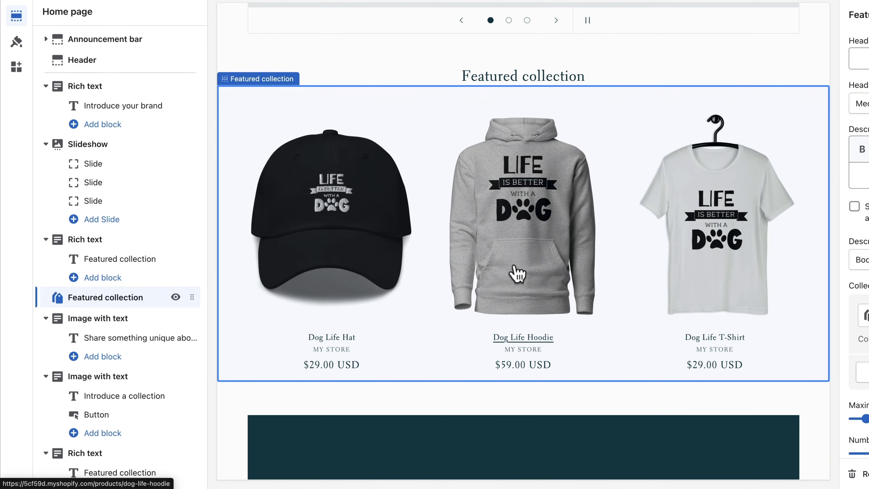
scroll(515, 271, "up", 10)
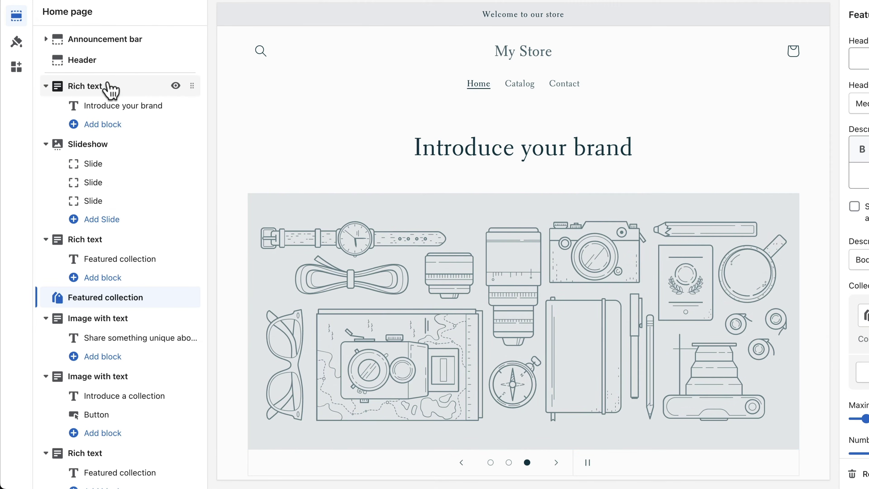
Step: Select the top Rich text section and its heading block in turn to examine their settings
left_click(89, 90)
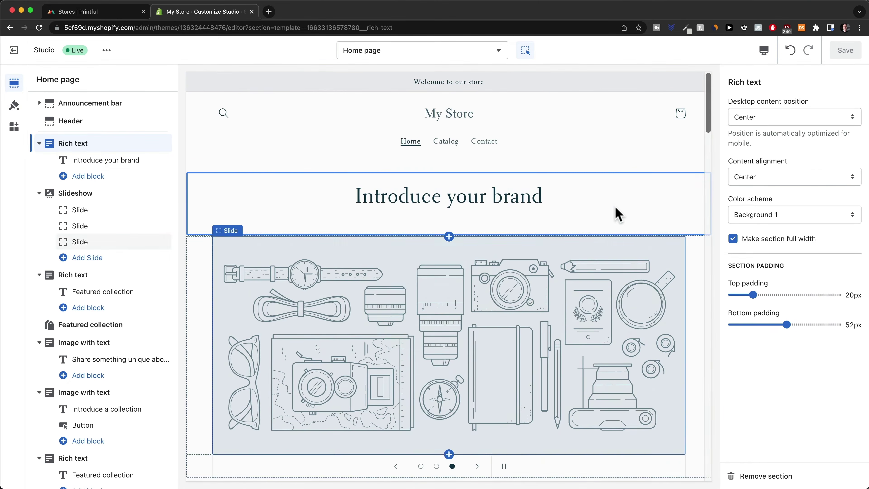
left_click(616, 208)
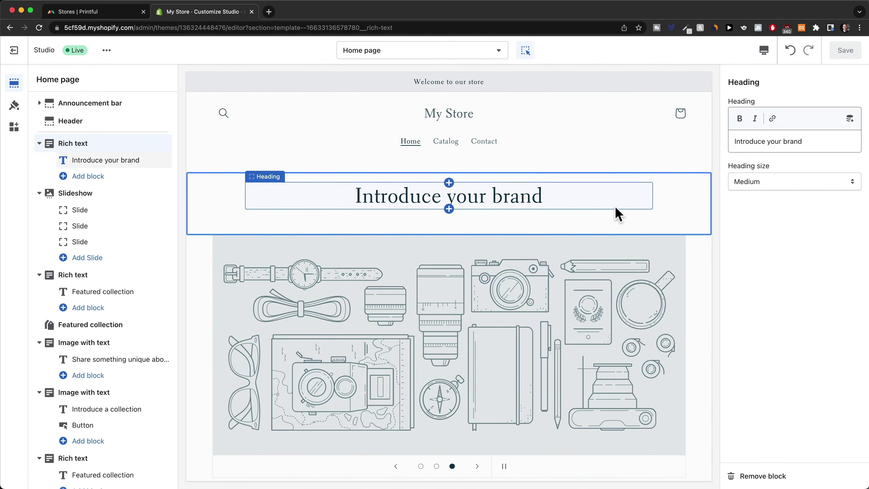
left_click(660, 208)
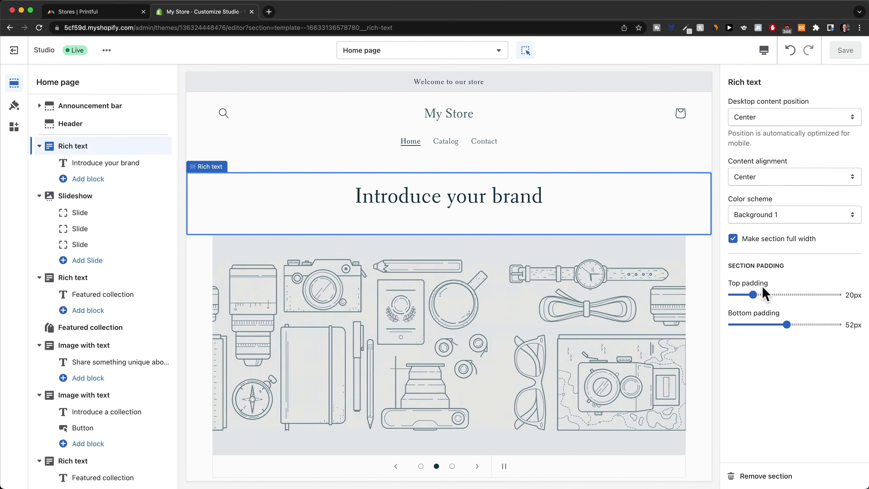
Step: Try the Left desktop content position on the top Rich text section and set it back to Center
left_click(769, 118)
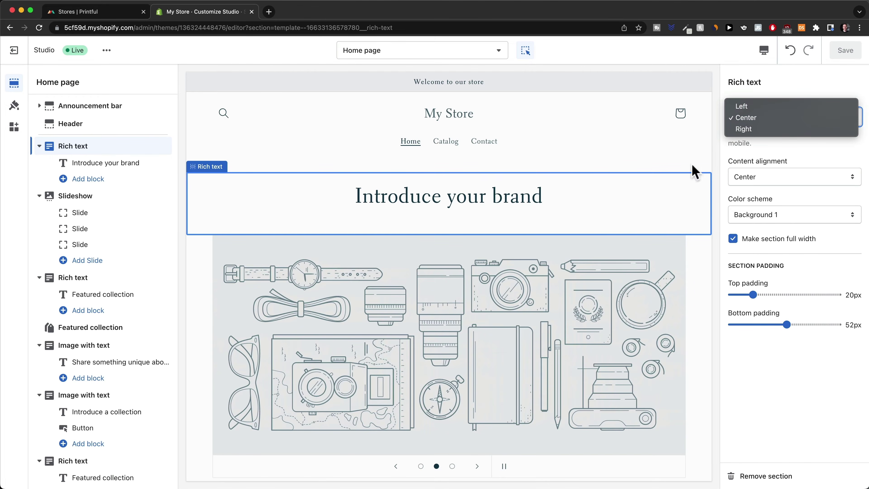
left_click(768, 107)
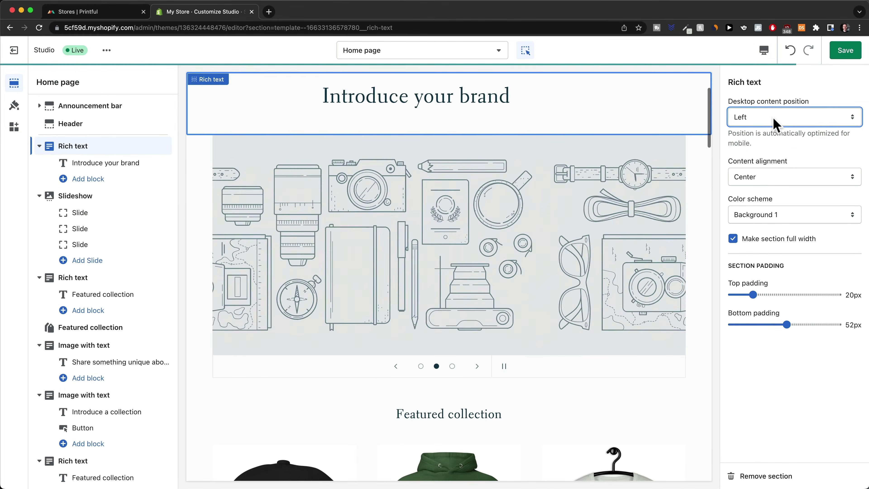
left_click(806, 118)
left_click(787, 130)
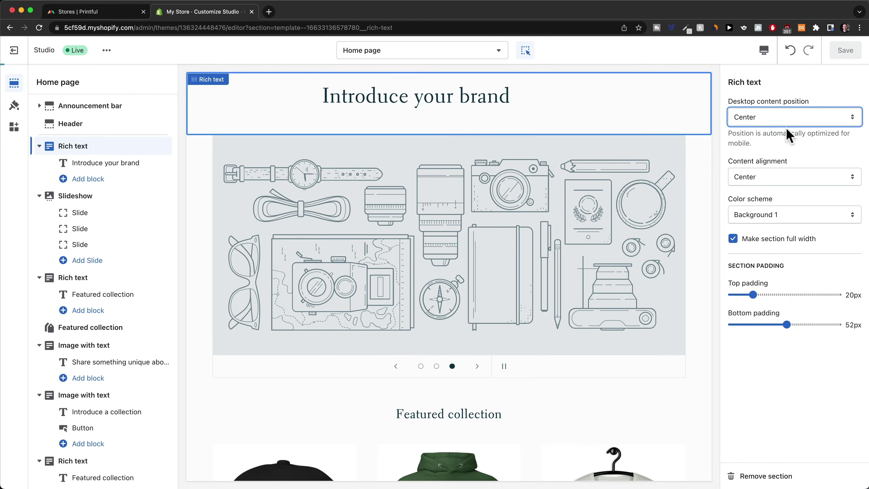
Step: Compare the settings of the "Introduce your brand" heading block with those of the Rich text section that contains it
left_click(479, 200)
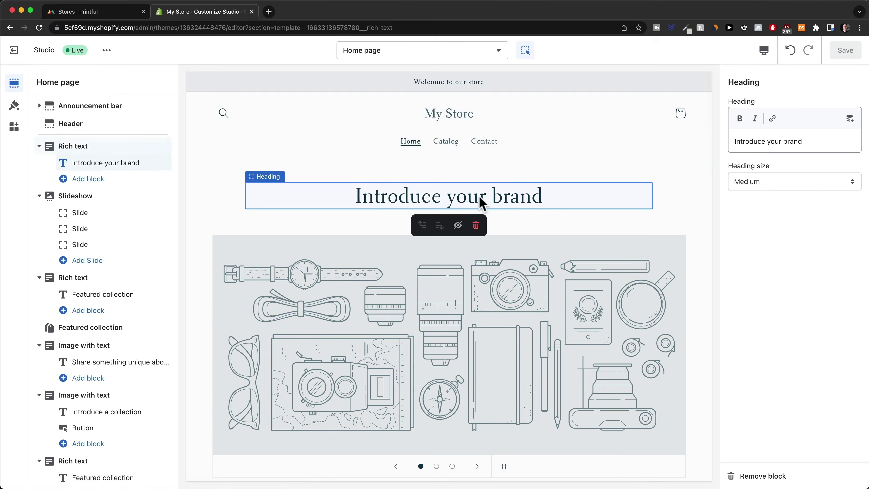
left_click_drag(738, 146, 755, 140)
left_click(699, 196)
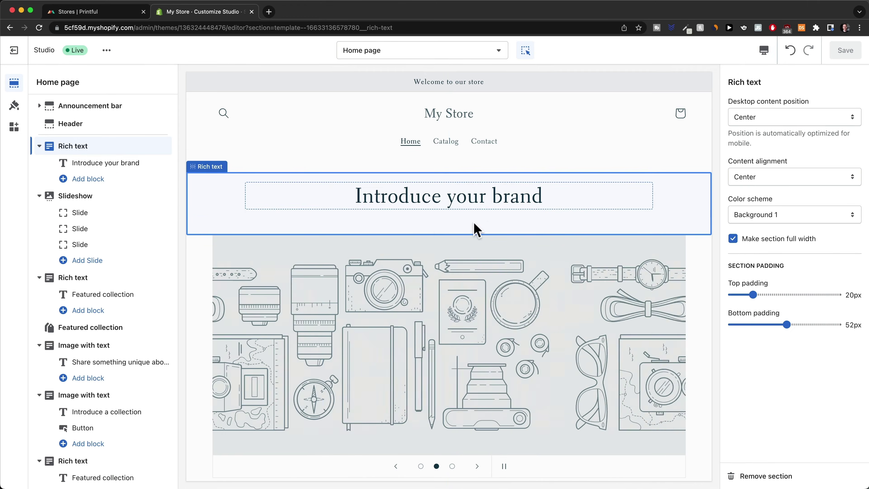
scroll(540, 220, "down", 3)
scroll(405, 270, "up", 3)
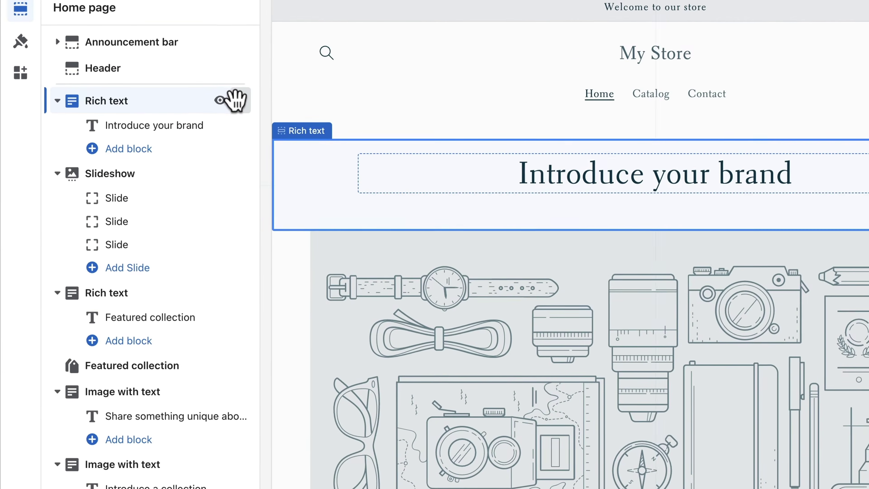
Step: Move the top Rich text section below the Slideshow and return it to its place above the Slideshow
left_click_drag(161, 146, 161, 147)
left_click_drag(236, 102, 203, 103)
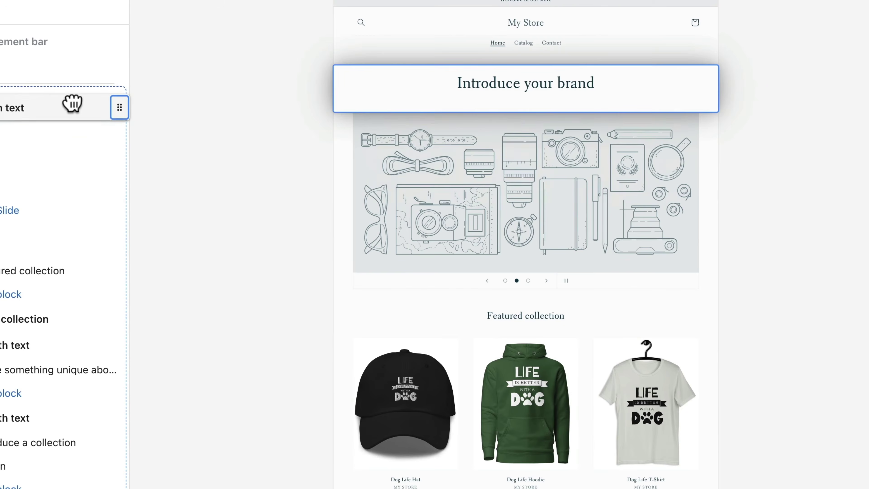
left_click_drag(72, 102, 77, 226)
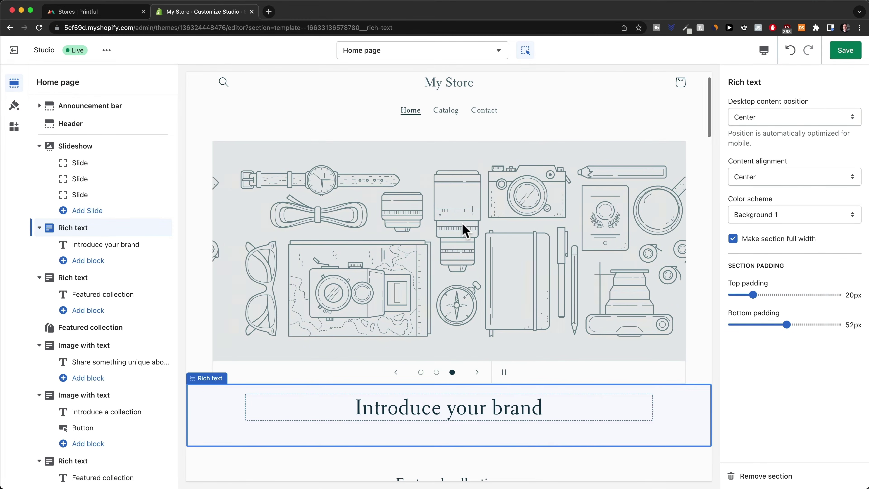
left_click_drag(165, 227, 166, 147)
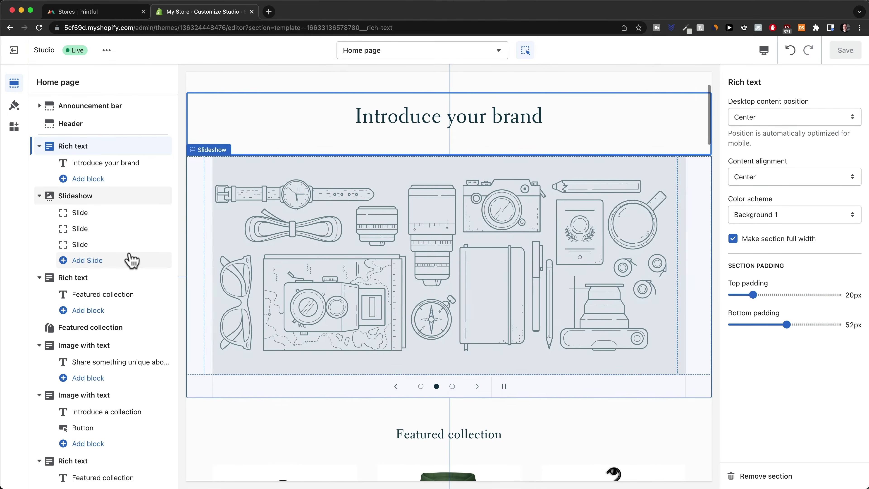
Step: Remove the Rich text section with the "Featured collection" heading that sits between the Slideshow and the first Featured collection section
scroll(132, 260, "down", 3)
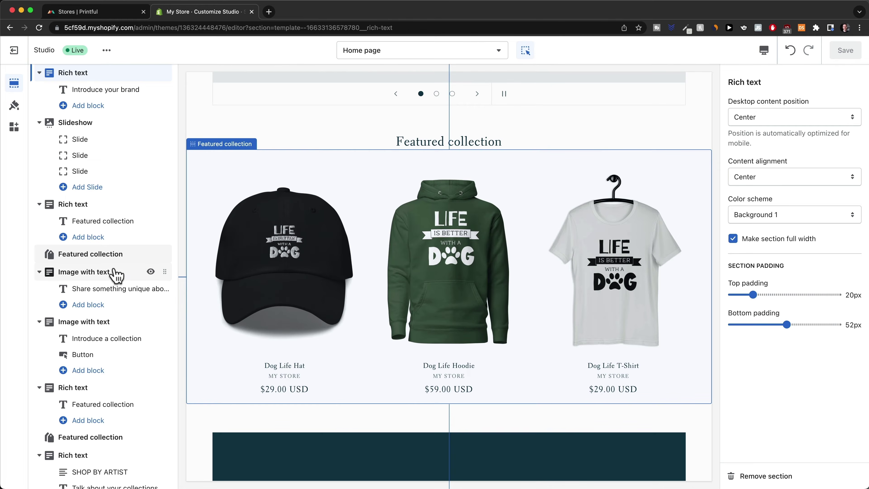
scroll(116, 274, "down", 1)
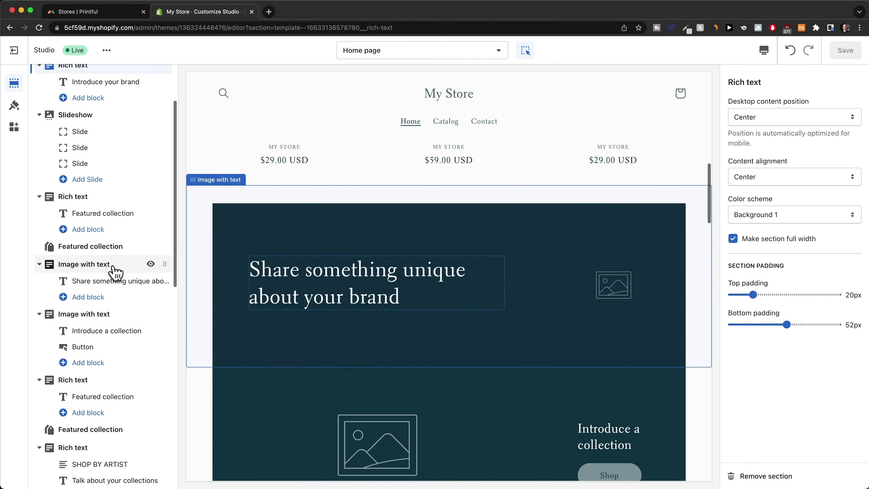
scroll(116, 272, "up", 3)
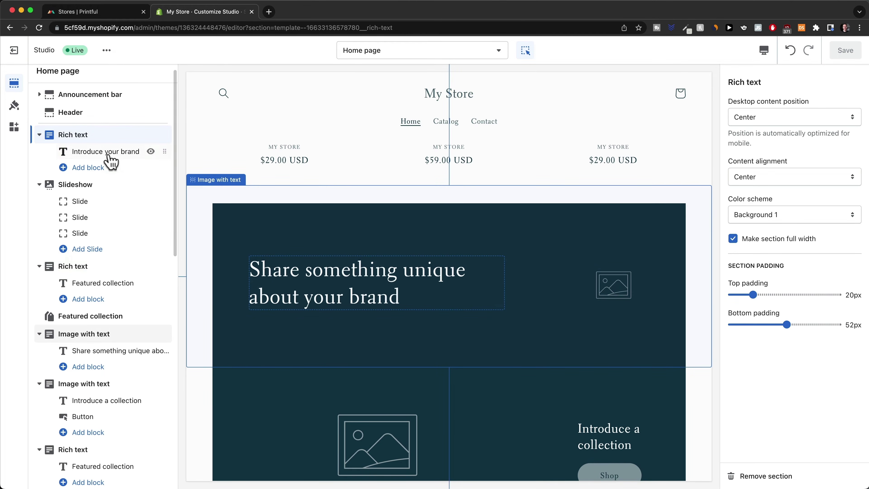
left_click(94, 274)
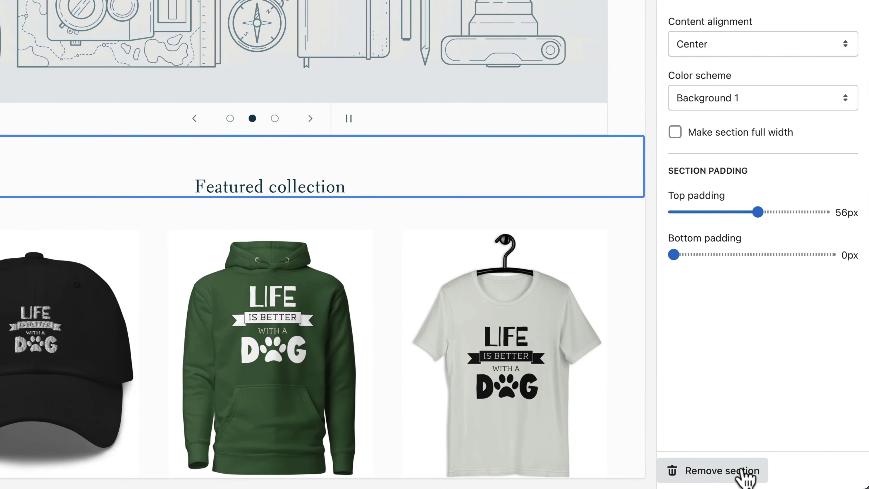
left_click(724, 475)
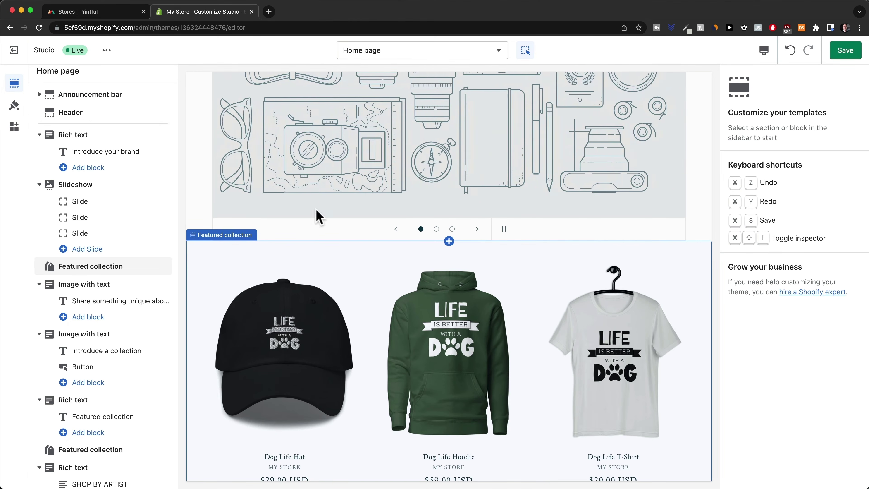
Step: Search the available sections for "featured" and add a Featured product section at the end of the home page, above the footer
scroll(137, 286, "down", 3)
scroll(137, 286, "down", 20)
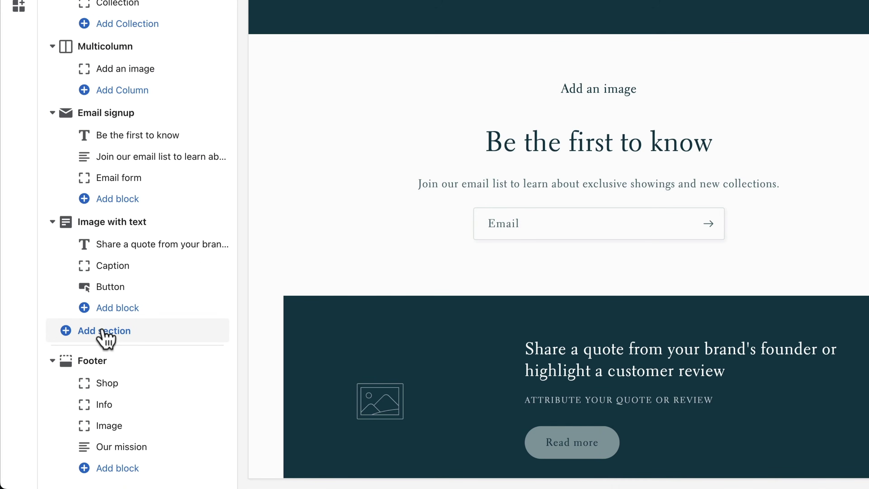
left_click(103, 332)
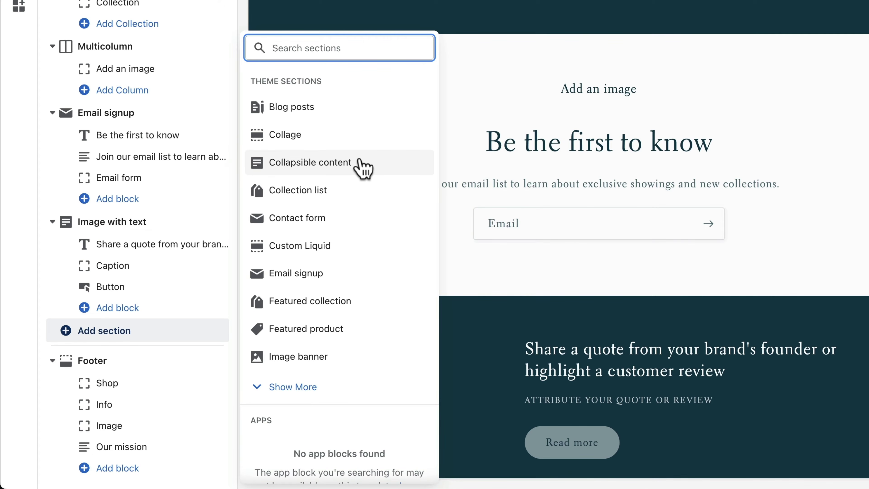
scroll(355, 194, "down", 1)
scroll(355, 194, "up", 1)
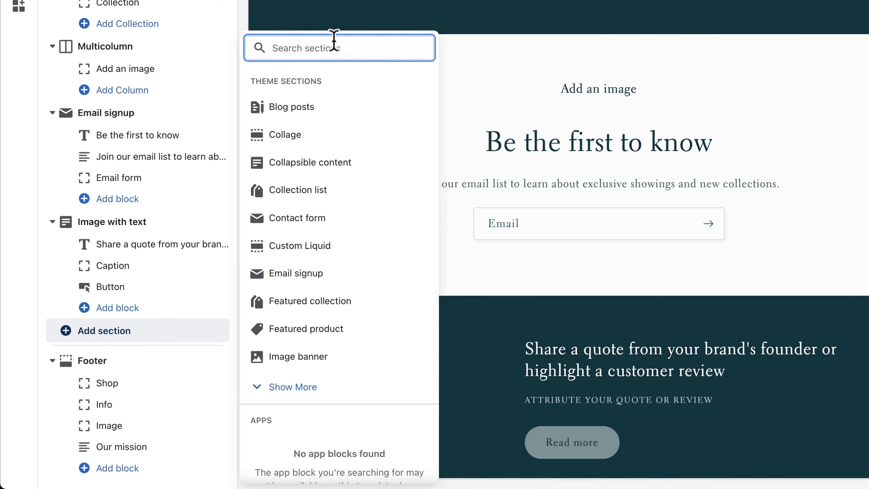
type("feature")
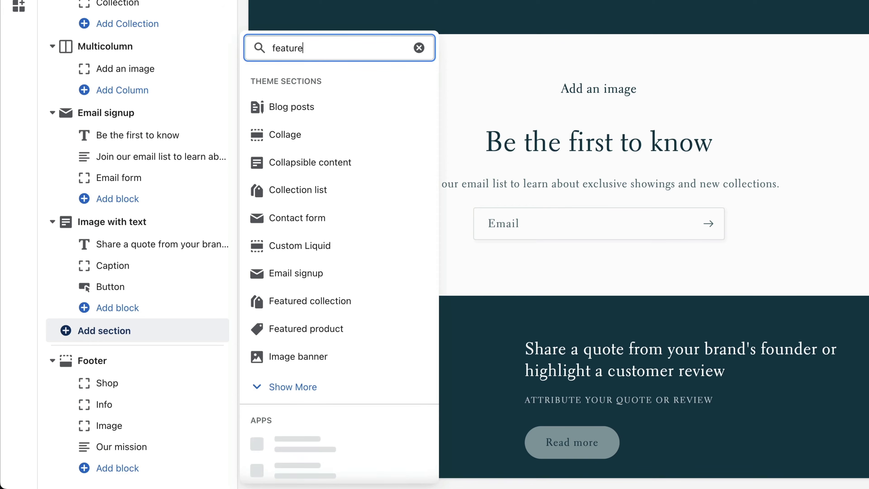
type("d")
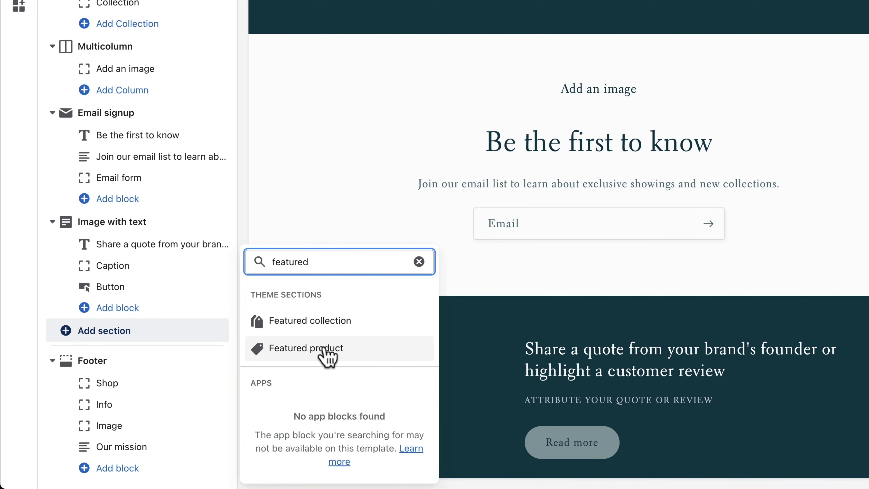
left_click(354, 349)
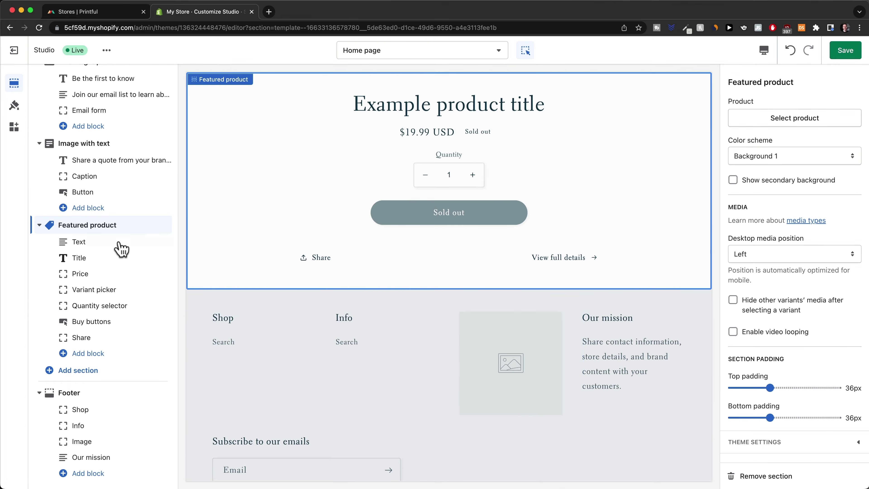
Step: Move the Featured product section directly below the first Featured collection section and choose Dog Life T-Shirt as its product
scroll(99, 249, "up", 2)
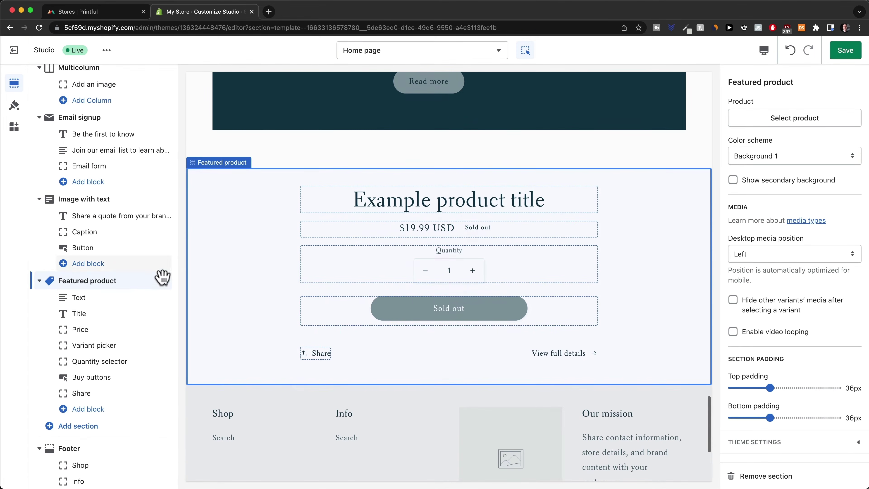
left_click_drag(162, 276, 107, 242)
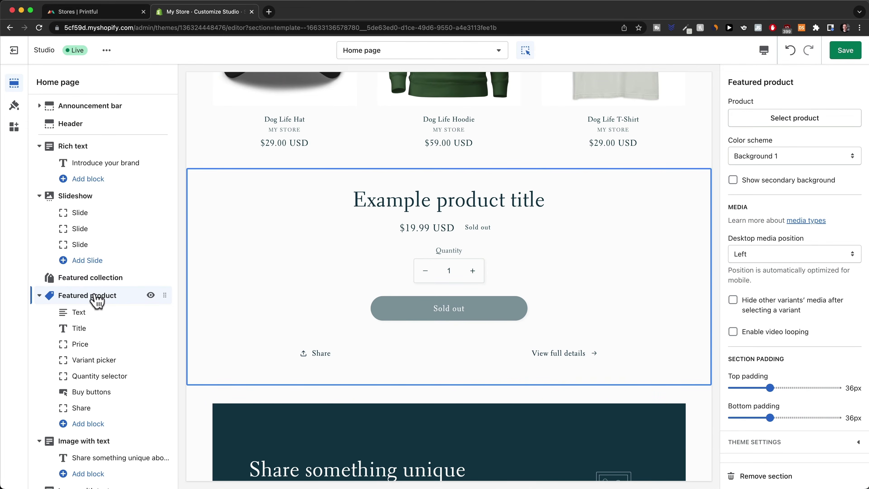
left_click(798, 125)
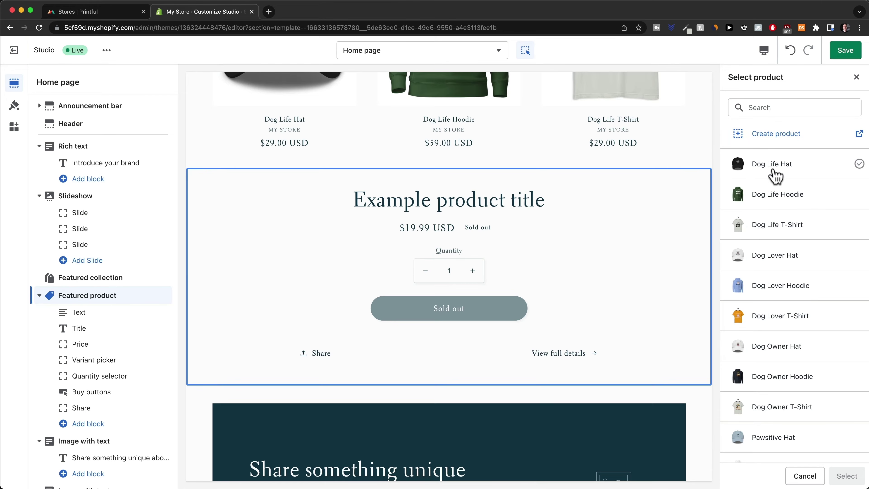
left_click(777, 227)
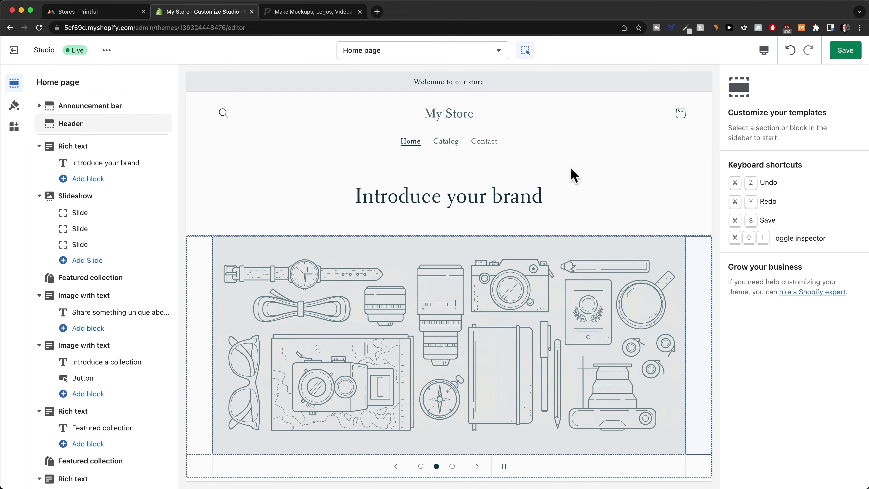
Step: Switch to the Placeit website, search for "tshirt mockup dog" and browse the resulting mockups
left_click(298, 12)
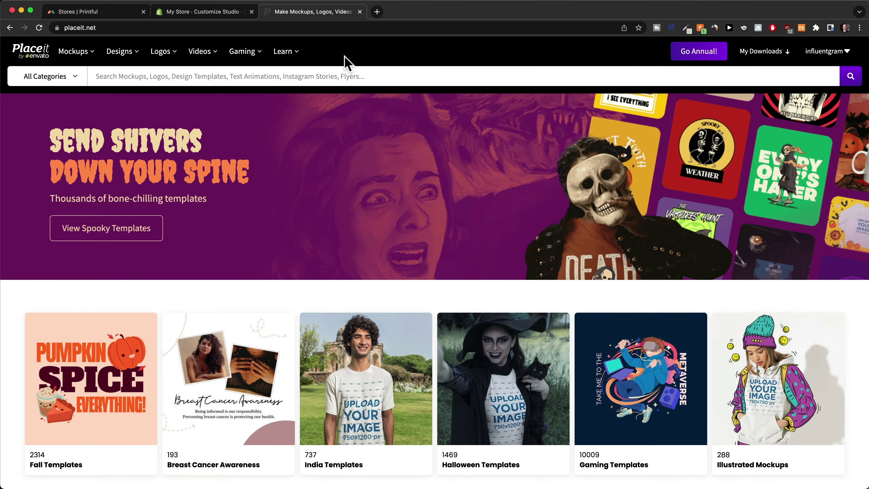
left_click(154, 79)
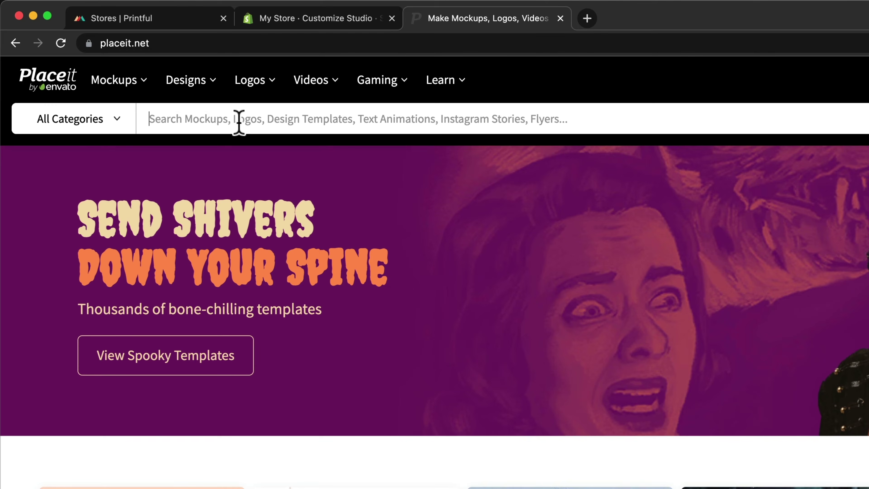
type("tshirt")
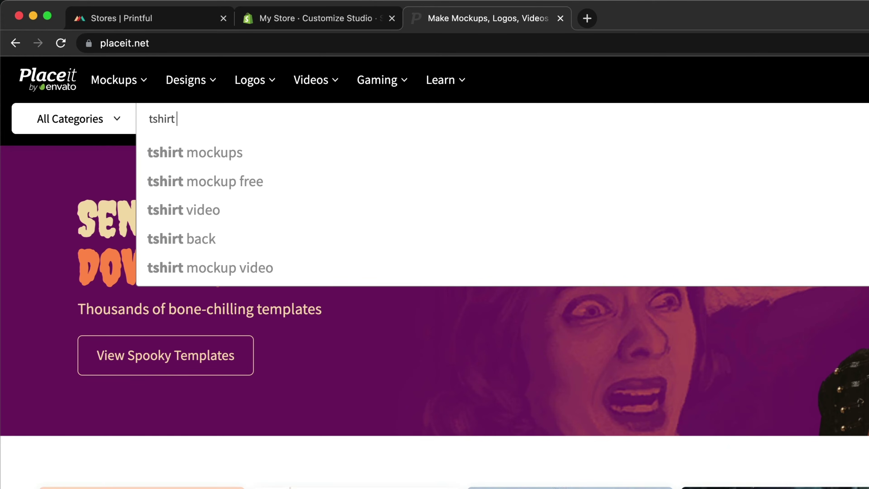
type(" mu")
key("BackSpace")
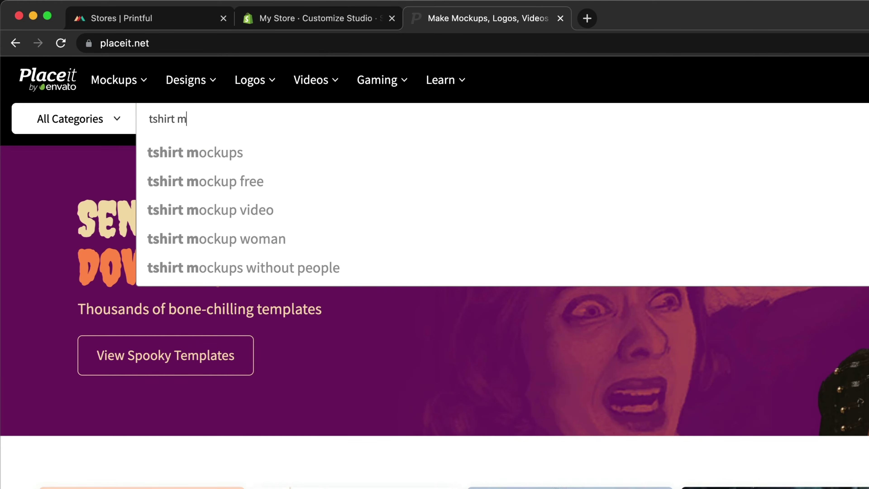
type("ocku")
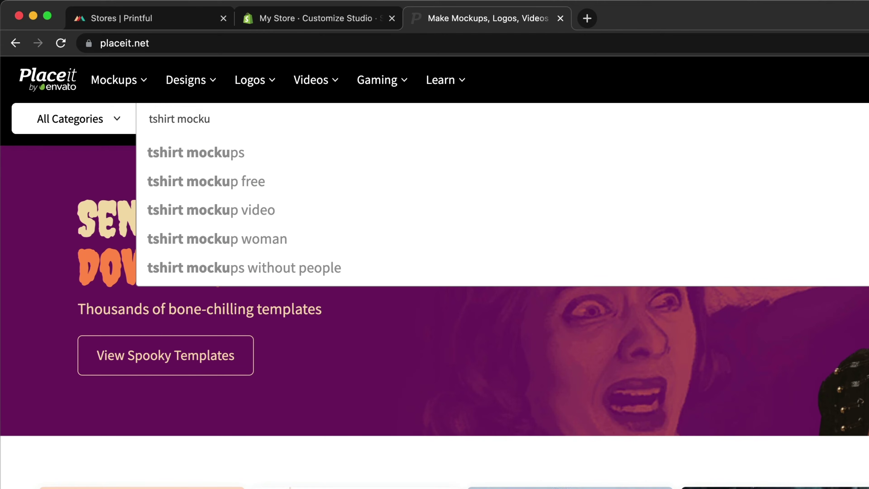
type("p dog")
key("Return")
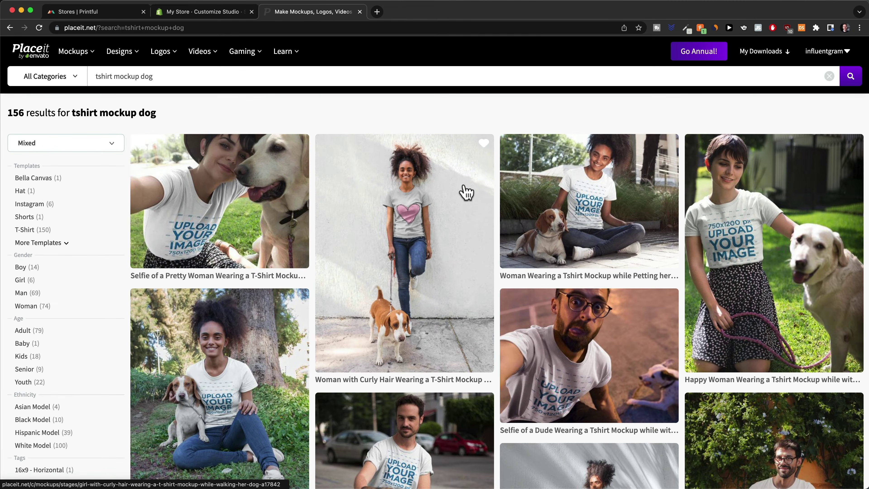
scroll(505, 141, "down", 3)
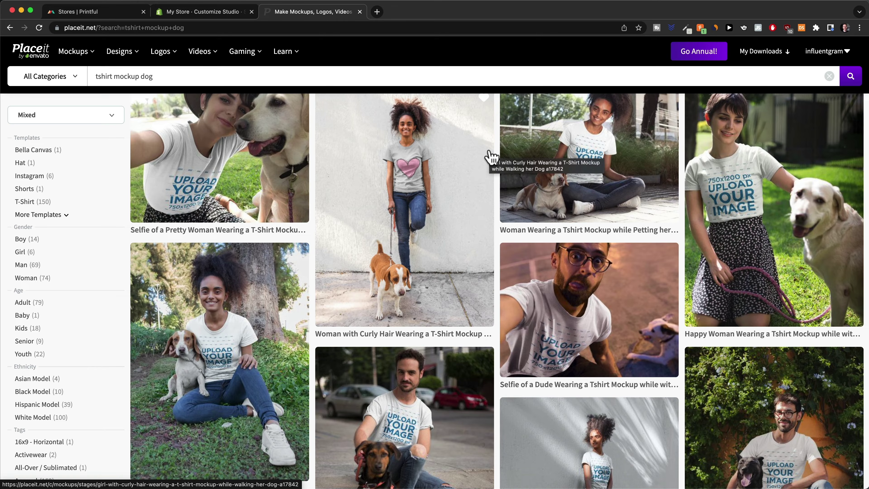
scroll(445, 232, "up", 3)
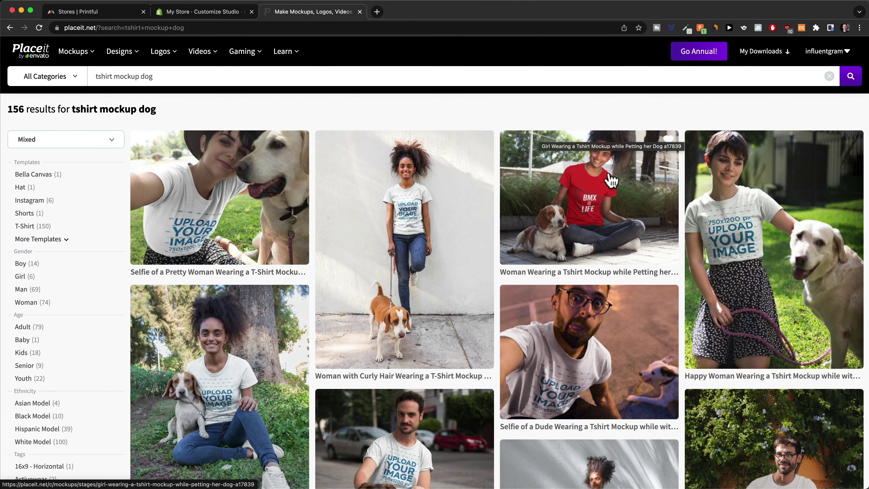
Step: Open the mockup of the woman petting her dog and set the shirt color to the off-white recent color
left_click(609, 213)
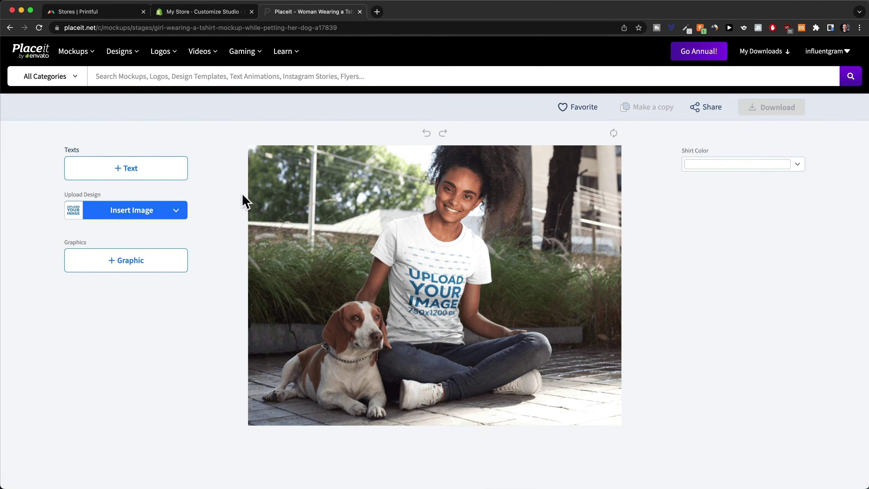
left_click(721, 166)
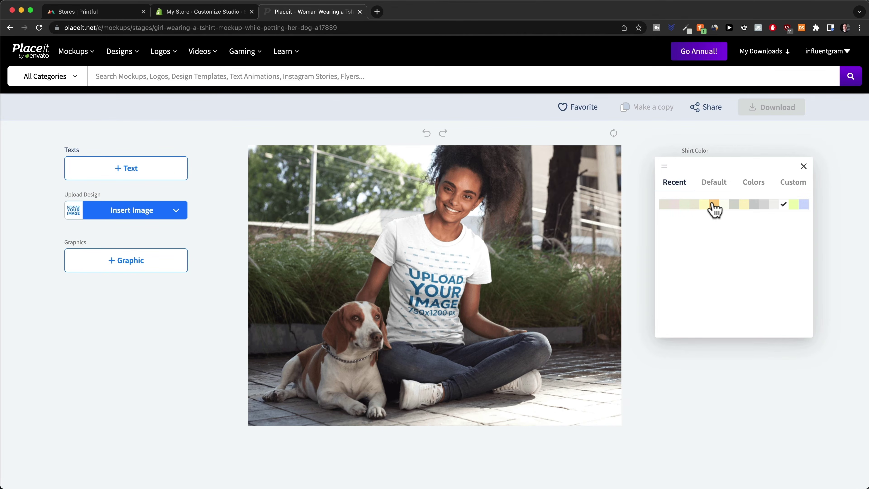
left_click(723, 207)
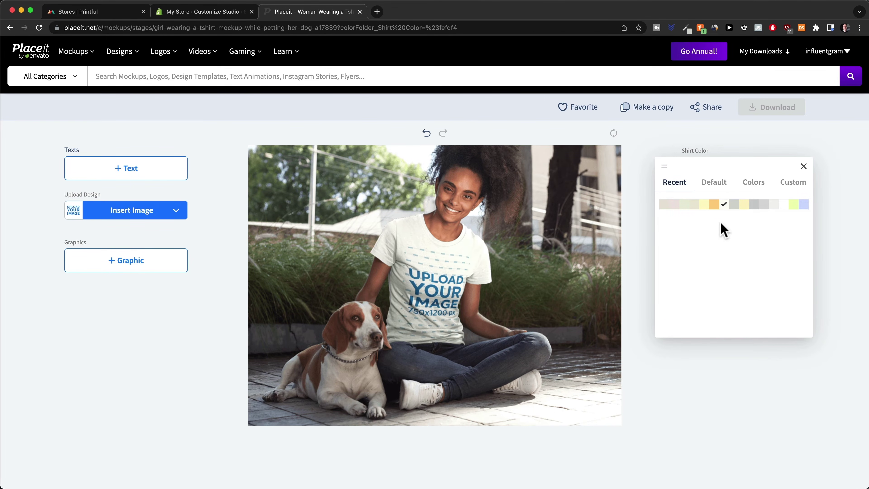
left_click(213, 200)
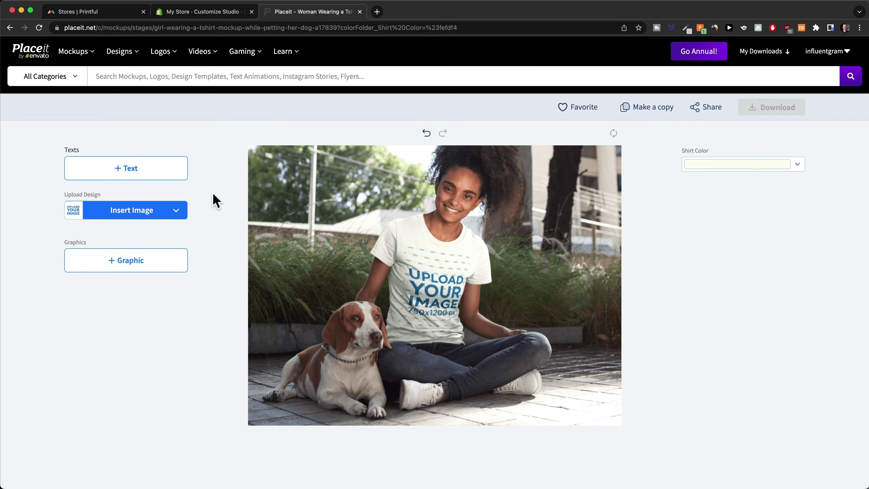
Step: Upload the black-and-red "Think Pawsitive" design 1.png from the POD Store's Design folder as the shirt image
left_click(175, 210)
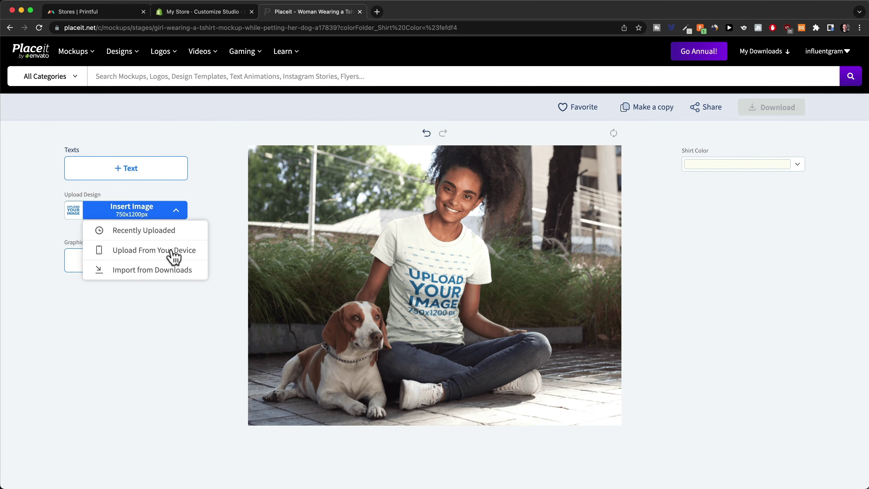
left_click(153, 251)
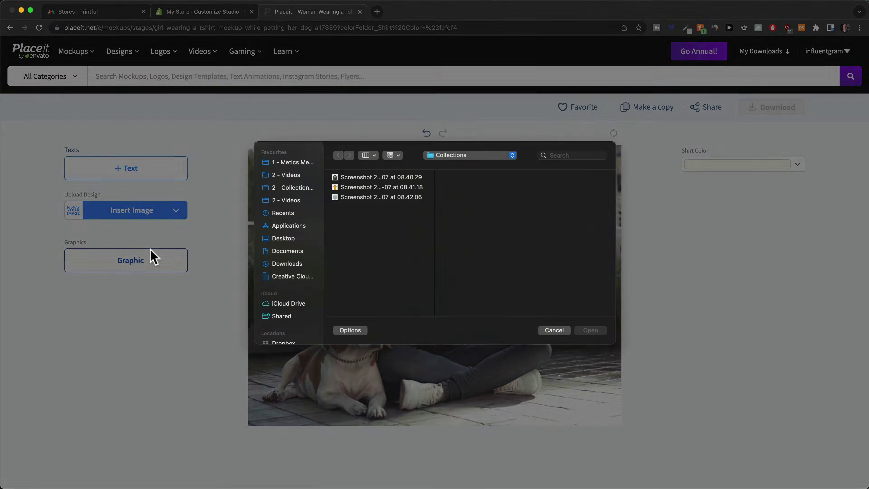
left_click(445, 159)
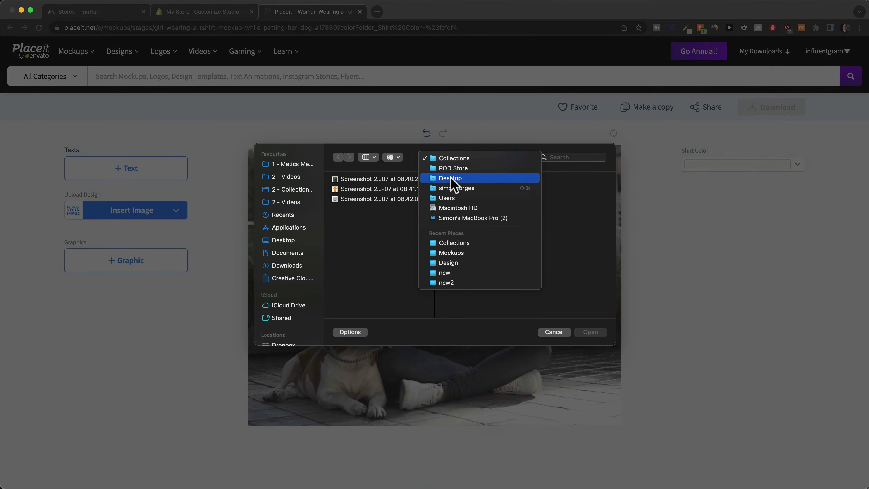
left_click(452, 168)
left_click(459, 188)
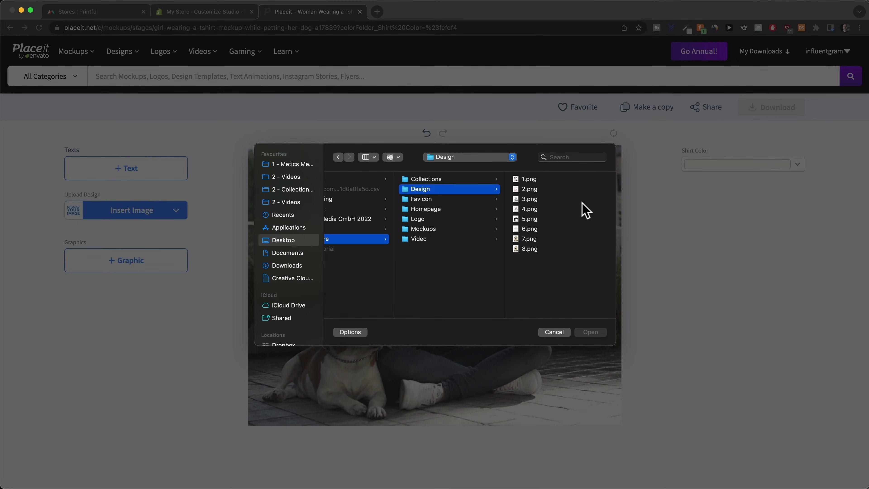
left_click(544, 190)
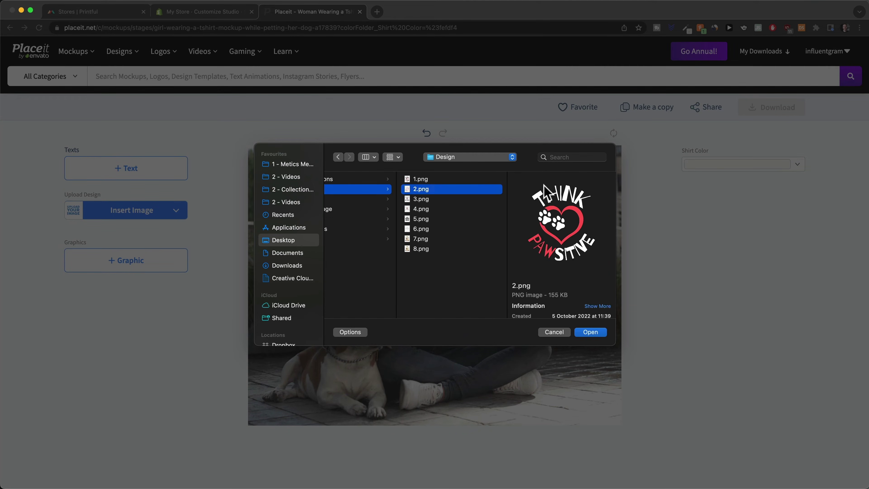
left_click(441, 180)
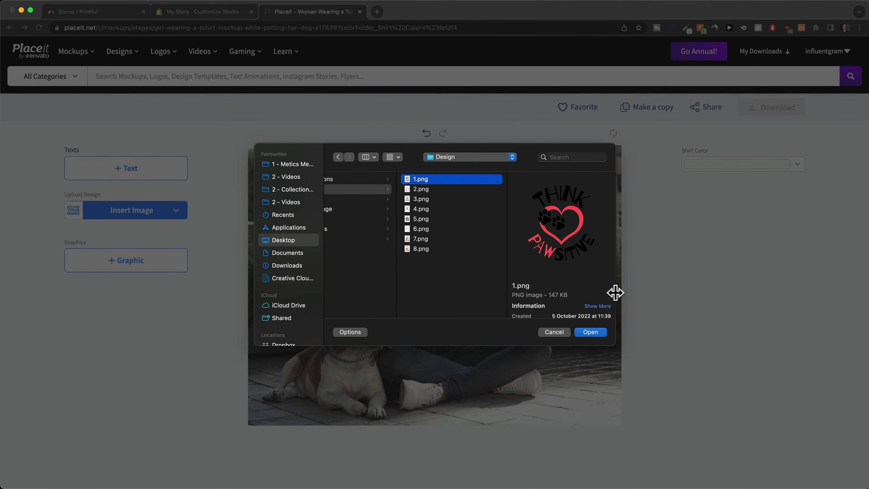
left_click(593, 333)
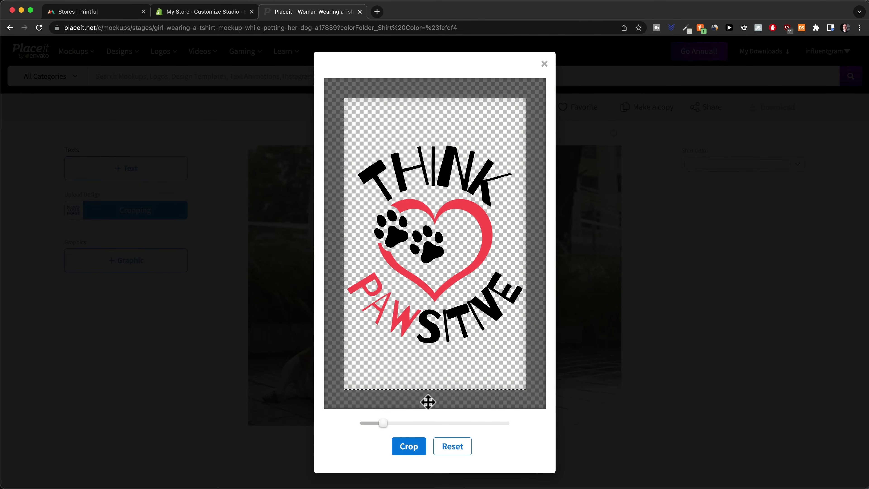
Step: Crop the Think Pawsitive design for the shirt and download the mockup of the woman petting her dog
left_click_drag(383, 422, 384, 421)
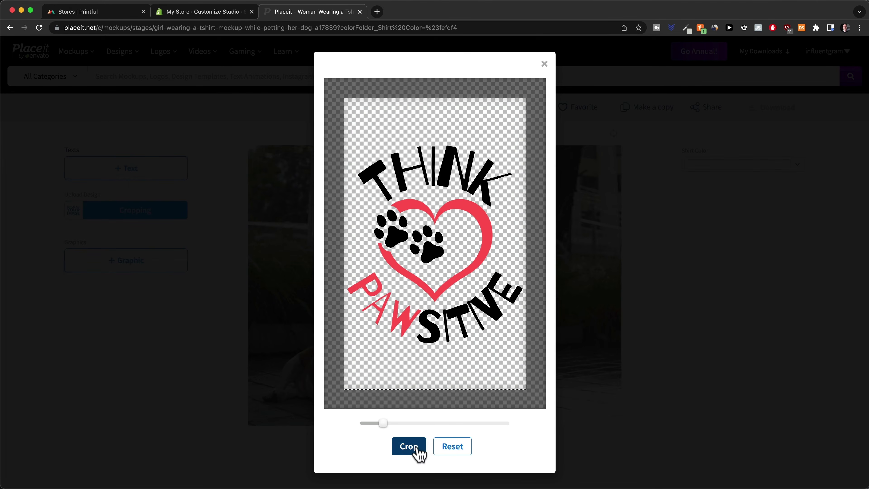
left_click(423, 448)
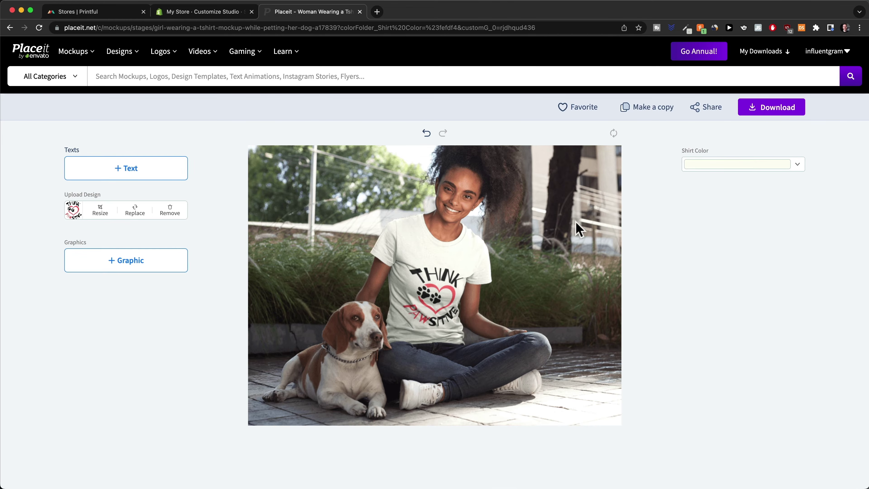
left_click(769, 110)
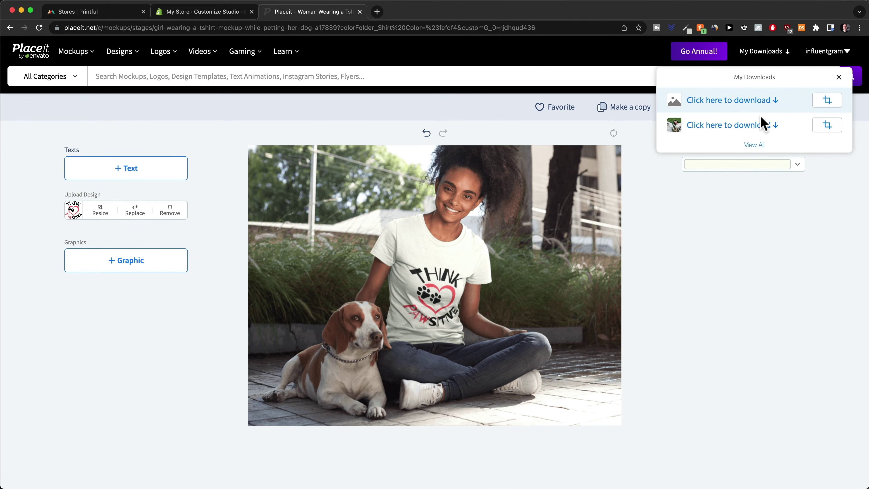
left_click(771, 110)
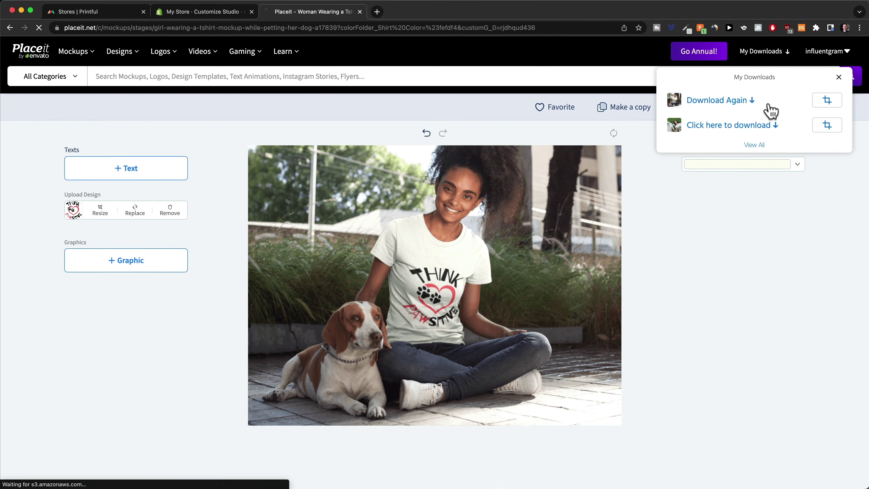
left_click(735, 266)
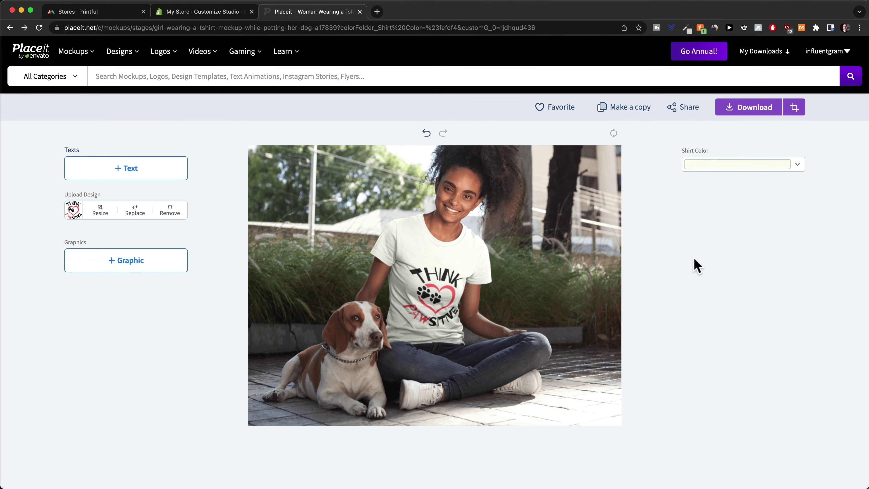
Step: Browse the templates with the same model, open the T-shirt mockup featuring a group of friends and examine its preview
scroll(694, 262, "down", 12)
scroll(693, 264, "down", 3)
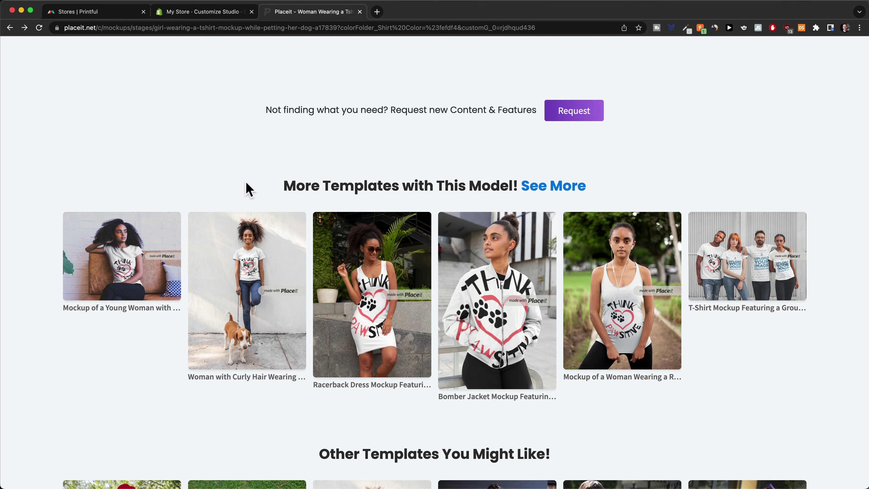
scroll(248, 188, "up", 15)
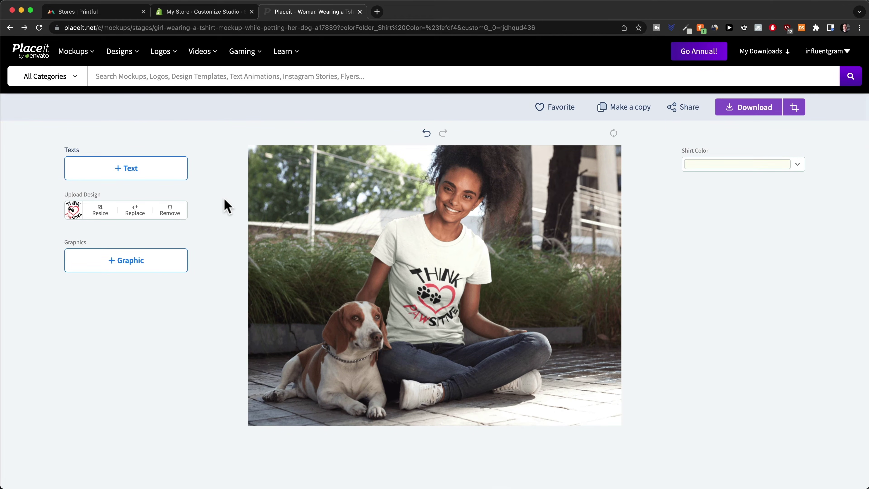
scroll(227, 206, "down", 15)
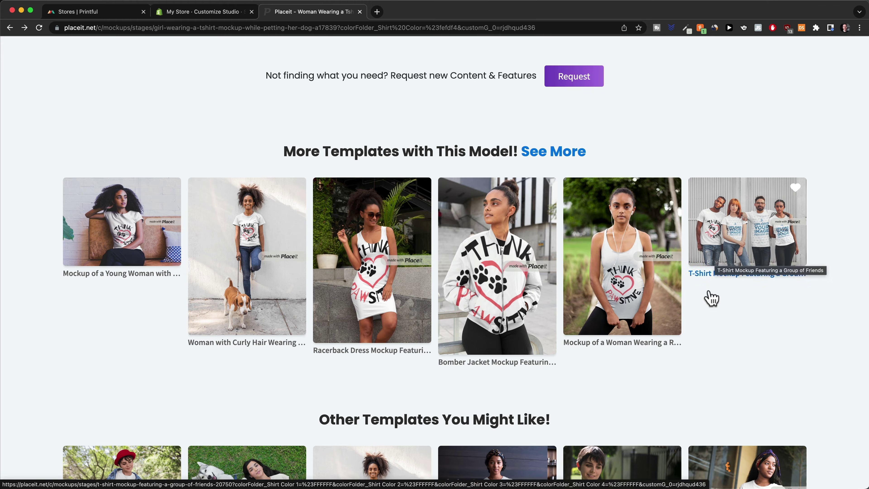
scroll(751, 359, "up", 1)
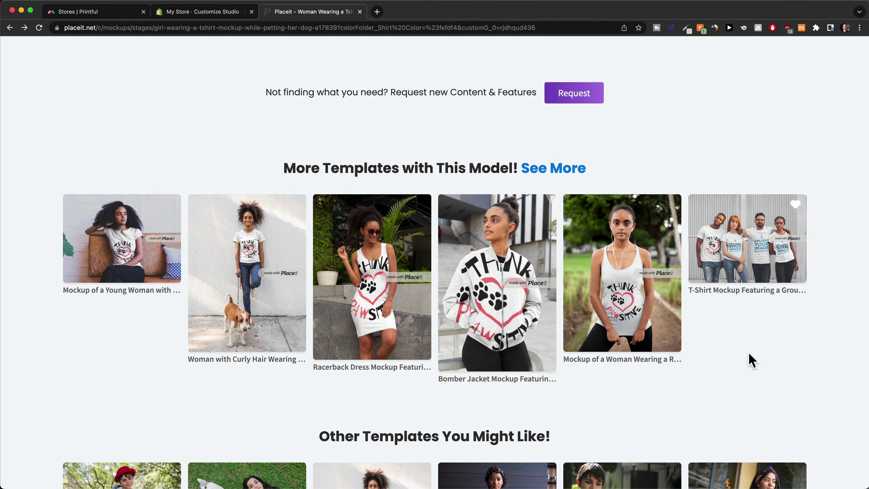
left_click(732, 255)
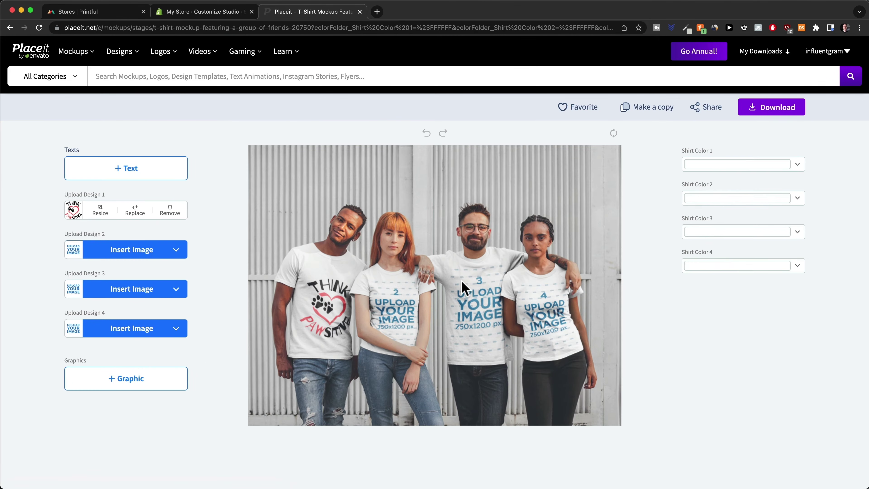
scroll(410, 261, "down", 3)
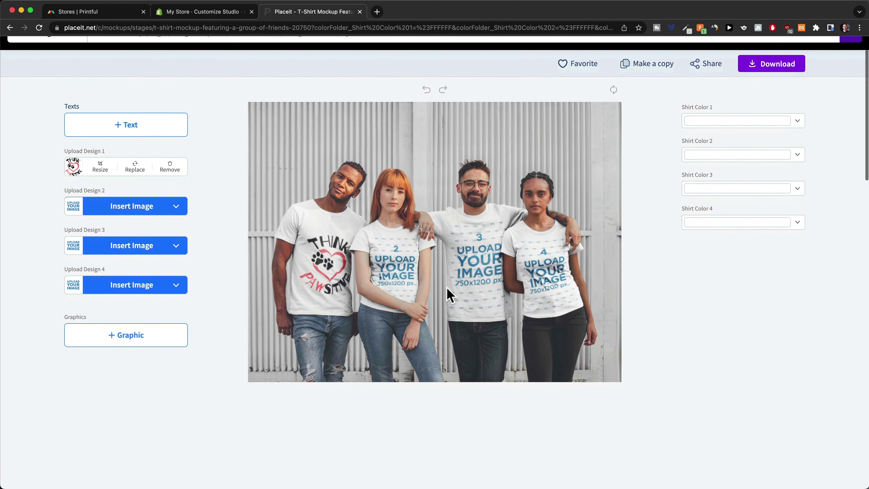
scroll(407, 266, "up", 5)
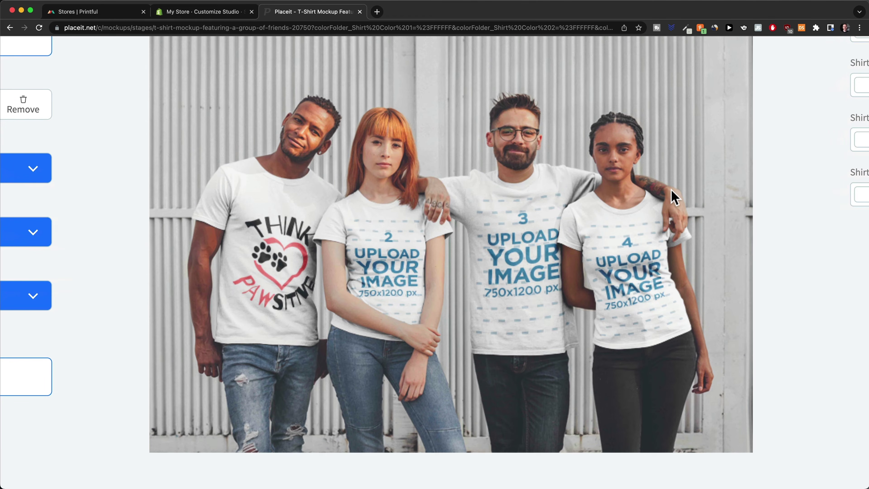
scroll(674, 197, "down", 5)
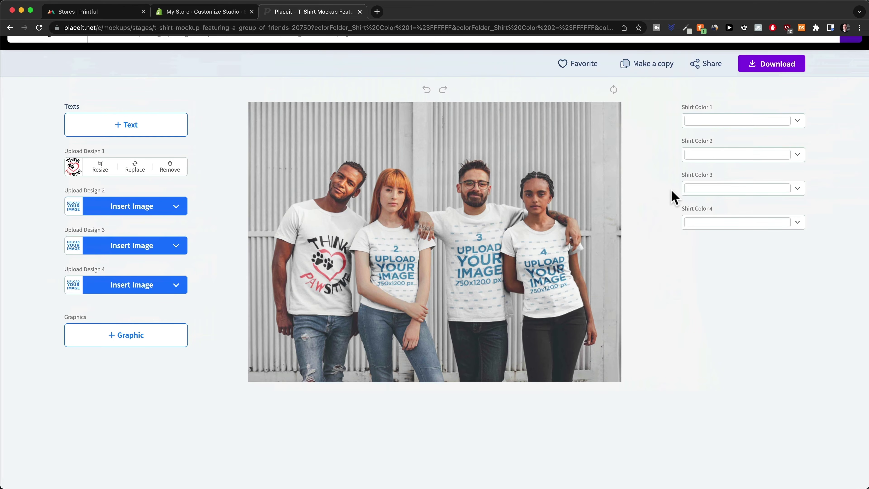
scroll(620, 257, "up", 2)
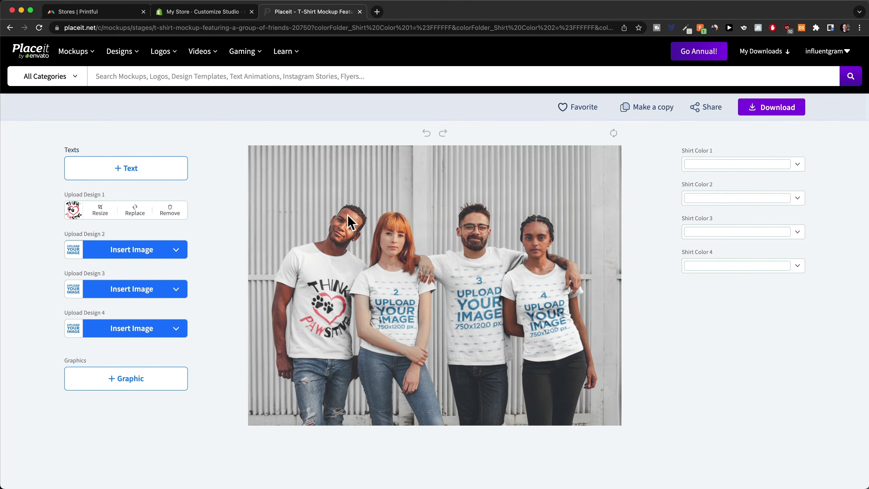
Step: Search the templates for "hoodie mockup video" and view the pullover hoodie video featuring a serious man up close
left_click(100, 78)
type("hoodie")
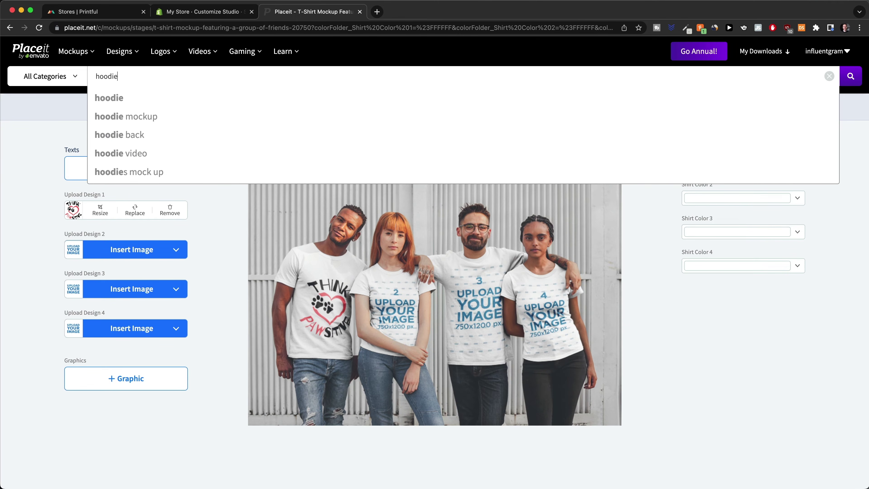
type(" mockup video")
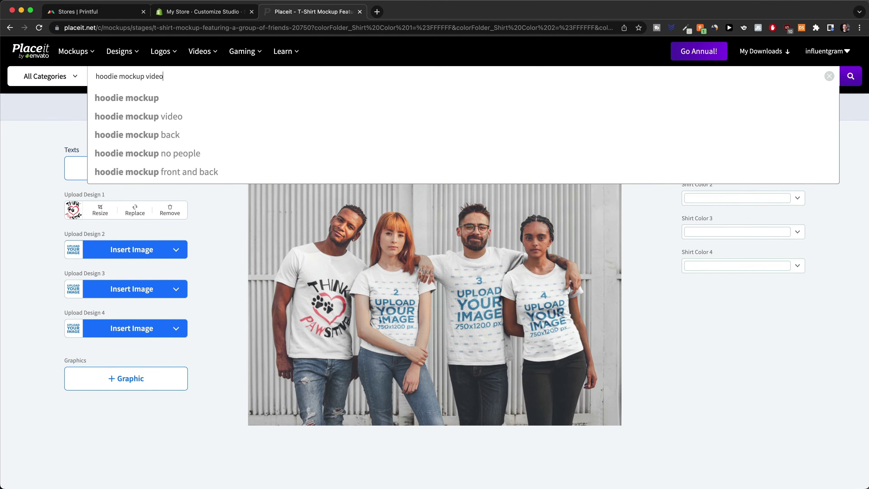
key("Return")
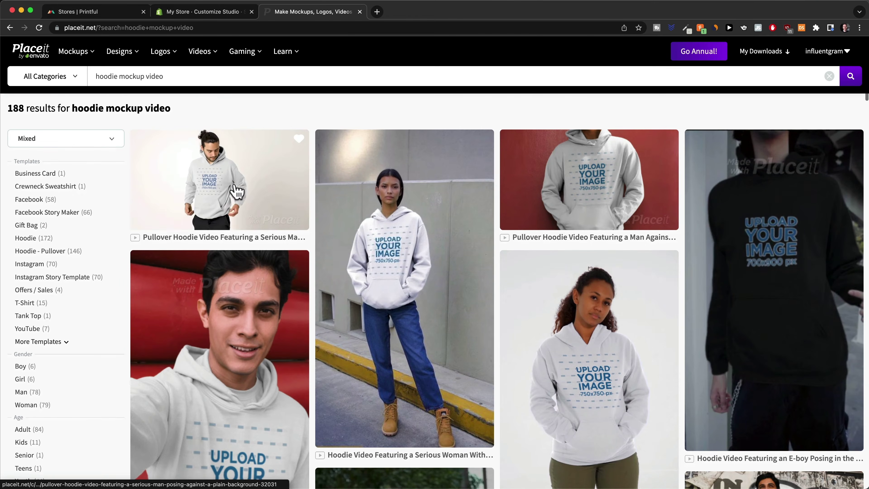
scroll(215, 188, "up", 5)
scroll(215, 189, "left", 2)
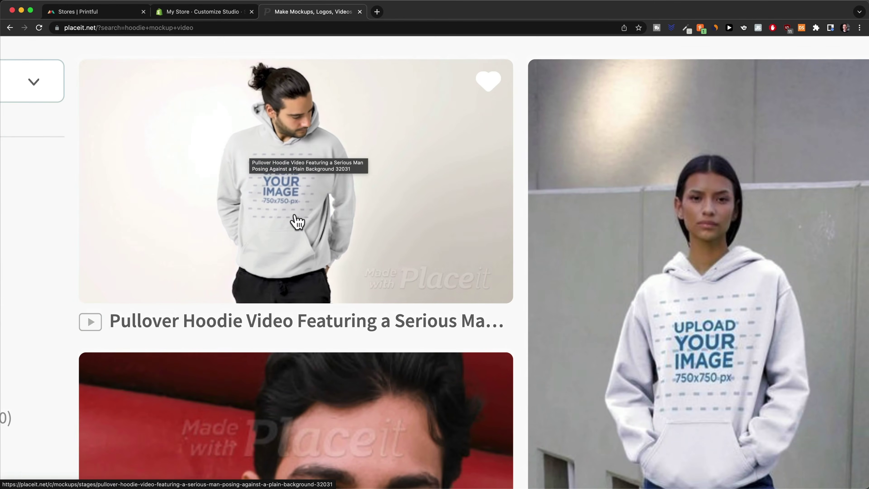
scroll(297, 222, "left", 2)
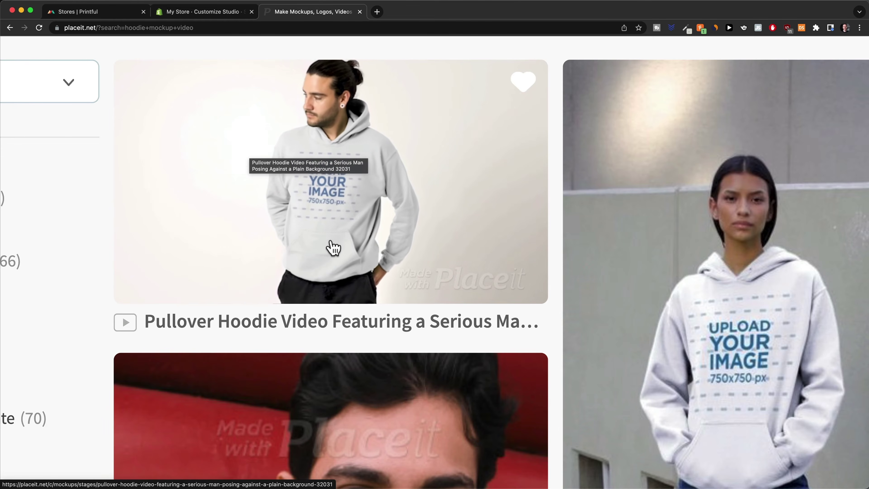
scroll(336, 241, "left", 2)
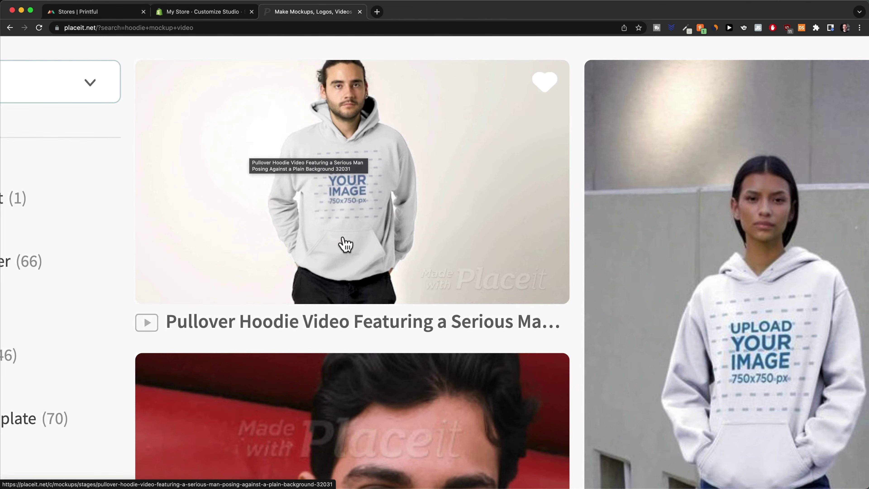
scroll(357, 206, "down", 5)
scroll(438, 132, "down", 2)
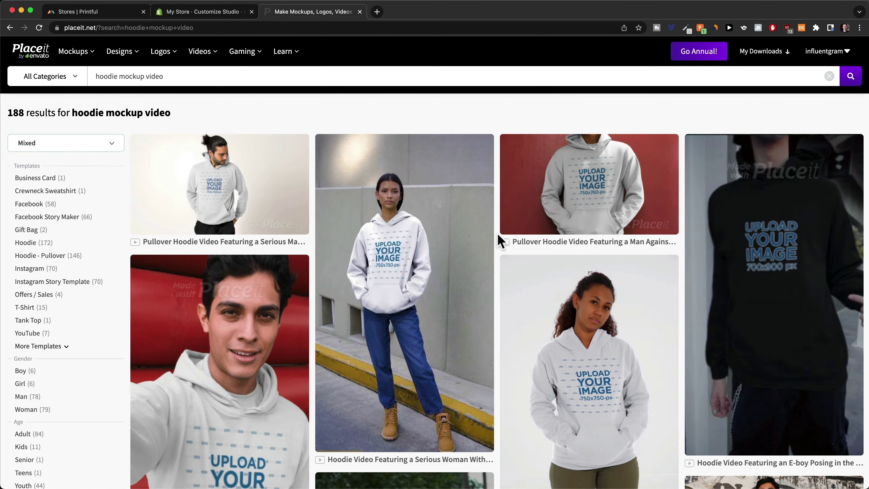
Step: Look through the hoodie video mockup results to examine the available models and settings
scroll(500, 241, "down", 3)
scroll(500, 240, "down", 1)
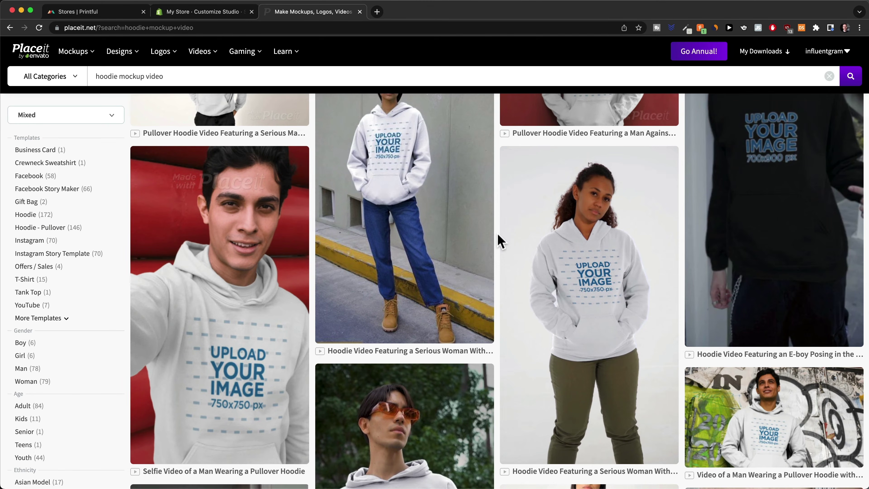
scroll(501, 241, "down", 12)
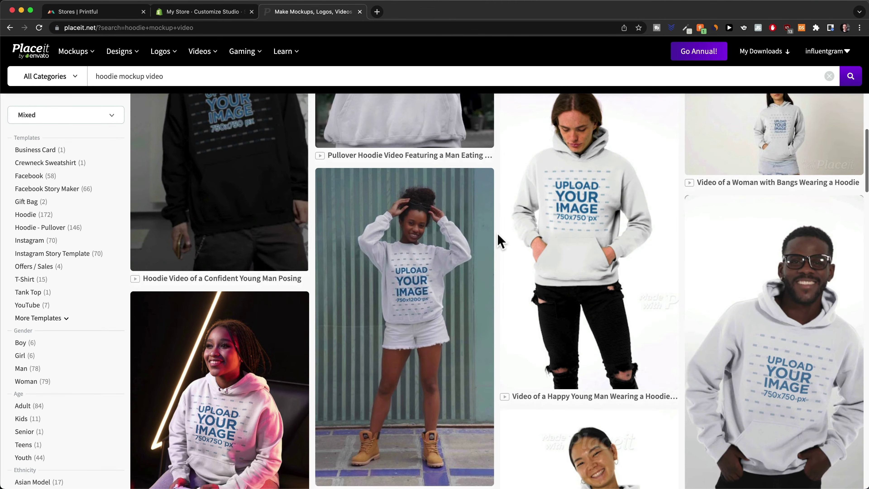
scroll(506, 250, "down", 5)
scroll(509, 250, "down", 1)
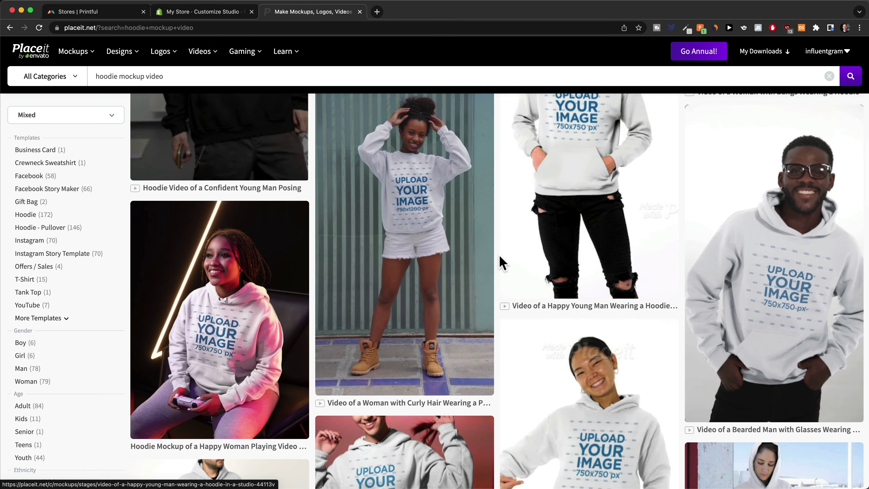
scroll(500, 264, "down", 12)
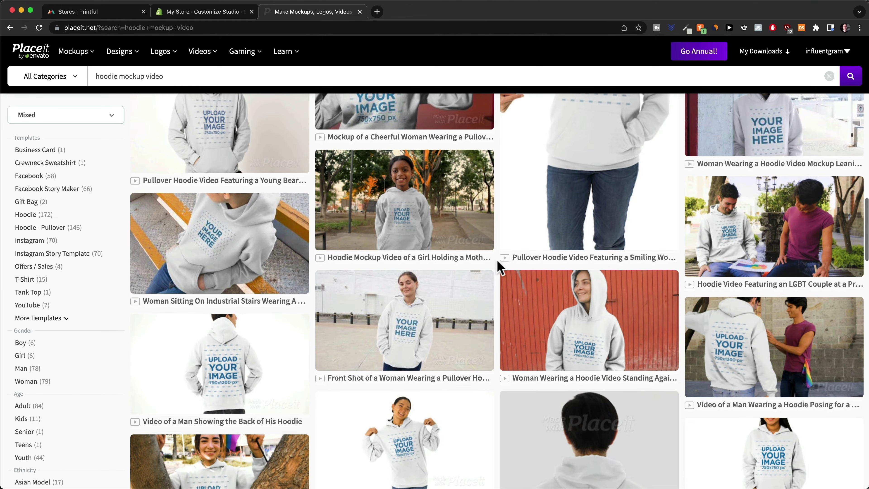
scroll(498, 258, "down", 10)
scroll(498, 271, "up", 20)
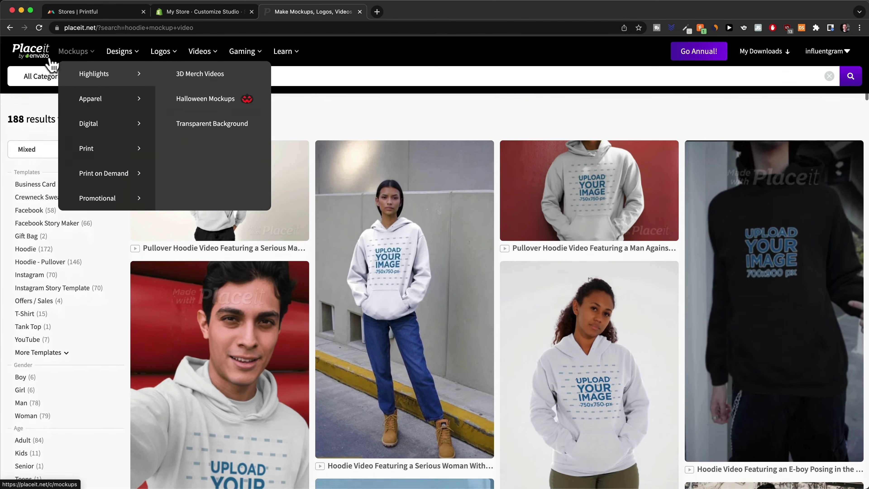
mouse_move(76, 51)
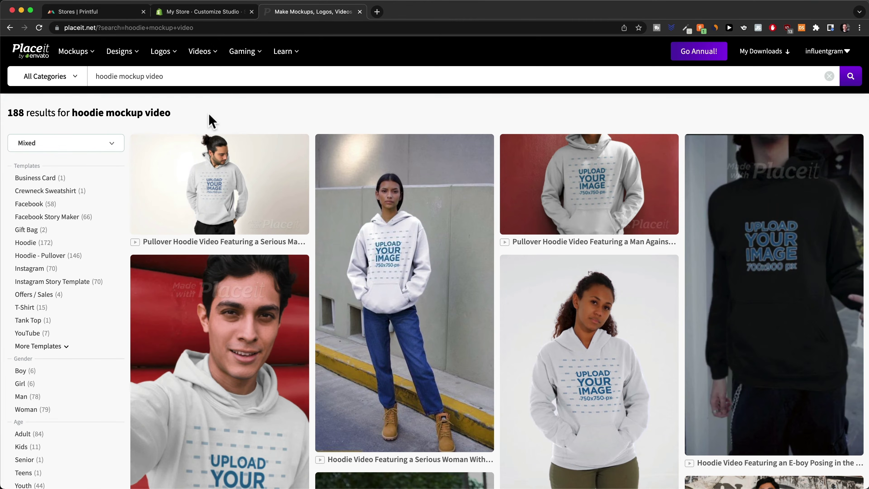
Step: Close the Placeit page to return to the Shopify theme editor and set the "Introduce your brand" heading to "🐾 Apparel For True Dog Lovers 🐾"
key("super+w")
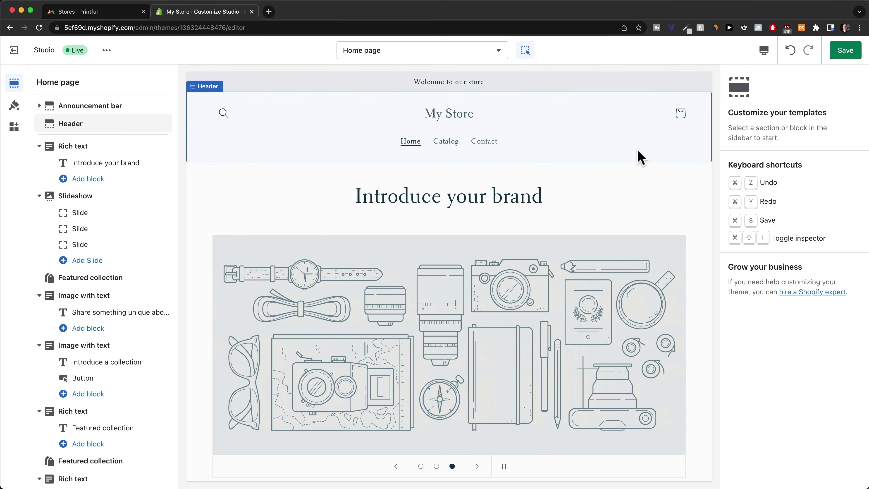
left_click(421, 197)
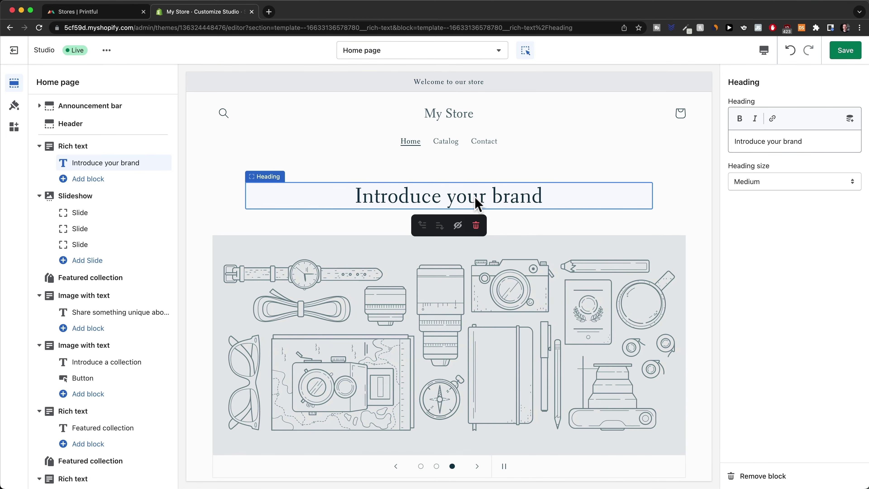
left_click_drag(803, 141, 712, 141)
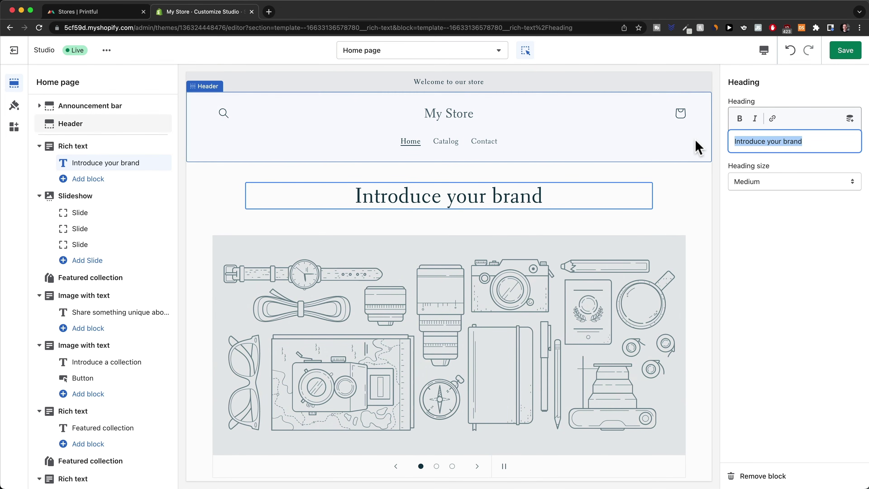
type("🐾 Apparel For True Dog Lovers 🐾")
scroll(568, 196, "up", 3)
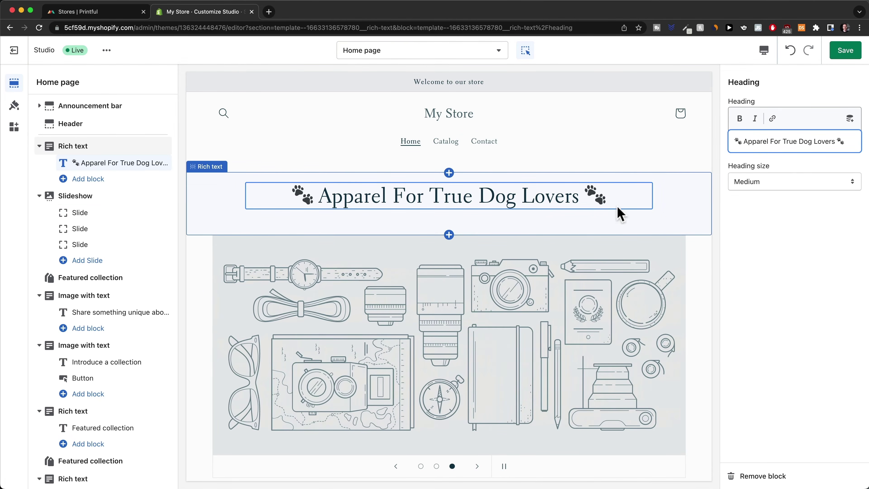
Step: Open the image library to choose a new image for the first slide of the home page slideshow
scroll(613, 191, "down", 1)
scroll(548, 206, "down", 5)
left_click(495, 228)
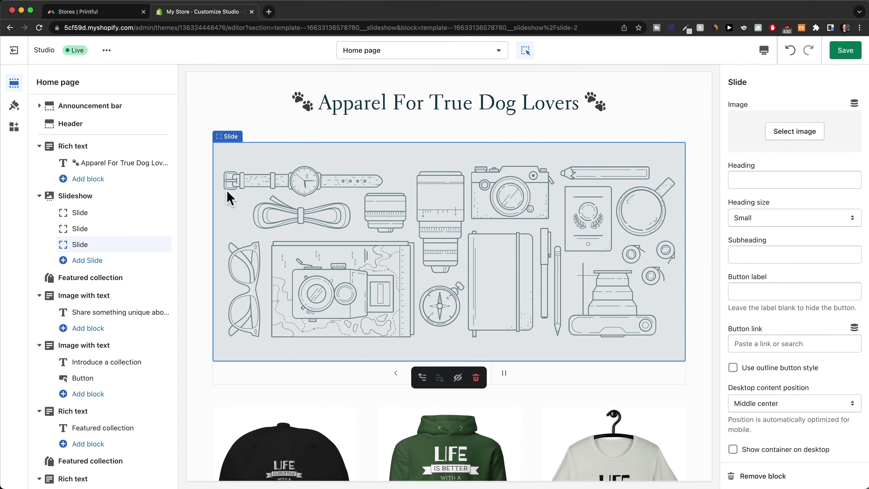
left_click(104, 214)
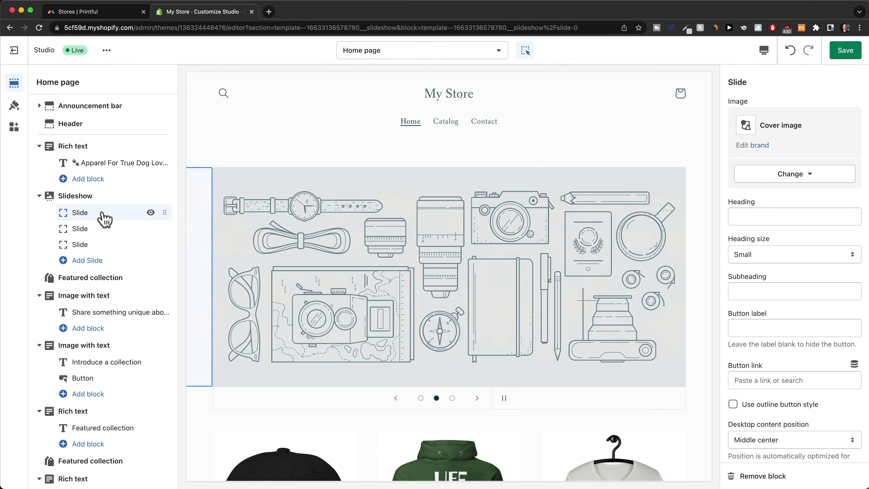
left_click(798, 175)
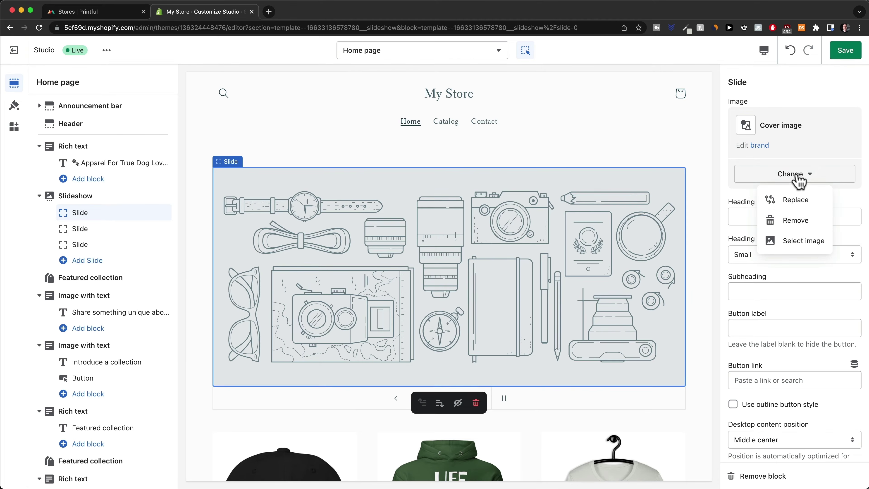
left_click(795, 240)
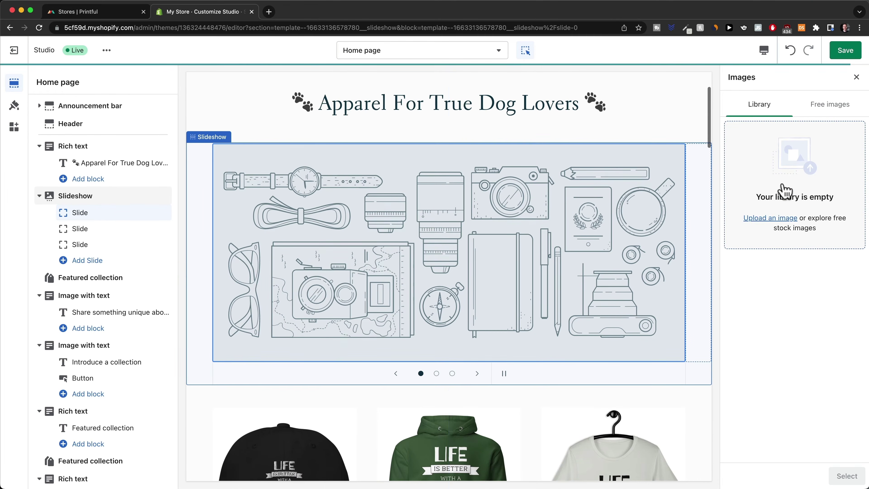
Step: Start an image upload and browse to the Mockups folder inside POD Store
left_click(780, 218)
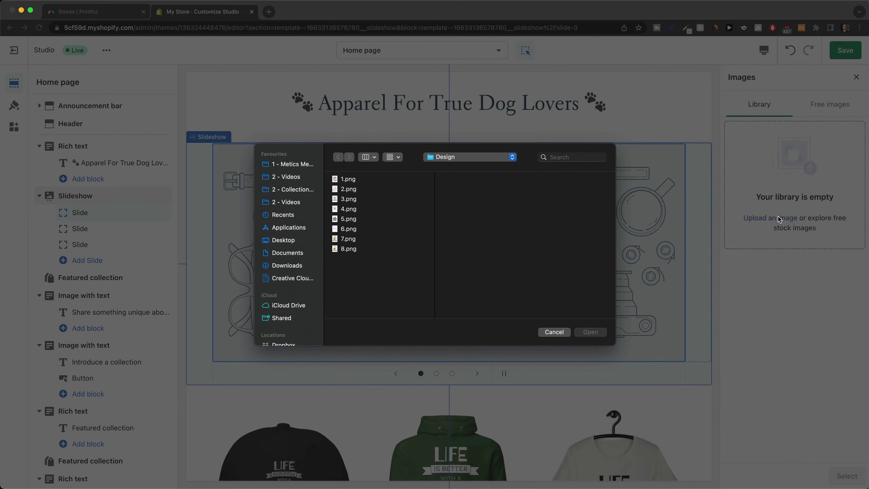
left_click(451, 158)
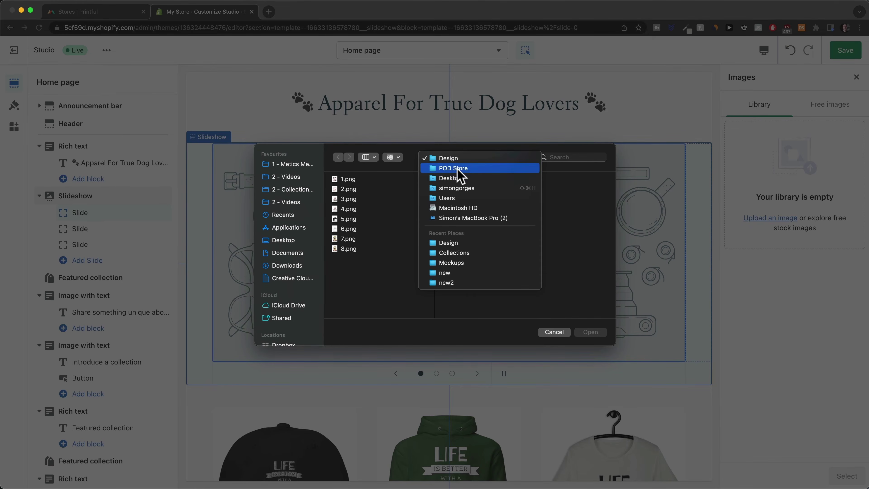
left_click(456, 168)
left_click(478, 229)
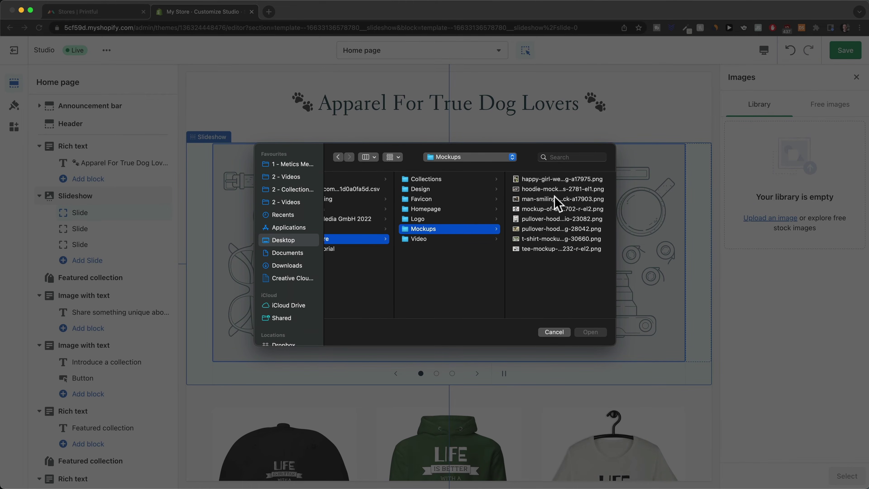
Step: Preview the T-shirt and hoodie mockup images in the Mockups folder to compare them for the slide
left_click(553, 180)
key("space")
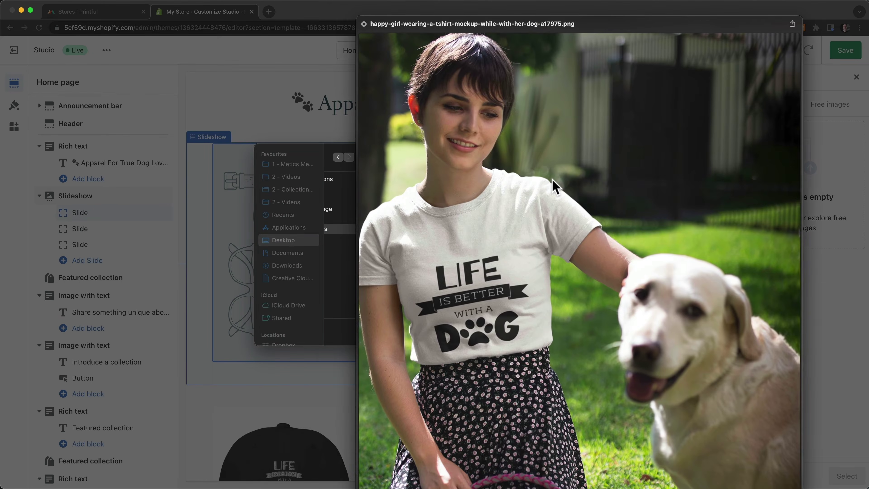
key("Down")
key("Down")
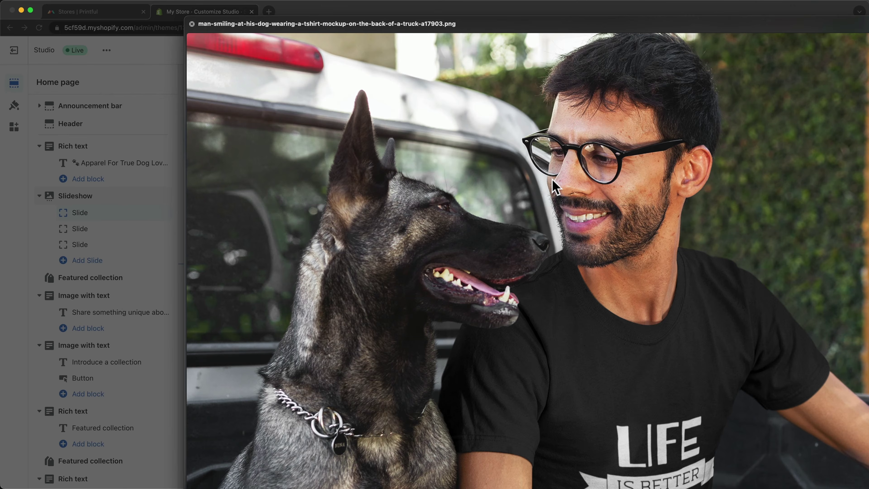
key("Down")
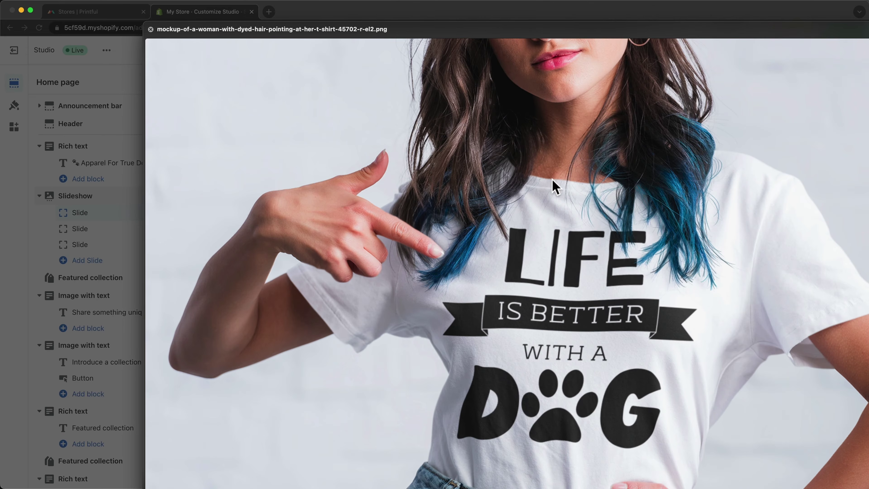
key("Down")
key("space")
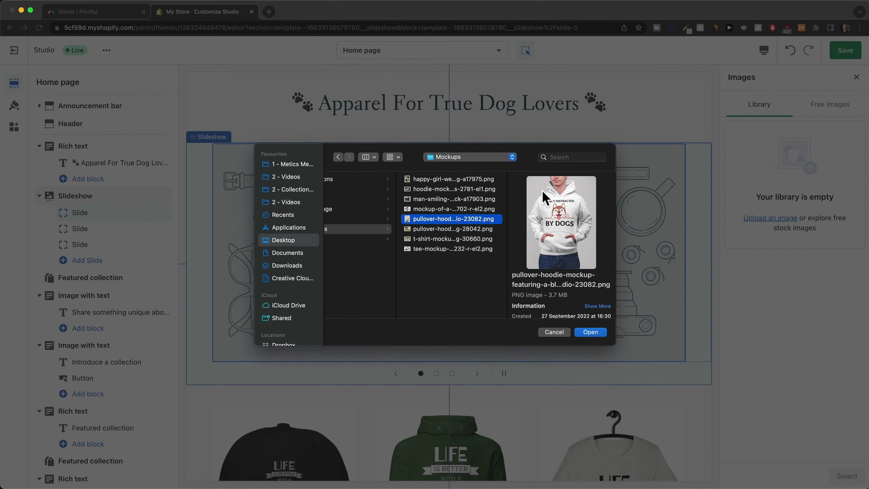
left_click(487, 228)
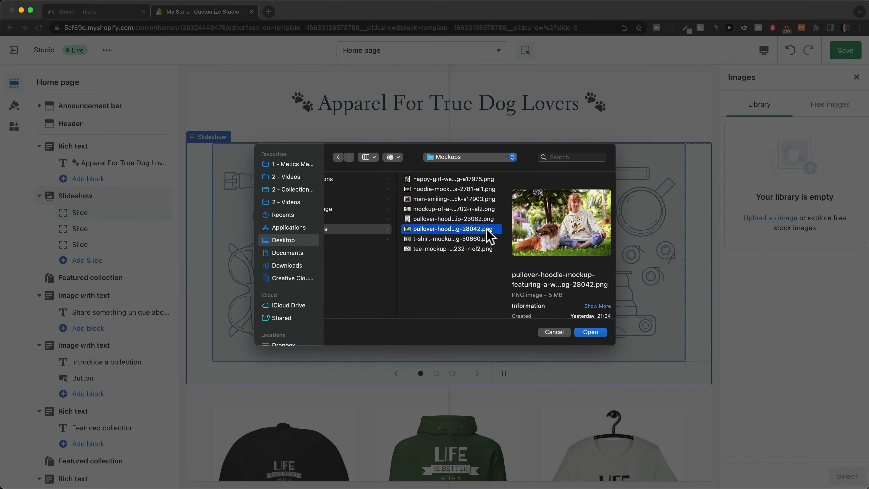
left_click(473, 241)
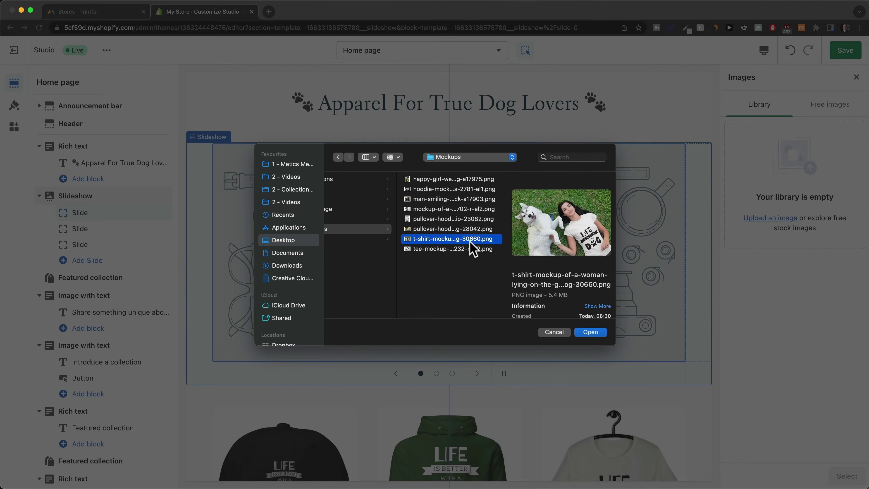
Step: Upload the tee mockup of a mother posing (232-r-el2.png), apply it to the first slide and save the theme
left_click(467, 249)
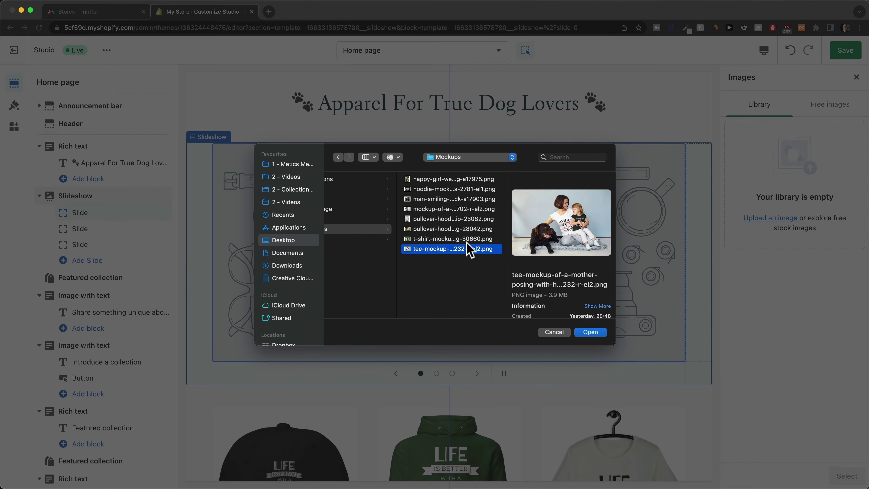
left_click(585, 333)
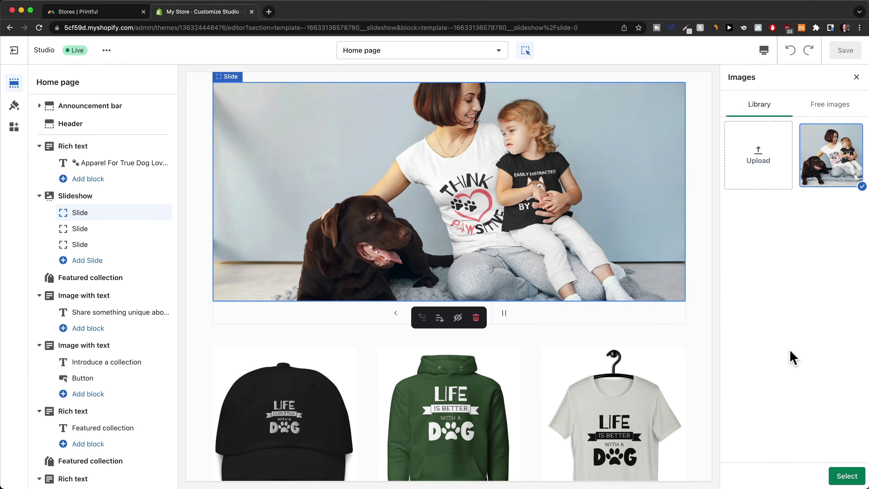
left_click(847, 476)
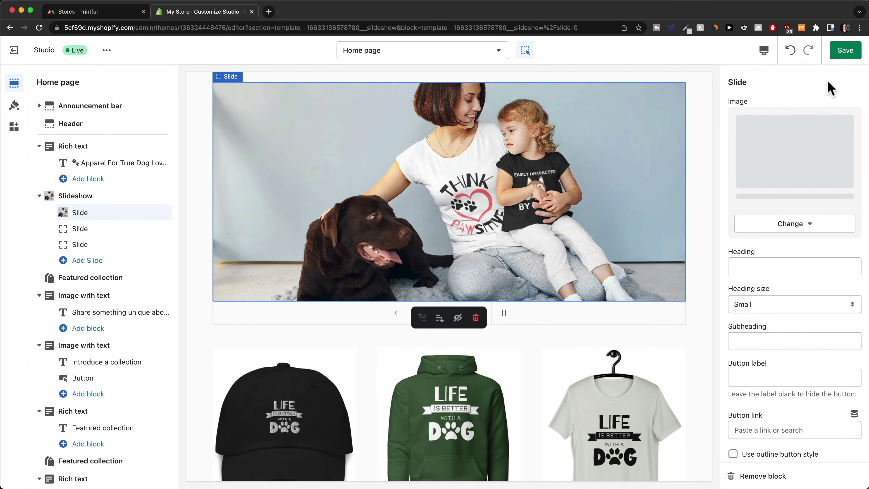
left_click(845, 55)
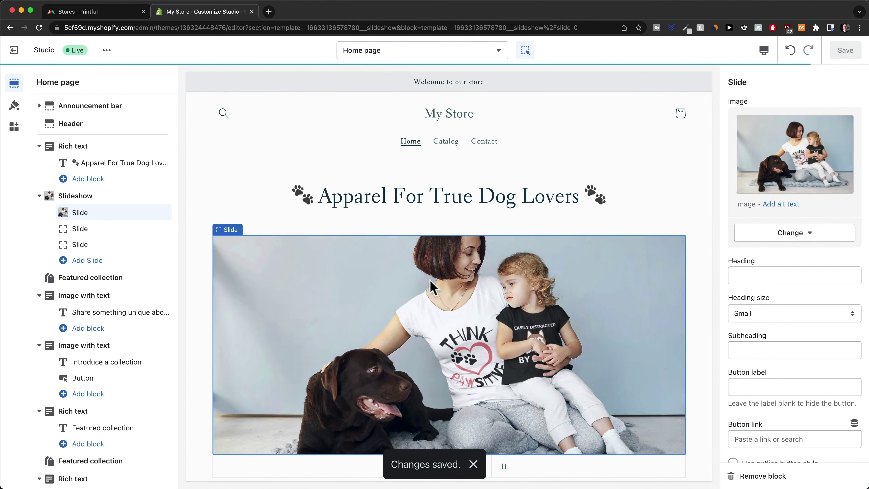
Step: Go through the second and third slideshow slides to view their image settings, and return to the first slide
scroll(486, 329, "down", 3)
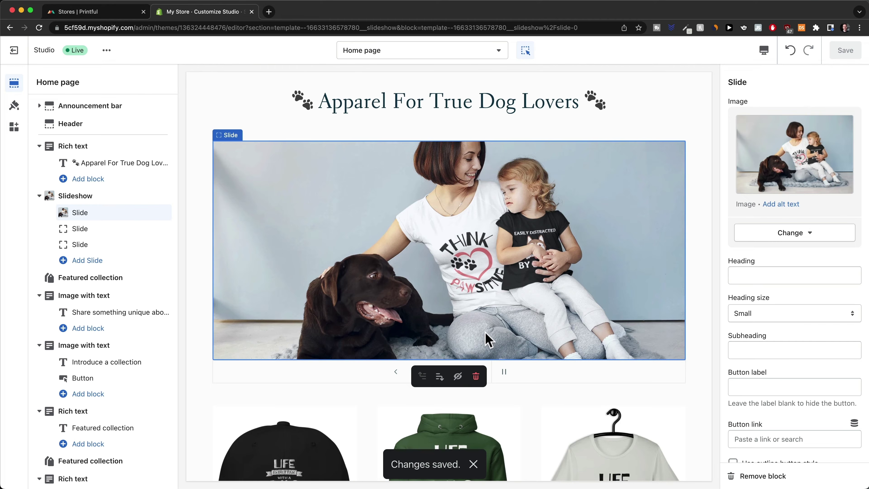
left_click(118, 229)
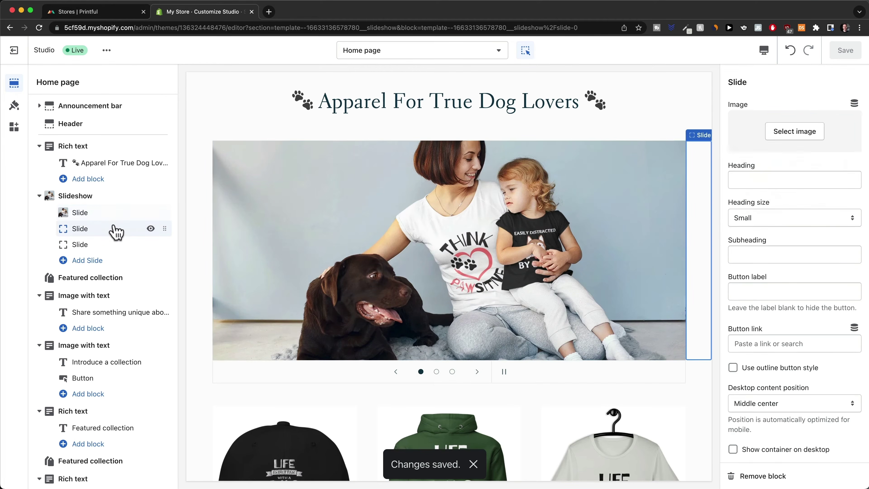
left_click(113, 247)
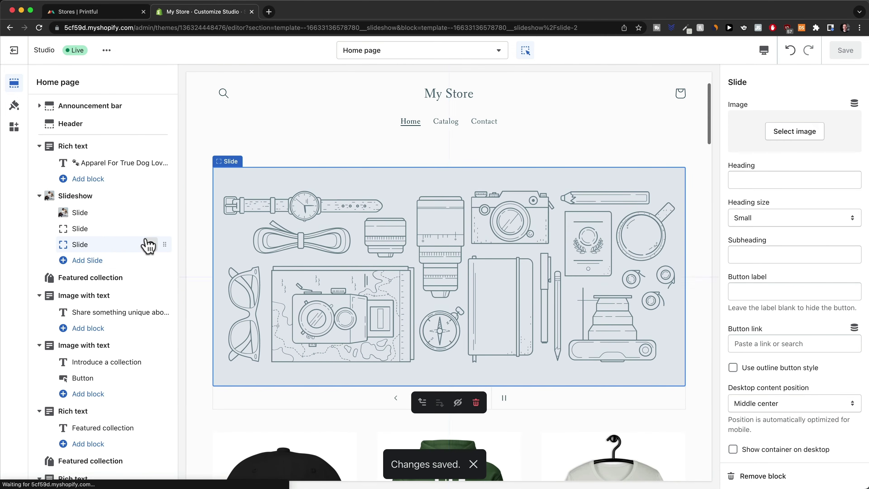
left_click(118, 214)
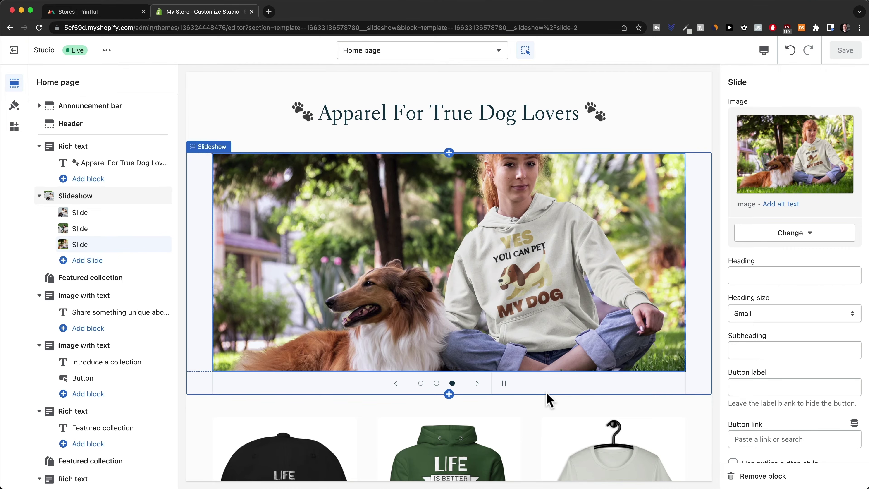
Step: Add a Collection list section to the home page, place it directly below the Slideshow and save the theme
scroll(549, 400, "down", 3)
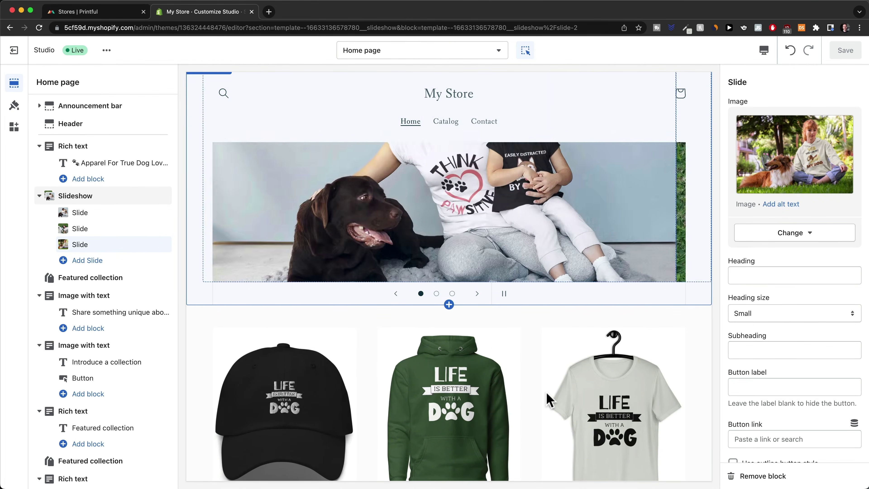
scroll(549, 398, "down", 3)
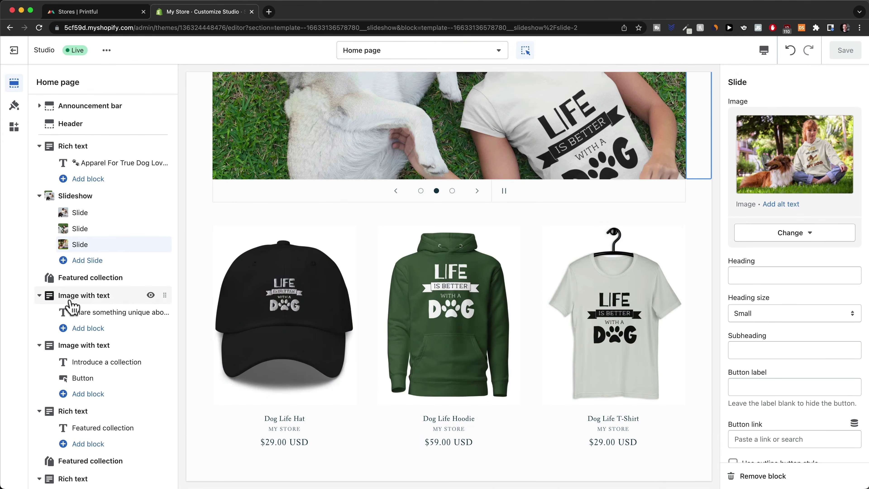
scroll(115, 332, "down", 2)
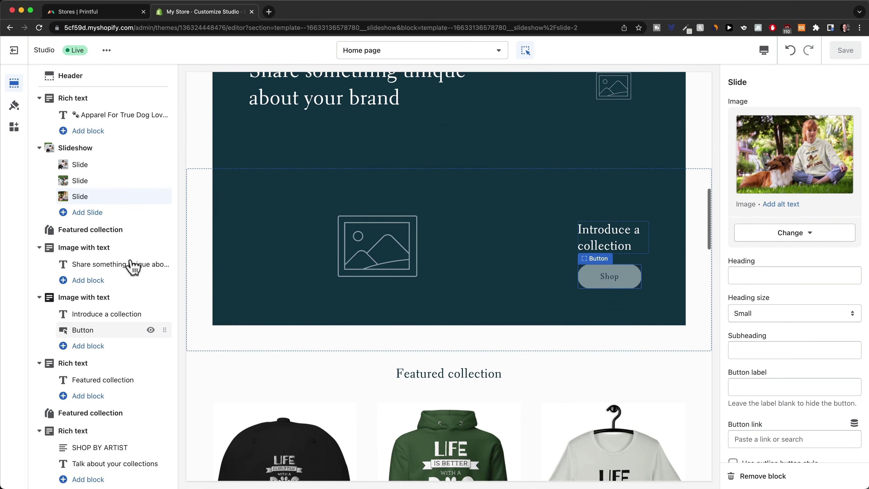
scroll(118, 237, "down", 6)
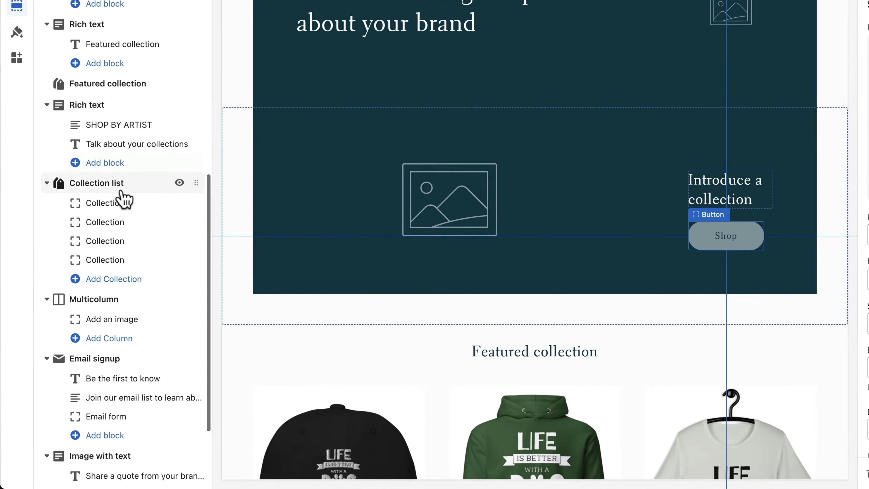
scroll(124, 191, "down", 1)
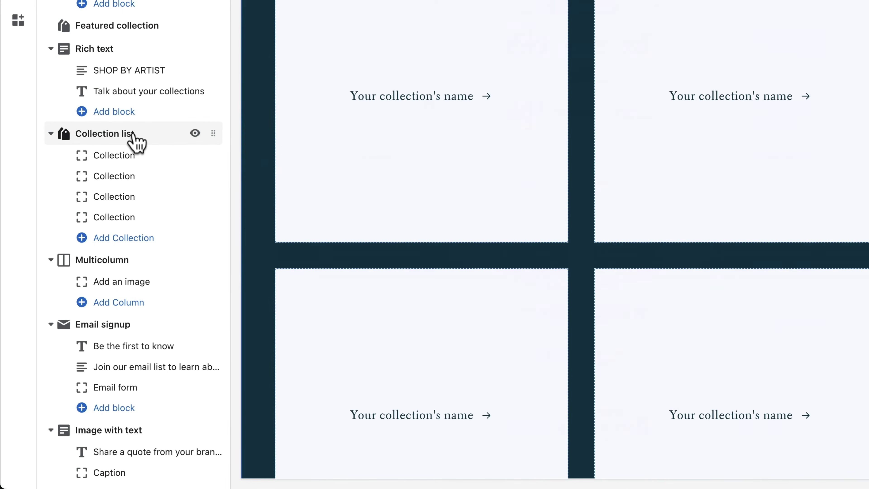
scroll(138, 146, "down", 3)
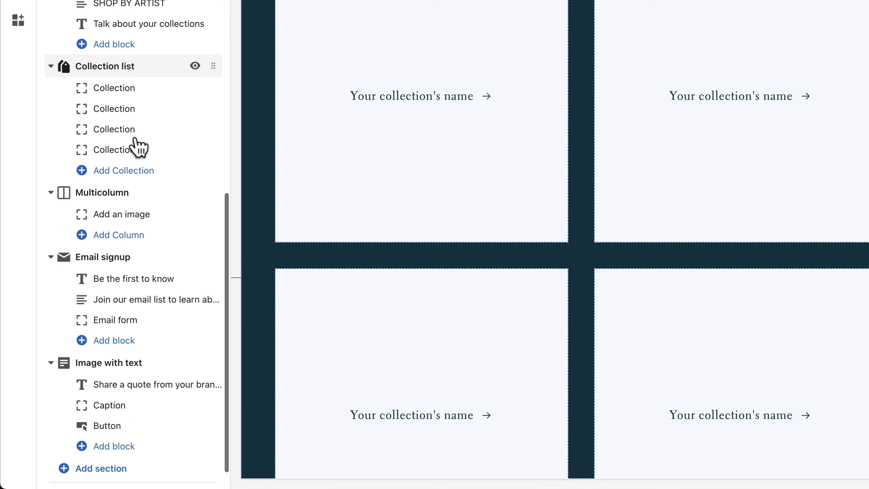
left_click(85, 440)
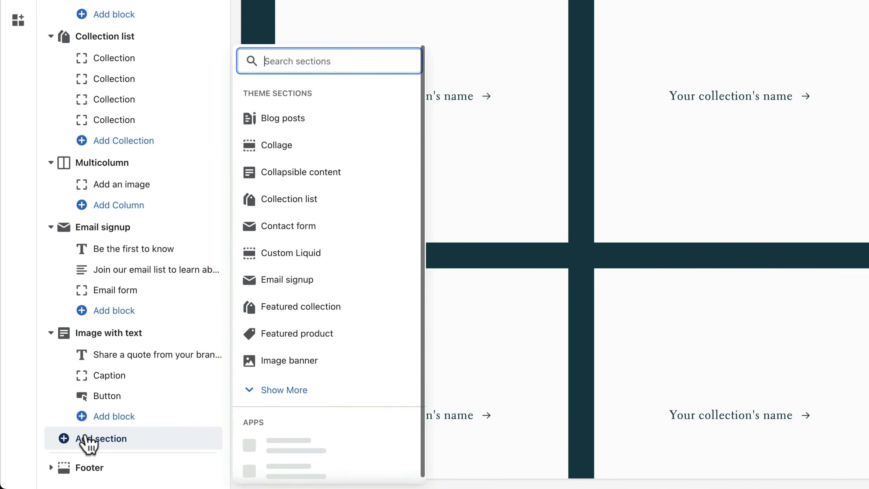
type("collection")
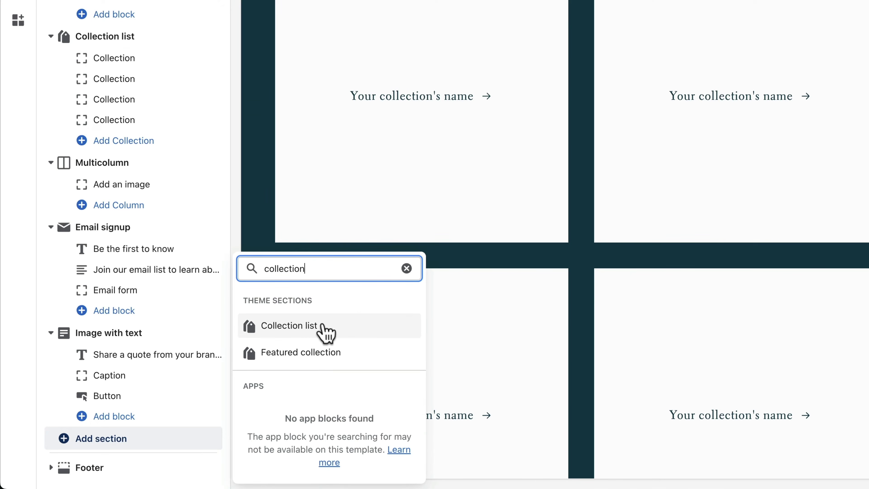
left_click(376, 330)
left_click_drag(212, 333, 162, 288)
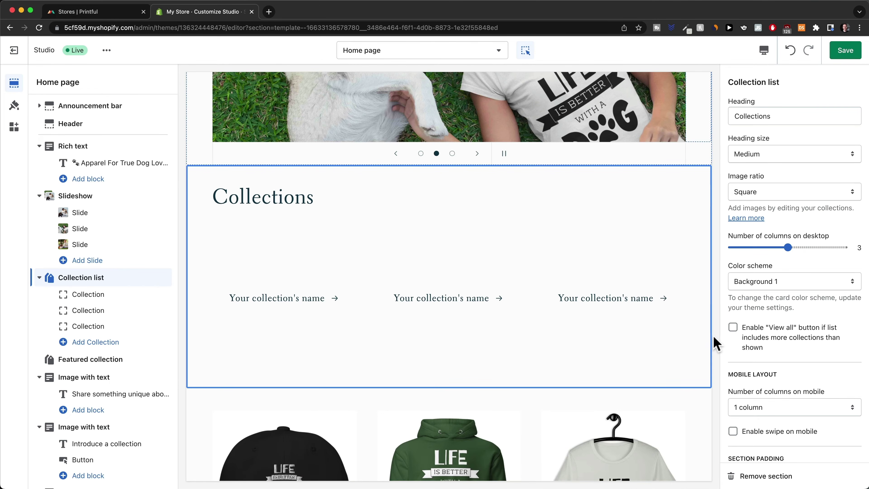
left_click(848, 57)
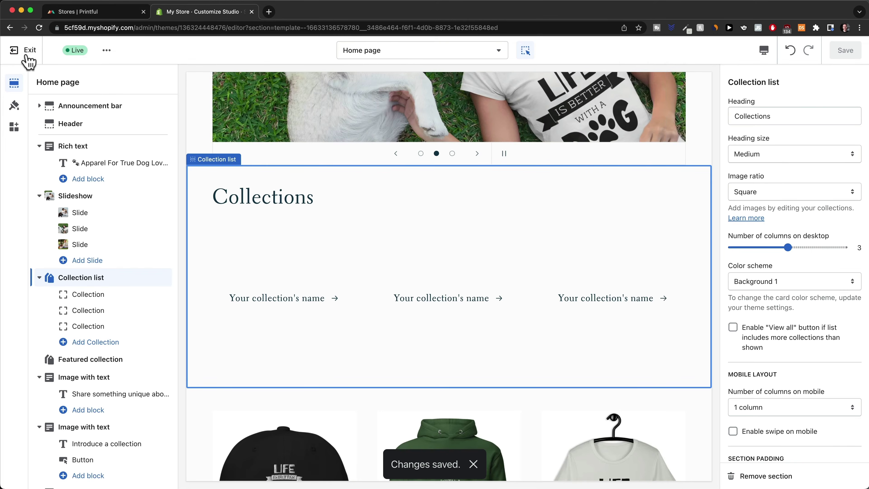
Step: Leave the theme editor, open the product collections and delete the Home Page collection
left_click(29, 61)
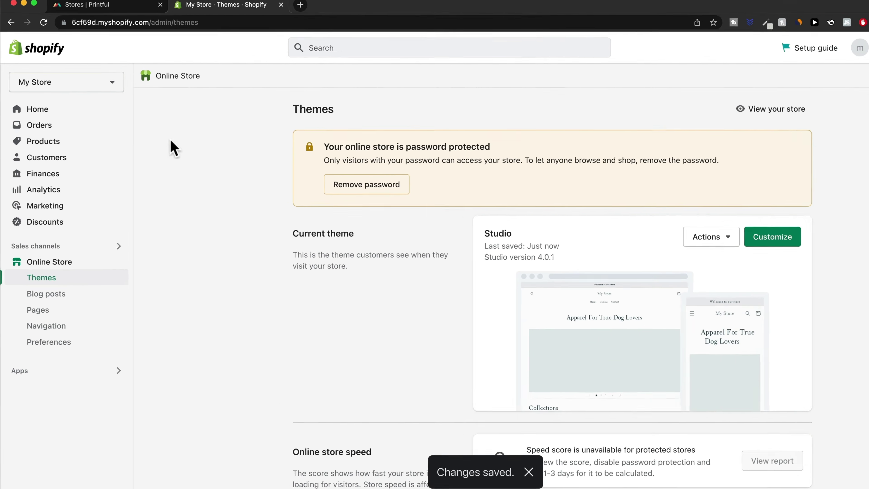
left_click(59, 141)
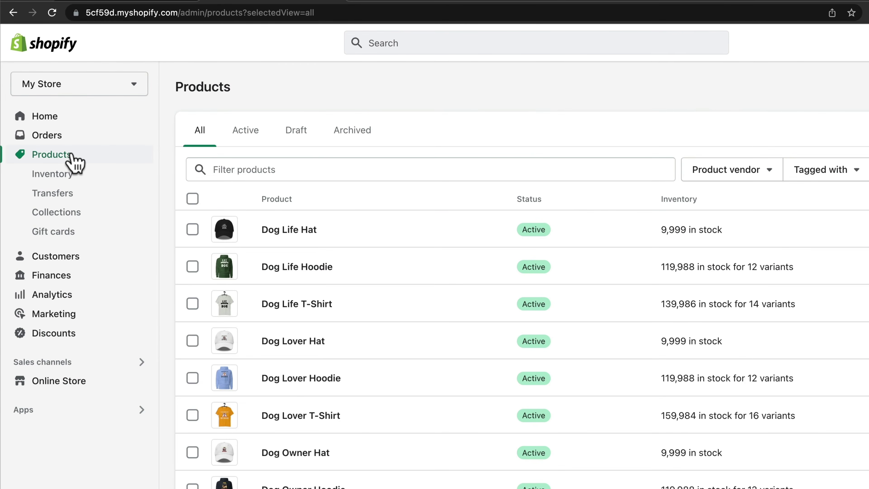
left_click(76, 215)
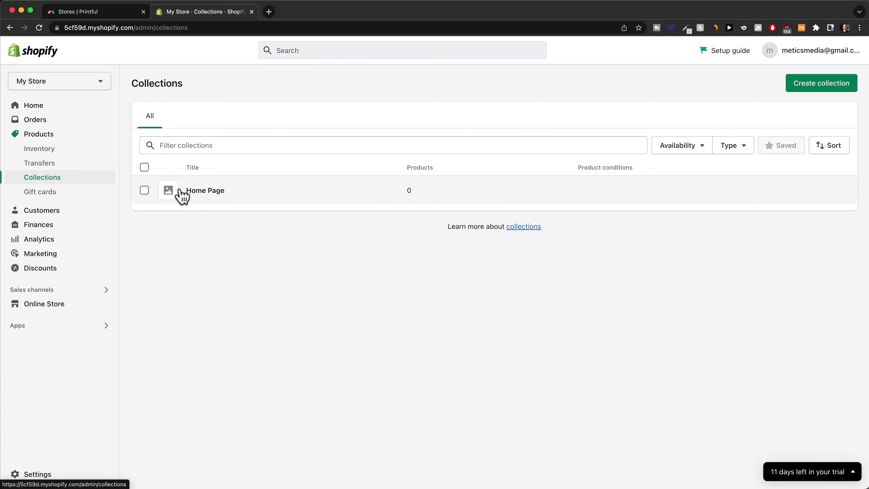
left_click(144, 190)
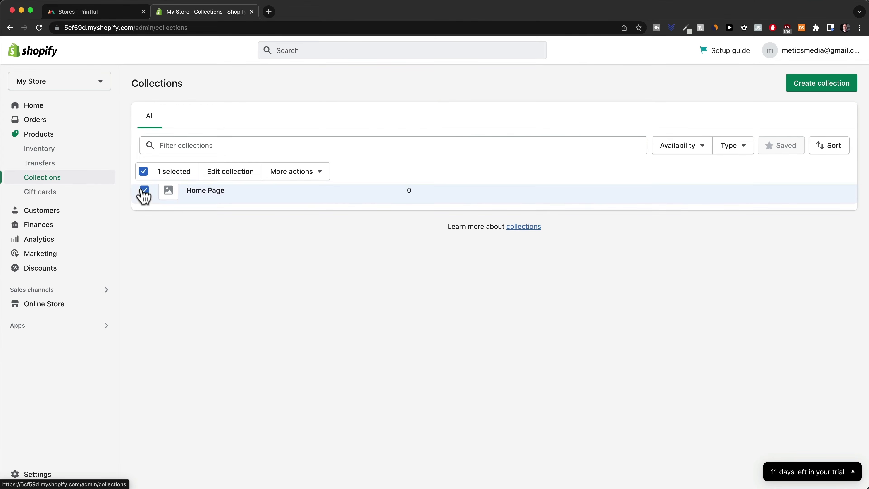
left_click(277, 173)
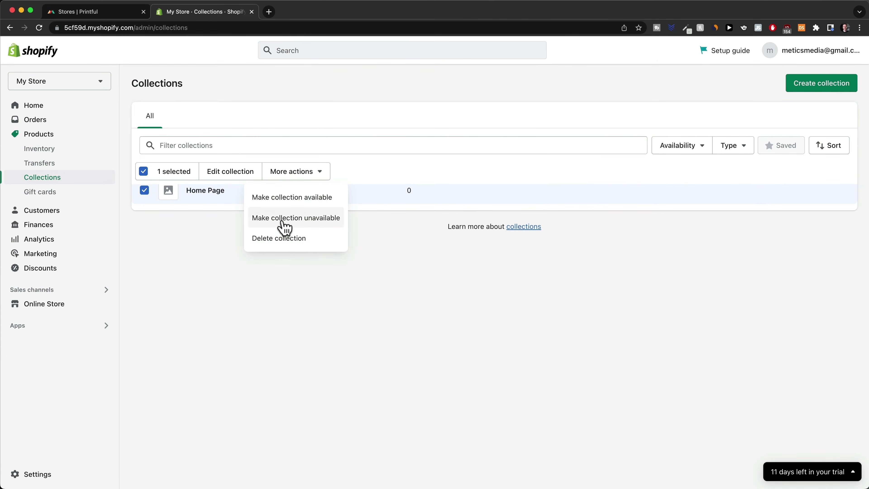
left_click(273, 238)
left_click(572, 298)
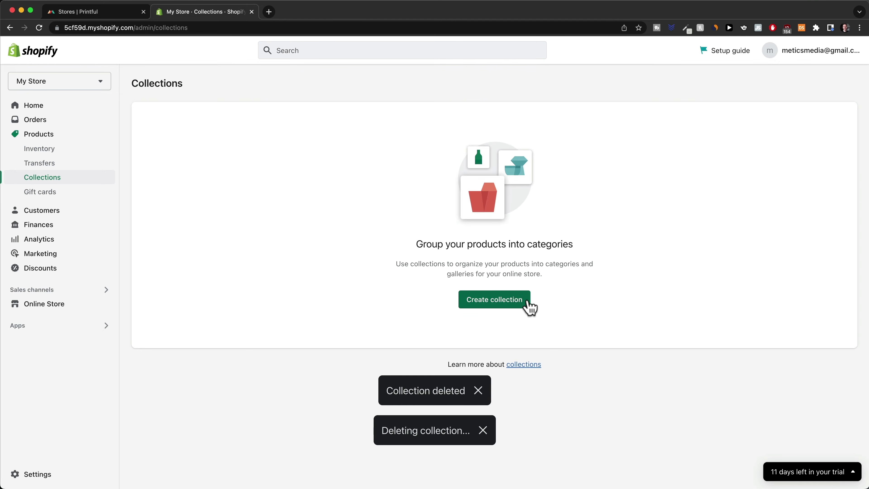
Step: Start a new collection titled T-Shirts and set its collection type to Manual
left_click(518, 306)
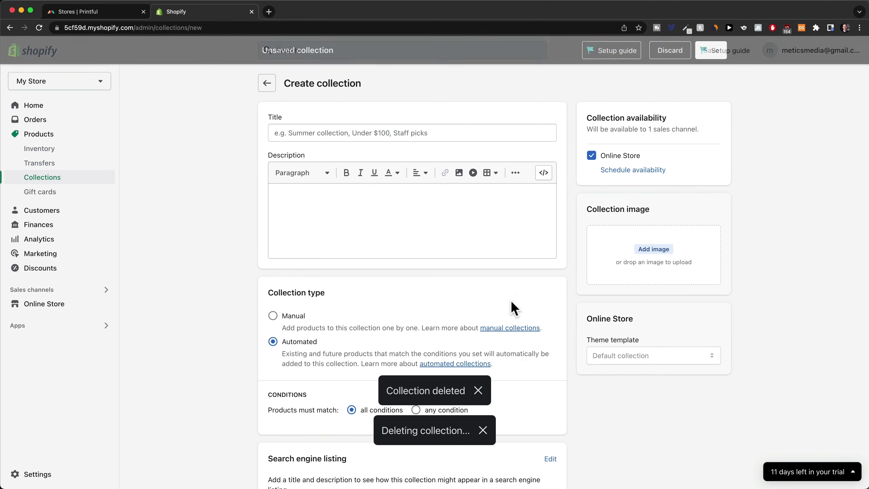
left_click(357, 131)
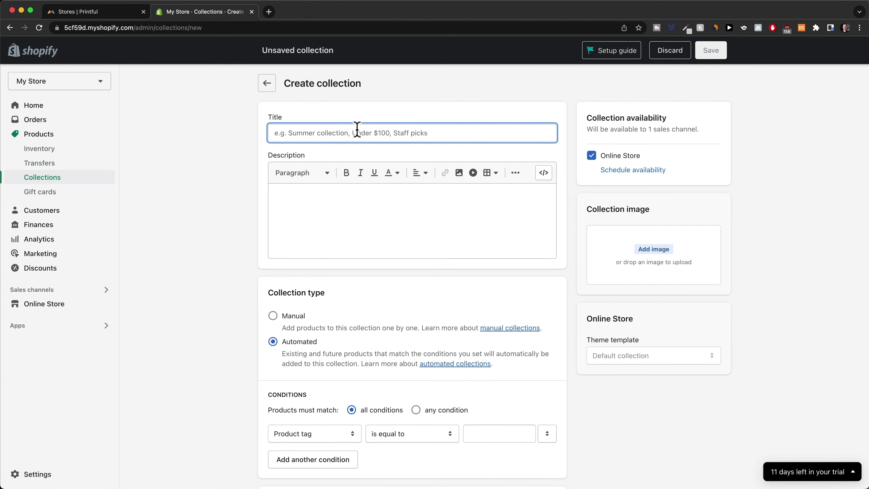
type("Th")
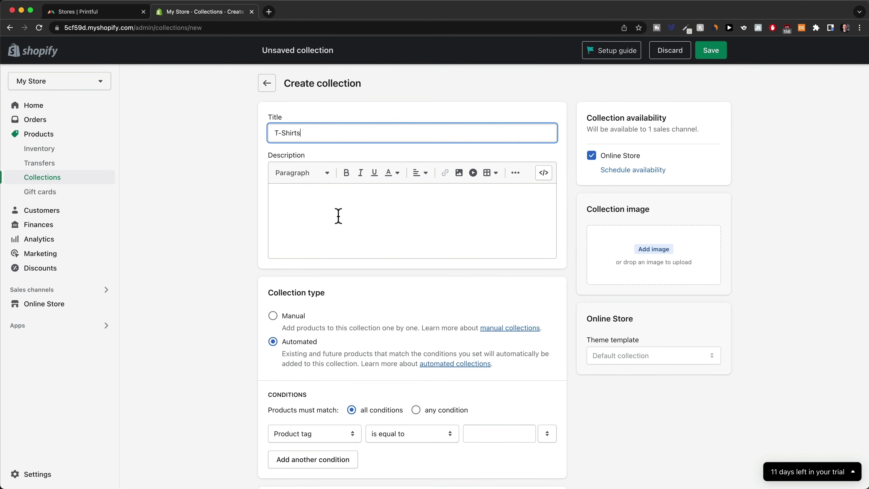
left_click(349, 214)
scroll(414, 221, "down", 2)
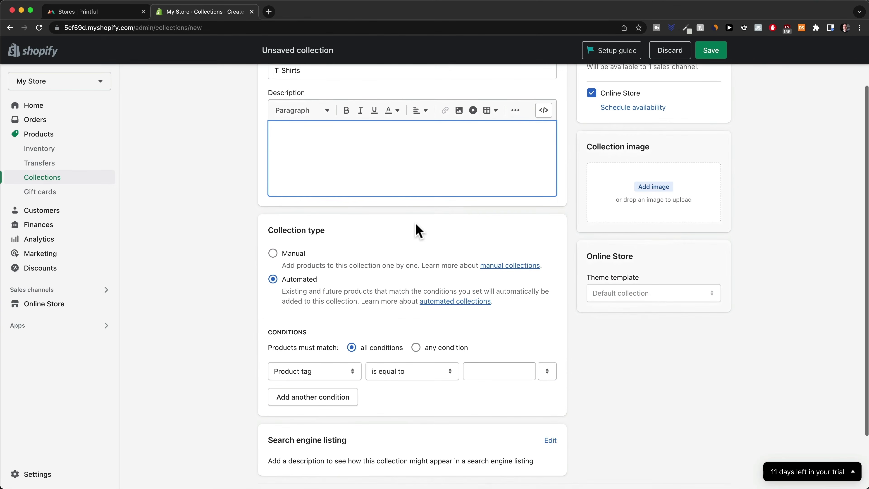
scroll(418, 227, "down", 1)
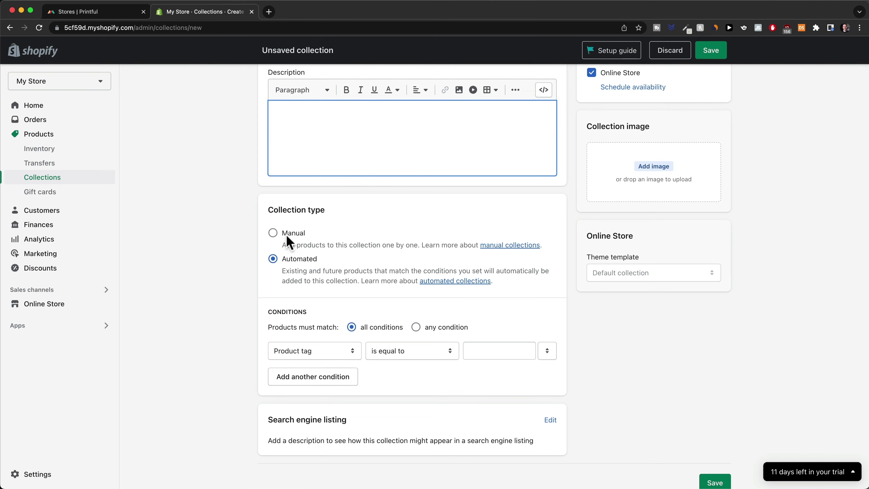
left_click(272, 234)
scroll(771, 291, "up", 2)
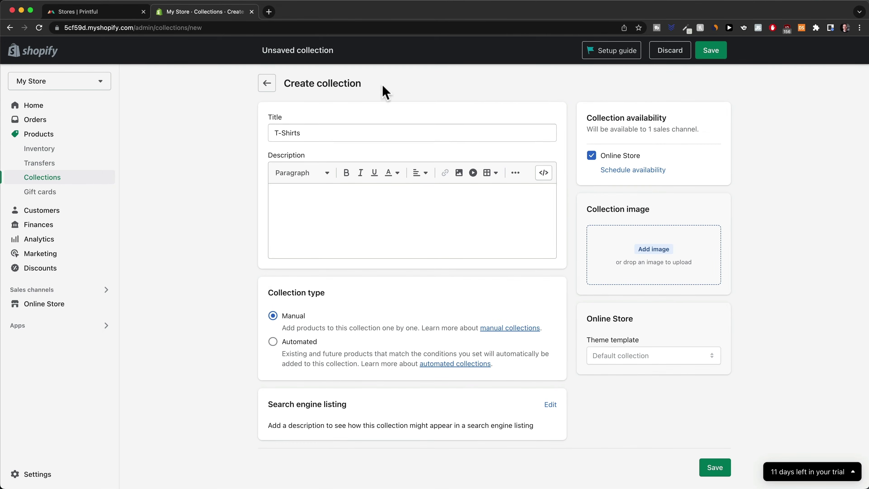
Step: Upload the orange T-shirt screenshot (08.41.18) from the POD Store Collections folder as the collection image, save the collection and return to the collections list
left_click(637, 250)
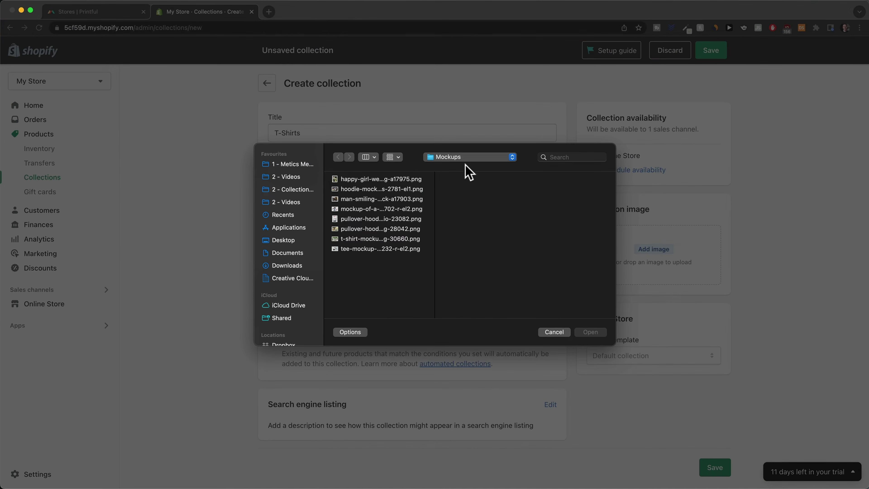
left_click(467, 157)
left_click(441, 167)
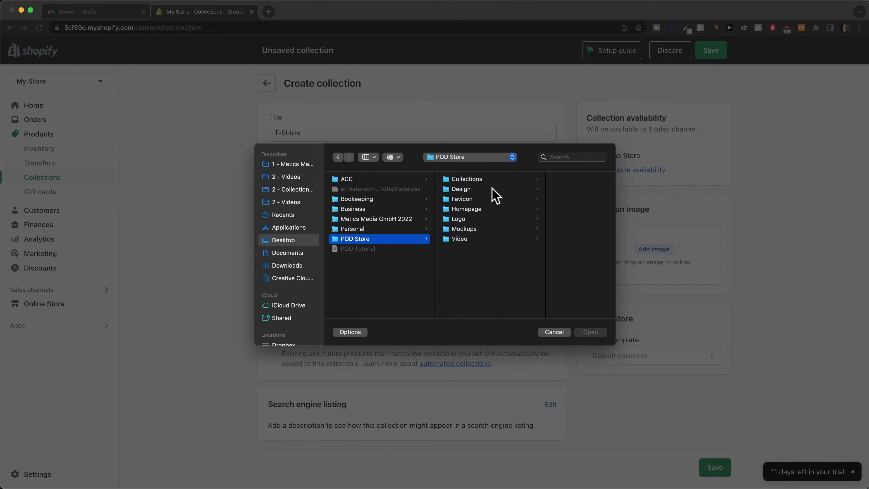
left_click(490, 180)
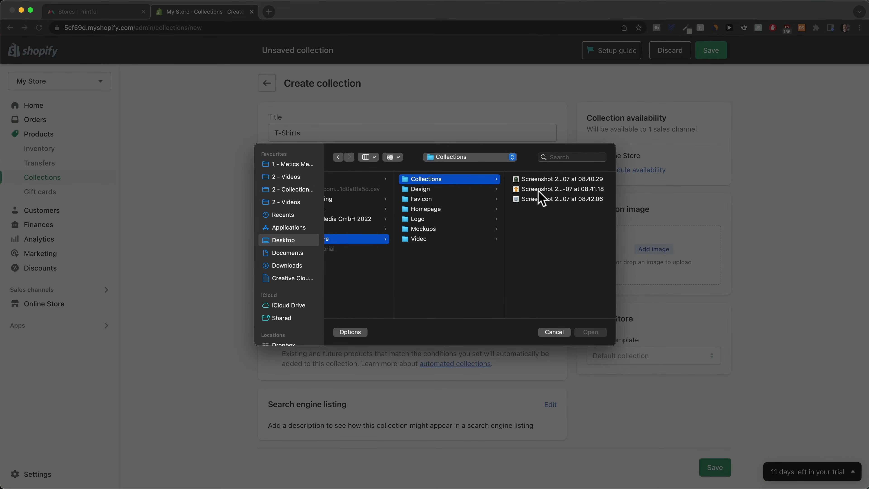
left_click(538, 191)
left_click(591, 332)
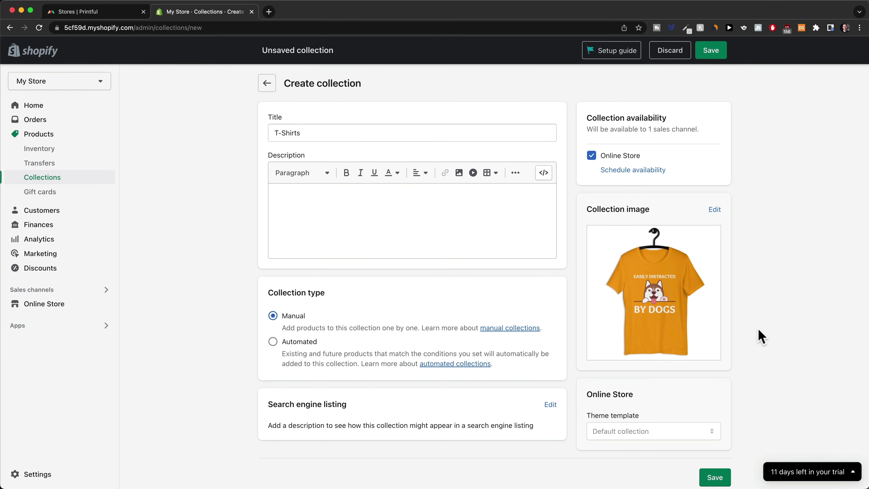
left_click(718, 55)
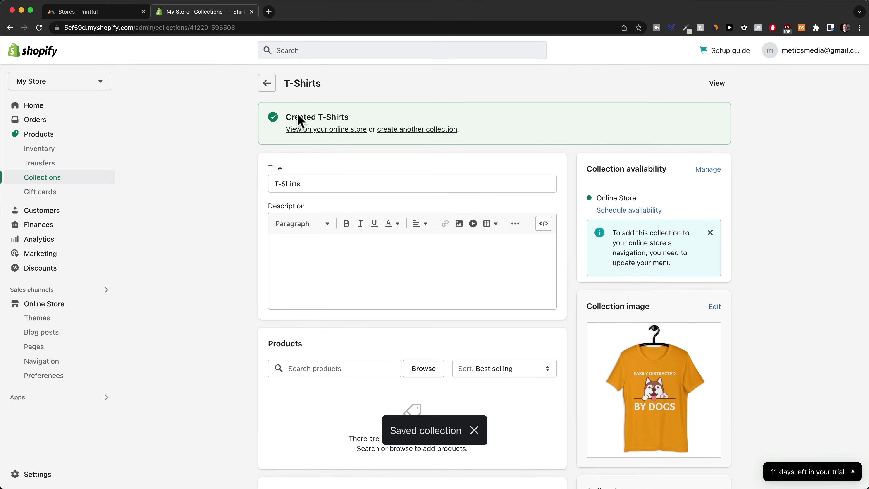
left_click(269, 86)
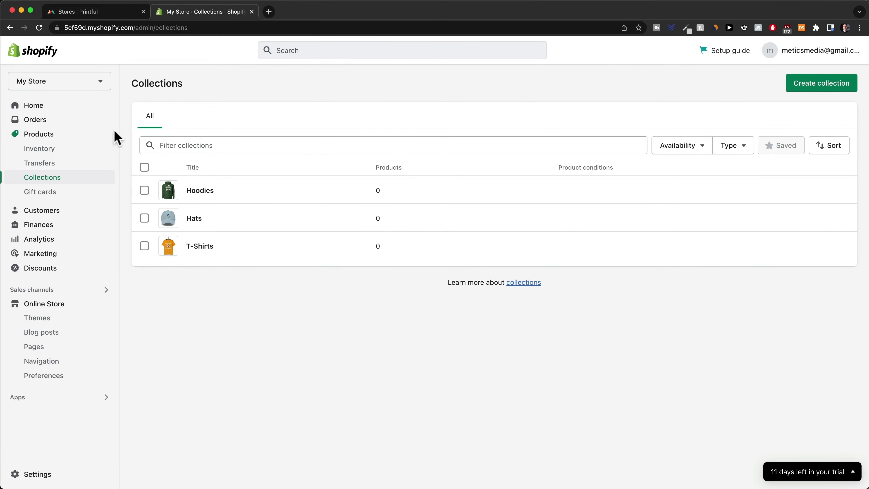
Step: Filter the products by "hat" and add all matching products to the Hats collection
left_click(56, 136)
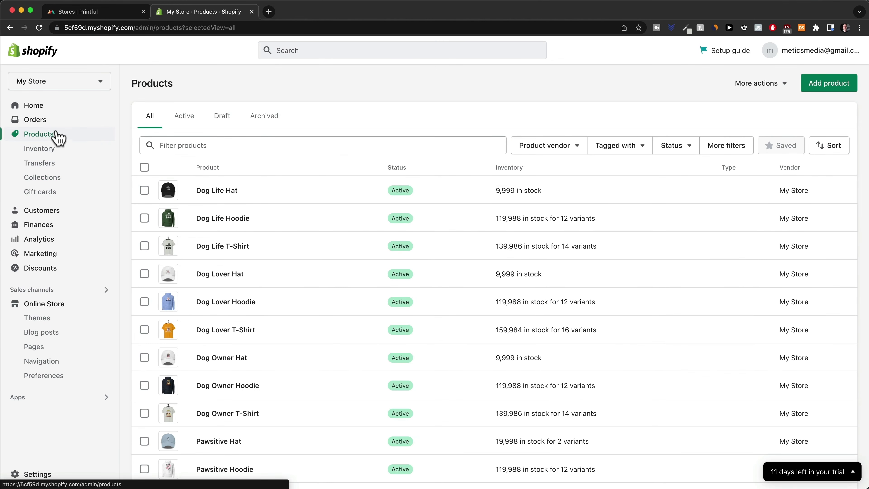
scroll(181, 233, "down", 2)
scroll(185, 243, "down", 1)
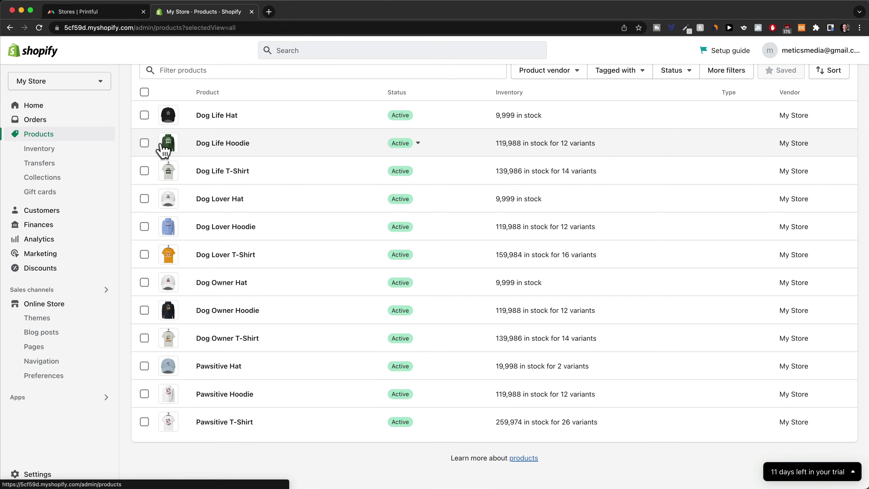
scroll(163, 147, "up", 2)
left_click(185, 120)
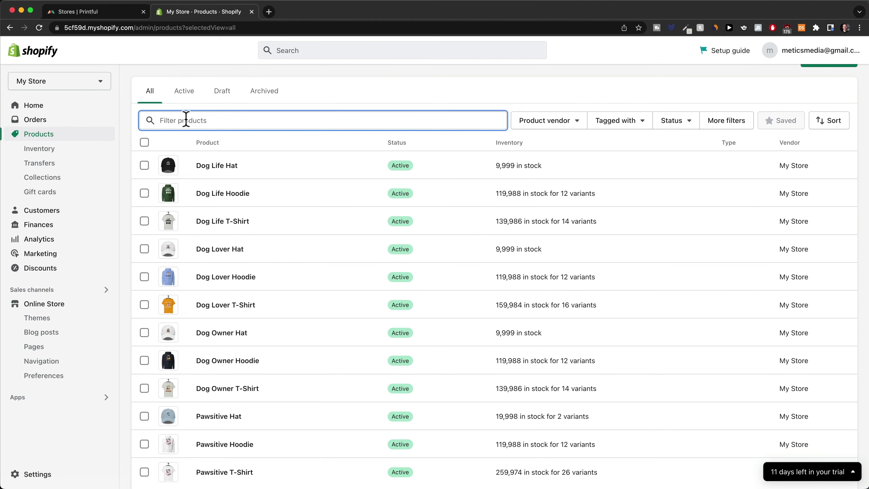
type("hat")
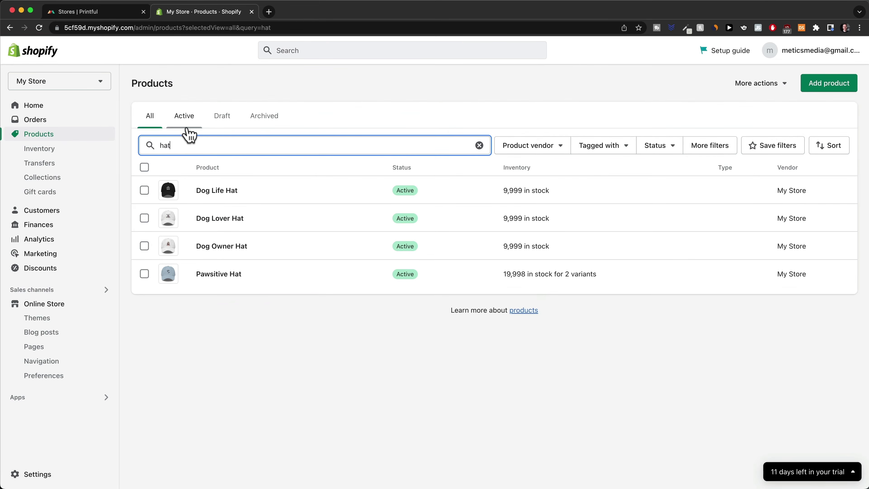
left_click(144, 168)
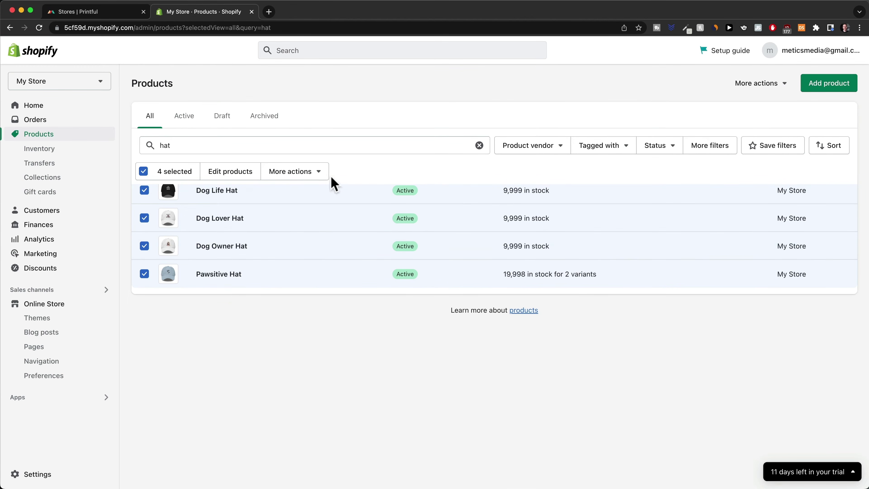
left_click(306, 177)
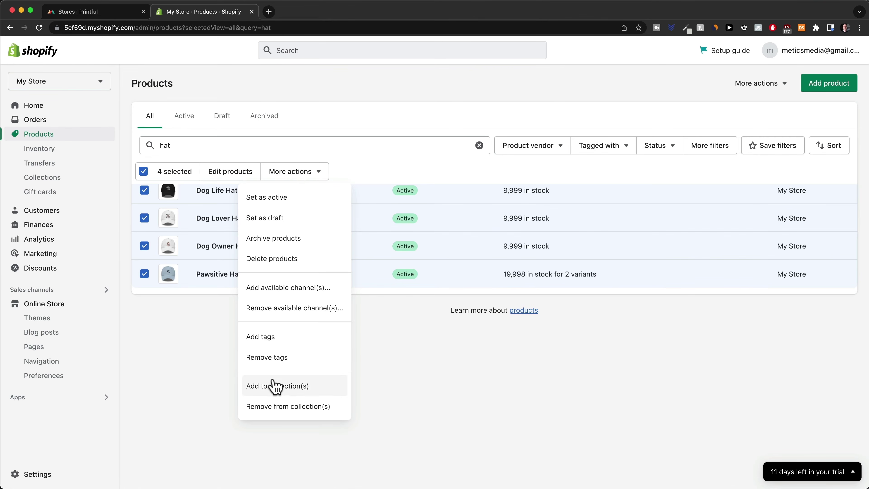
left_click(310, 387)
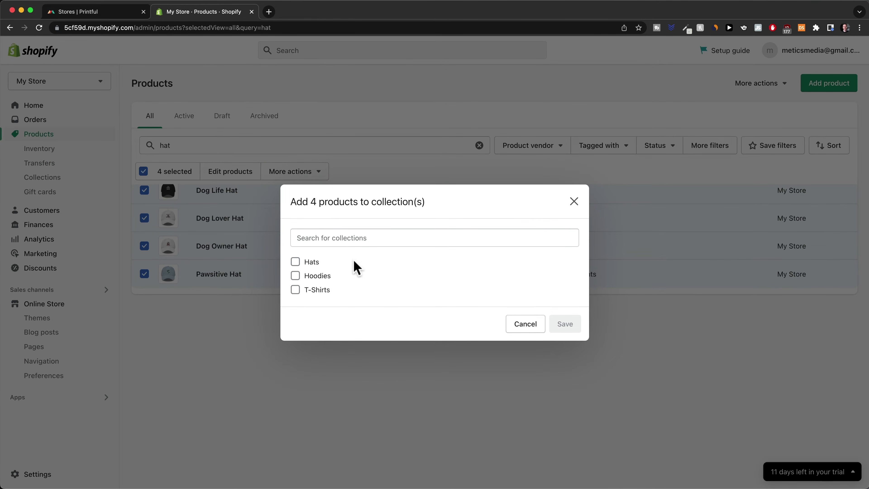
left_click(295, 262)
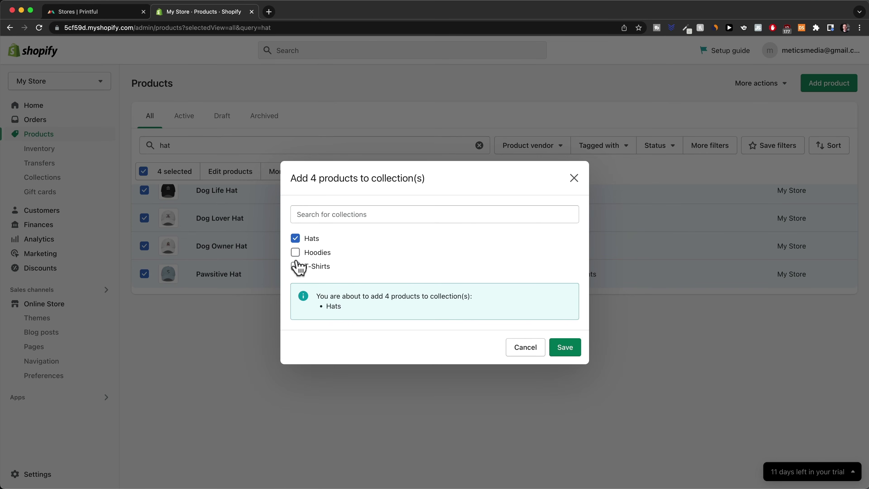
left_click(568, 355)
Step: Filter the products by "t-sh" and add all matching products to the T-Shirts collection
left_click(177, 145)
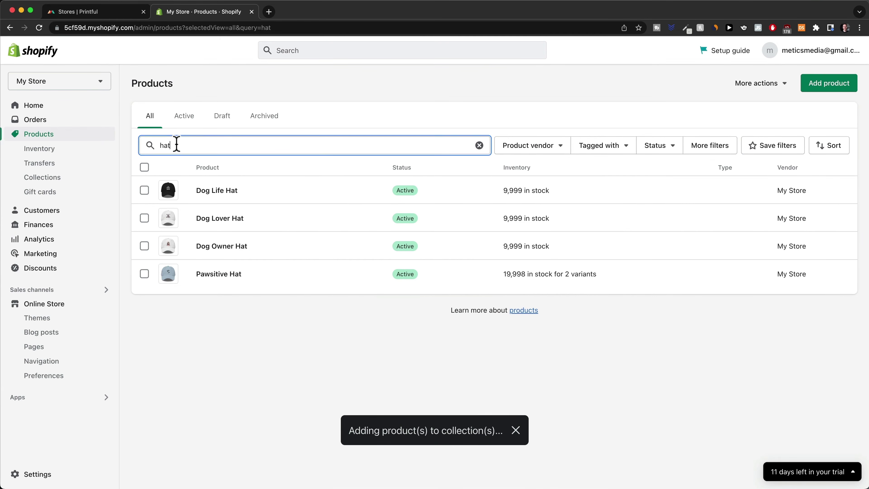
double_click(176, 145)
key("BackSpace")
type("jo")
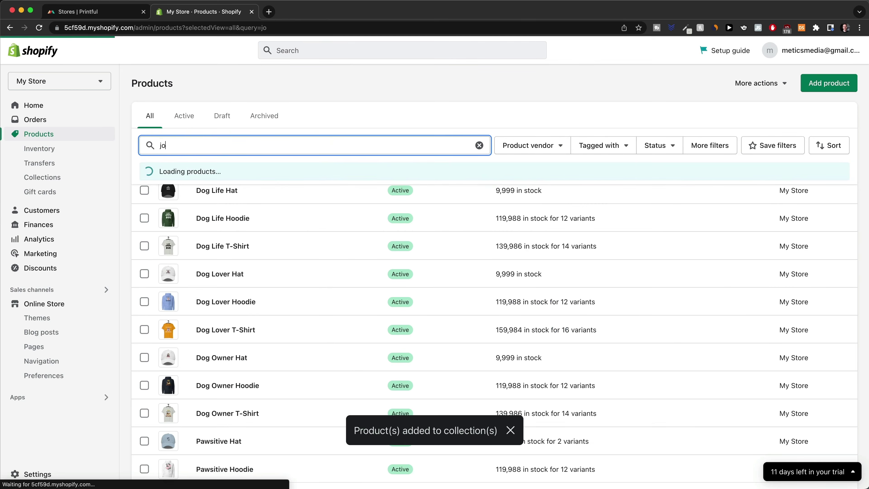
key("BackSpace")
key("BackSpace")
type("t-sh")
left_click(144, 171)
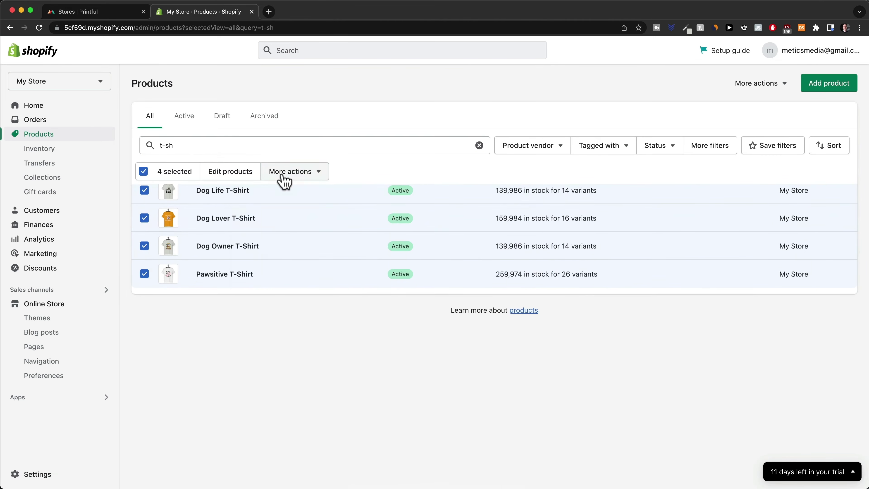
left_click(283, 177)
left_click(285, 440)
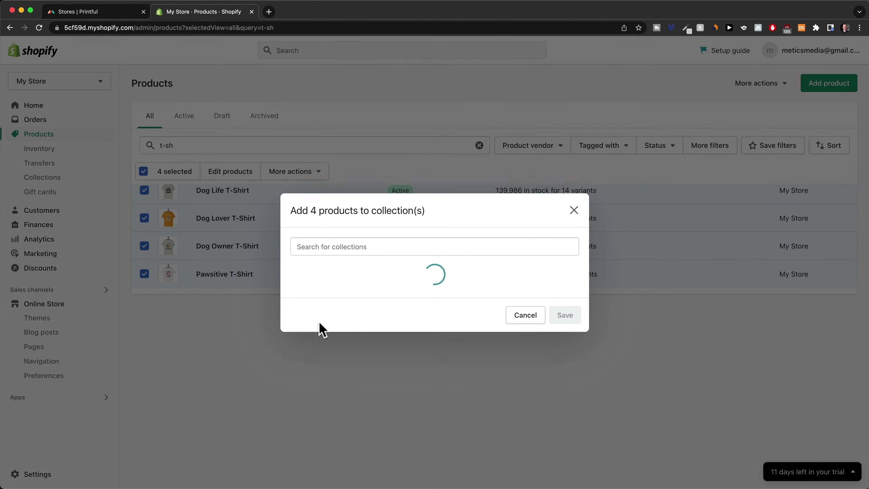
left_click(295, 294)
left_click(563, 349)
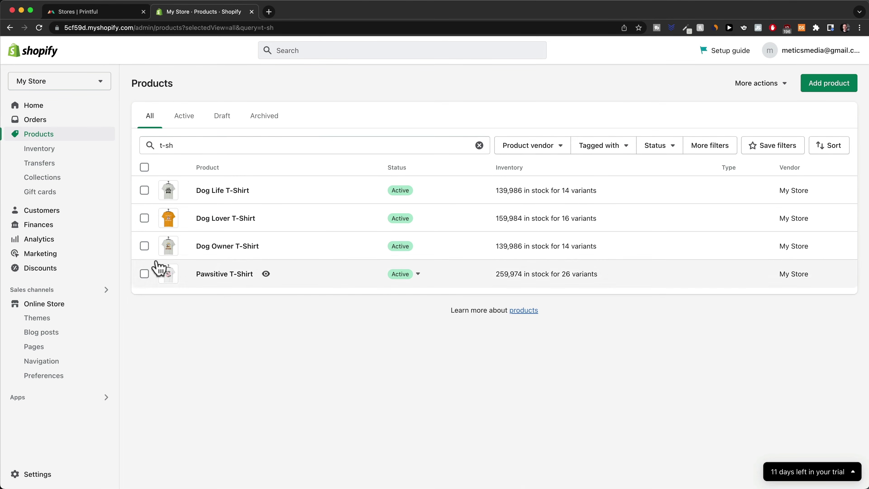
Step: Open the Studio theme for customization and go to the Collections section of the home page
left_click(26, 306)
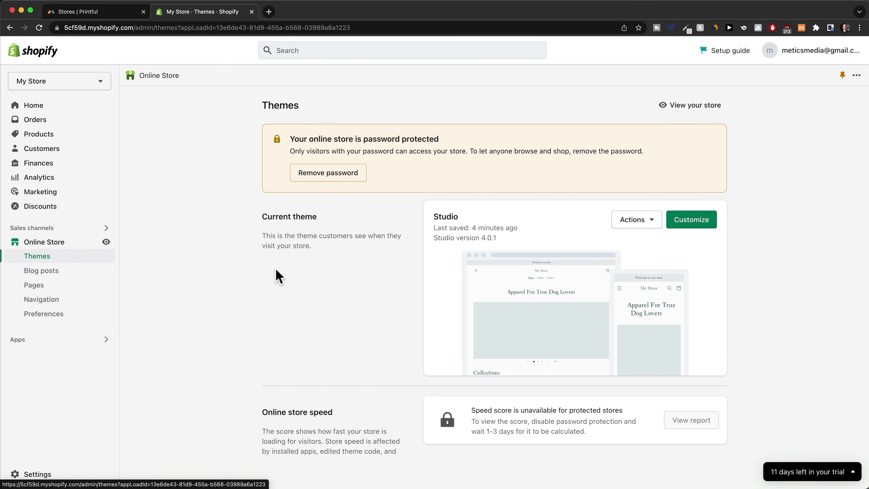
left_click(699, 226)
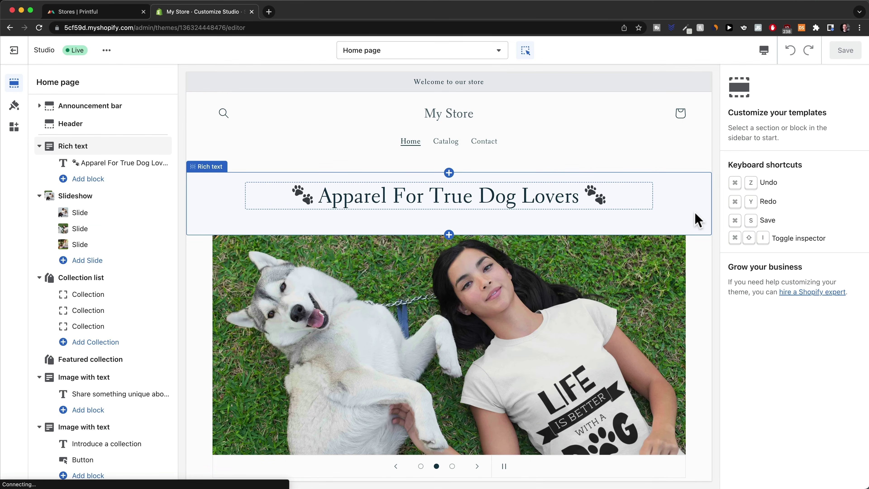
scroll(285, 225, "down", 2)
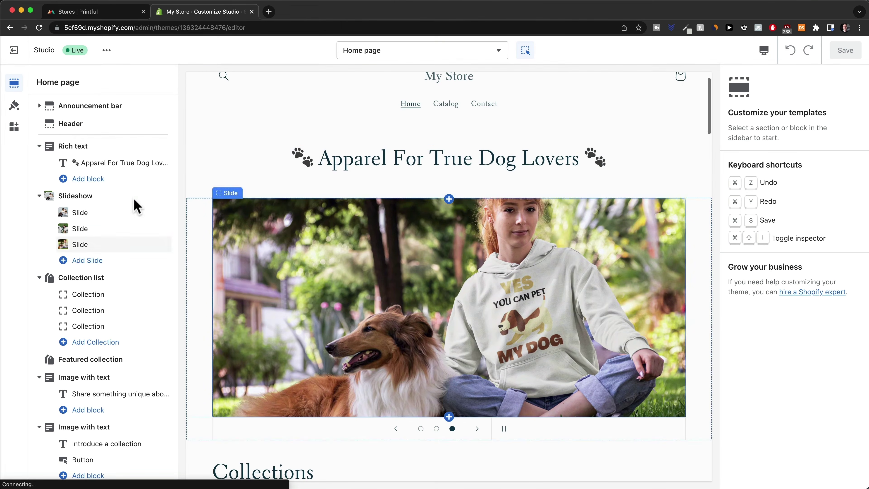
scroll(394, 239, "down", 7)
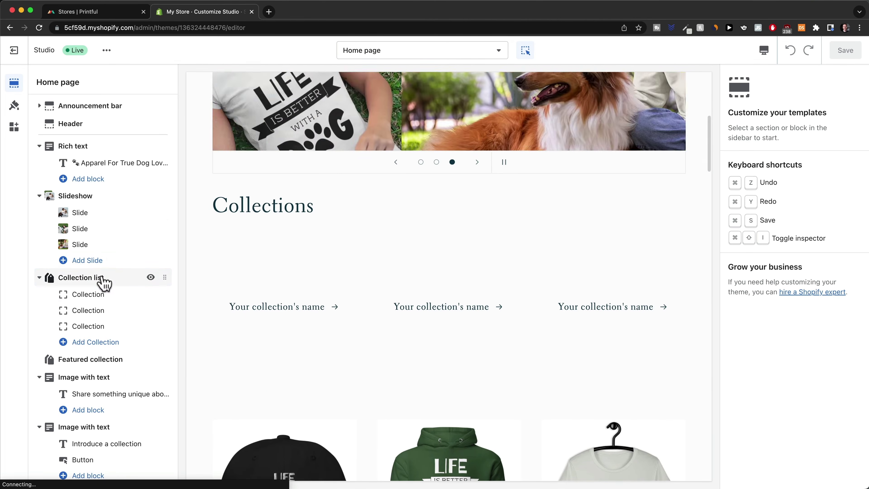
Step: Assign the T-Shirts collection to the first collection block of the home page's collection list
left_click(103, 278)
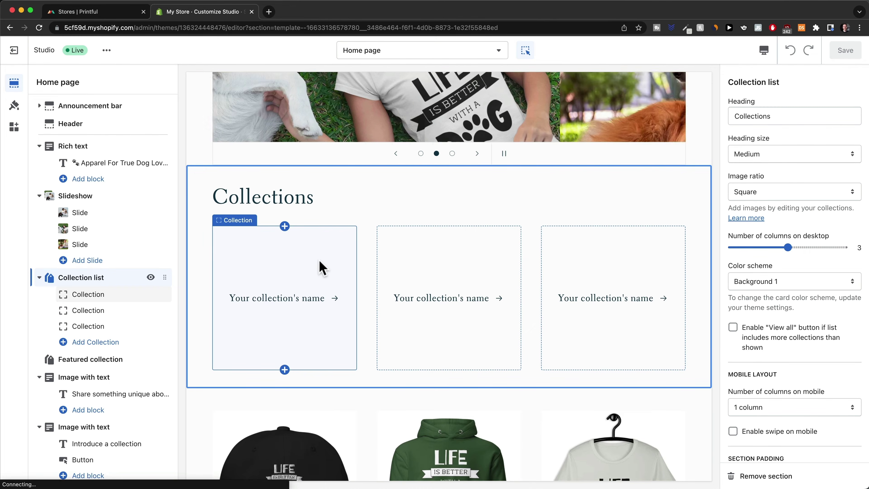
left_click(104, 295)
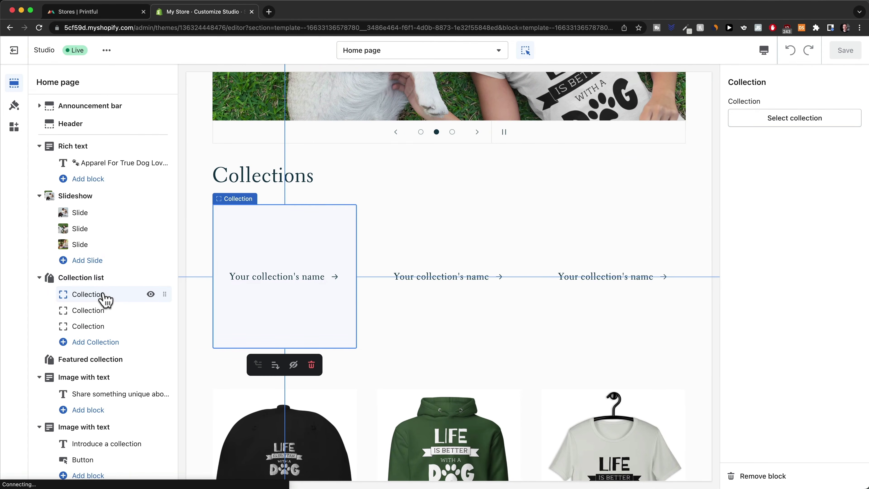
left_click(793, 118)
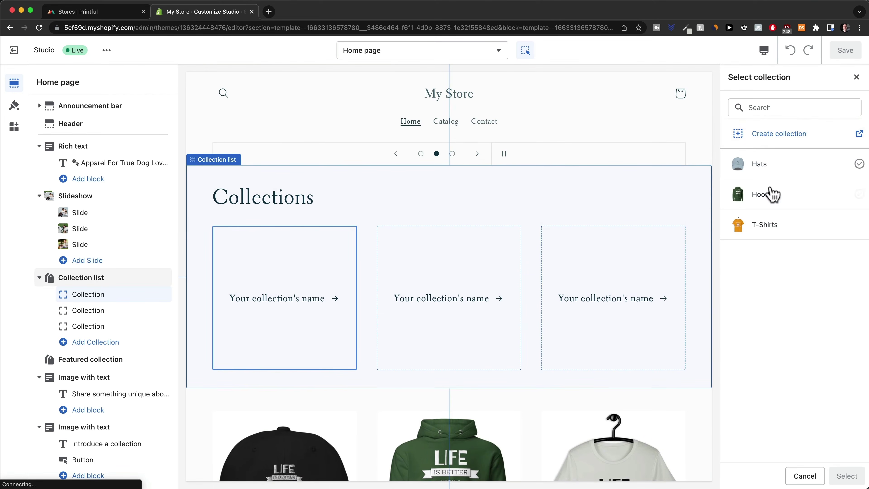
left_click(772, 226)
left_click(847, 476)
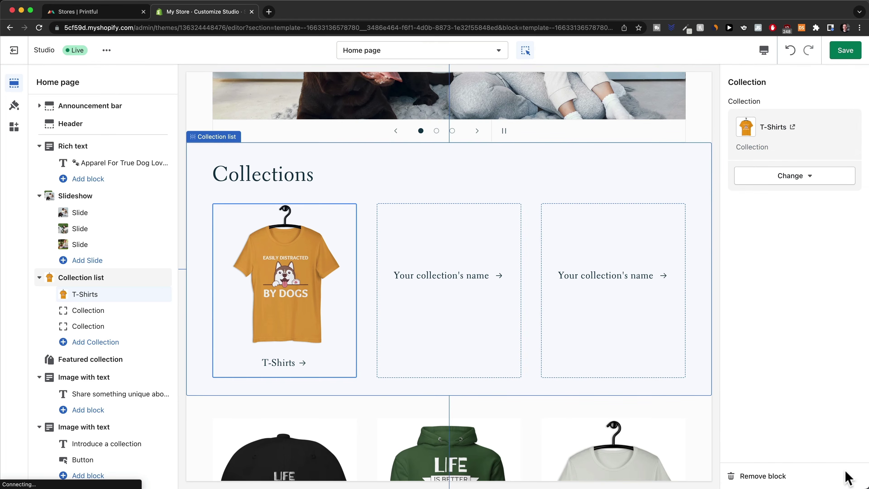
Step: Assign the Hoodies collection to the second block of the collection list
left_click(124, 311)
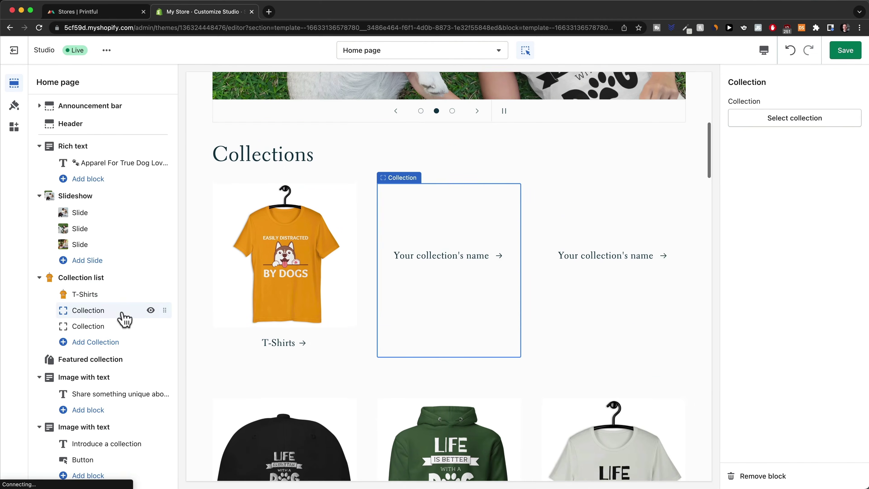
left_click(809, 120)
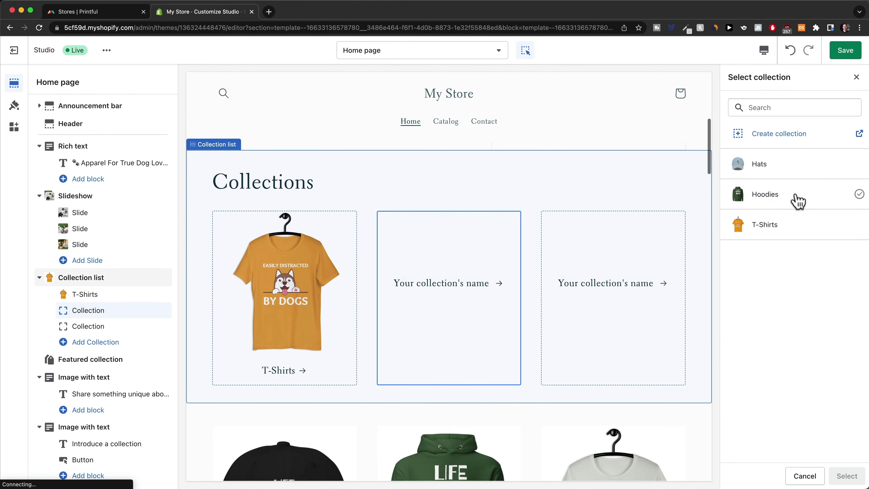
left_click(798, 194)
left_click(846, 476)
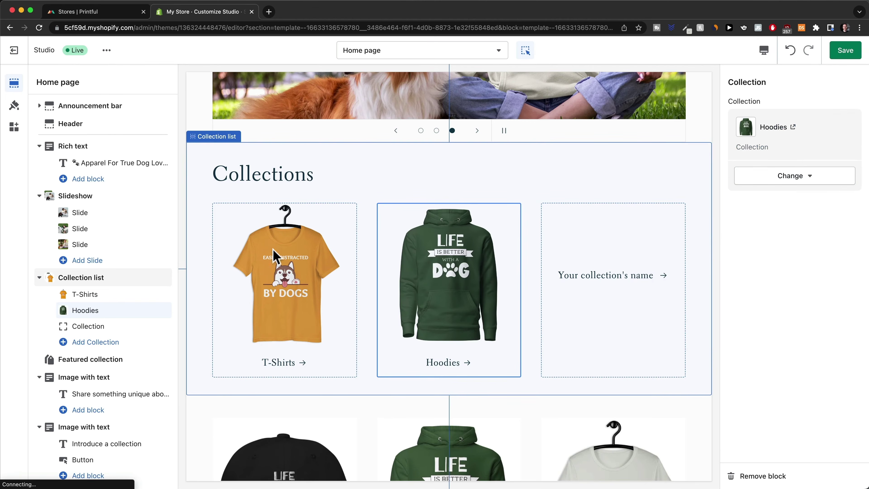
Step: Assign the Hats collection to the third block of the collection list and save the home page
left_click(117, 326)
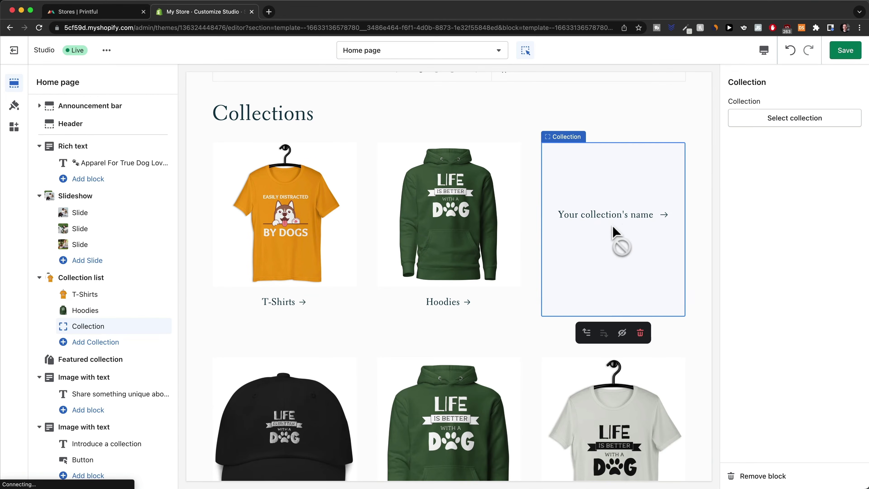
left_click(785, 128)
left_click(773, 168)
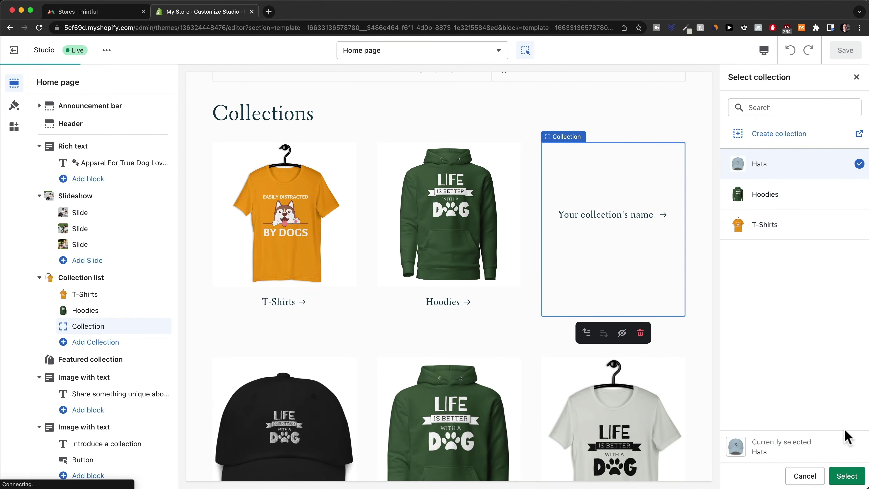
left_click(857, 476)
left_click(844, 54)
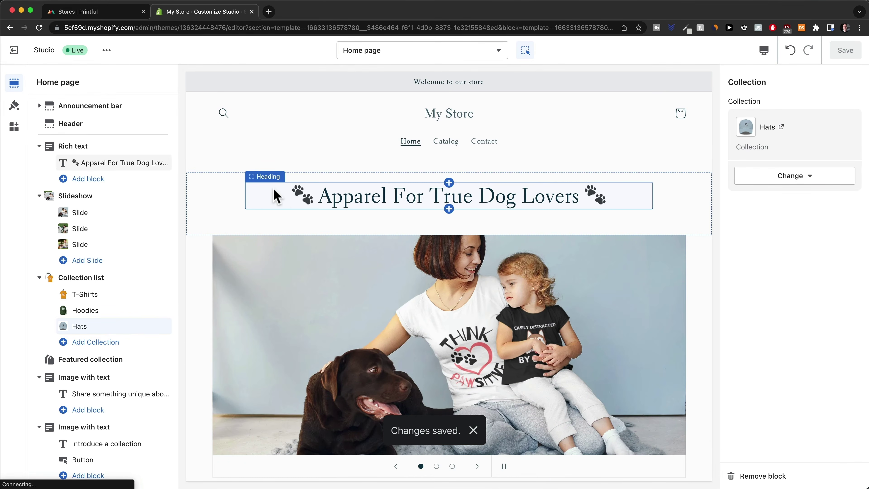
Step: Remove the featured collection and all other home page sections between the collection list and the footer
scroll(572, 186, "down", 4)
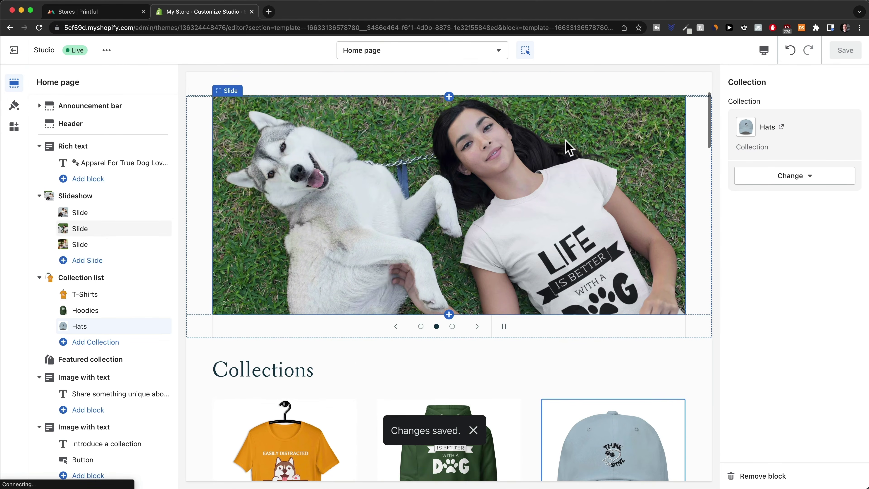
scroll(578, 159, "down", 6)
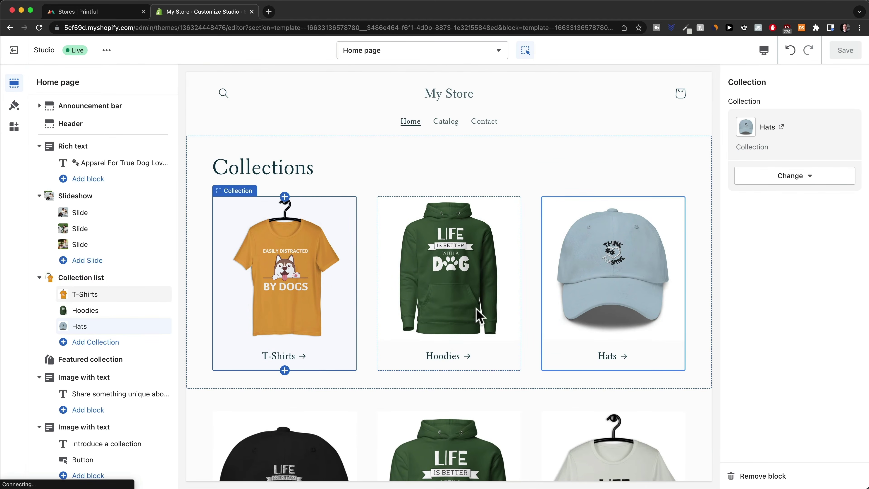
scroll(523, 330, "up", 4)
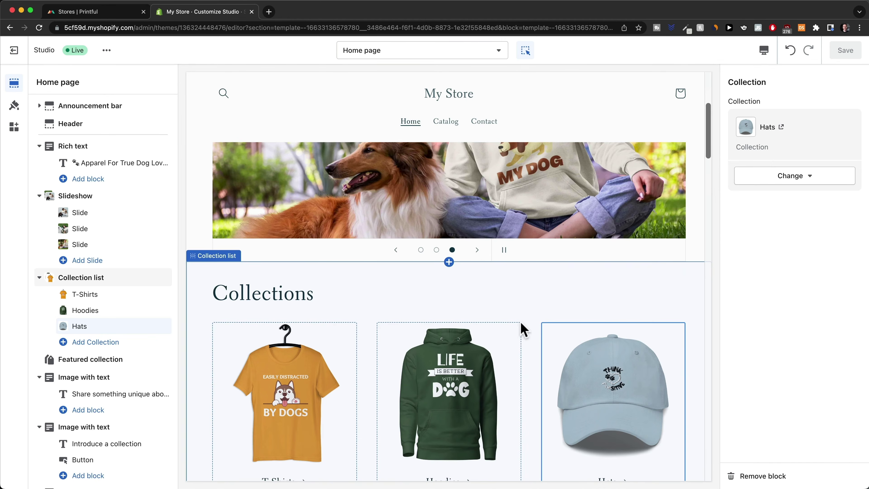
scroll(520, 330, "down", 4)
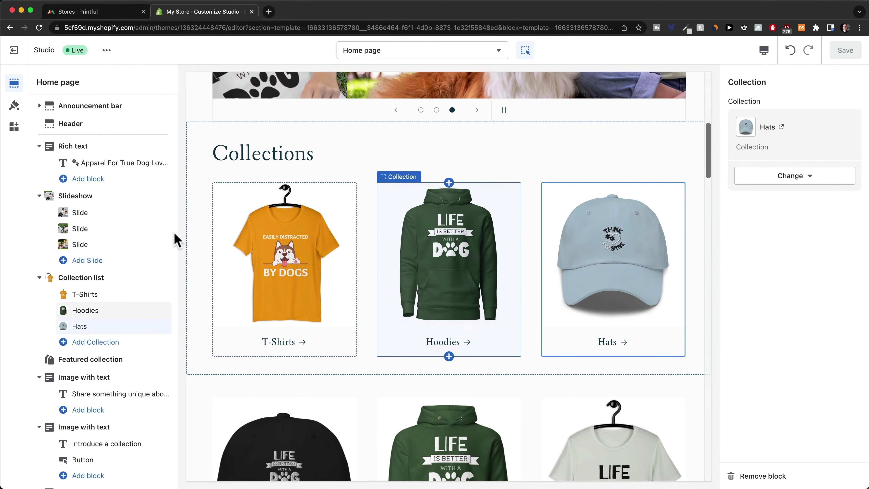
scroll(165, 302, "down", 4)
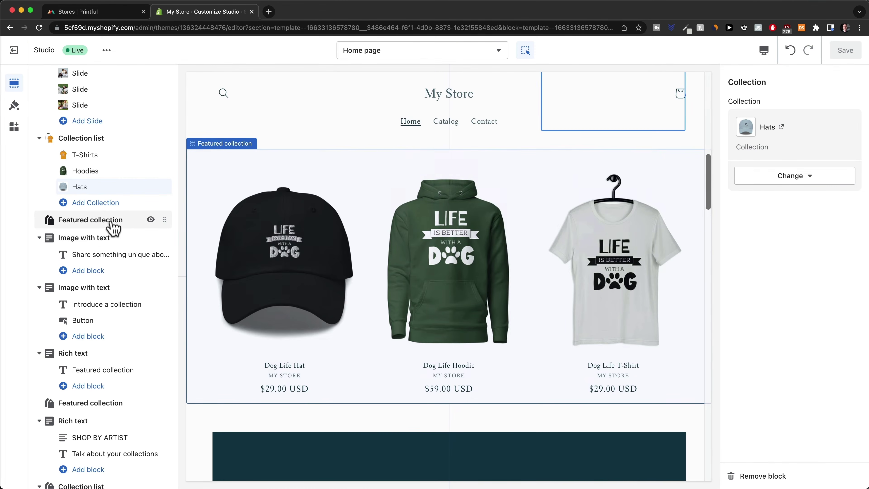
left_click(125, 225)
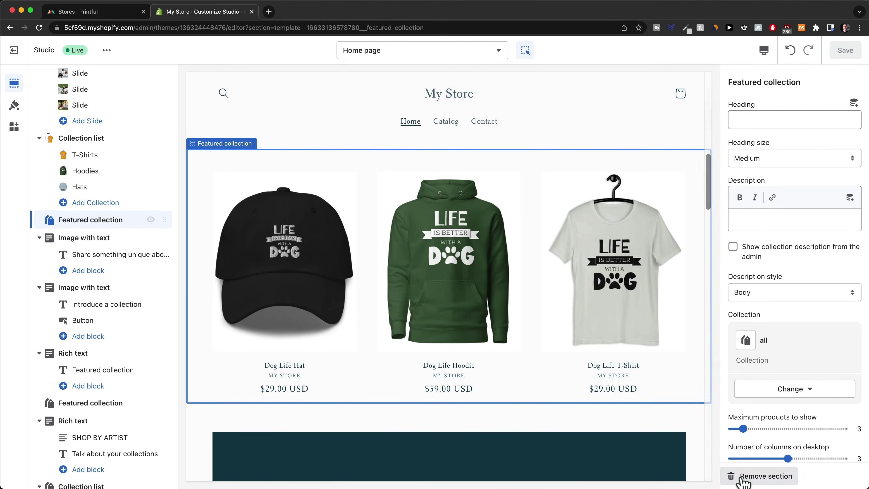
left_click(743, 478)
left_click(110, 223)
left_click(752, 478)
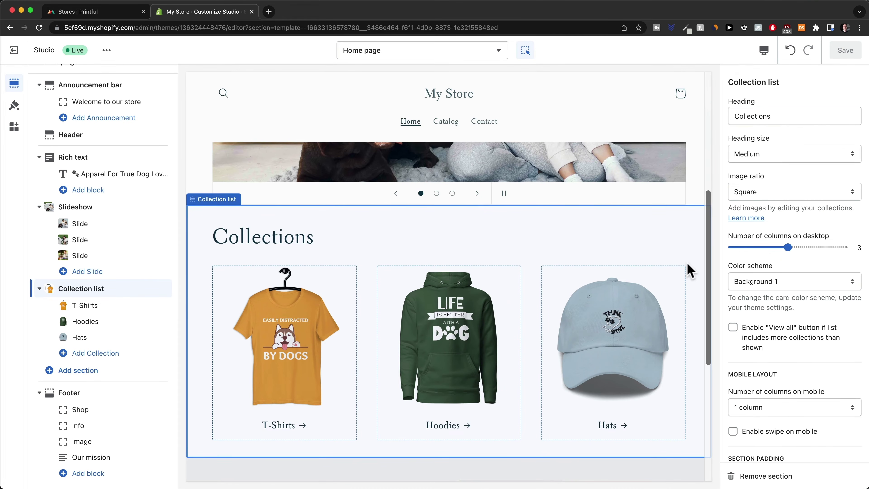
Step: Review the trimmed home page, exit the theme editor and open the store's Main menu under Navigation
scroll(688, 263, "down", 1)
scroll(689, 270, "down", 2)
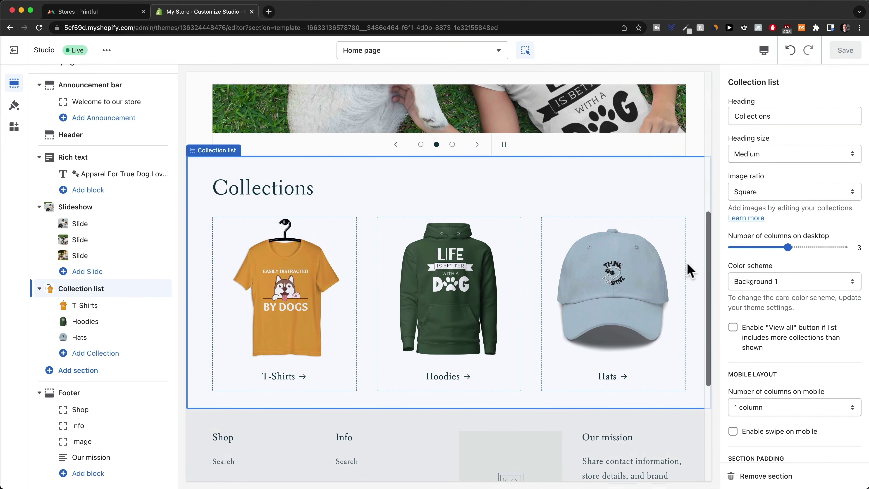
scroll(690, 271, "up", 1)
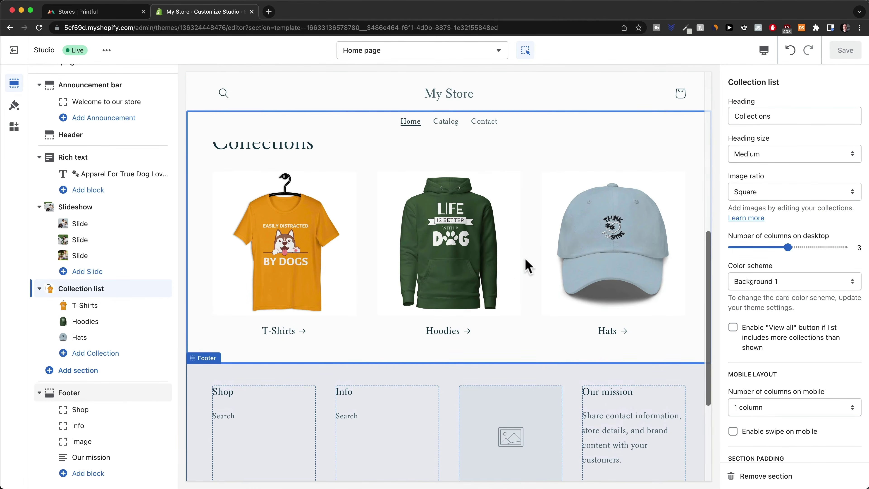
scroll(527, 268, "up", 3)
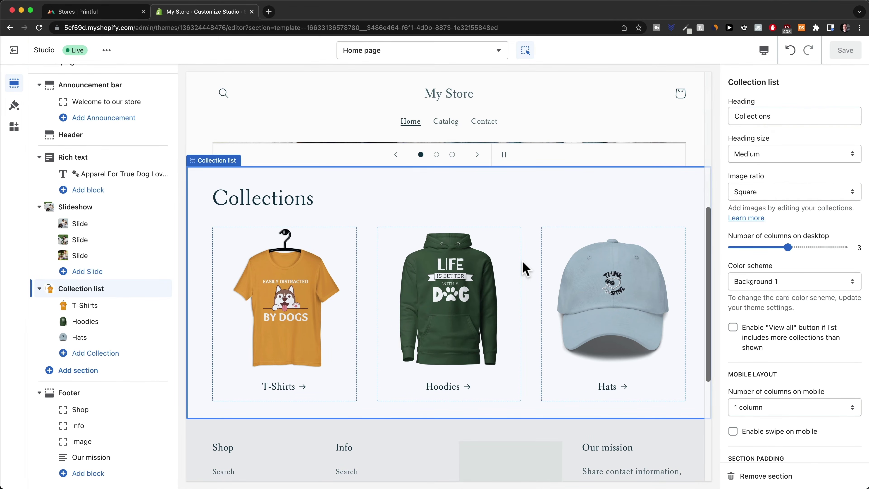
scroll(526, 268, "up", 1)
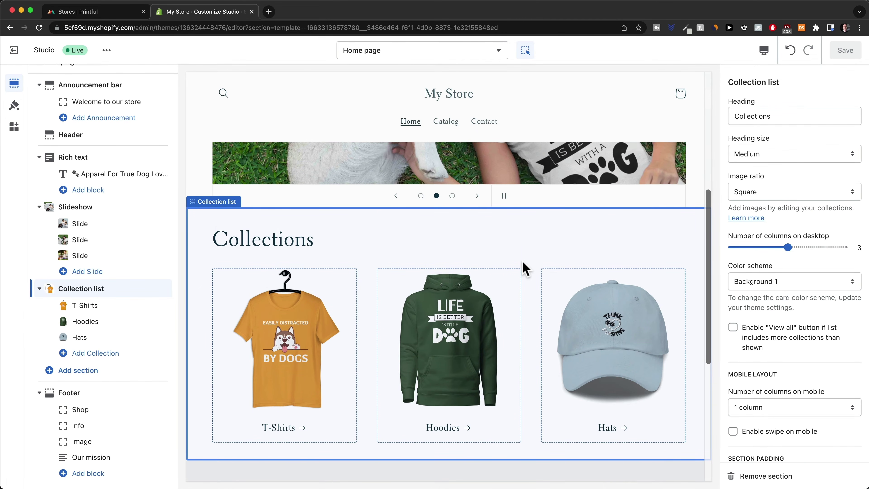
scroll(526, 269, "up", 6)
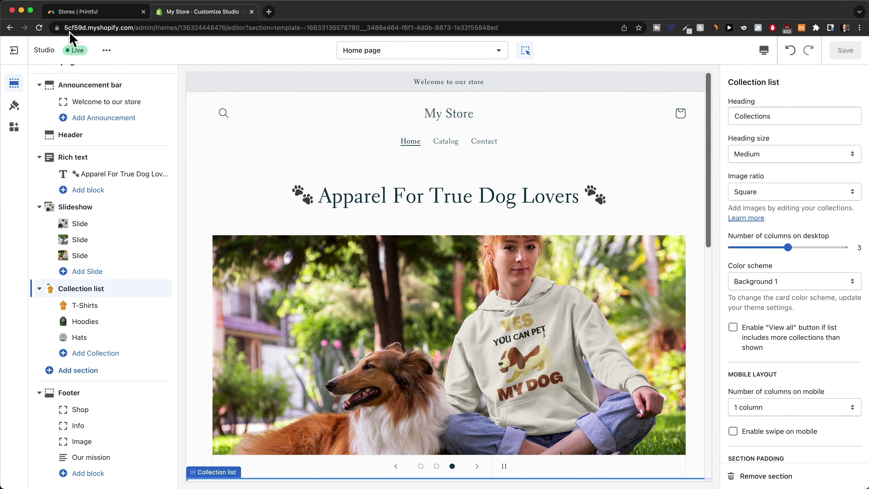
left_click(29, 51)
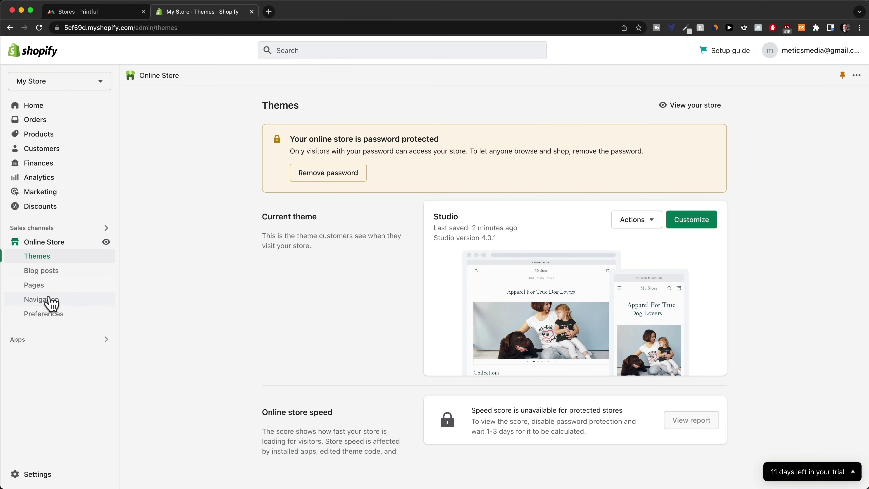
left_click(59, 299)
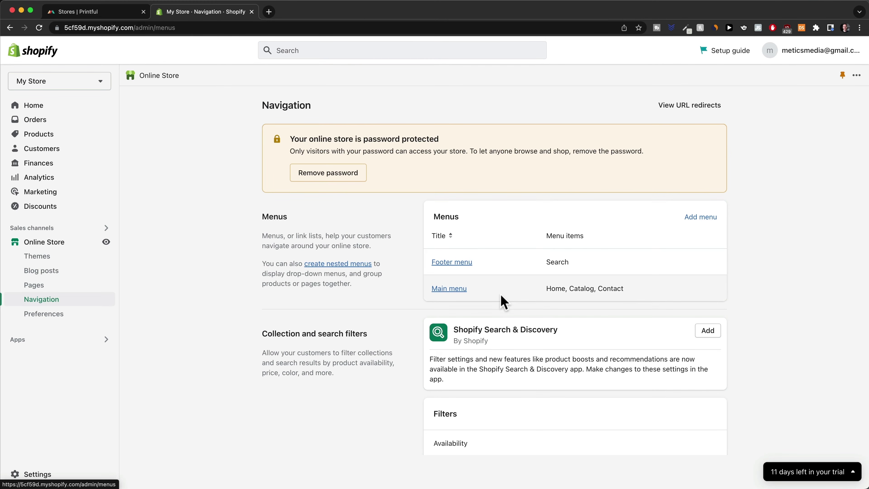
left_click(436, 290)
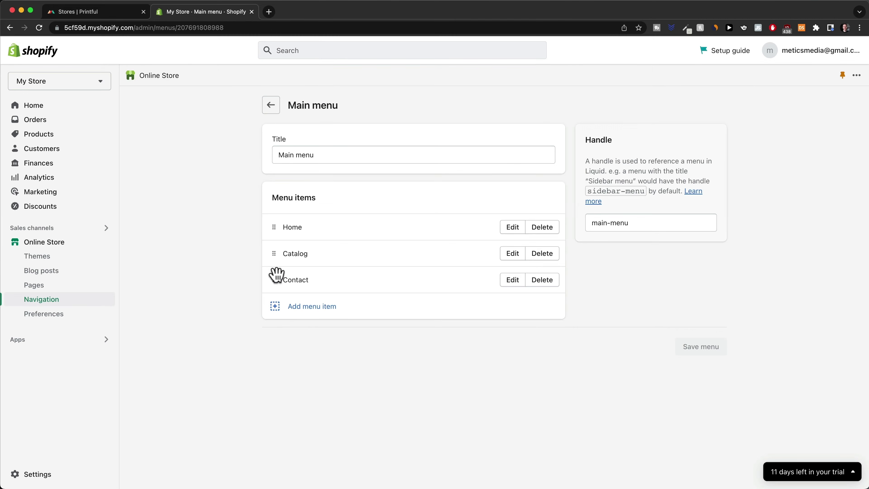
Step: Remove the Catalog item from the main menu and confirm its removal
mouse_move(277, 274)
left_mouse_down()
mouse_move(269, 266)
mouse_move(274, 280)
left_mouse_up()
left_click(548, 258)
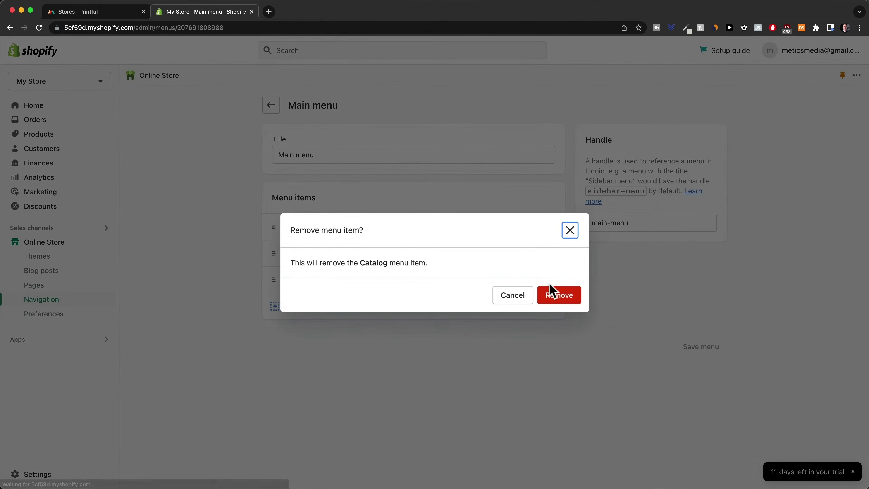
left_click(553, 294)
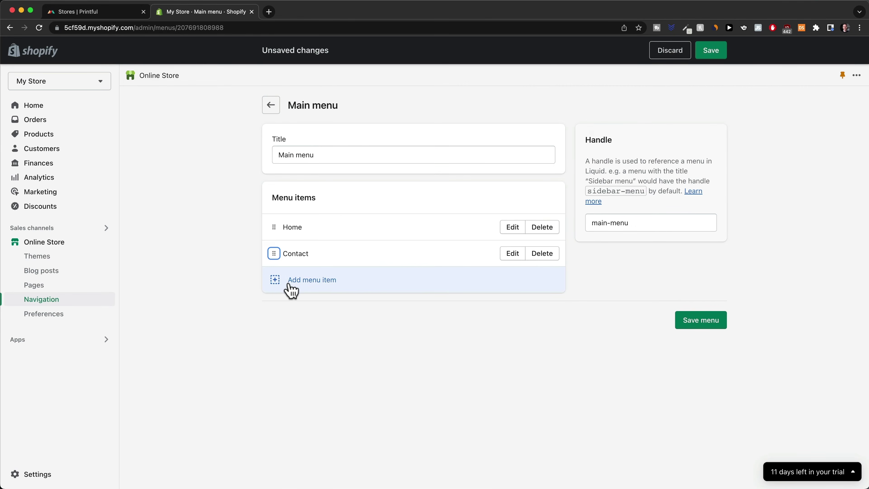
Step: Add a T-Shirts item to the main menu, linked to the T-Shirts collection
left_click(289, 284)
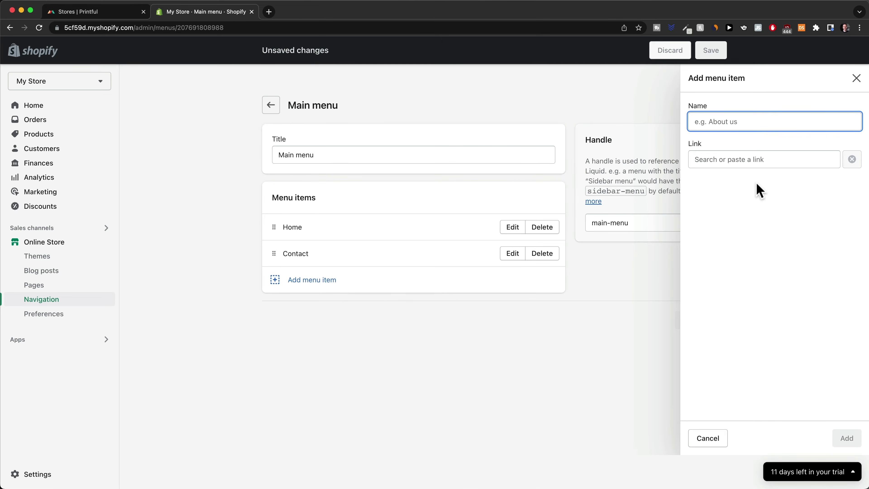
left_click(730, 162)
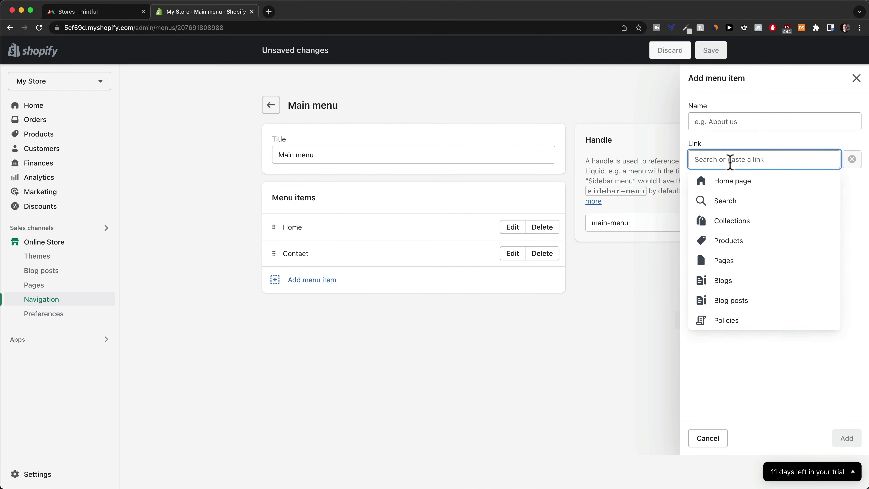
left_click(728, 222)
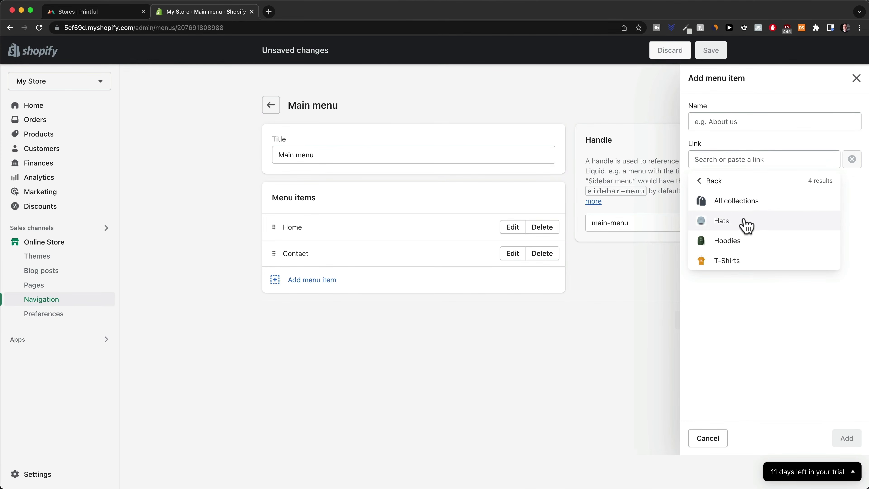
left_click(734, 260)
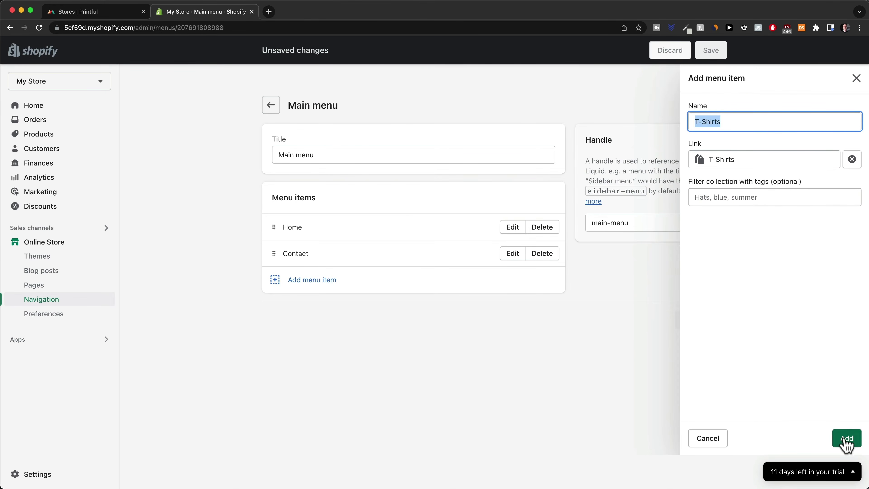
left_click(845, 438)
Step: Add a Hoodies item to the main menu, linked to the Hoodies collection
left_click(302, 318)
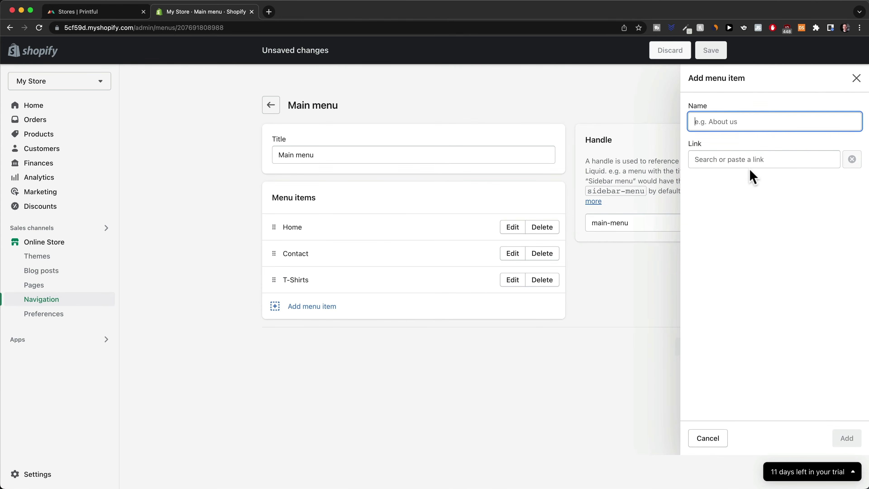
left_click(728, 158)
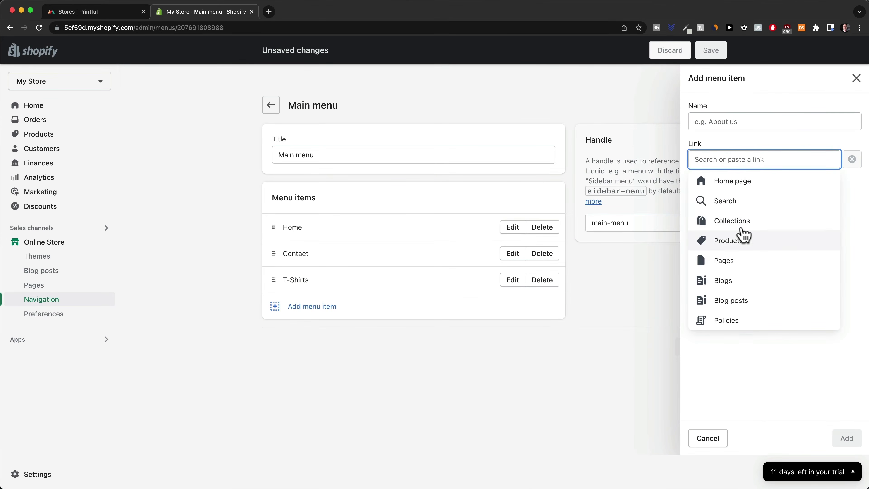
left_click(739, 224)
left_click(739, 241)
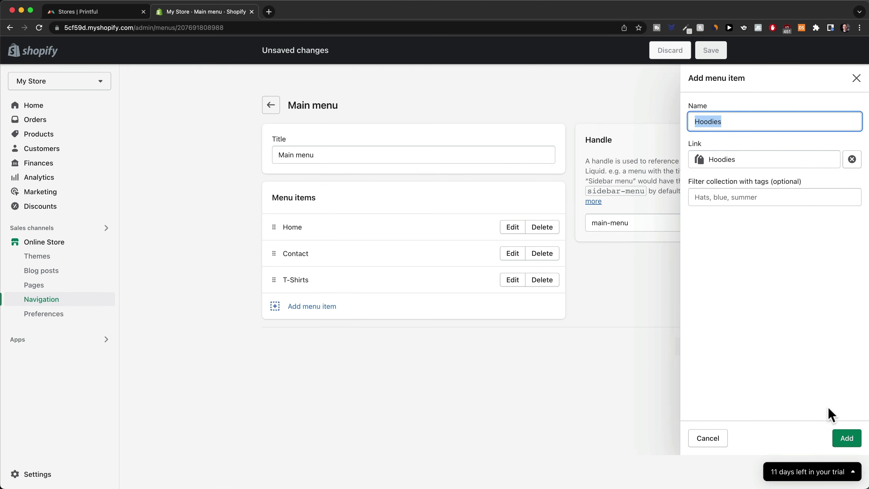
left_click(845, 438)
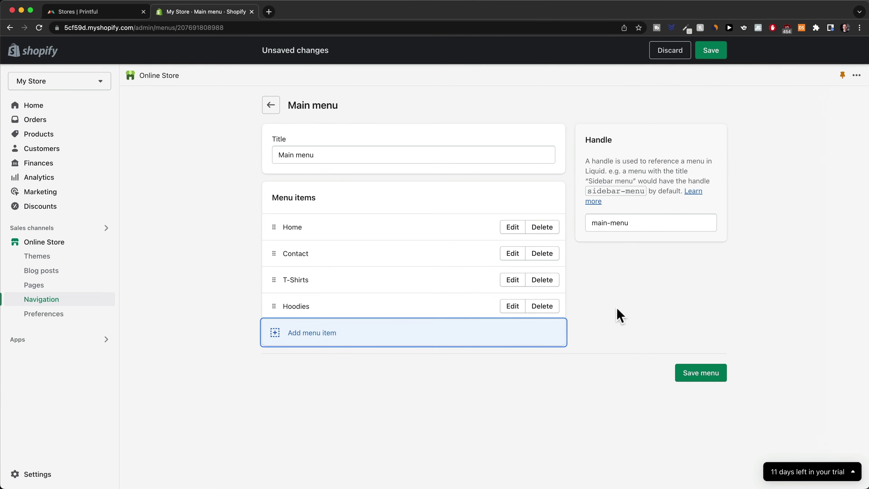
left_click(350, 336)
left_click(734, 159)
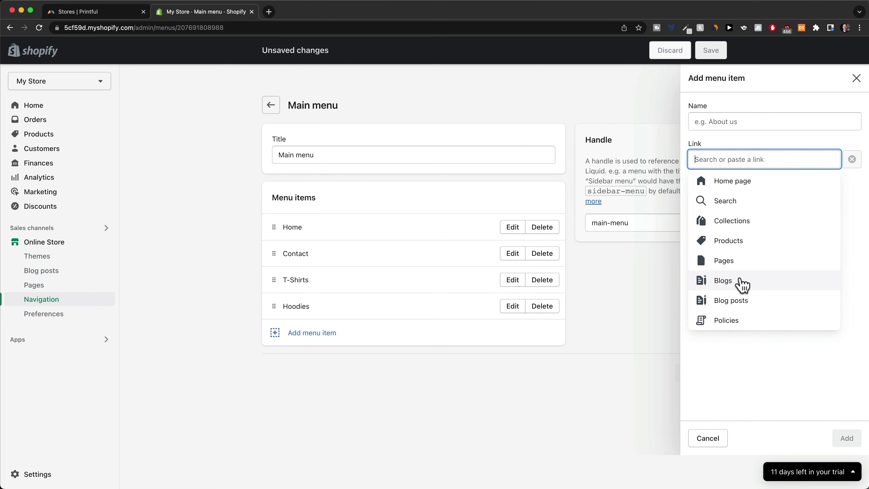
left_click(491, 401)
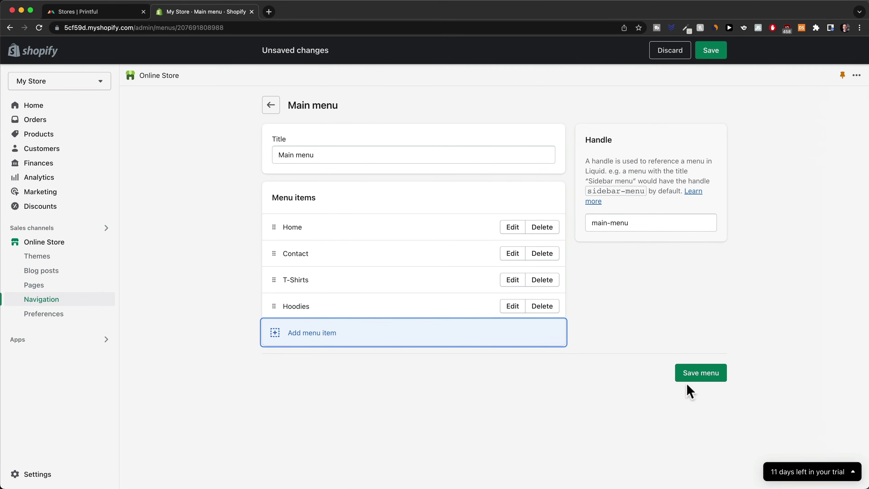
Step: Save the main menu, then open the Studio theme for customizing and select its header to check the menu links
left_click(699, 381)
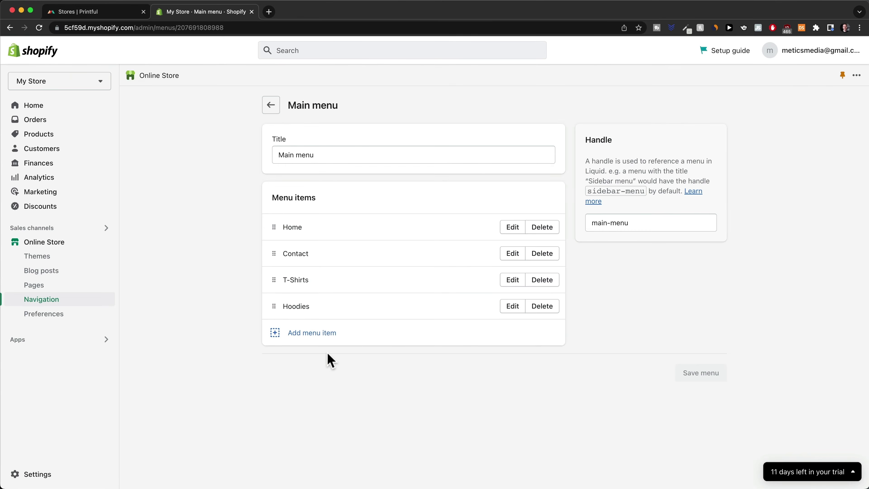
left_click(71, 244)
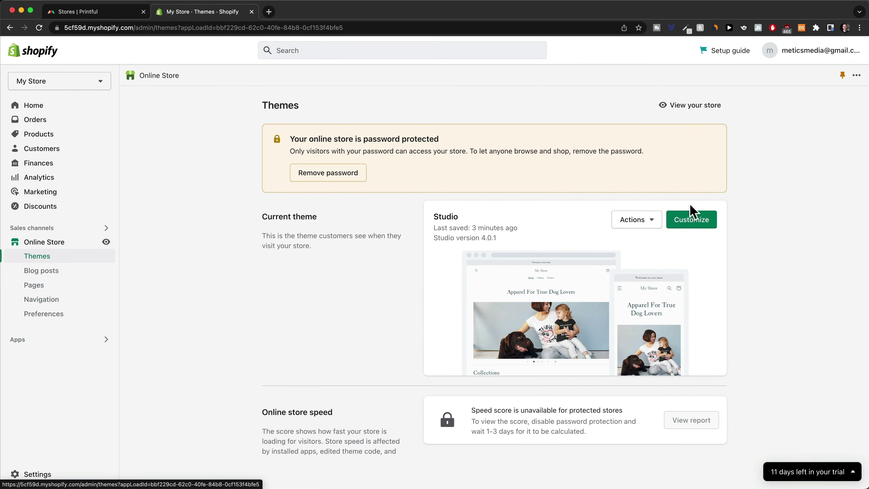
left_click(698, 226)
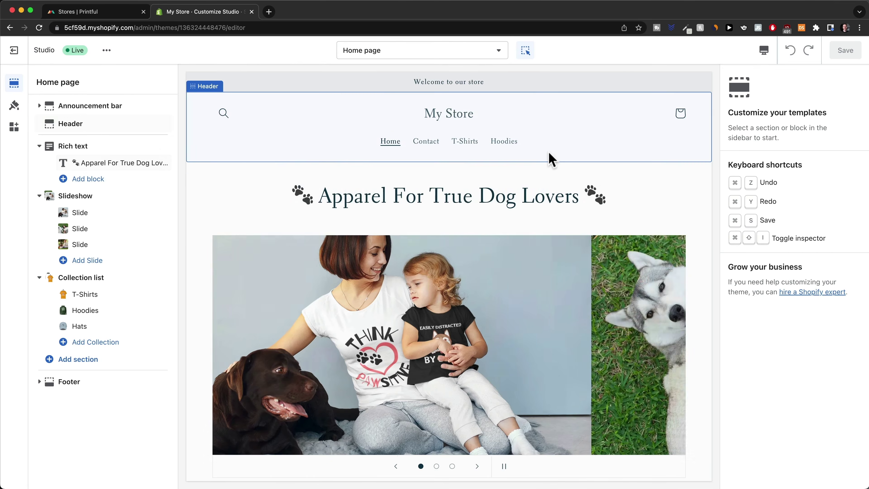
left_click(549, 155)
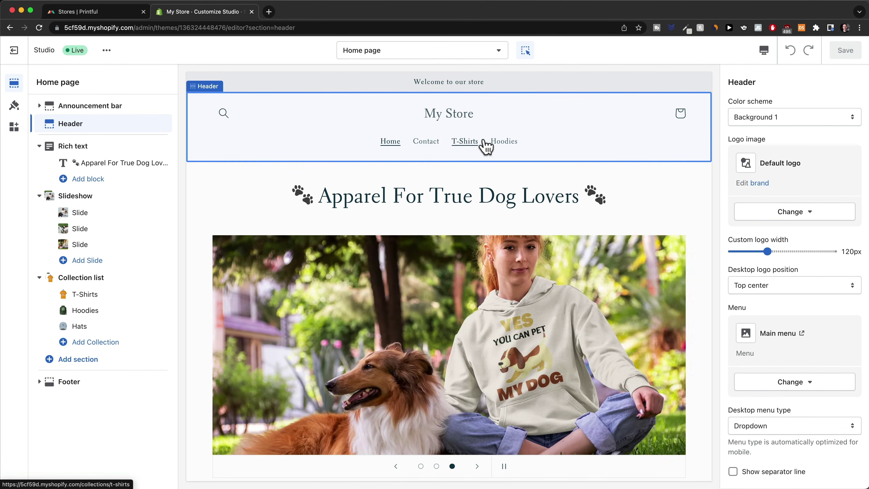
Step: Remove the Info, Image and Our mission blocks from the home page footer and save the theme
scroll(693, 252, "down", 10)
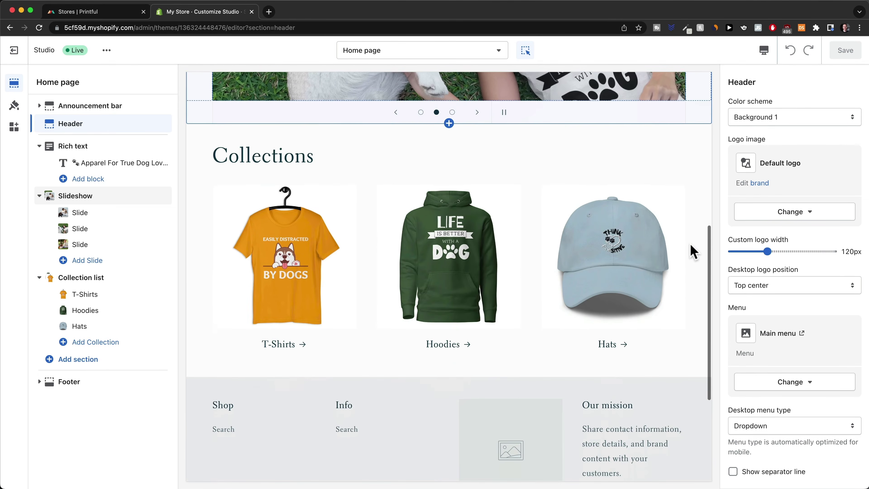
scroll(693, 252, "down", 2)
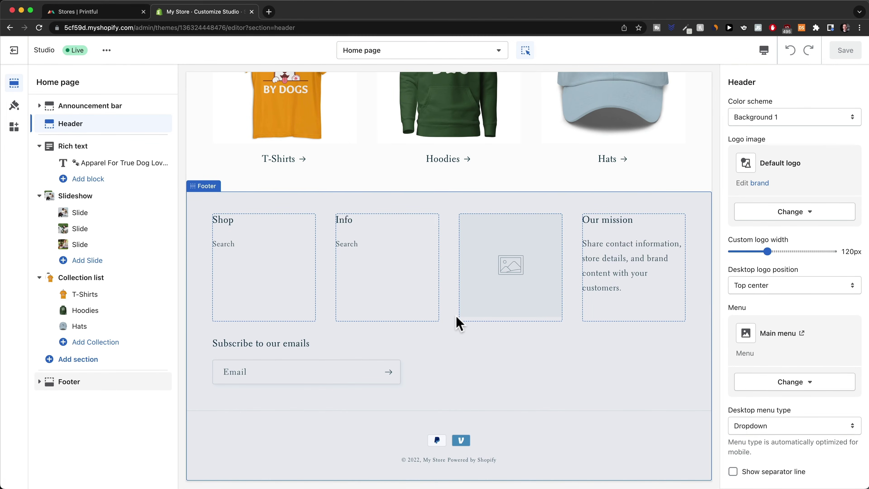
left_click(381, 260)
left_click(414, 338)
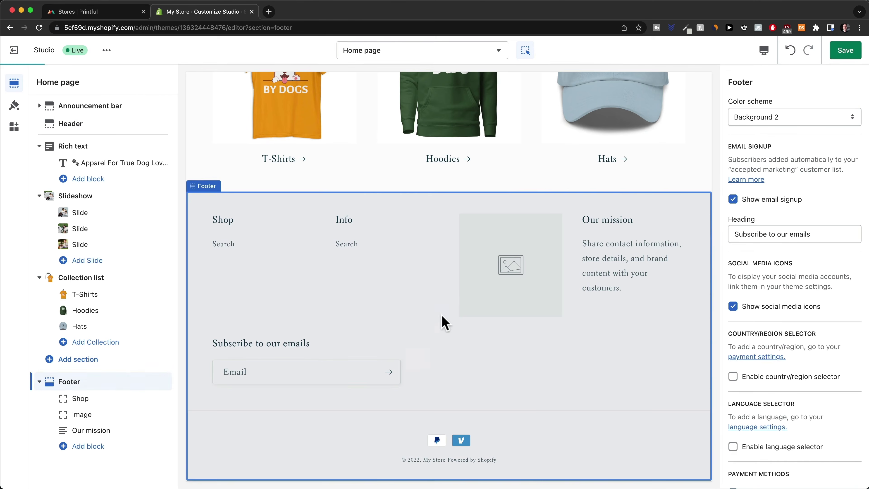
left_click(485, 274)
left_click(476, 337)
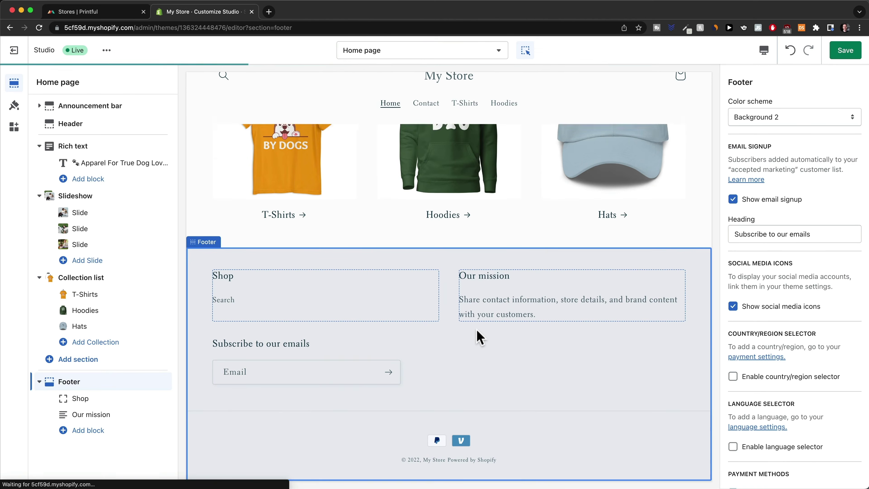
left_click(544, 302)
left_click(599, 338)
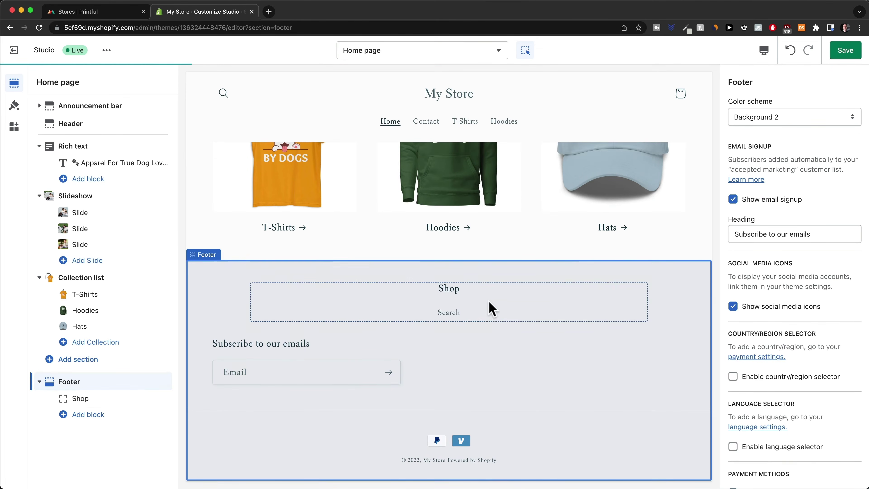
key("super+s")
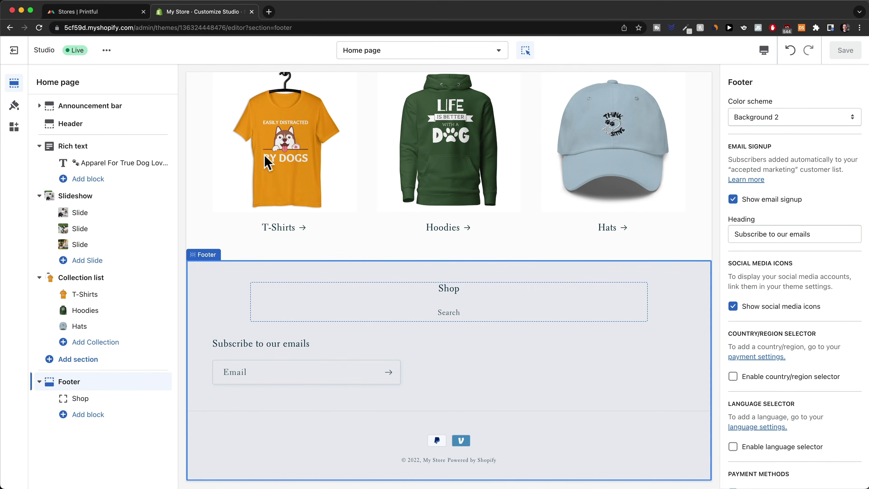
Step: Leave the theme editor for the store's Policies settings and create the refund policy from the template
left_click(13, 52)
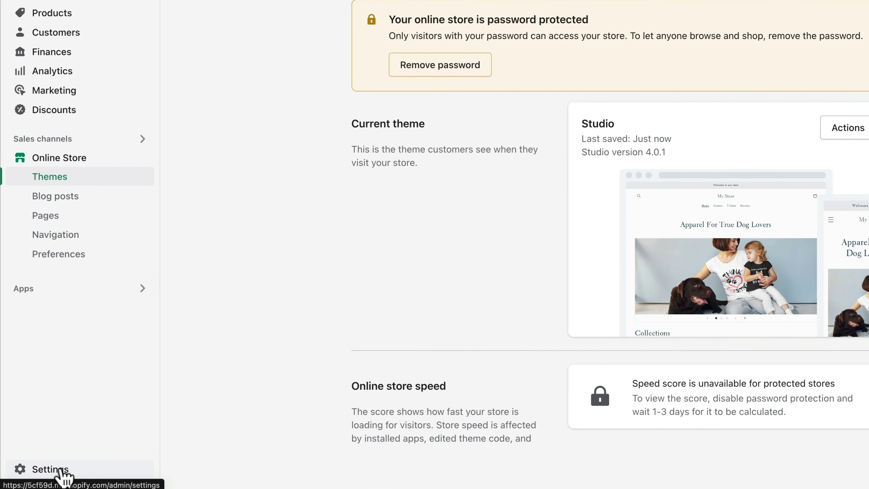
left_click(62, 472)
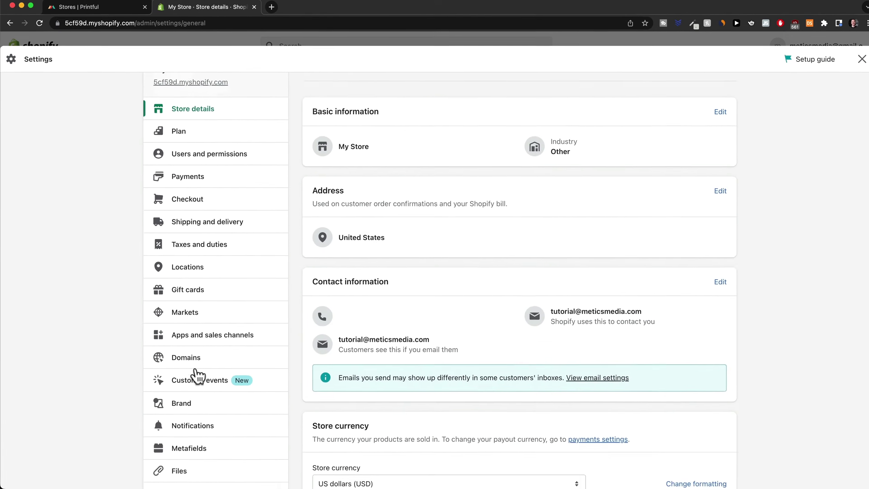
scroll(197, 376, "down", 5)
left_click(184, 367)
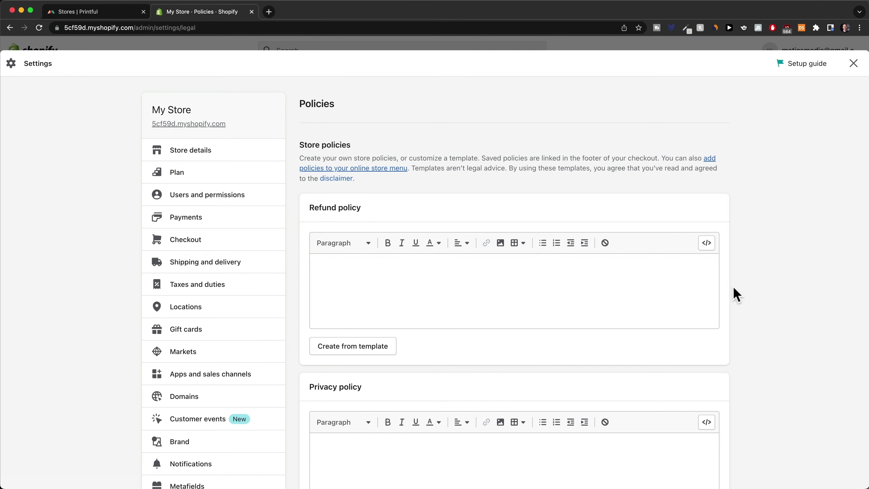
scroll(736, 295, "down", 3)
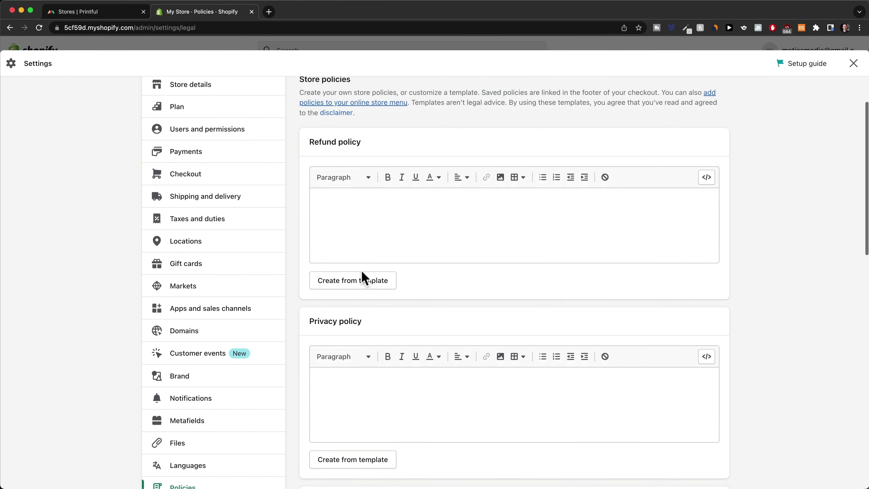
left_click(363, 279)
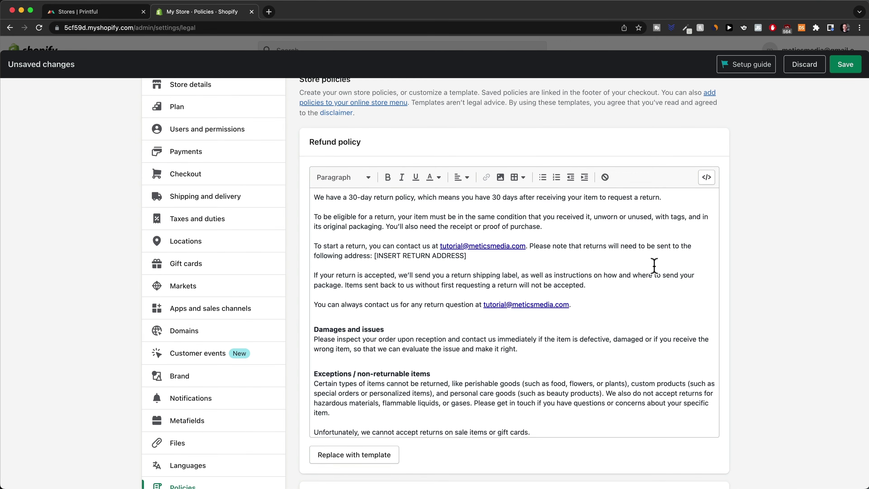
Step: Read through the generated refund policy, including the return address placeholder and the sections on damages, exceptions and exchanges
scroll(564, 300, "down", 1)
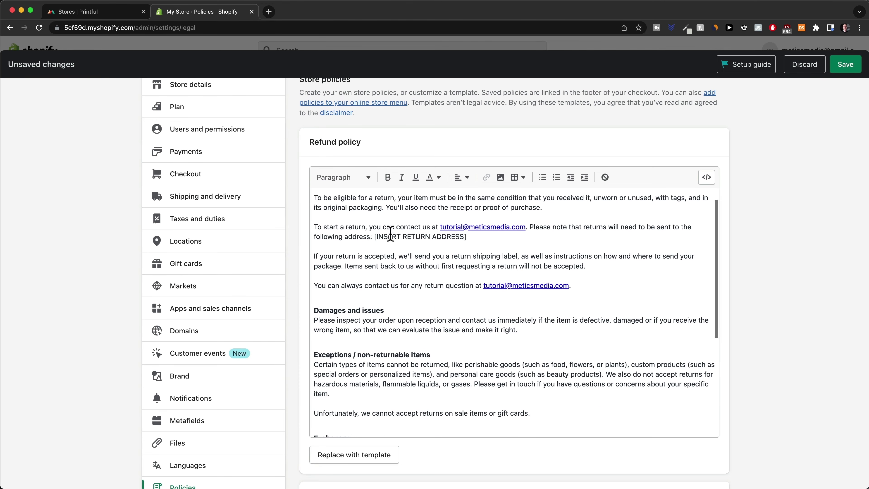
left_click_drag(375, 237, 487, 235)
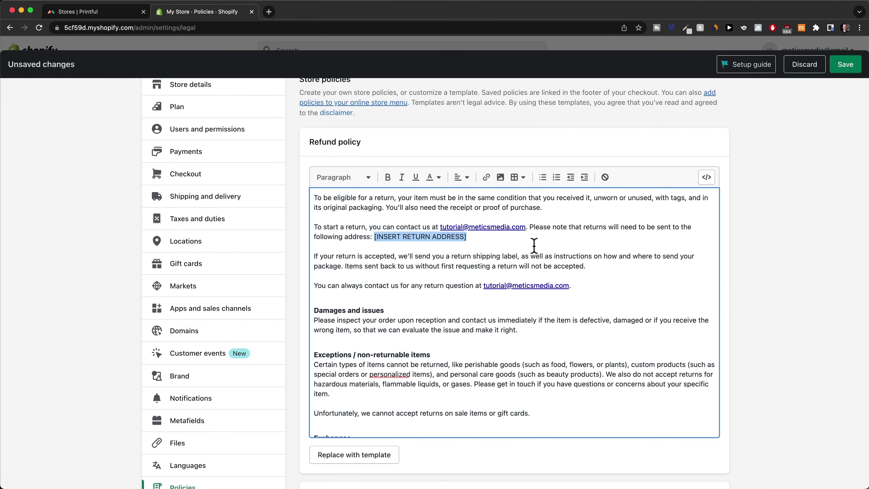
scroll(594, 340, "up", 1)
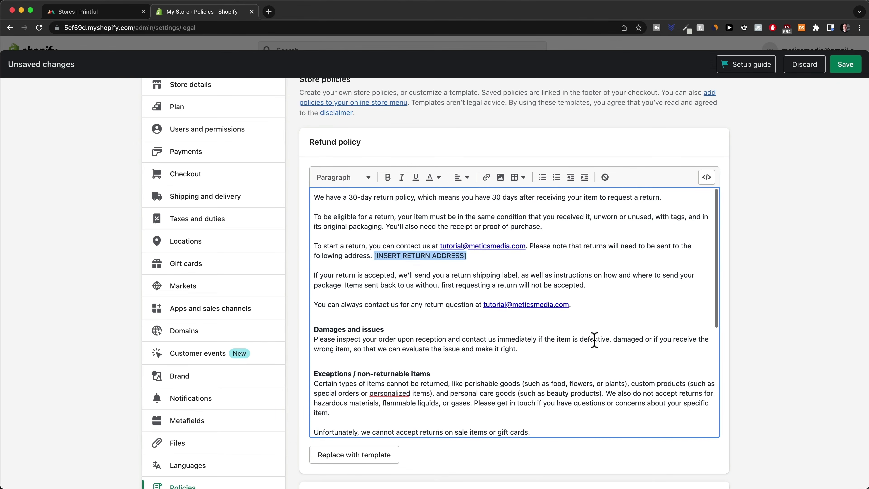
scroll(592, 340, "down", 3)
scroll(407, 240, "up", 3)
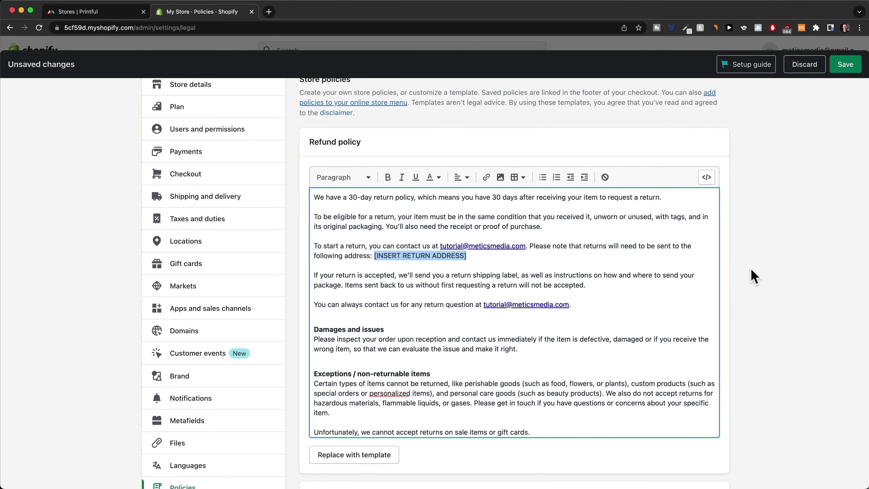
left_click(749, 274)
scroll(732, 273, "down", 3)
scroll(551, 305, "up", 2)
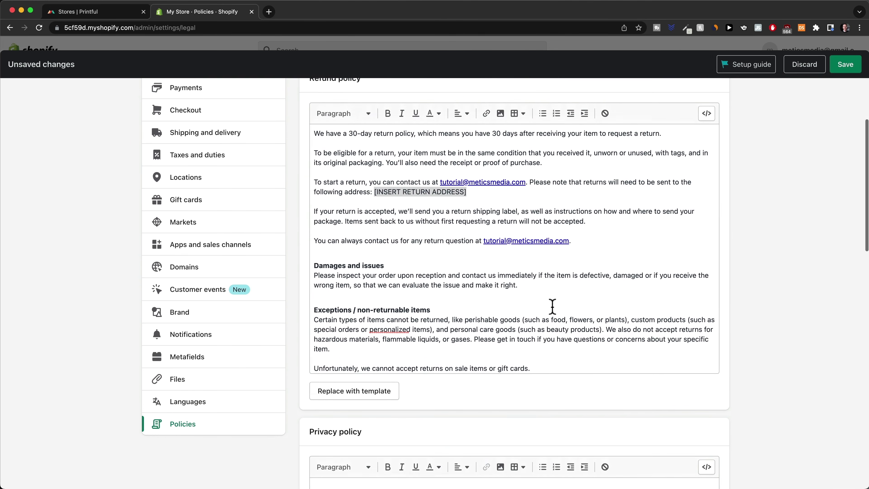
left_click(595, 288)
scroll(628, 333, "down", 3)
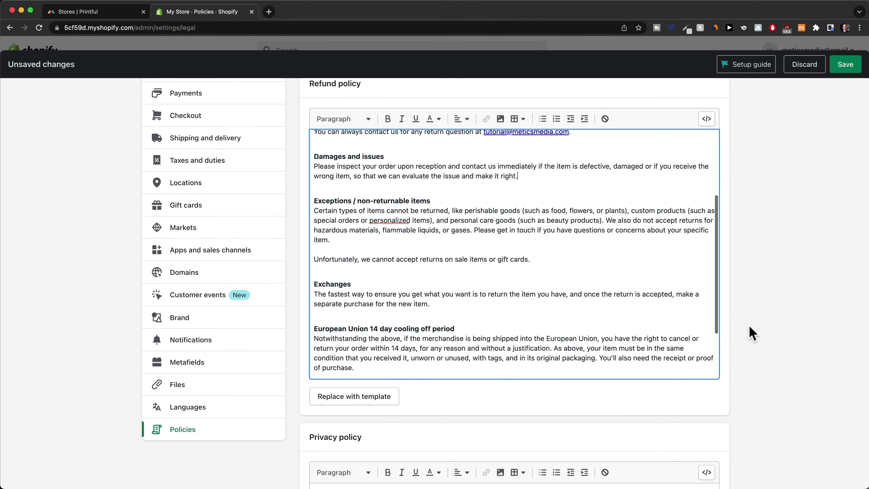
Step: Create the privacy policy and the terms of service from their templates
scroll(750, 330, "down", 8)
left_click(356, 306)
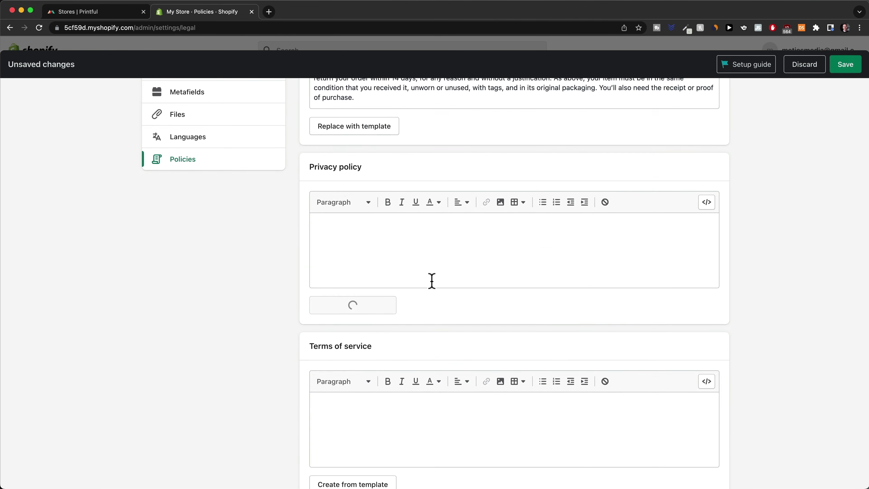
scroll(763, 324, "down", 11)
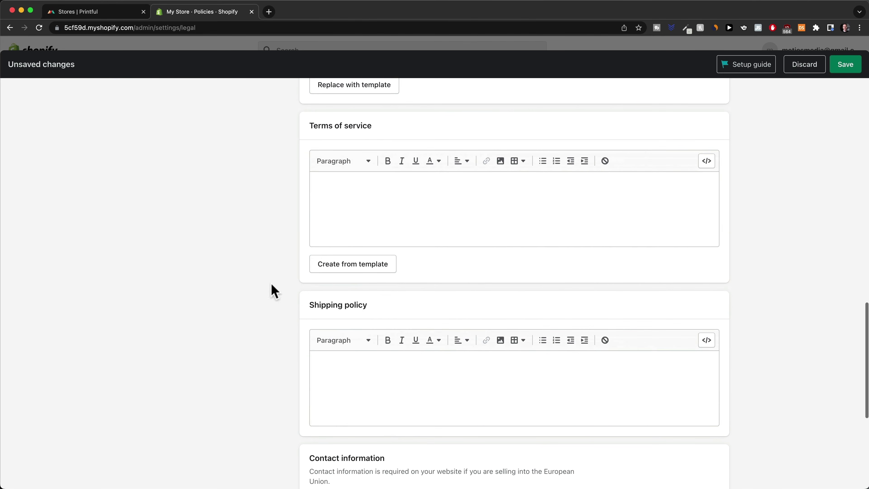
left_click(325, 267)
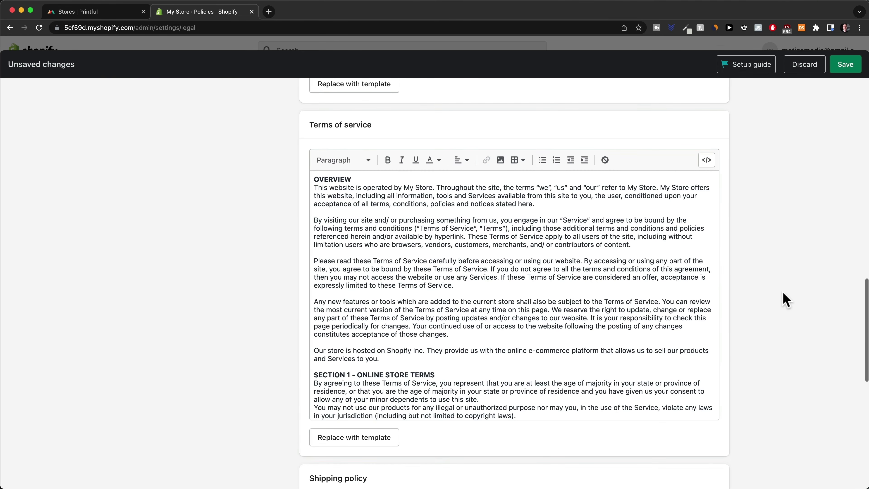
Step: Go to the empty shipping policy and look up the shipping times for shirts on Printful's shipping page
scroll(786, 298, "down", 5)
scroll(527, 227, "down", 6)
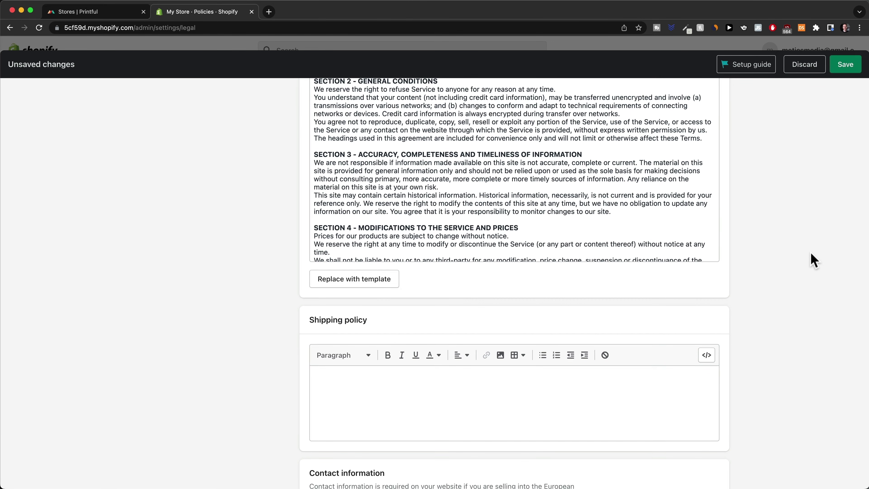
scroll(814, 260, "down", 5)
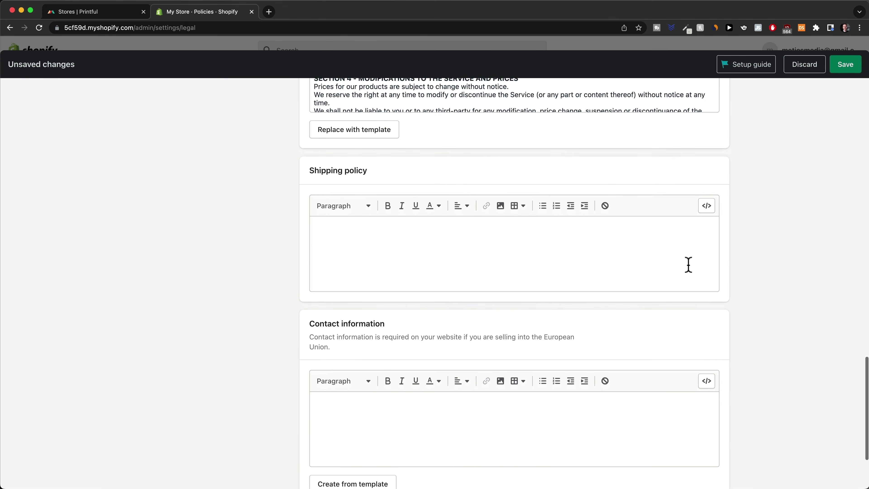
left_click(370, 214)
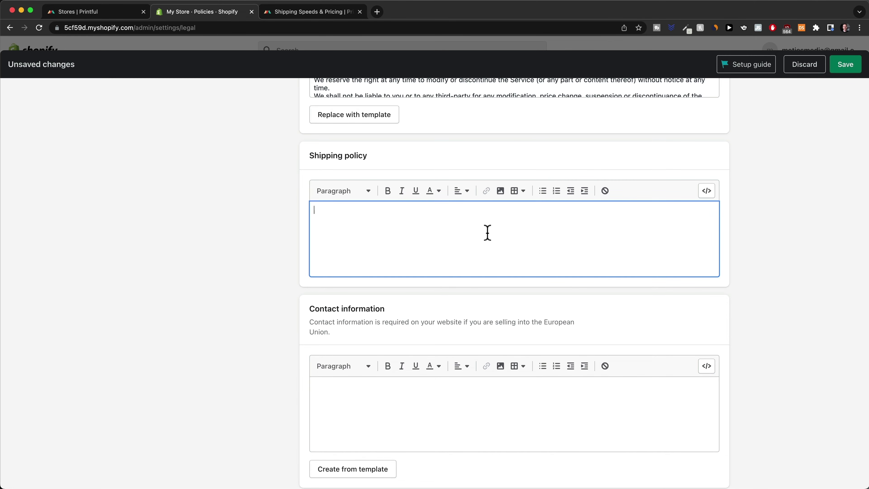
left_click(311, 11)
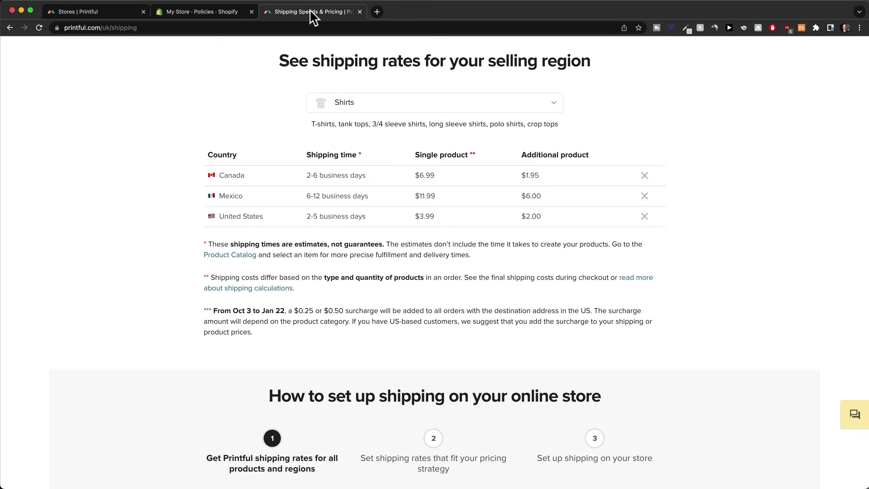
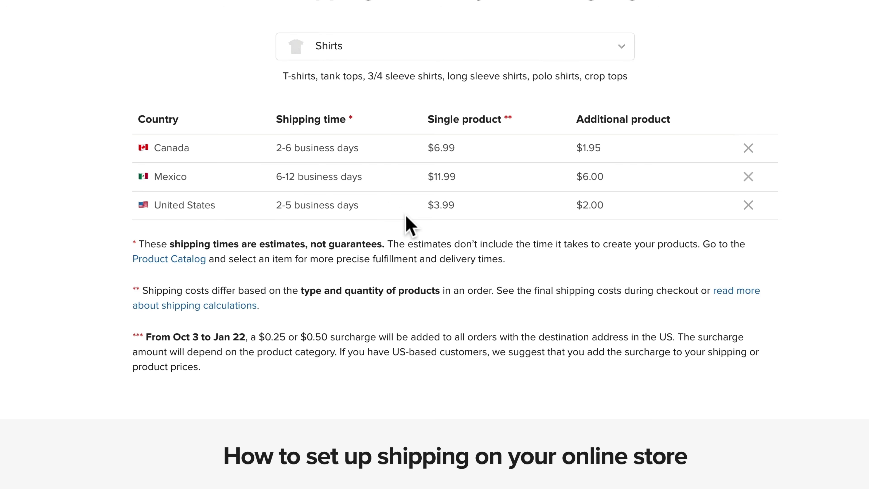
Step: Return to the Shopify policies, enter "Shipping takes 2 - 5 business days." as the shipping policy and save the store policies
left_click(196, 12)
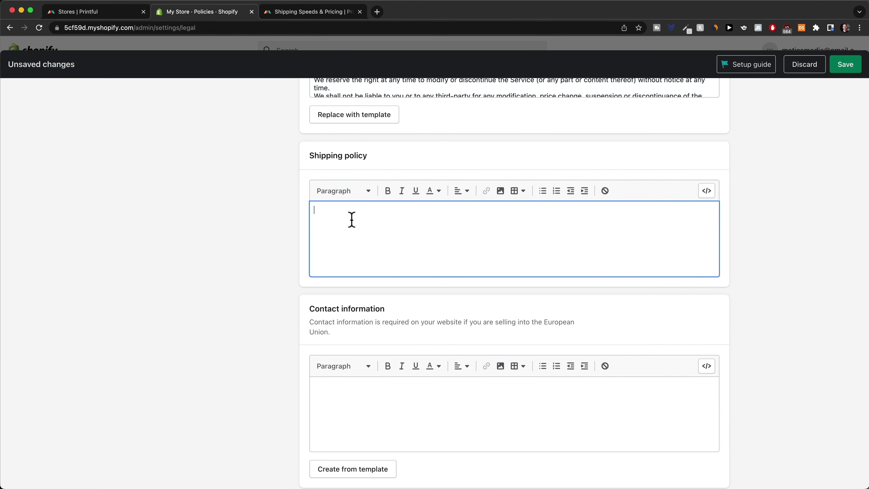
type("Shipping takes 2 - 5 business days.")
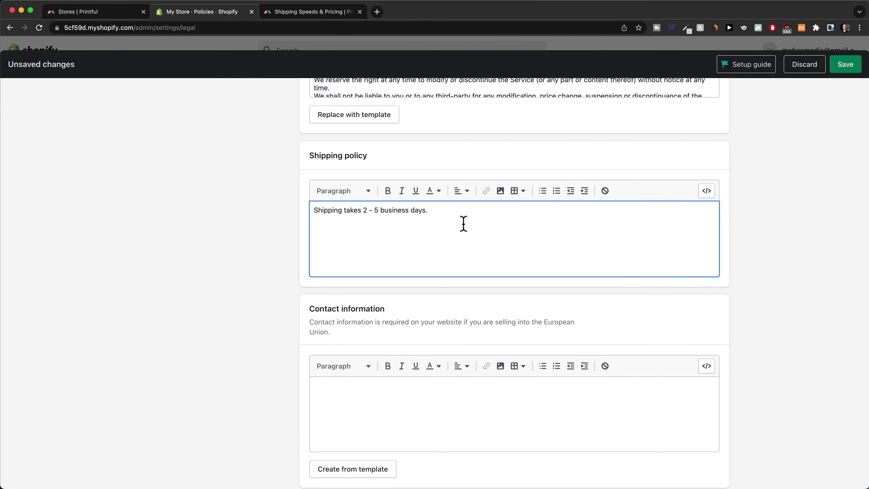
scroll(714, 274, "down", 5)
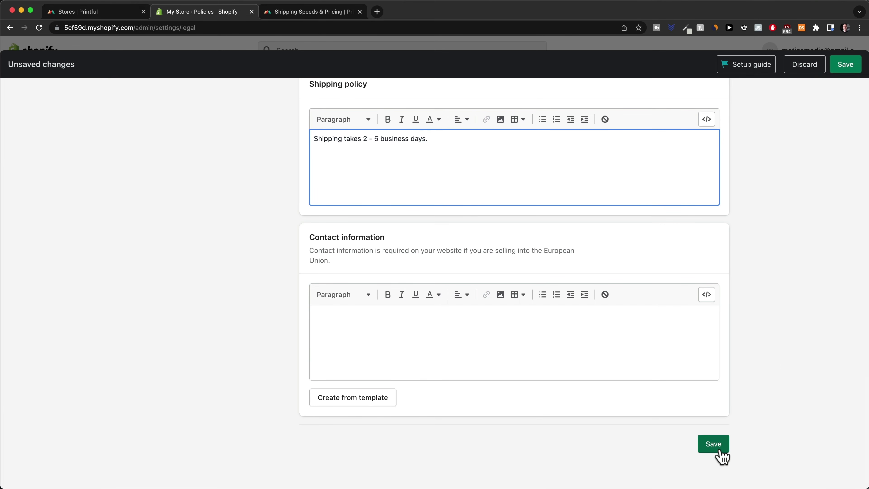
left_click(712, 447)
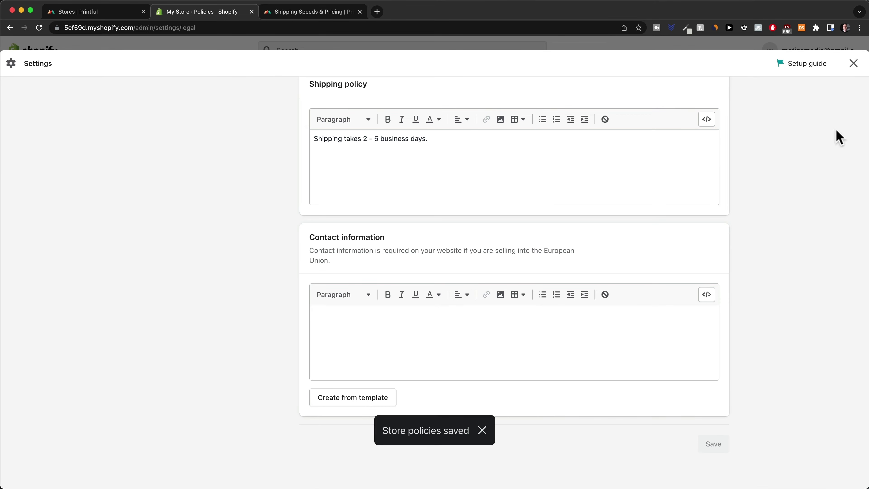
Step: Leave the settings, open the Footer menu in the store navigation and add a menu item linking to the Privacy Policy
left_click(853, 65)
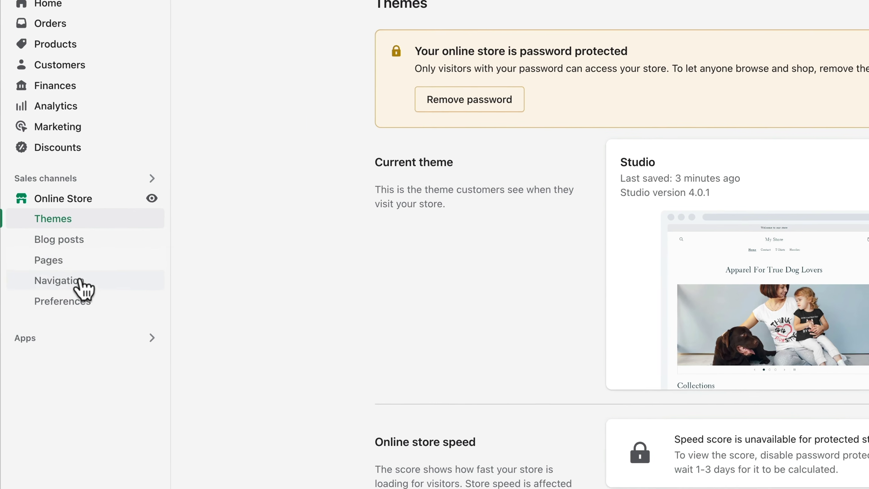
left_click(81, 281)
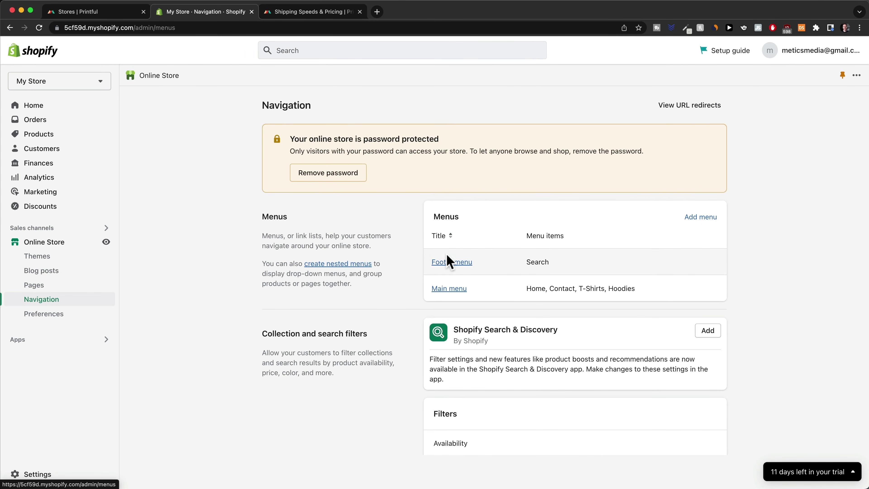
left_click(449, 261)
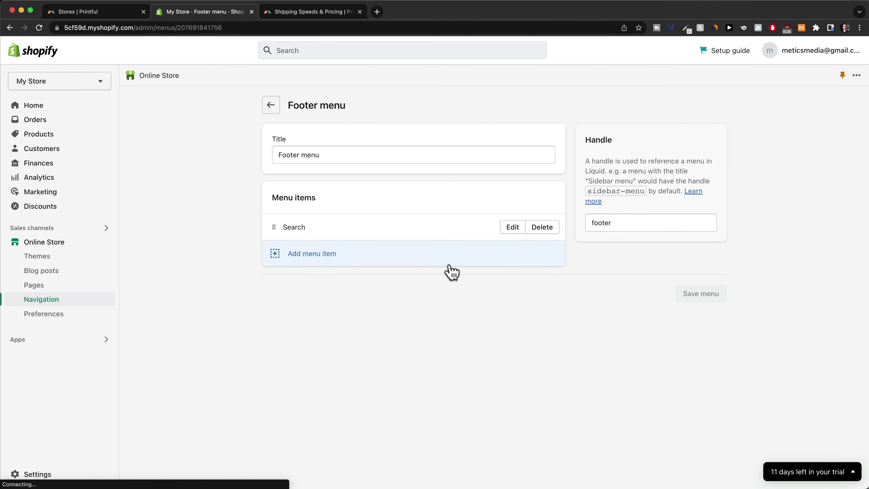
left_click(312, 258)
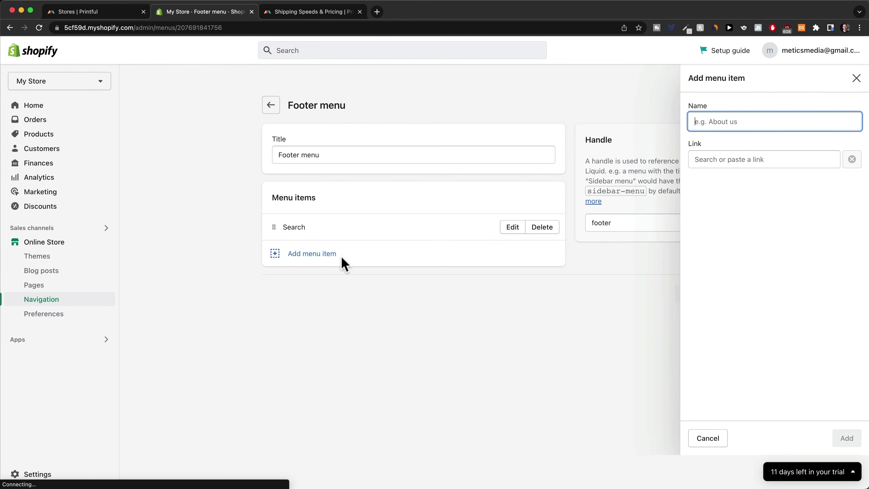
left_click(739, 161)
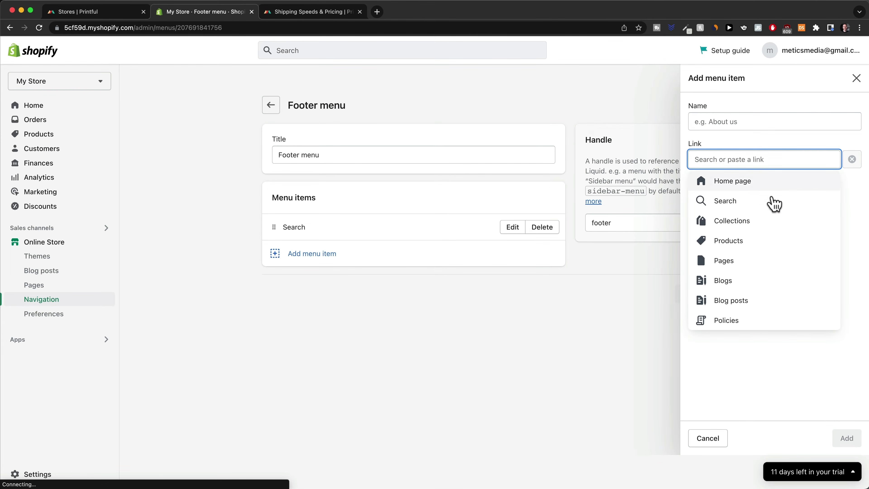
left_click(741, 317)
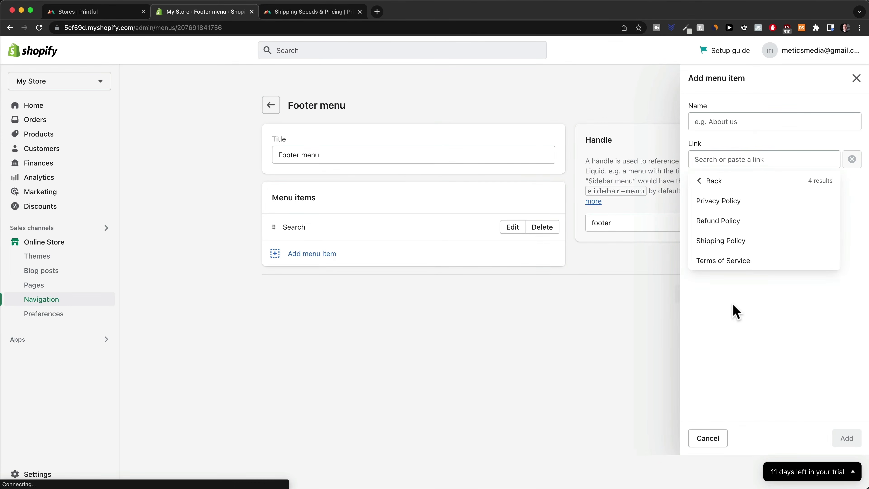
left_click(739, 205)
left_click(847, 438)
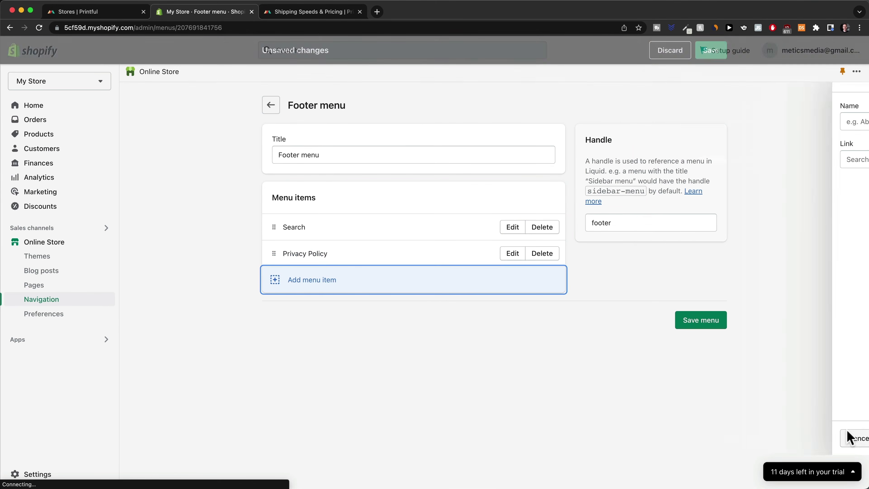
Step: Add menu items for the Refund Policy, Shipping Policy and Terms of Service to the footer menu
left_click(313, 280)
left_click(750, 159)
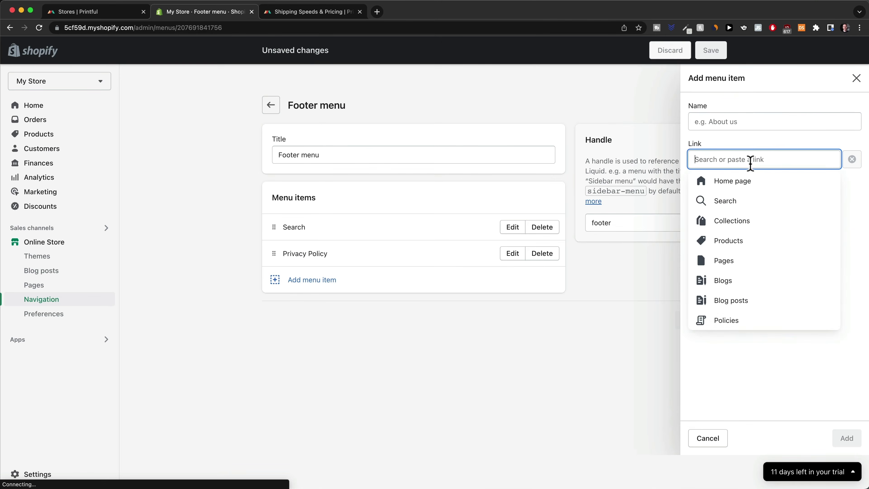
left_click(747, 322)
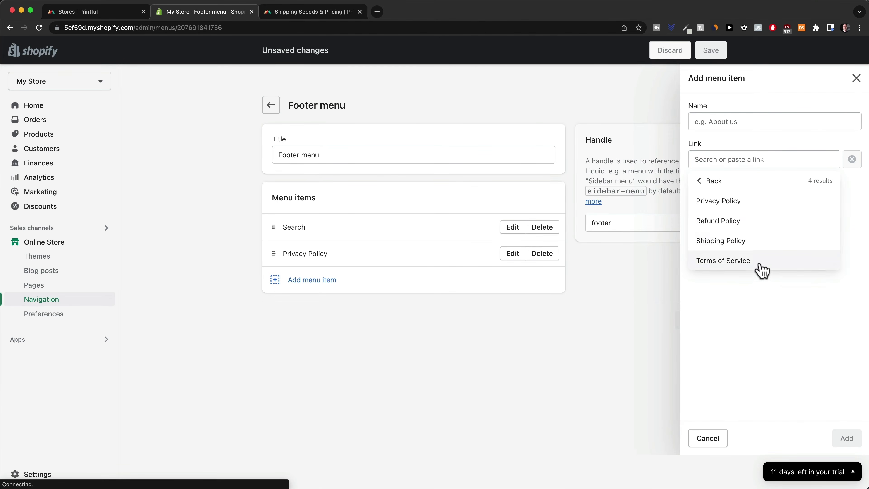
left_click(739, 222)
left_click(847, 439)
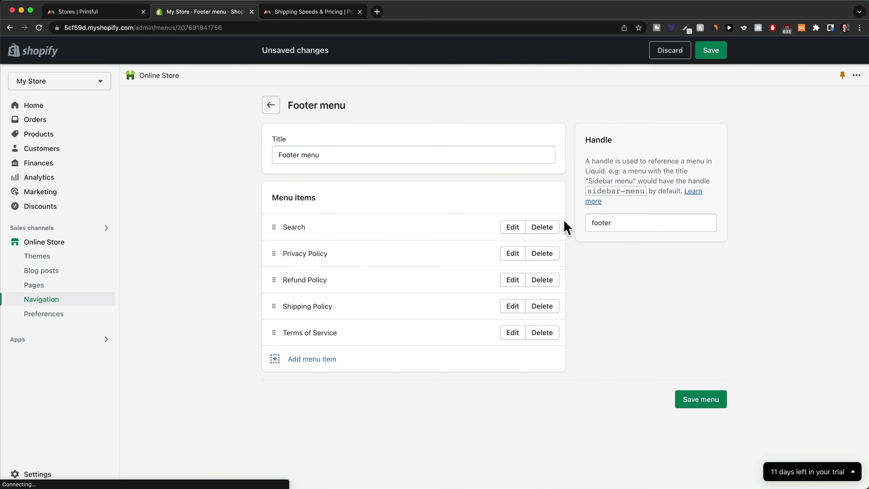
Step: Remove the Search item from the footer menu and save the menu
left_click(551, 229)
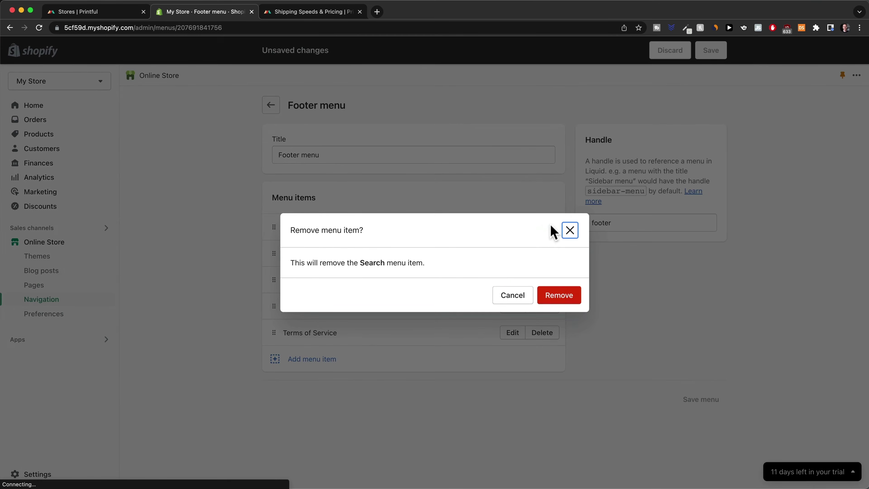
left_click(562, 296)
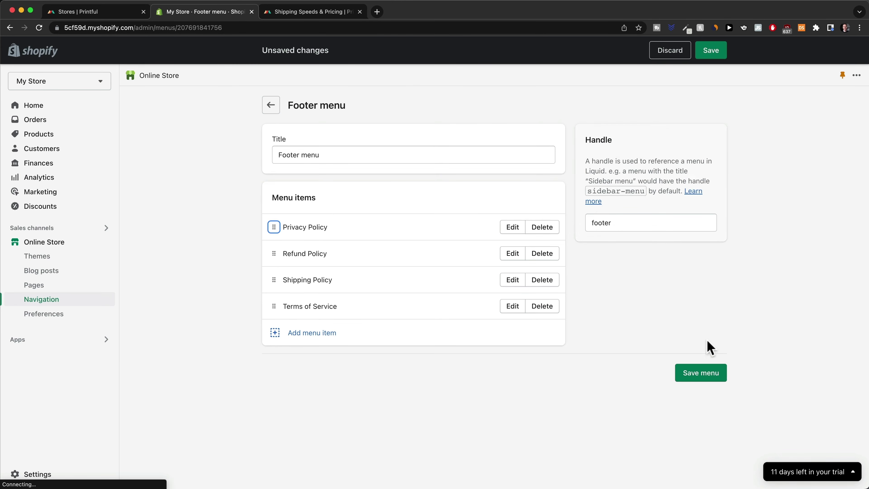
left_click(700, 374)
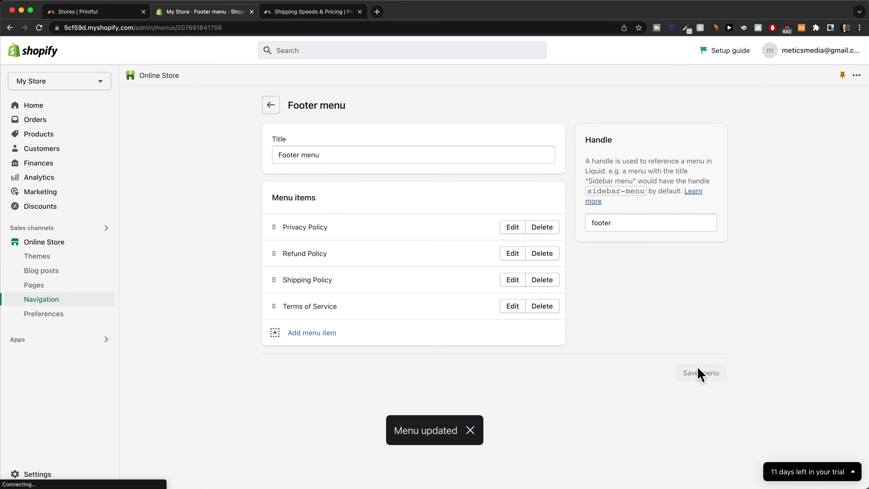
Step: Open the theme customizer for the Studio theme and check the policy links in the home page footer
left_click(72, 244)
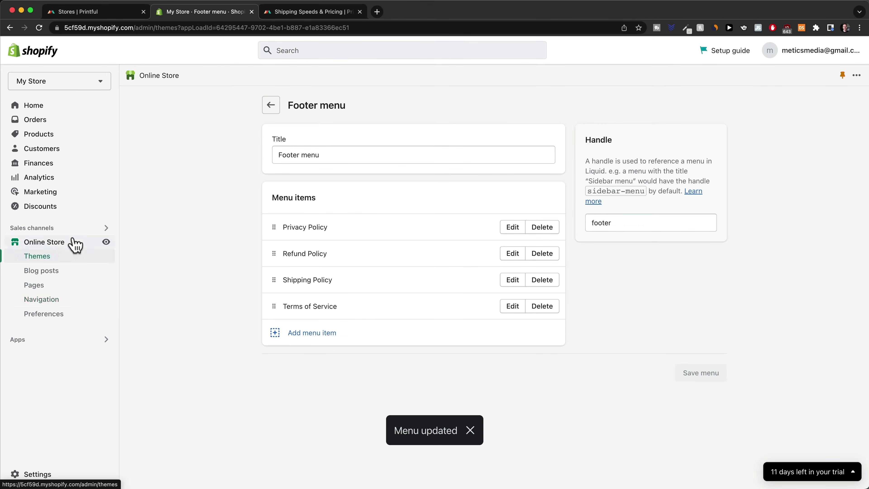
left_click(692, 220)
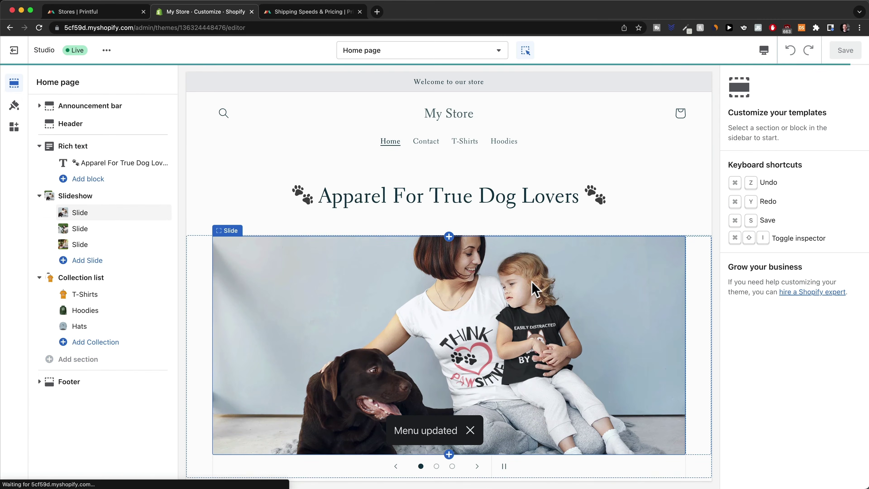
scroll(532, 281, "down", 12)
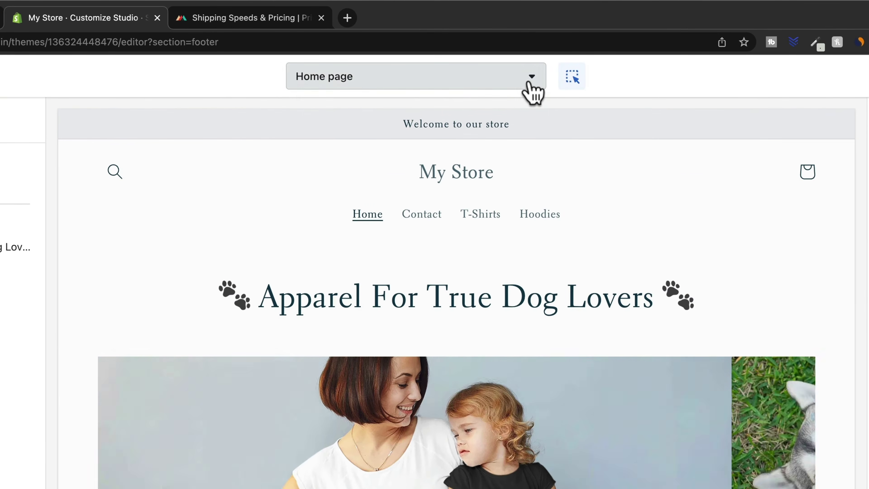
Step: Switch the theme customizer from the home page to the Default product template
left_click(497, 52)
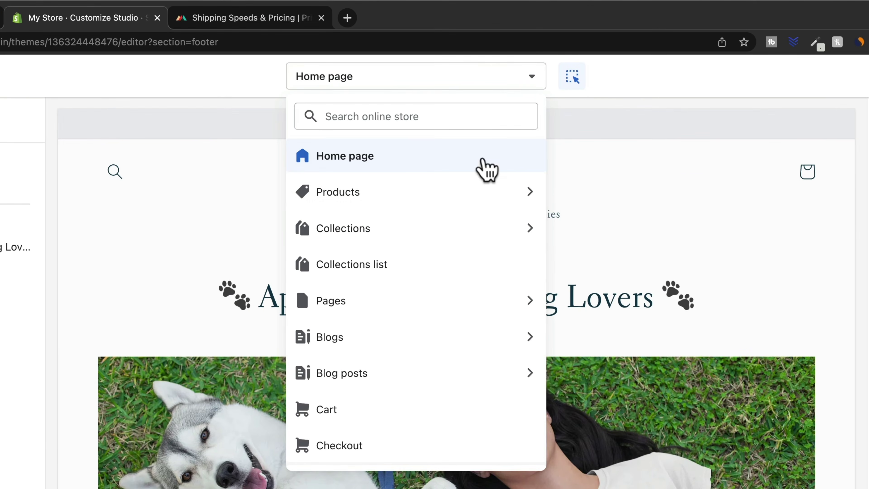
left_click(463, 193)
left_click(375, 198)
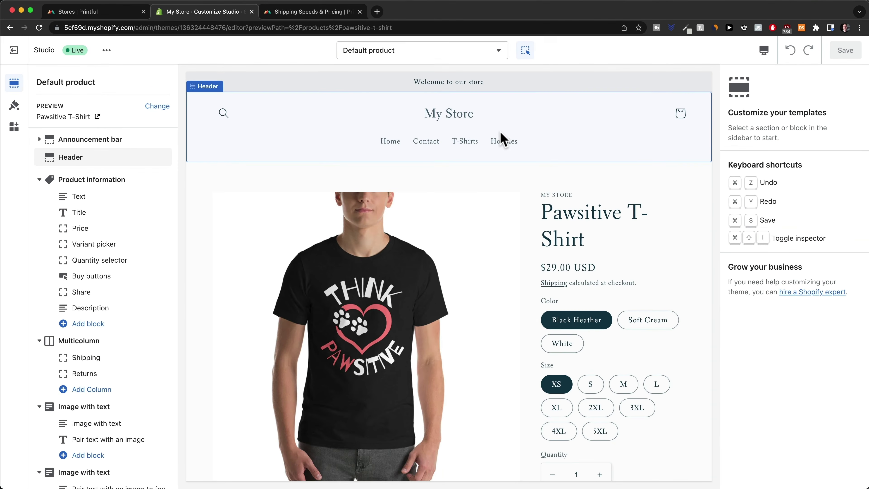
Step: Look through the desktop product page, including the images, variant options, buy buttons, description and size guide
scroll(613, 209, "down", 2)
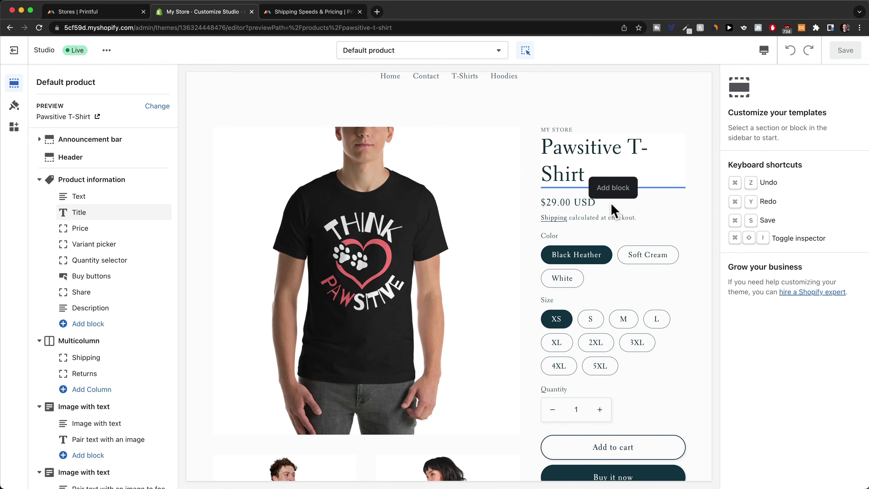
scroll(613, 209, "down", 15)
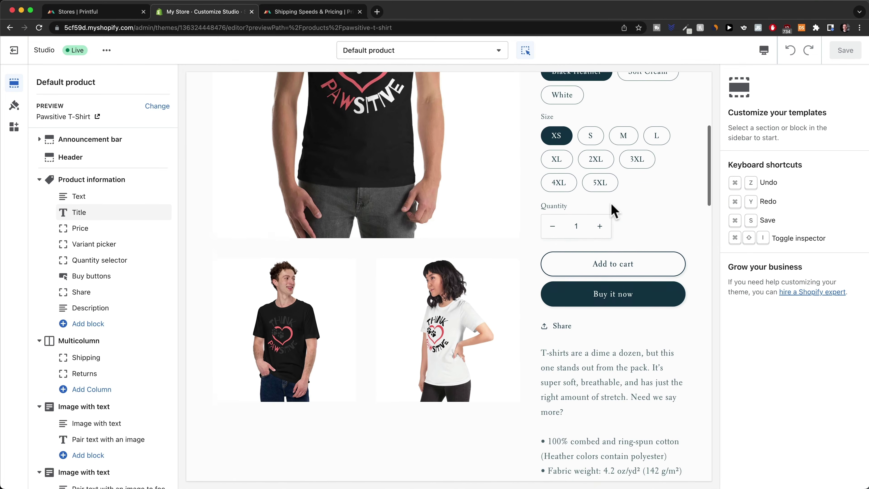
scroll(612, 209, "up", 15)
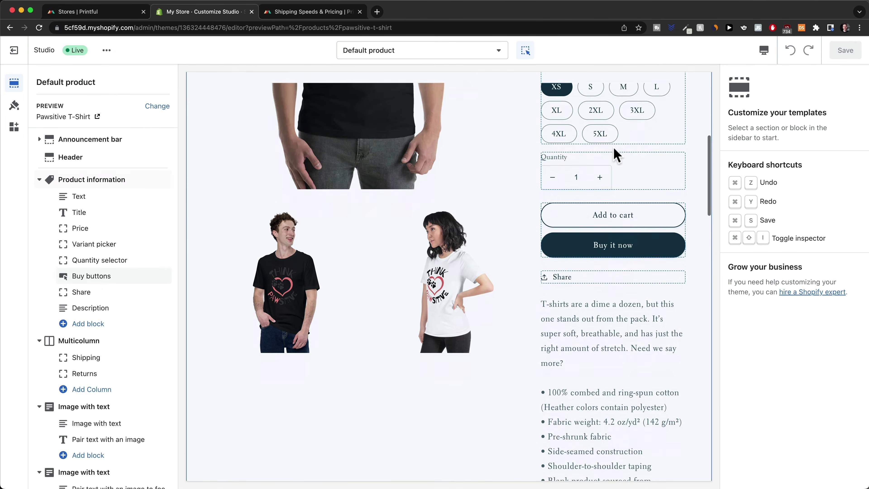
scroll(444, 176, "up", 3)
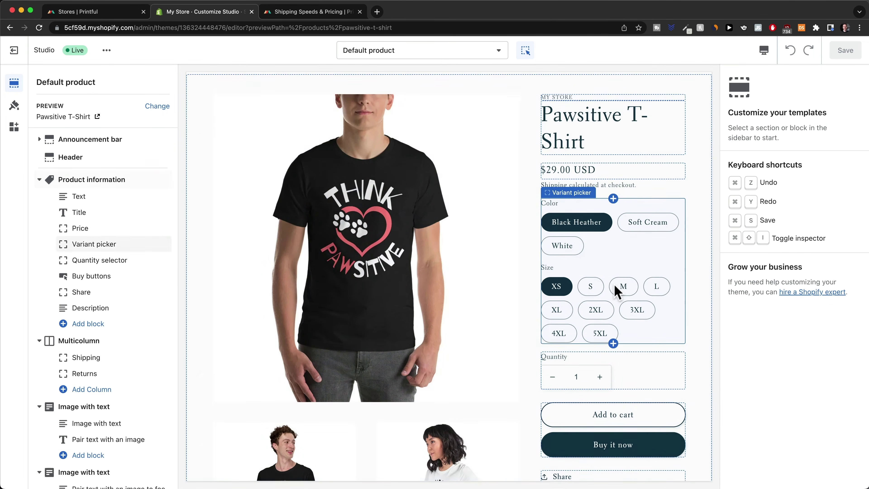
scroll(617, 286, "down", 3)
scroll(615, 286, "down", 10)
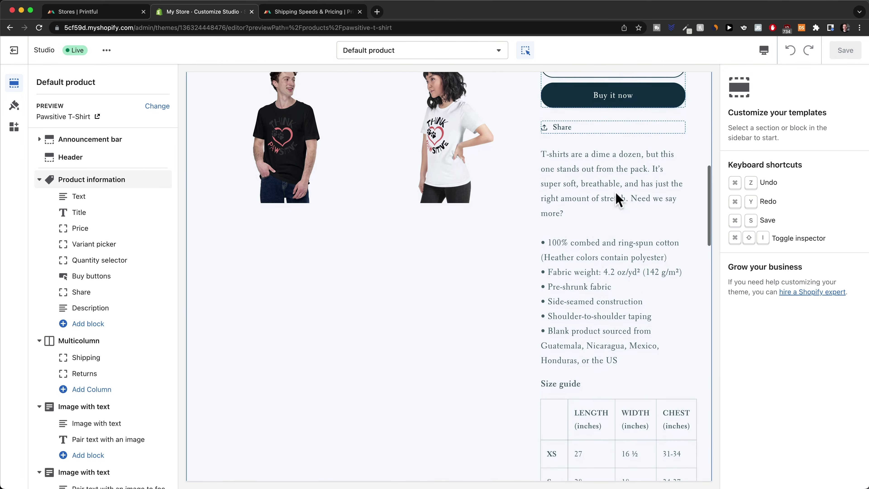
scroll(614, 177, "down", 2)
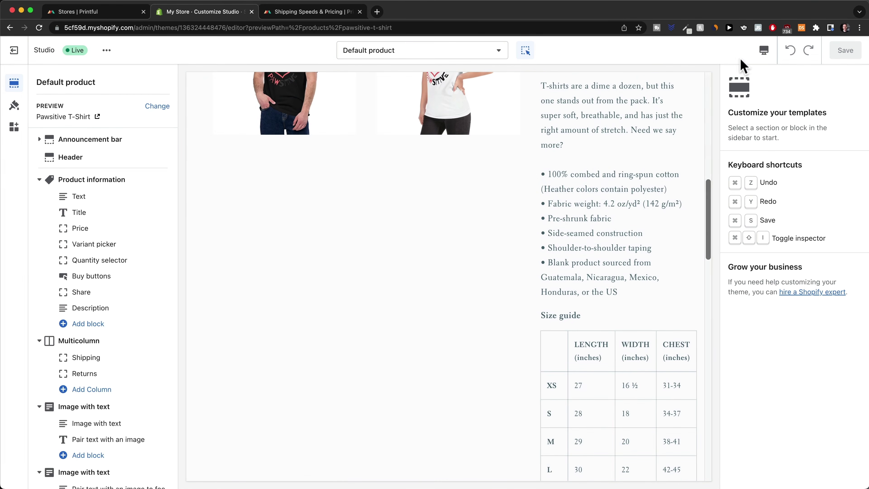
Step: Switch the preview to the Mobile layout and look through the product page down to the shipping and returns columns
left_click(764, 51)
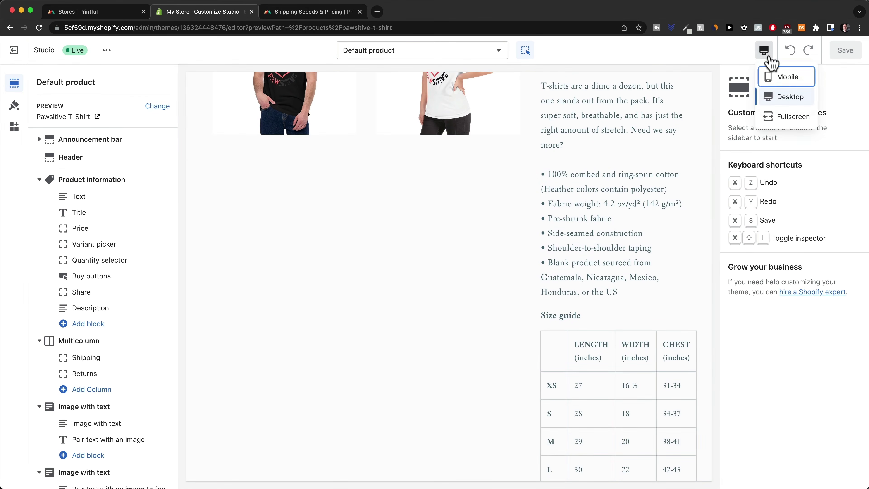
left_click(787, 79)
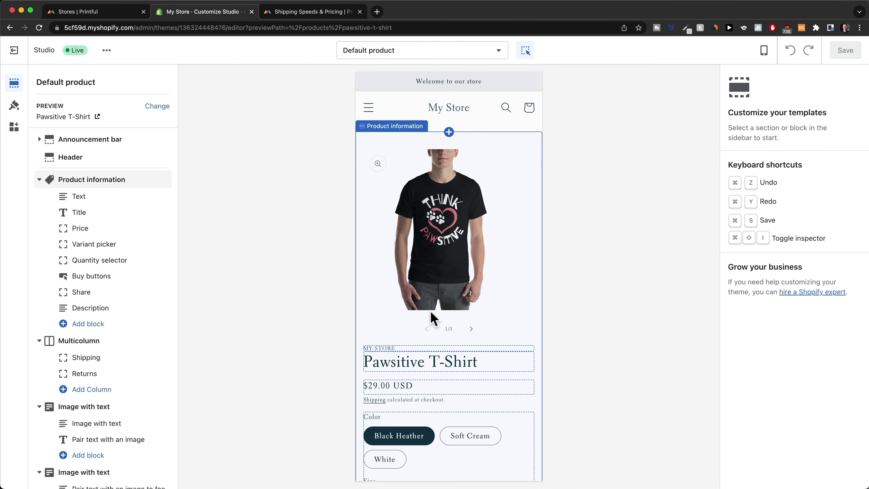
scroll(480, 325, "down", 5)
scroll(483, 327, "down", 15)
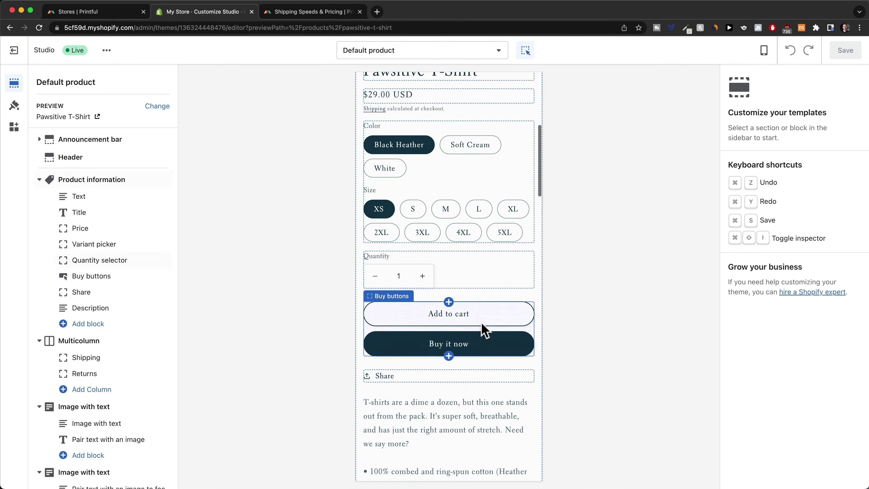
scroll(475, 313, "down", 5)
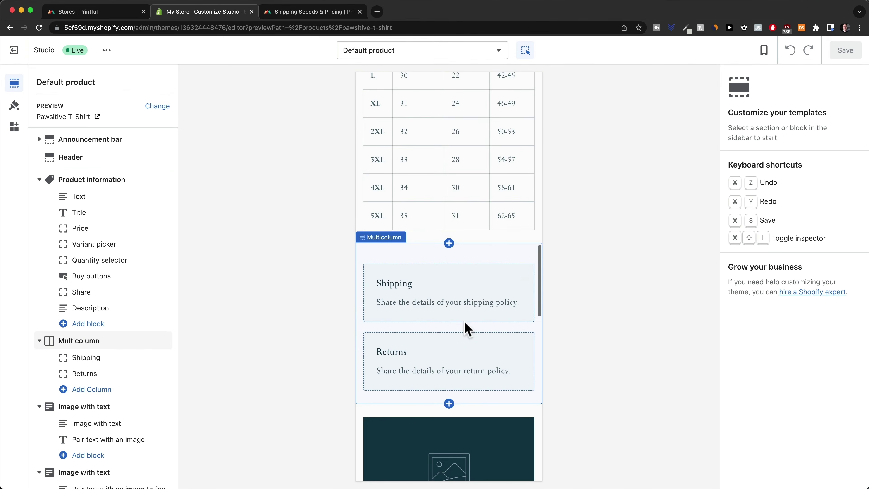
Step: Remove the Image with text section below the product recommendations, the first Image with text section and the Multicolumn section from the product template
scroll(156, 372, "down", 5)
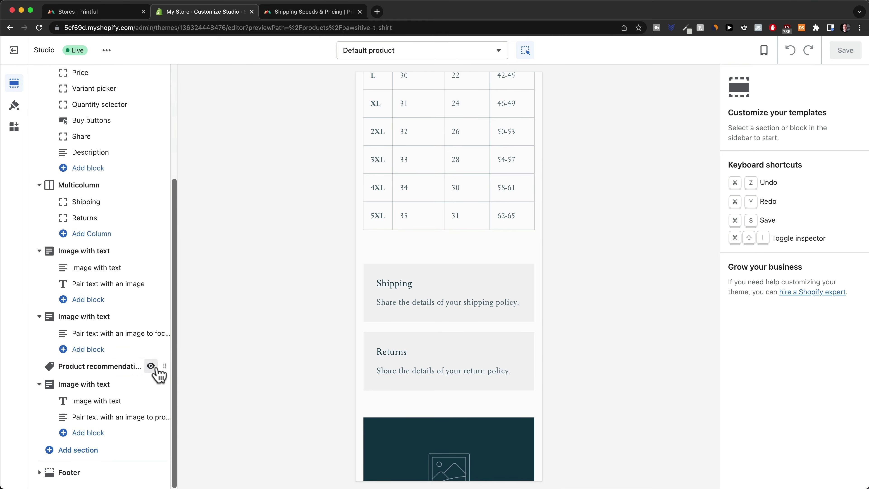
mouse_move(130, 368)
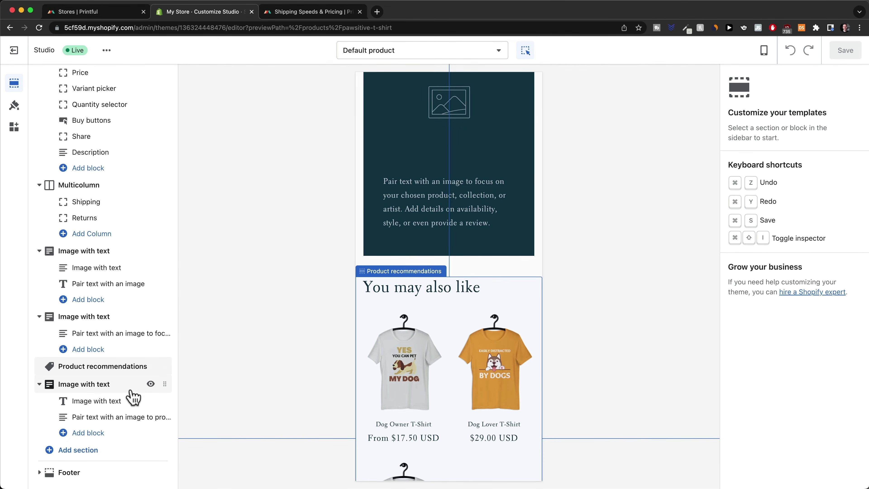
left_click(116, 390)
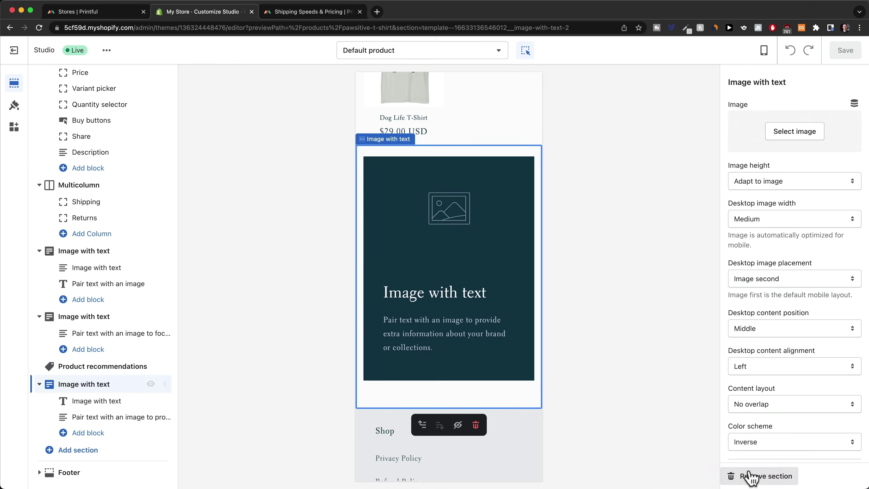
left_click(756, 476)
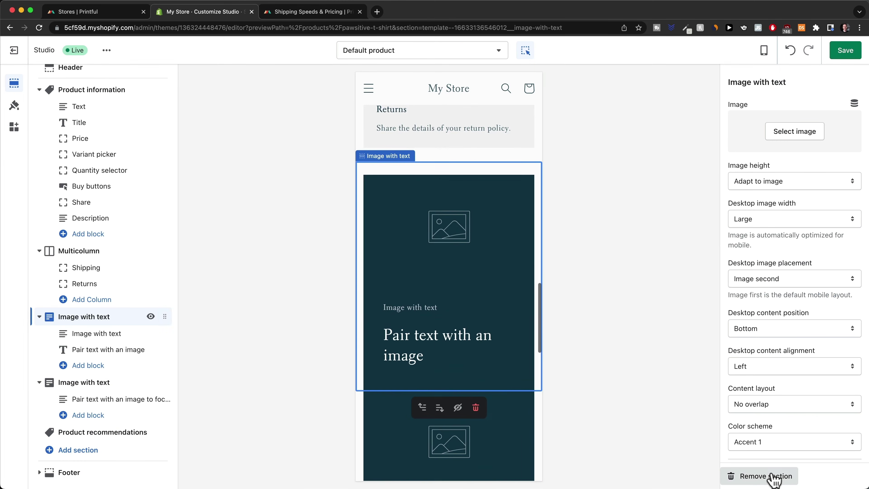
left_click(770, 477)
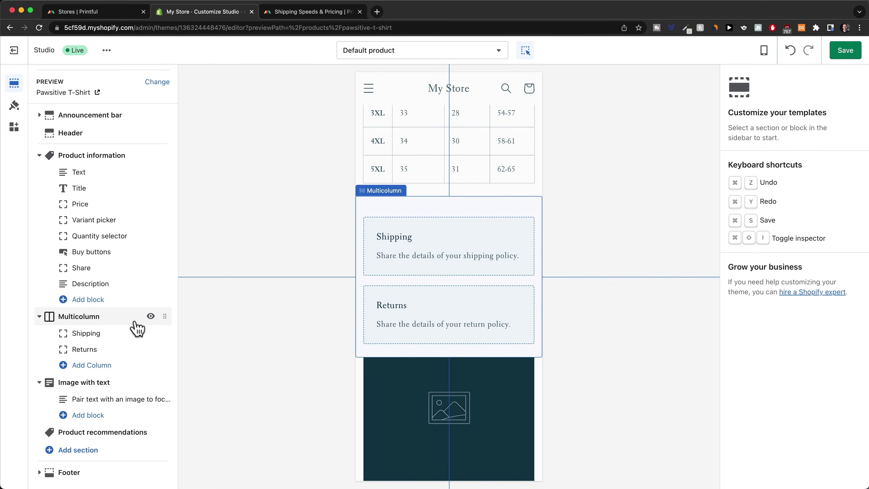
left_click(133, 327)
left_click(767, 476)
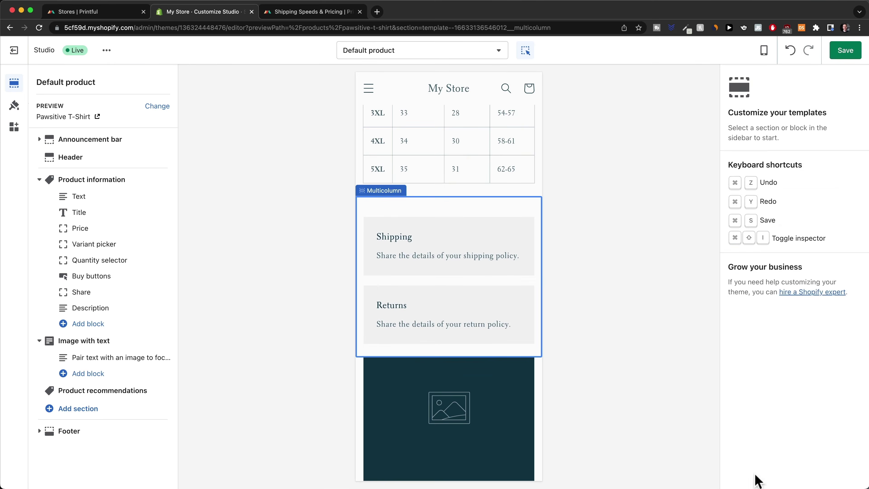
scroll(497, 339, "up", 10)
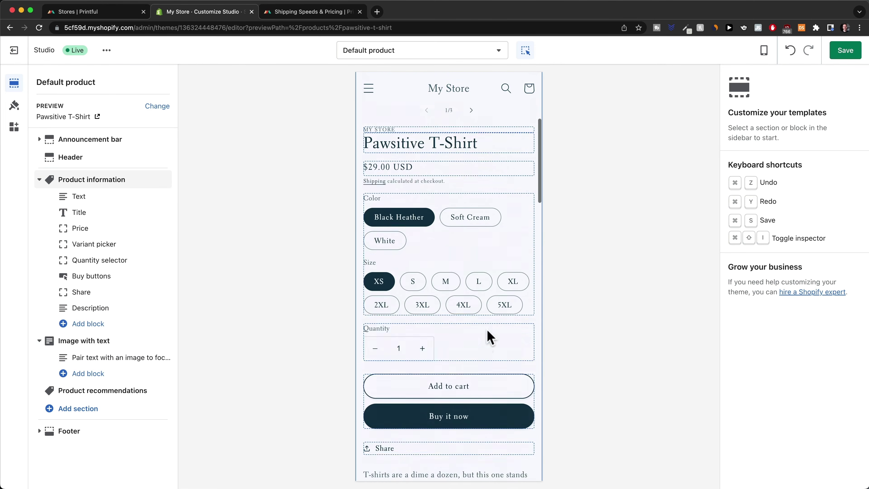
Step: Look through the mobile product page from the variant options and buy buttons down to the description and size guide
scroll(490, 337, "down", 9)
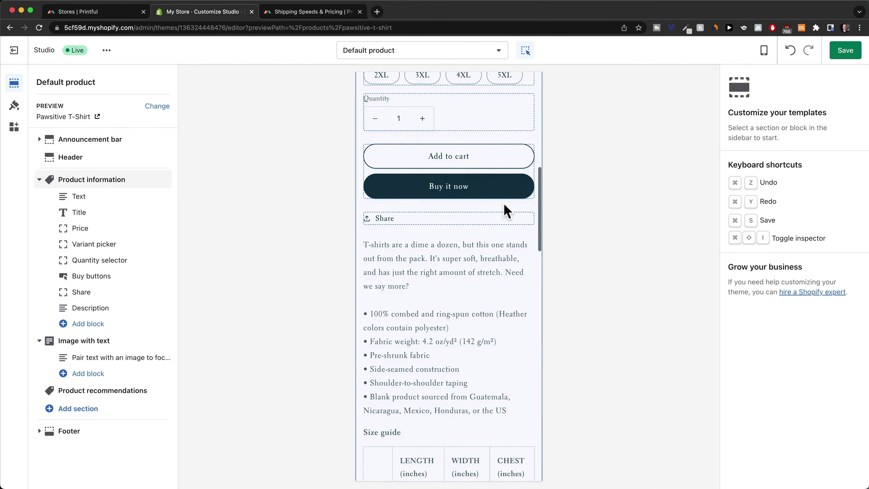
scroll(459, 291, "up", 1)
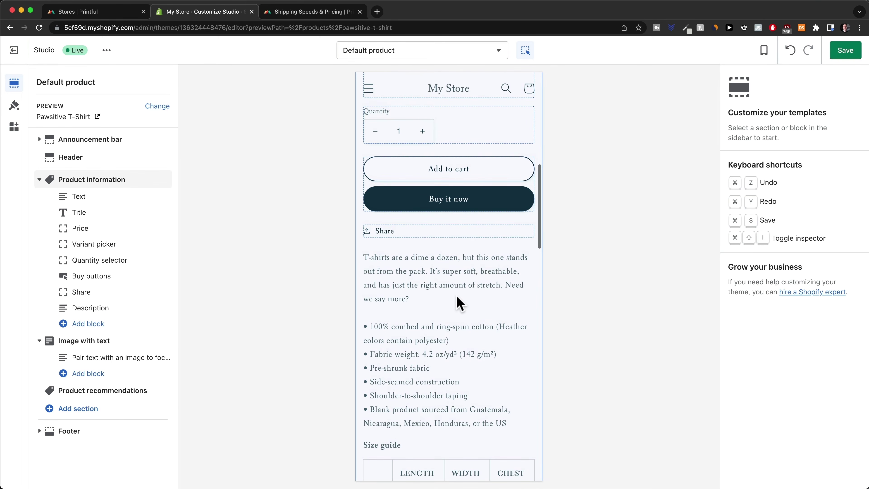
scroll(460, 303, "down", 1)
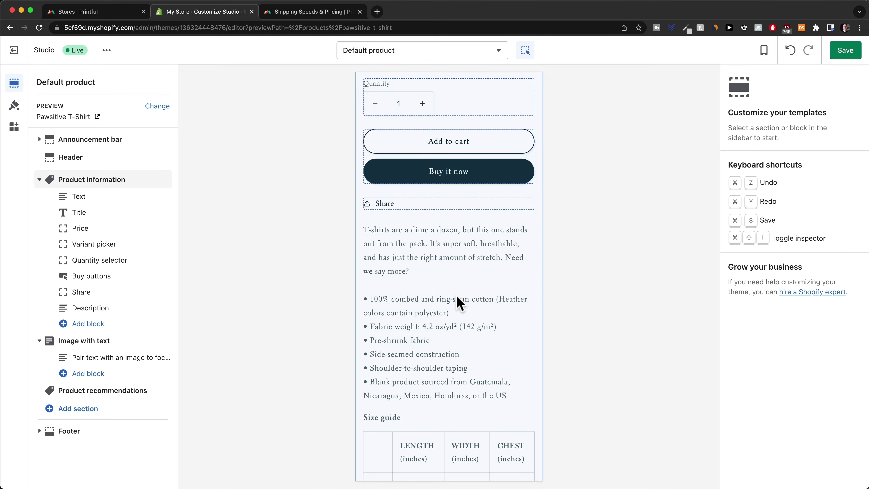
scroll(461, 303, "down", 1)
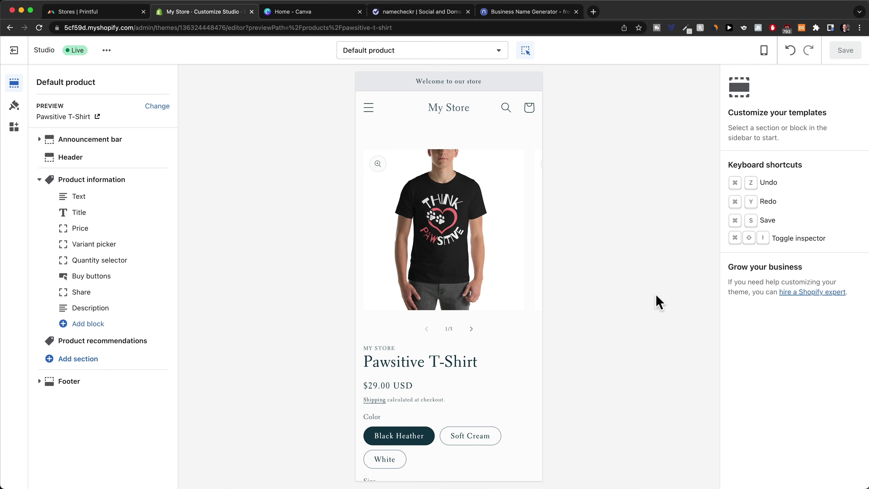
Step: Switch to Namelix and generate business names for the keywords "dog apparel" with Medium randomness
left_click(524, 13)
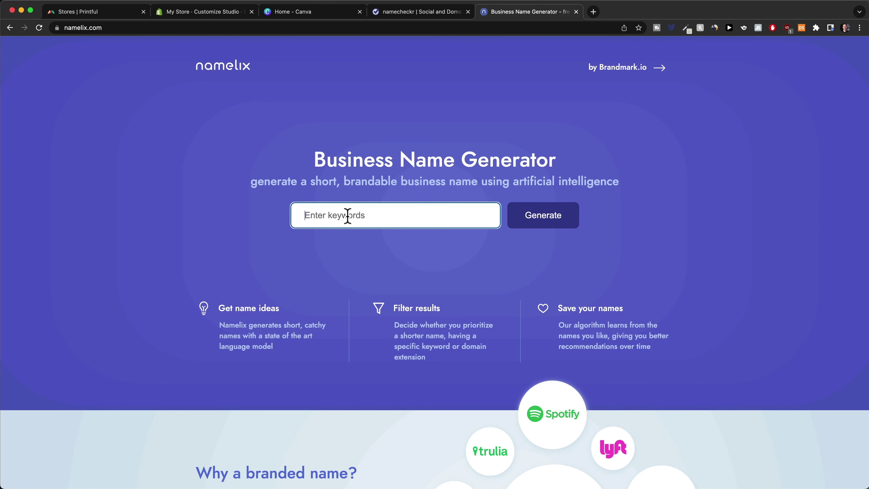
type("dog apparel")
left_click(529, 226)
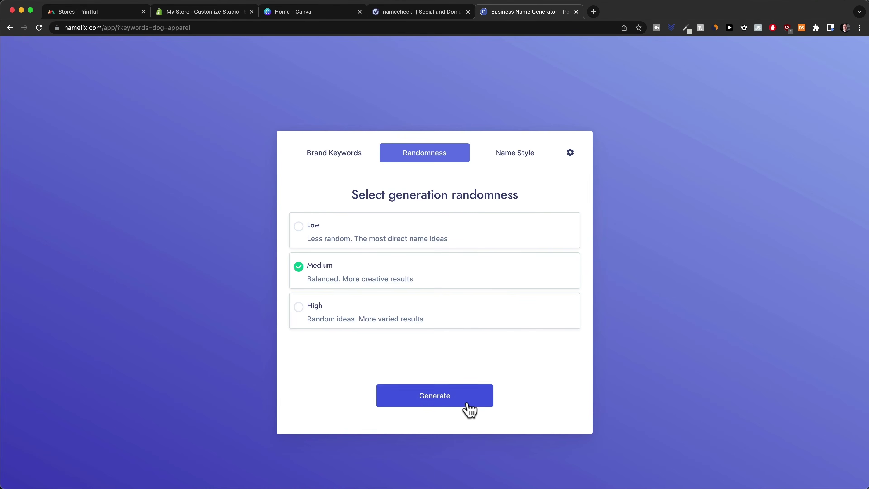
left_click(455, 401)
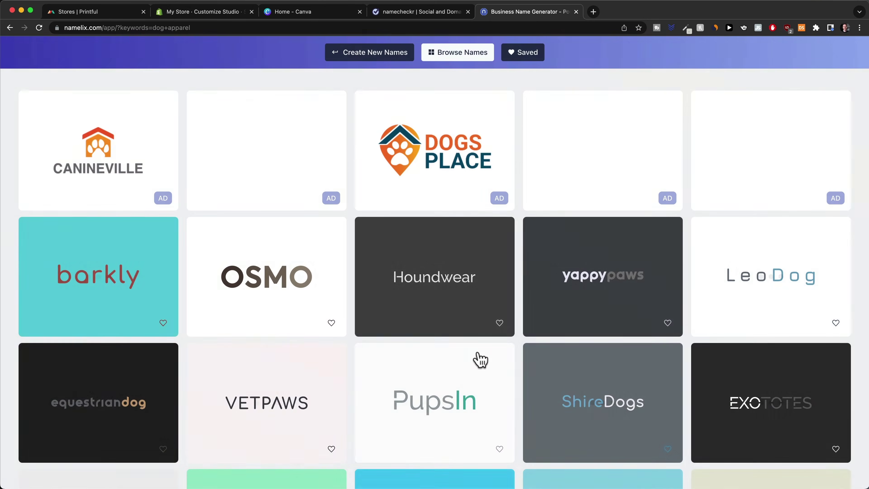
Step: Browse the generated business names and their logo previews for store name ideas
scroll(479, 355, "down", 3)
scroll(480, 360, "down", 9)
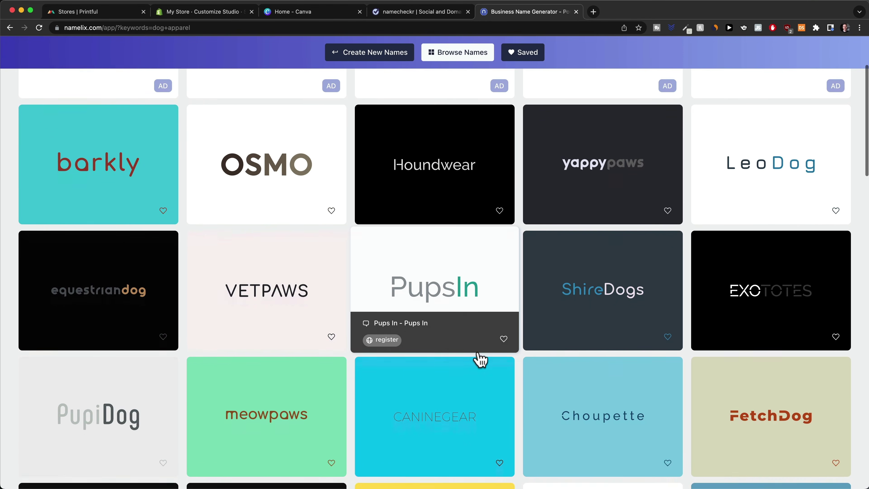
scroll(480, 360, "down", 5)
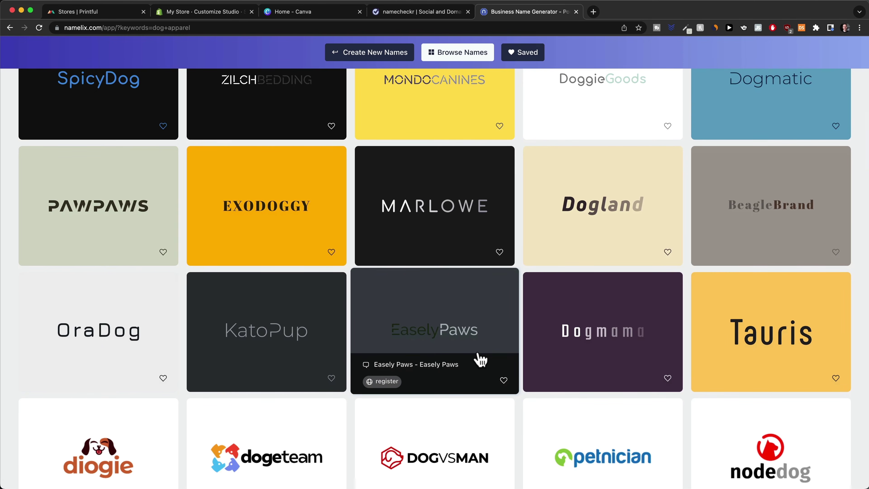
scroll(523, 339, "down", 9)
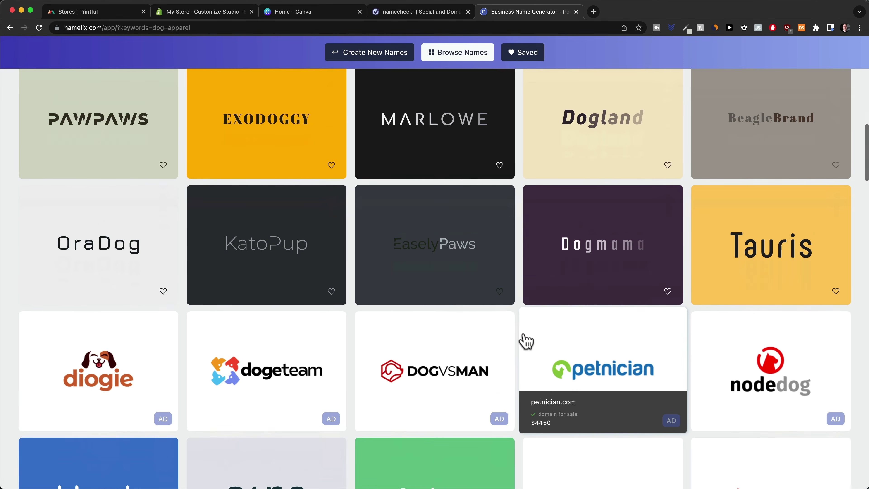
scroll(524, 341, "down", 2)
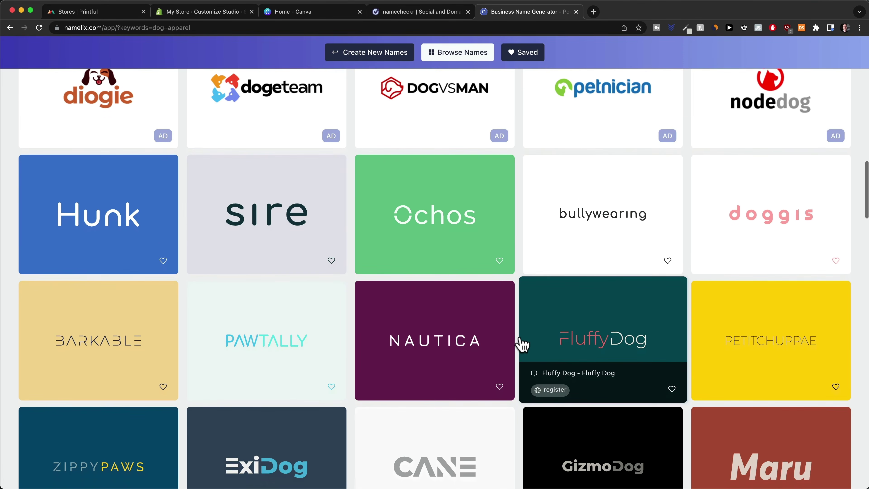
scroll(520, 346, "down", 1)
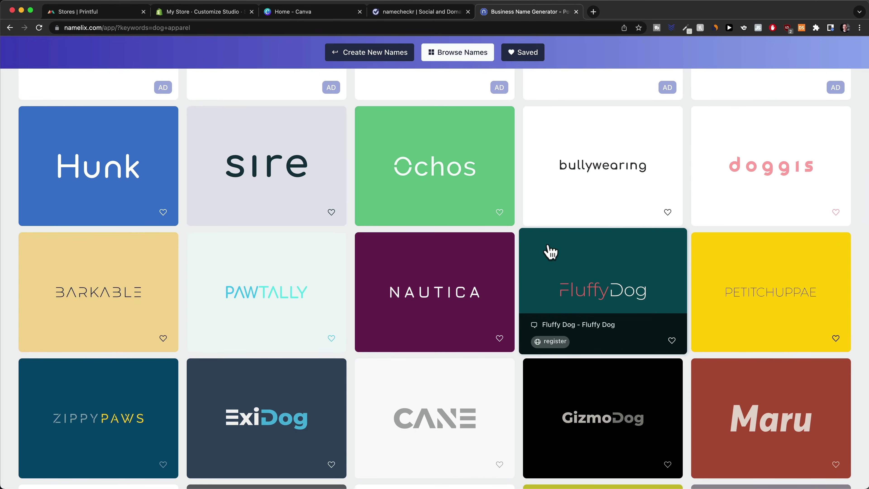
scroll(506, 279, "up", 1)
scroll(507, 279, "up", 1)
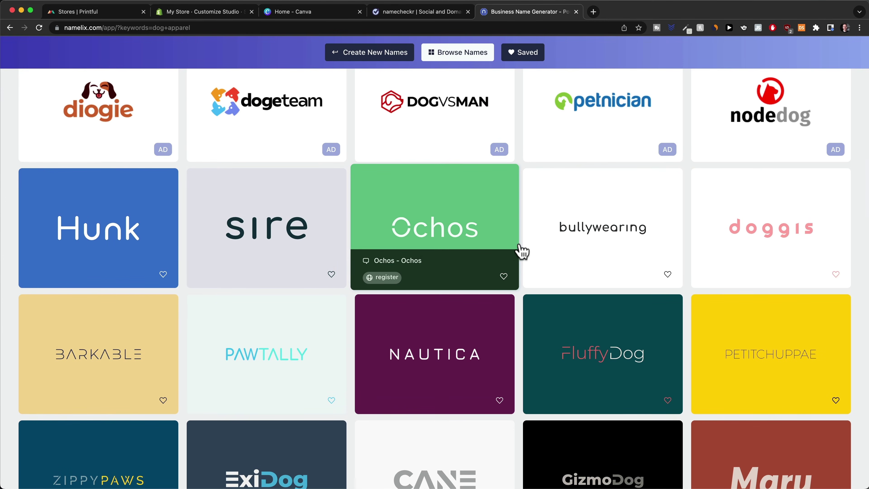
Step: Switch to Namecheckr and check the domain and social media availability of the brand name "perfectpawapparel"
left_click(423, 14)
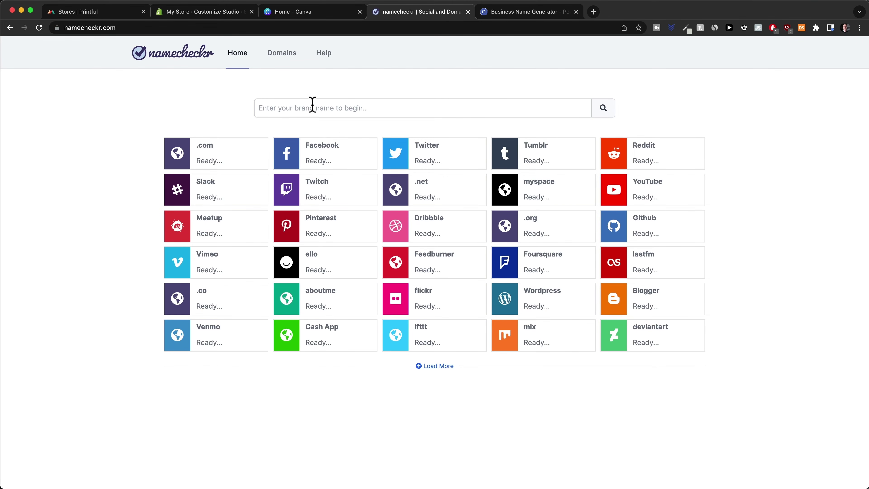
left_click(328, 108)
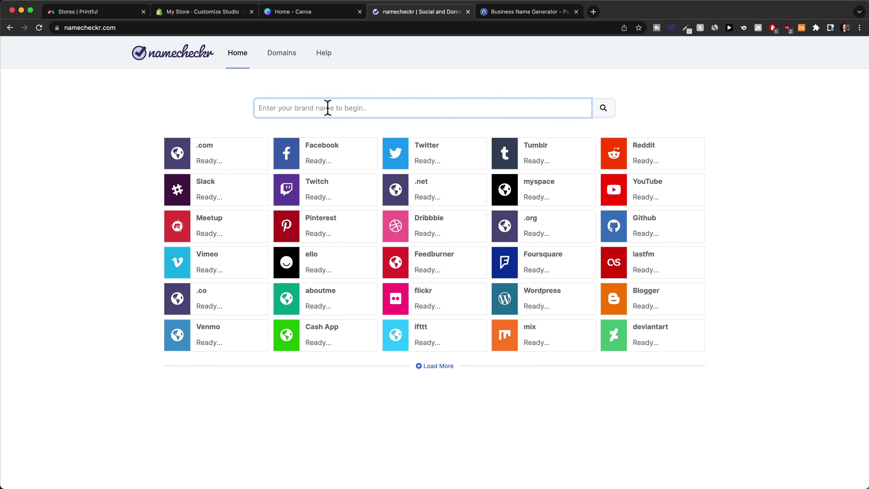
type("perfectpaw")
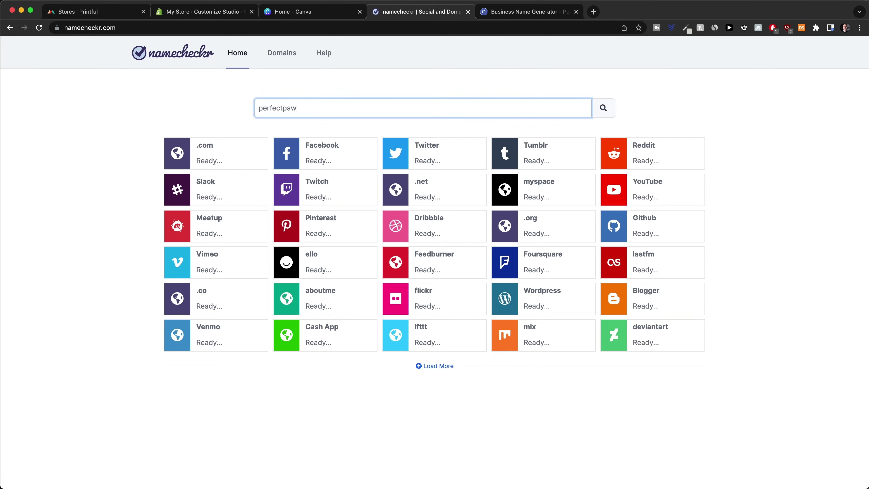
type("apparel")
key("Return")
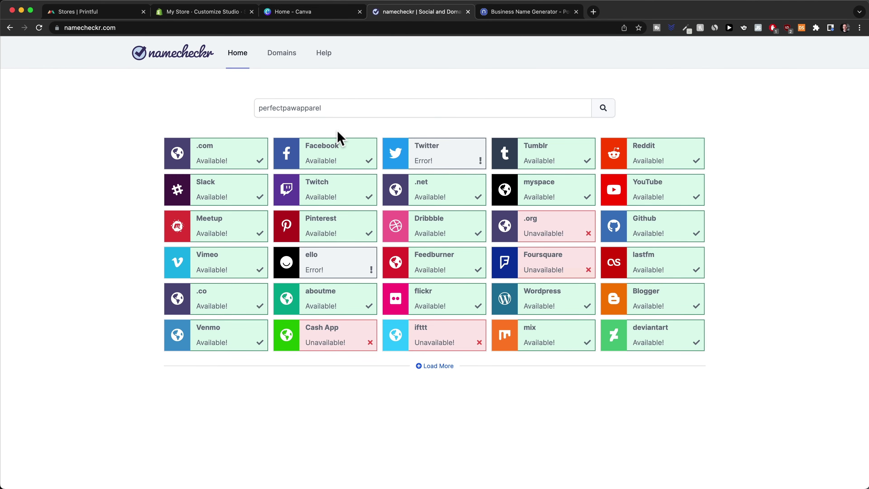
Step: Switch to Canva and create a new Logo design
left_click(310, 13)
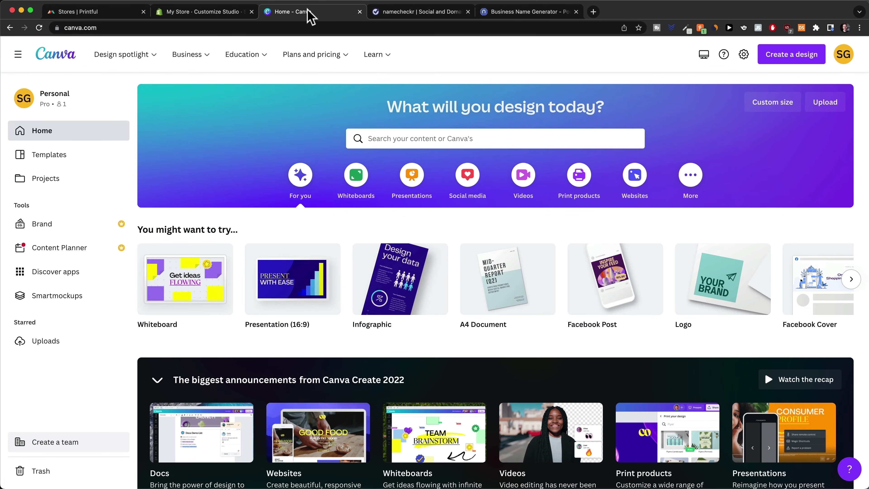
mouse_move(364, 55)
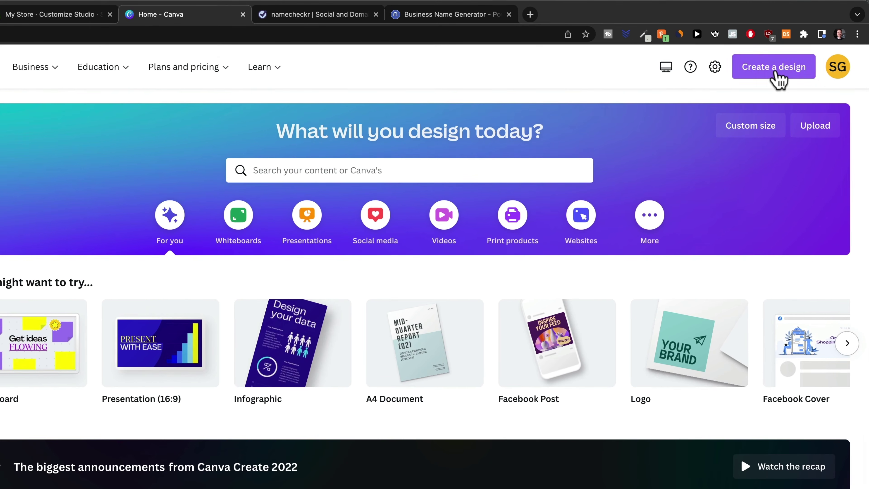
left_click(792, 58)
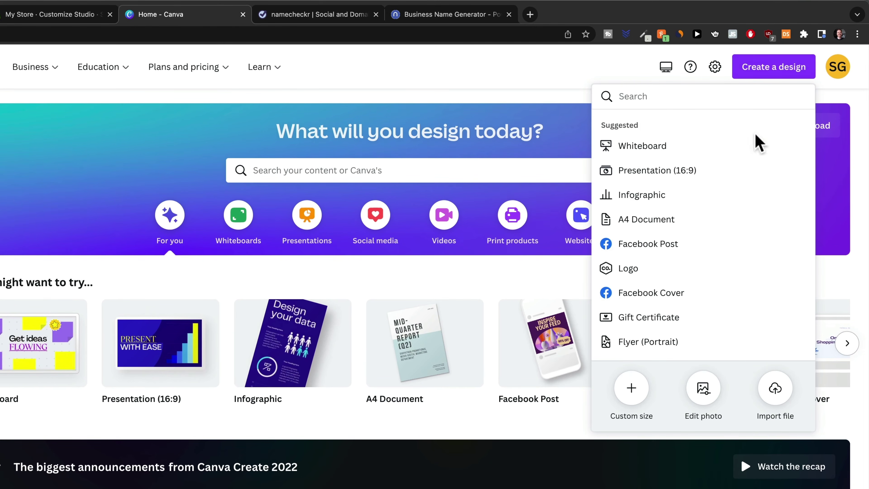
left_click(656, 270)
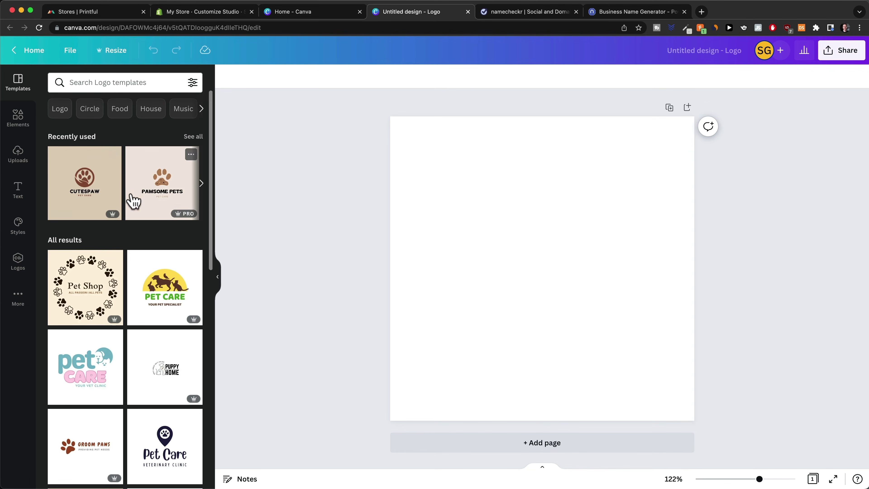
Step: Search the logo templates for "vegan" and apply the green Borcelle Vegan Restaurant template to the blank page
scroll(165, 246, "down", 5)
scroll(151, 192, "up", 4)
left_click(105, 83)
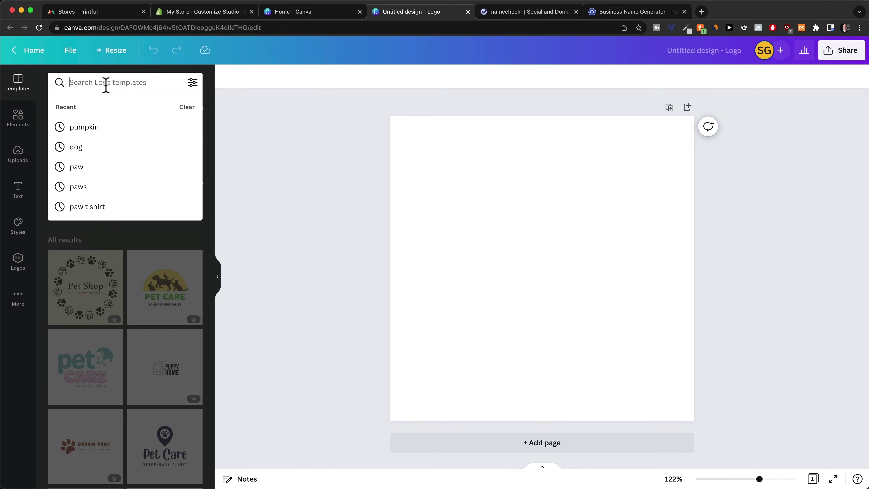
type("vegan")
key("Return")
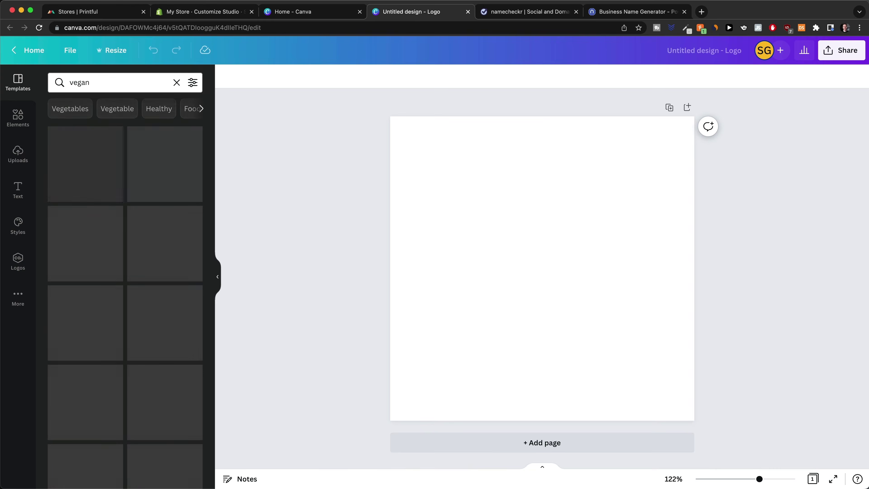
scroll(173, 260, "down", 1)
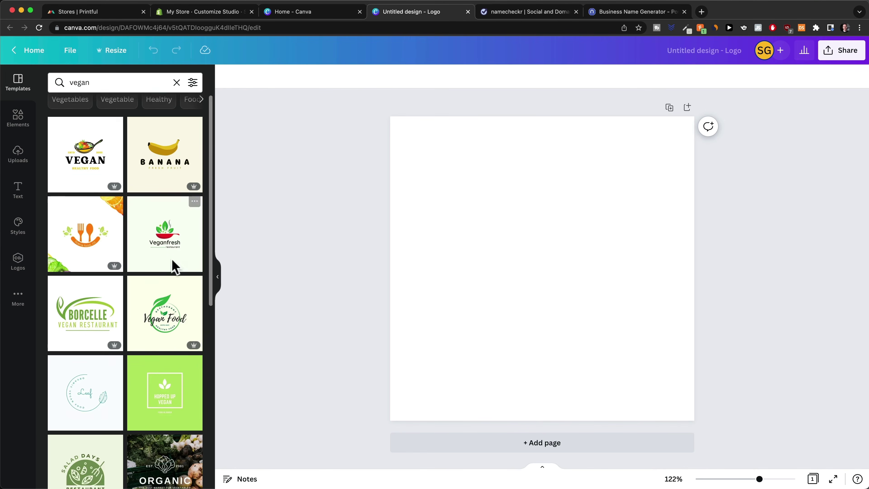
scroll(172, 261, "down", 5)
scroll(176, 265, "up", 1)
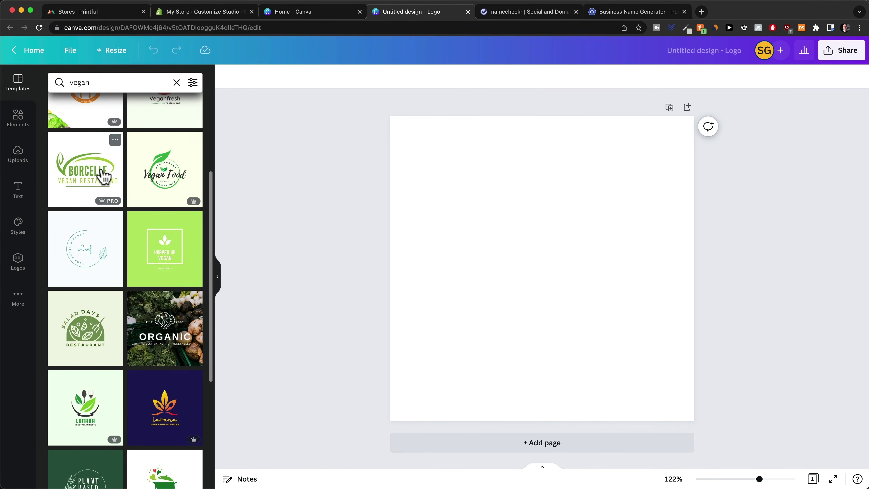
left_click(95, 178)
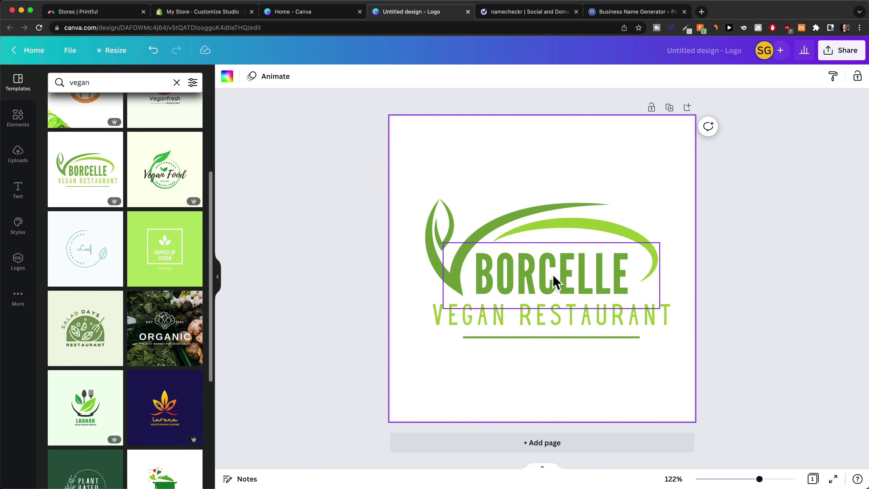
Step: Replace the logo's brand name with "VEGANPRO" and the line below it with "APPAREL"
left_click(554, 278)
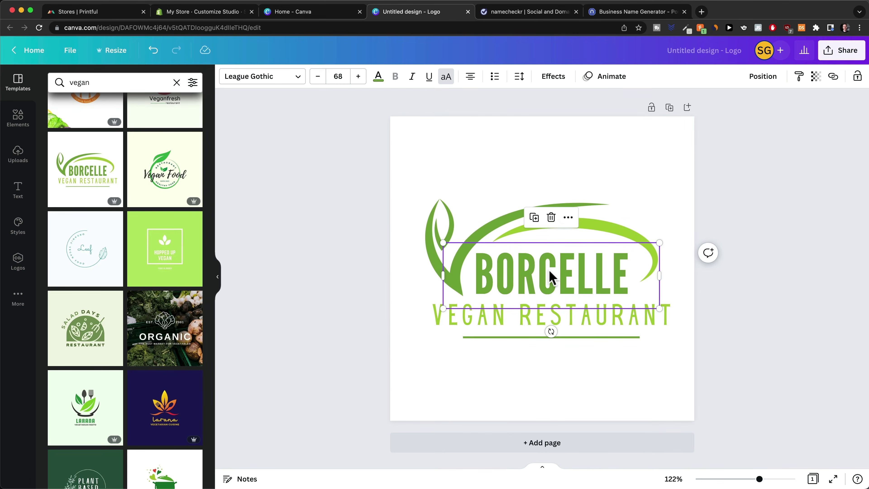
double_click(550, 271)
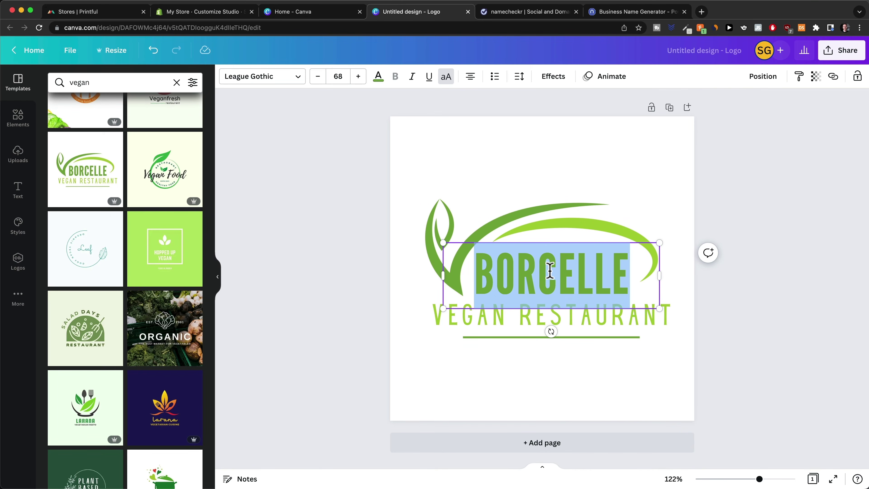
type("VEGANPRO")
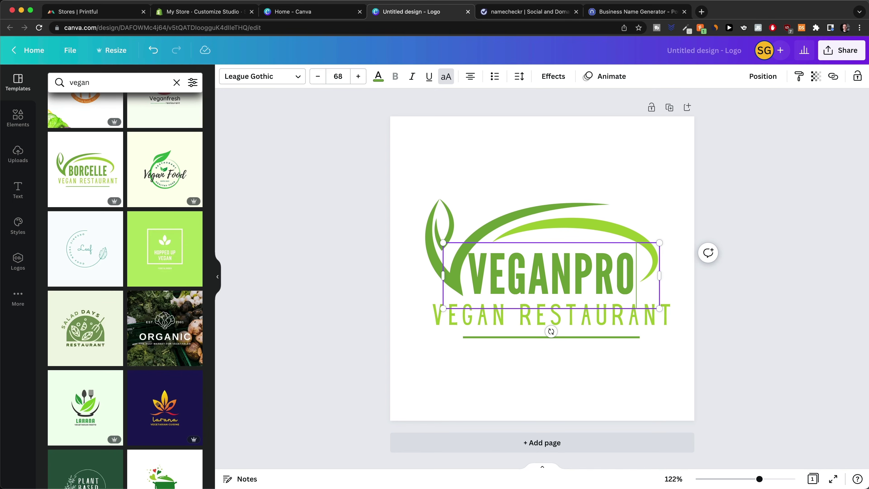
double_click(563, 323)
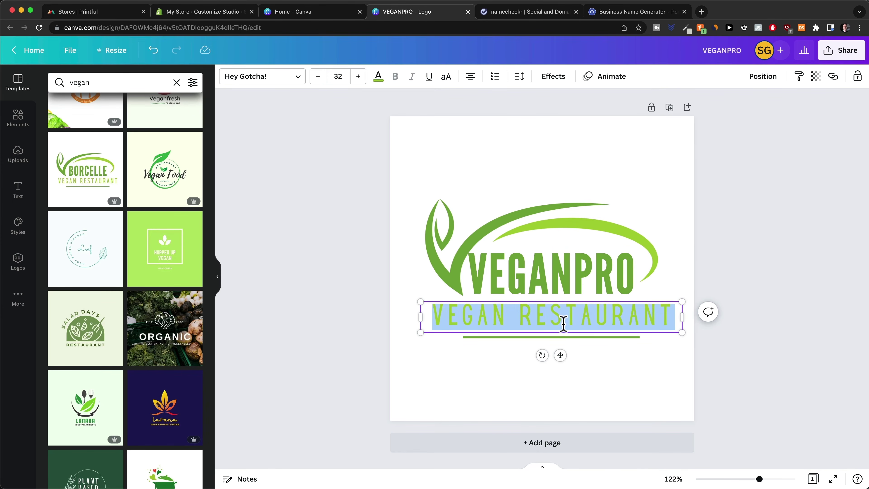
type("APPAREL")
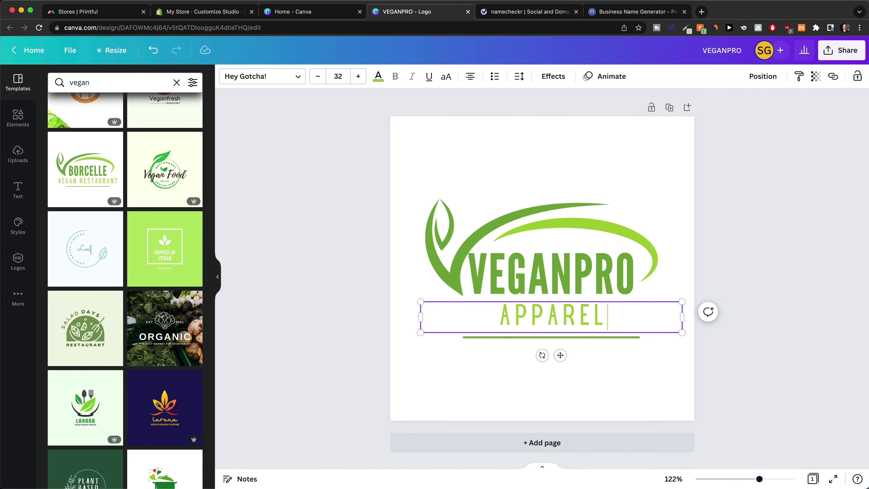
left_click(767, 285)
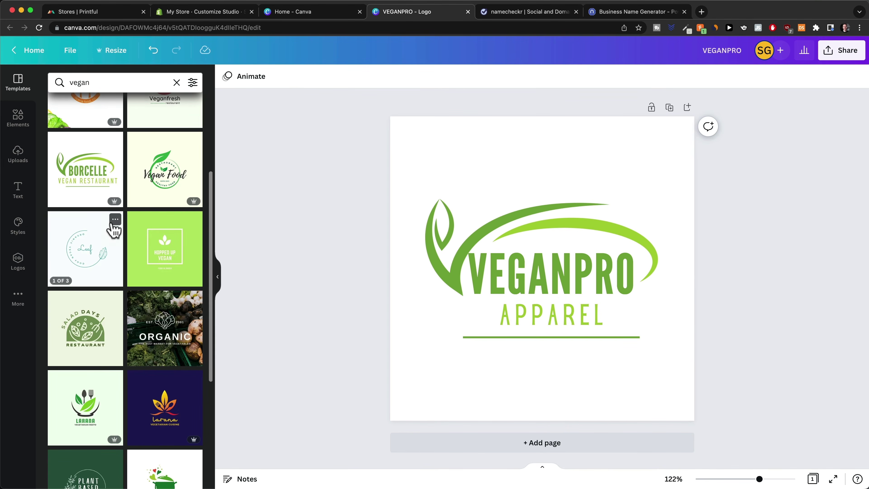
Step: Replace the "vegan" template search with a search for "paw"
scroll(111, 227, "up", 5)
left_click(103, 82)
left_click_drag(104, 81, 31, 85)
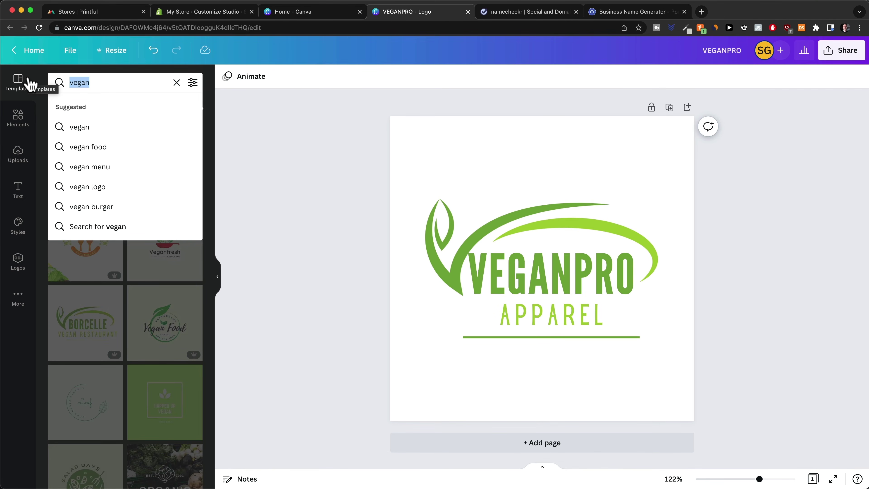
type("paw")
key("Return")
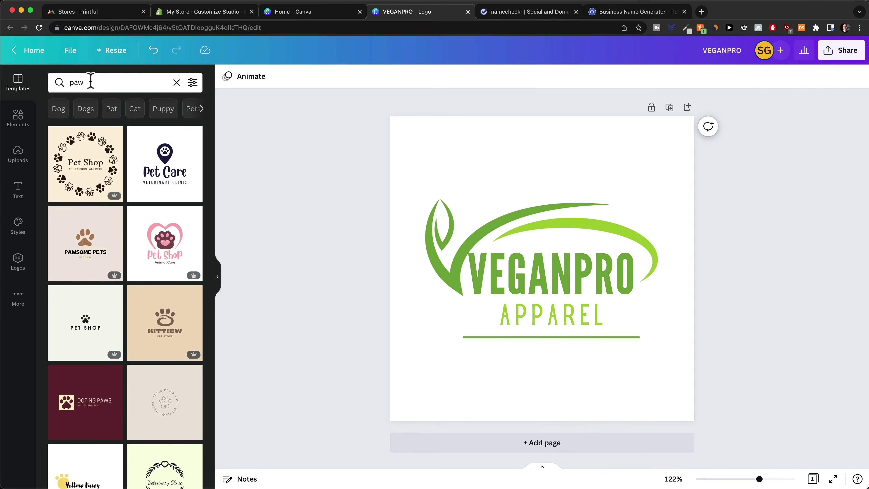
Step: Apply the beige page of the Brown Illustration Cute Paw Pet Care Logo template to the design
scroll(171, 287, "down", 7)
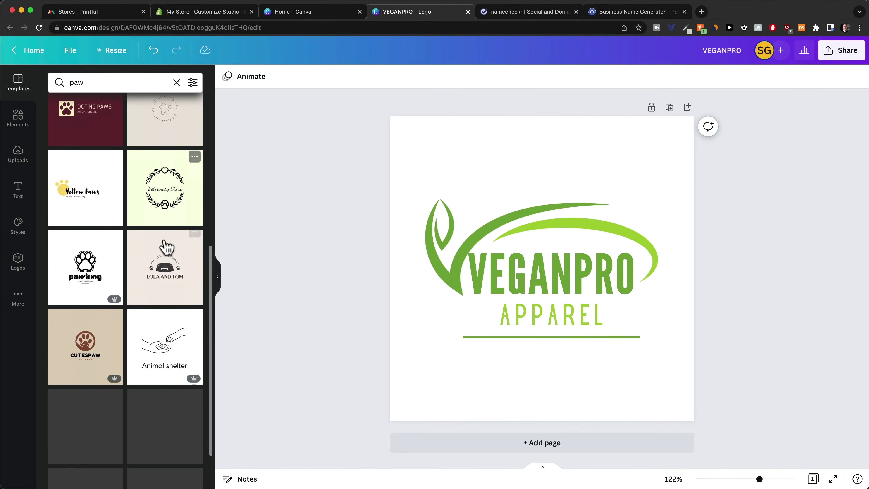
left_click(195, 177)
left_click(116, 320)
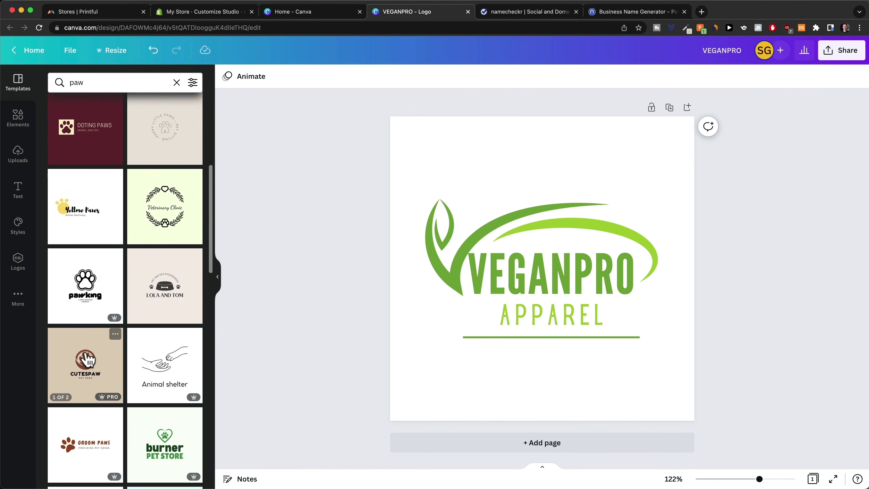
left_click(85, 365)
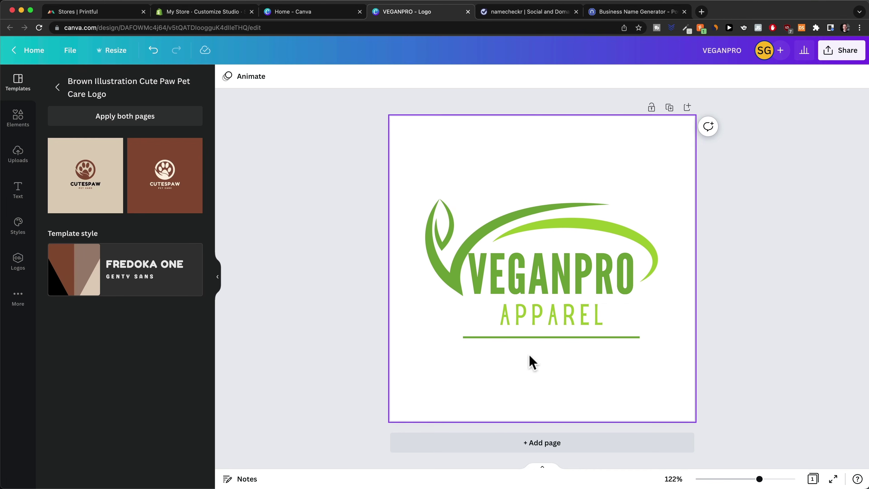
left_click(90, 188)
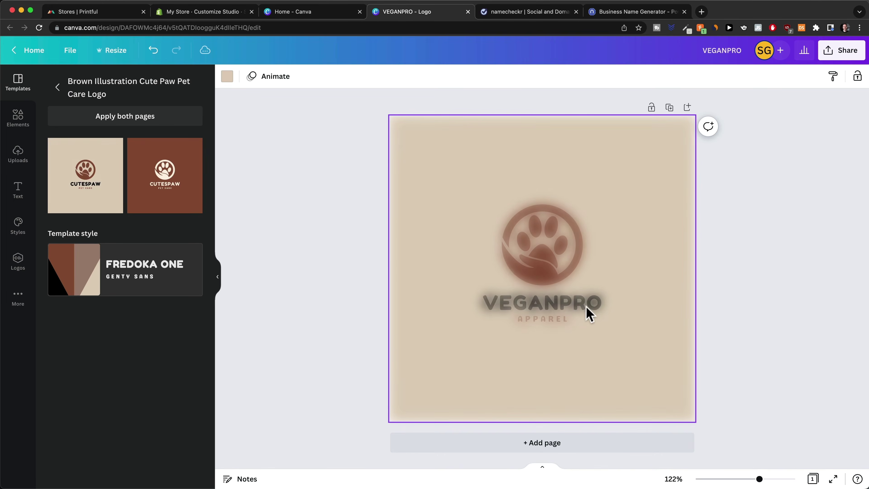
Step: Replace the logo's brand name with "PERFECT PAW"
left_click(561, 300)
left_click(560, 300)
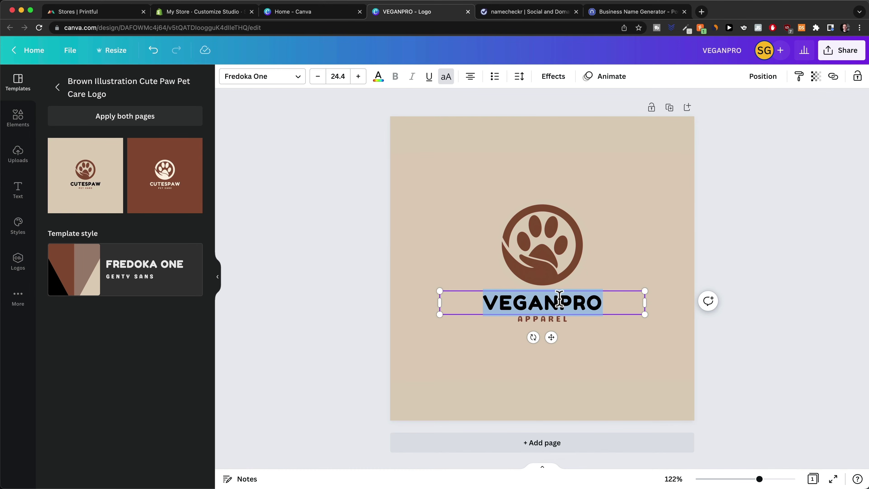
type("PER")
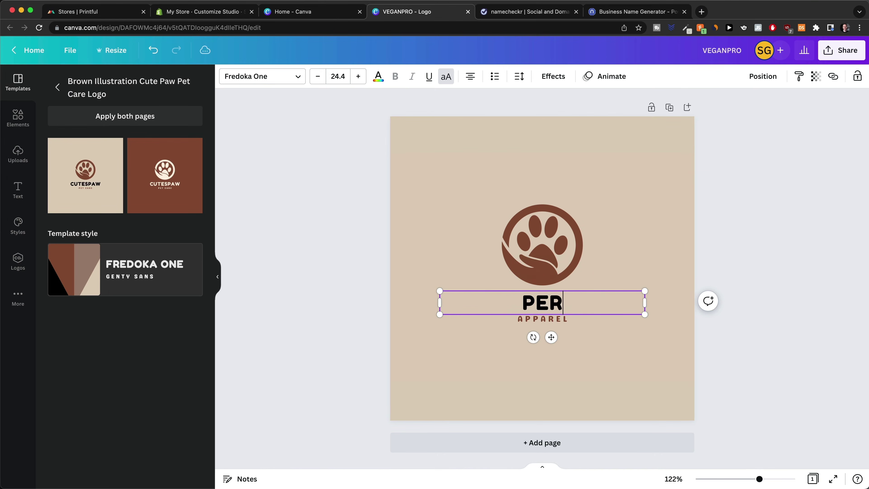
type("FECT PAW")
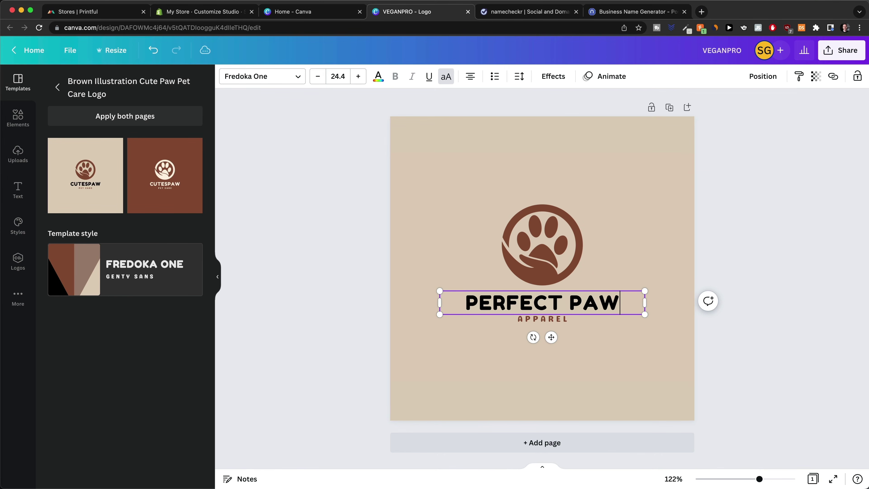
Step: Enlarge the "APPAREL" line below the brand name and open the color options of the paw emblem
left_click(566, 319)
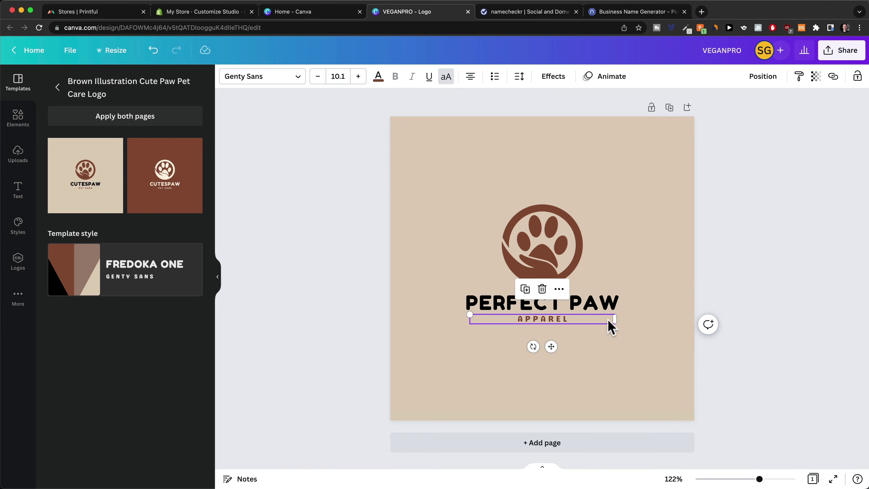
left_click(358, 76)
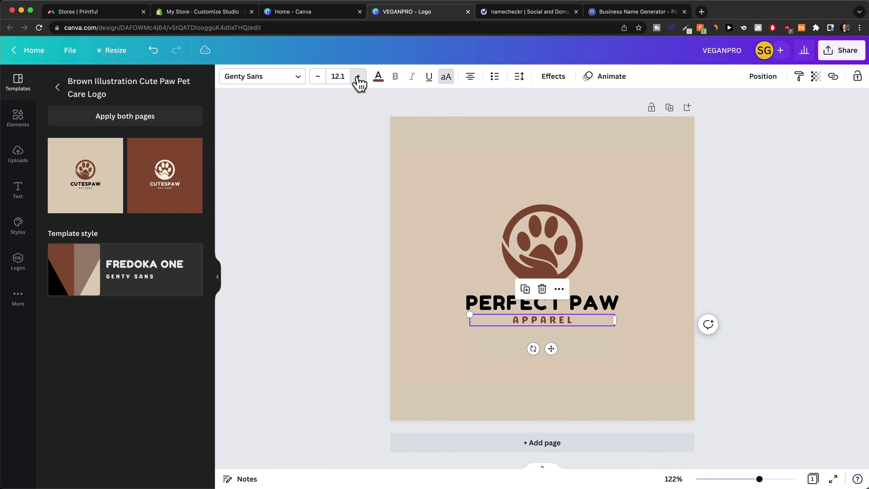
left_click(359, 77)
left_click(359, 76)
left_click(359, 76)
left_click(556, 244)
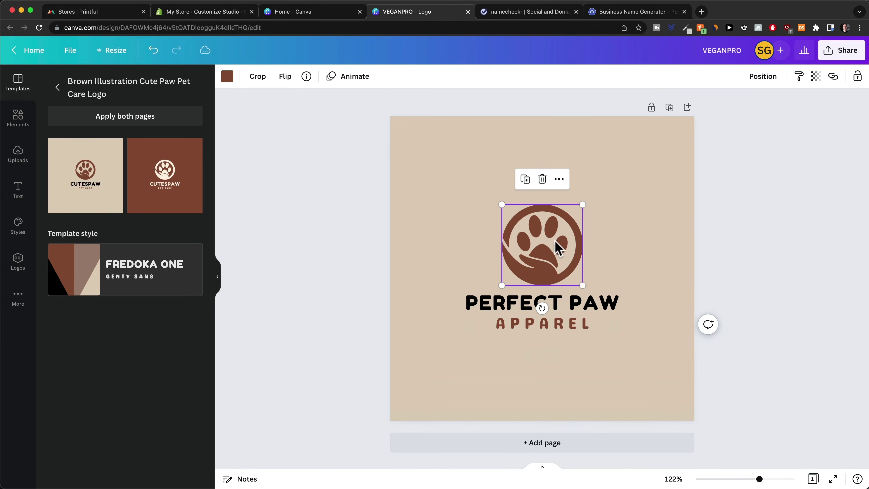
left_click(227, 76)
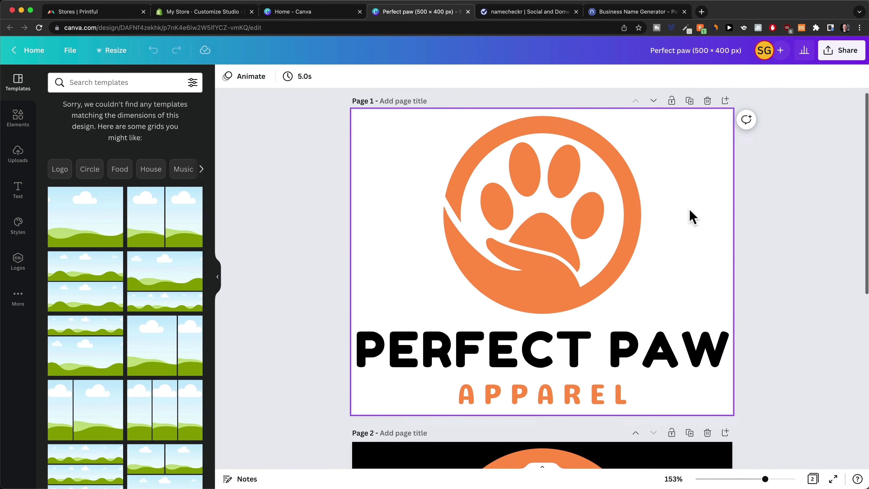
Step: Review both pages of the Perfect paw design and download all pages as 500 × 400 px PNG files with a transparent background
scroll(689, 218, "down", 10)
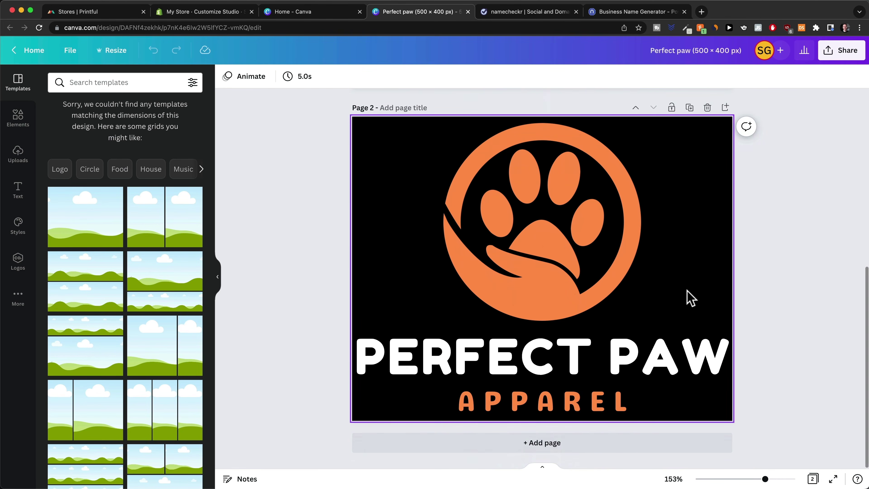
scroll(667, 291, "up", 2)
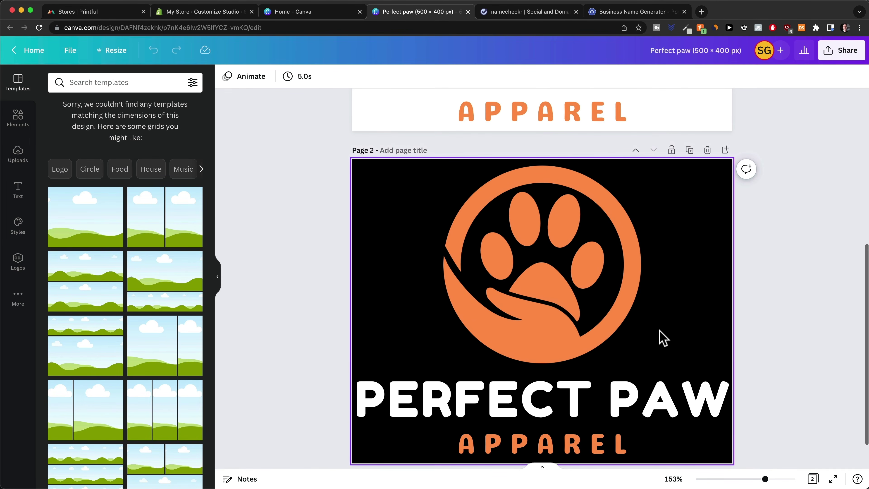
scroll(662, 337, "up", 8)
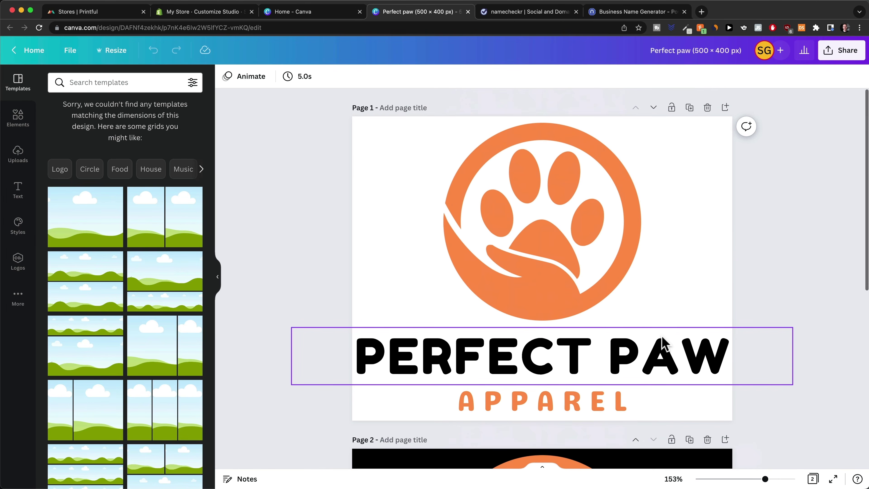
left_click(843, 62)
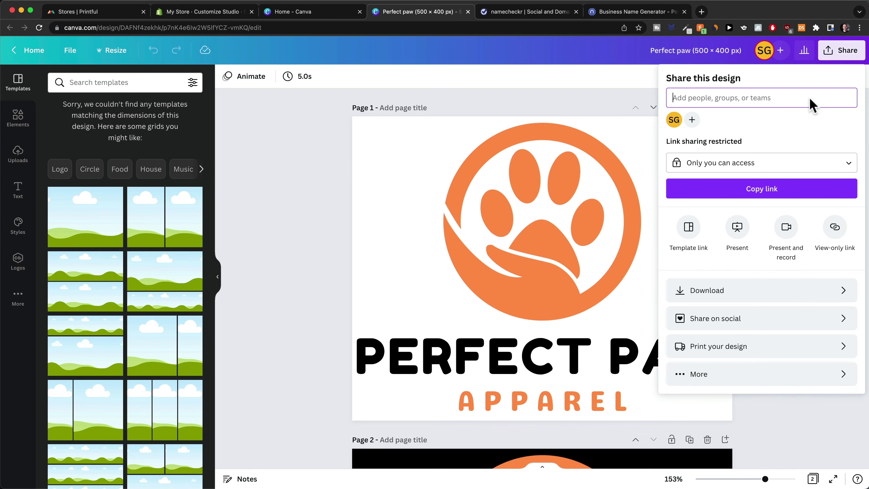
left_click(716, 291)
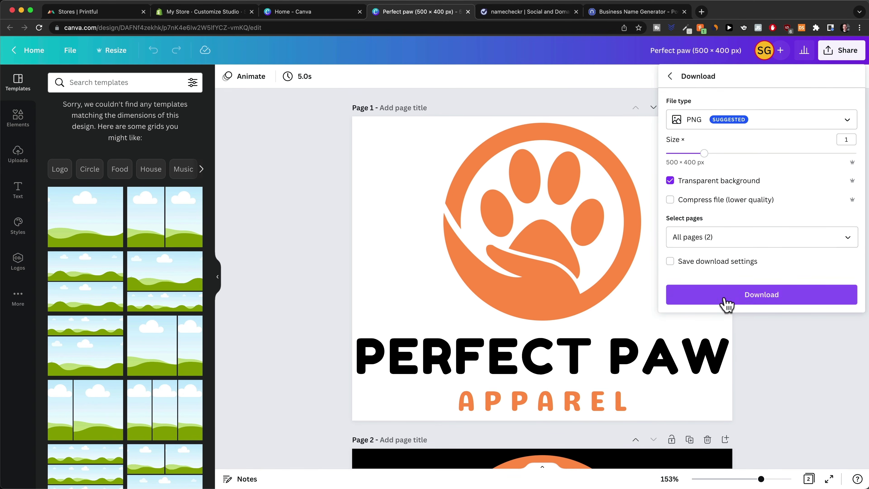
left_click(741, 296)
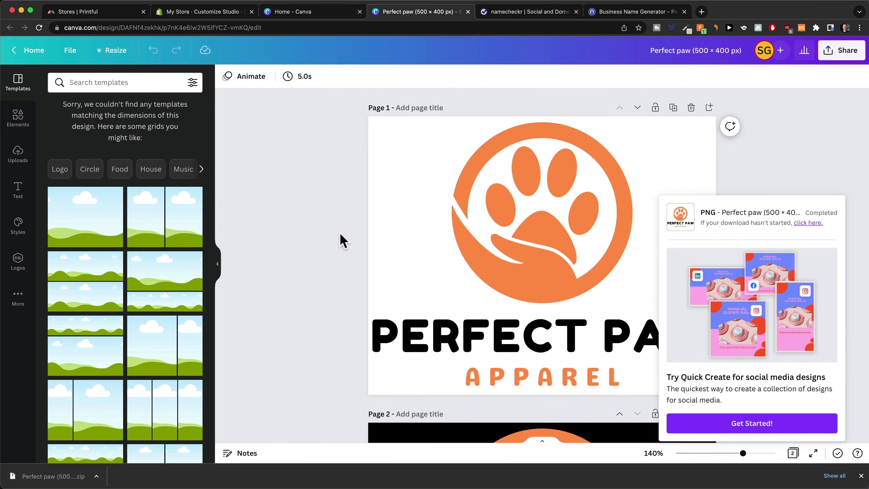
Step: Switch to the Shopify theme editor and open the image selection for the header's logo
left_click(209, 13)
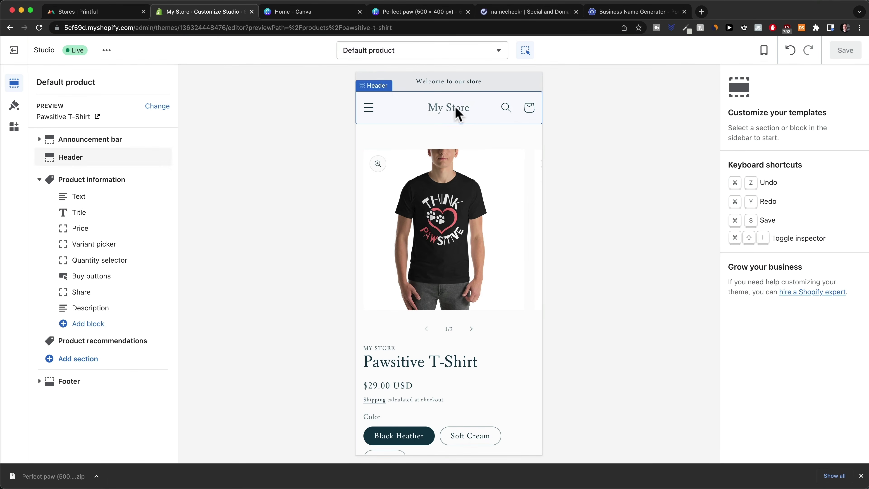
left_click(463, 113)
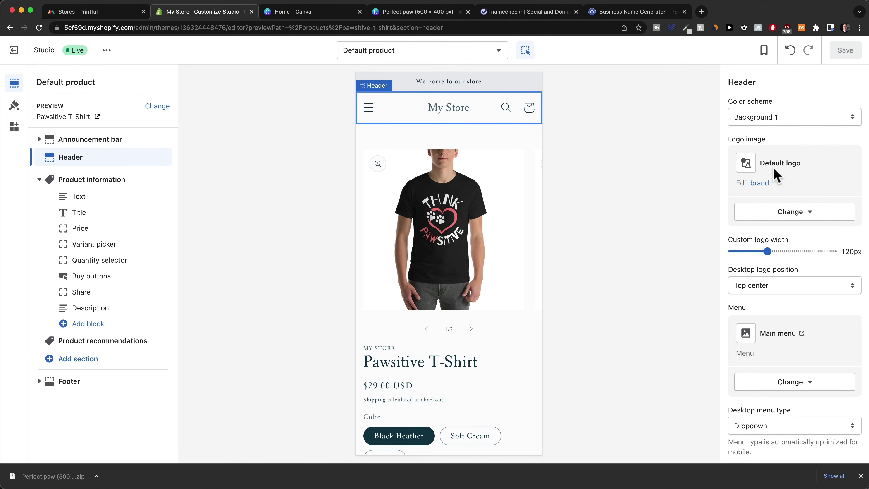
left_click(801, 215)
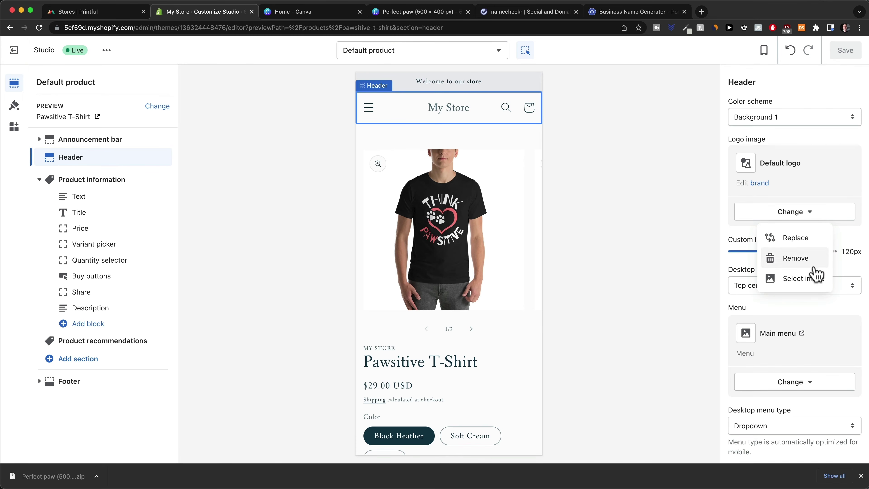
left_click(812, 278)
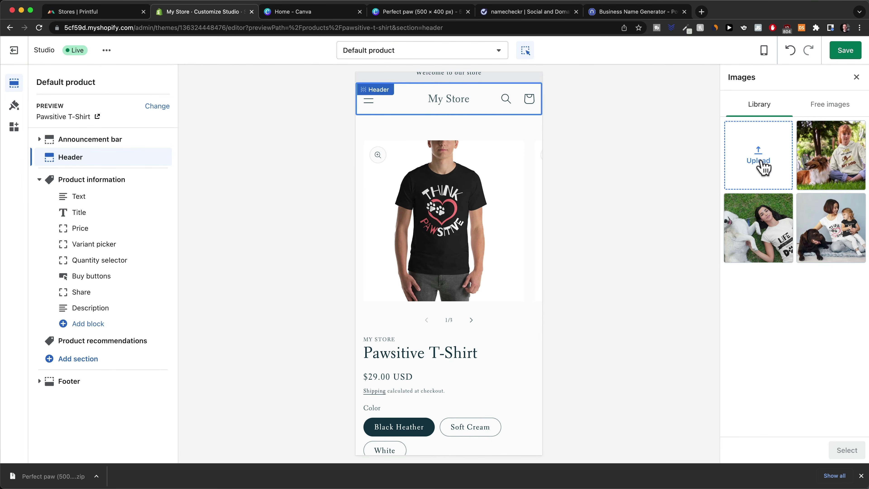
Step: Upload 1.png from the Logo folder inside POD Store and use it as the header's logo image
left_click(762, 169)
left_click(475, 159)
left_click(468, 169)
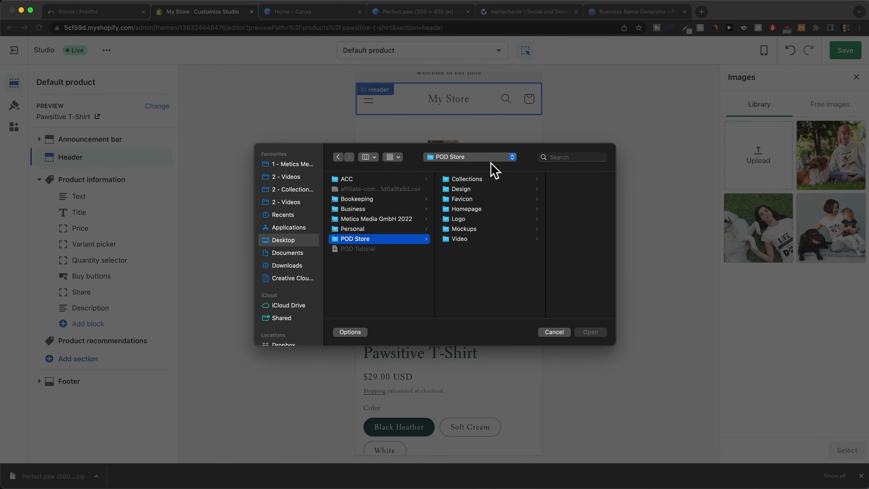
left_click(475, 219)
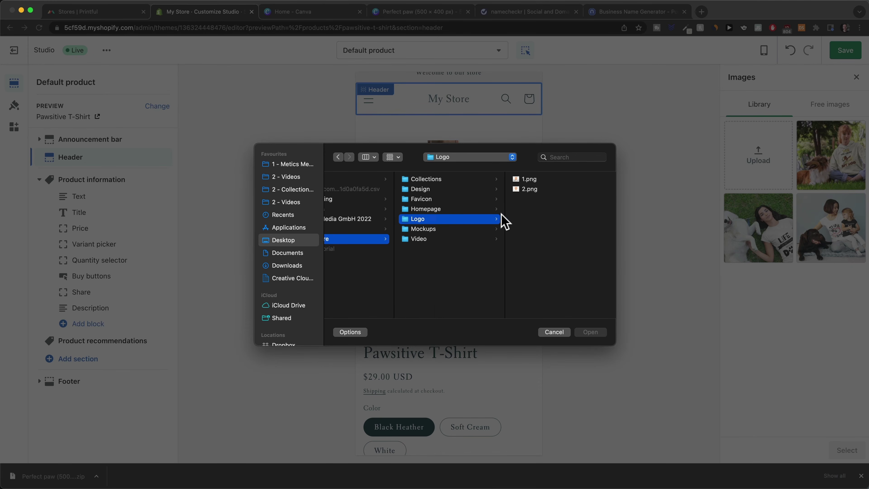
left_click(533, 179)
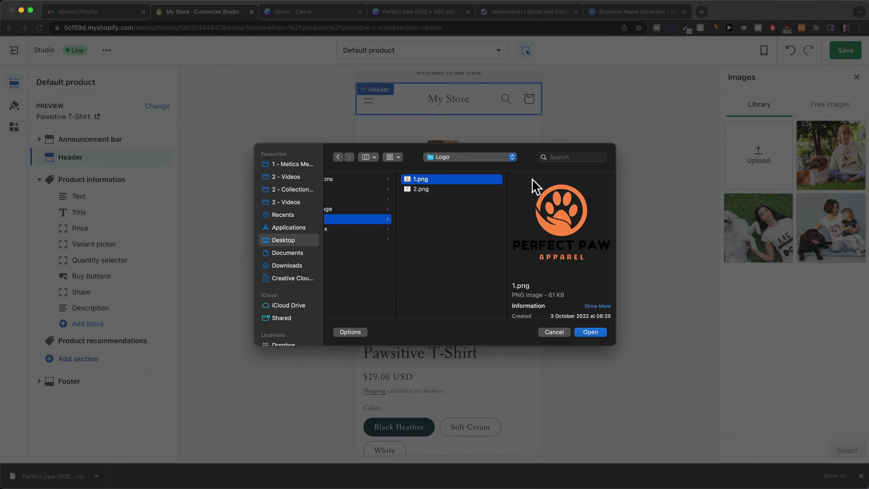
left_click(587, 332)
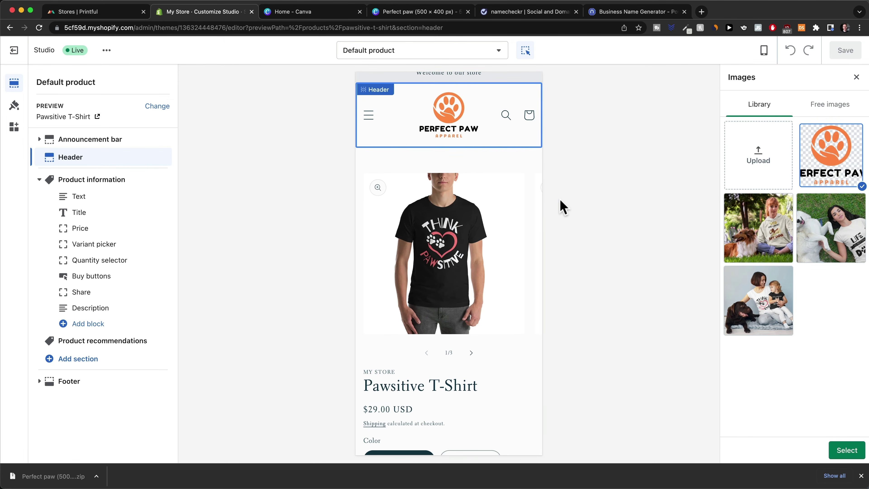
left_click(847, 451)
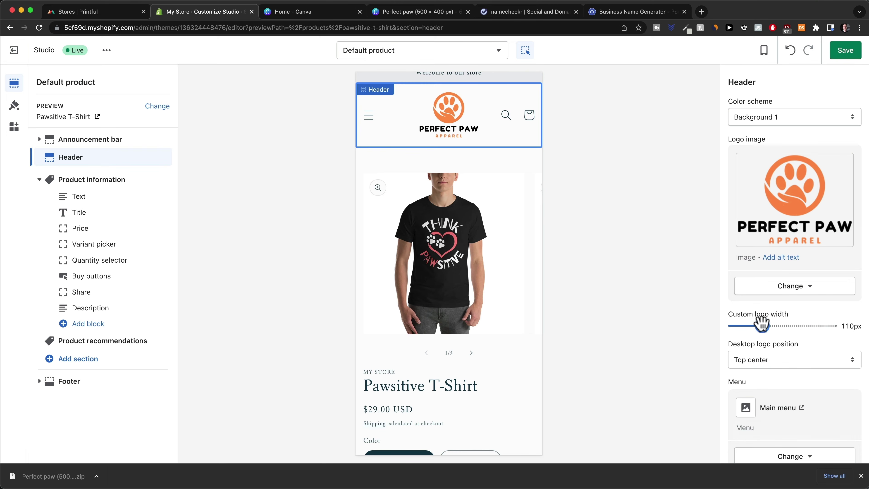
Step: Set the header's custom logo width to 120 px and save the theme
left_click_drag(760, 324, 768, 325)
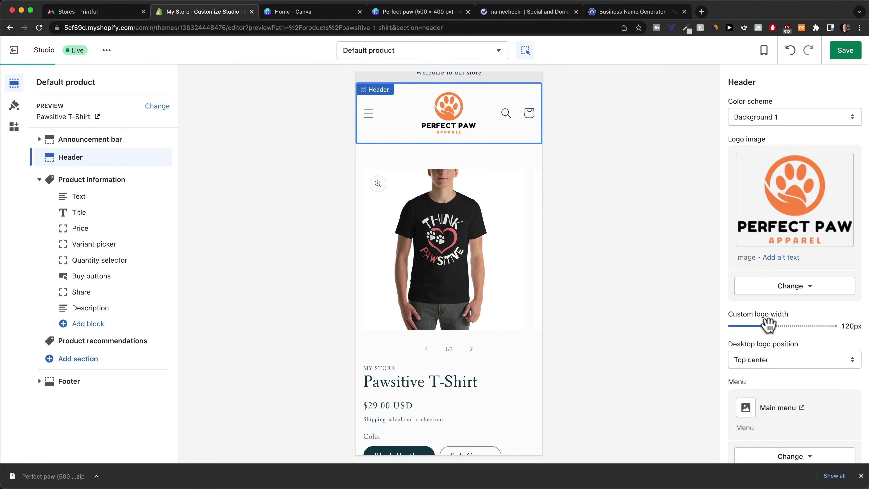
left_click(860, 476)
left_click(845, 52)
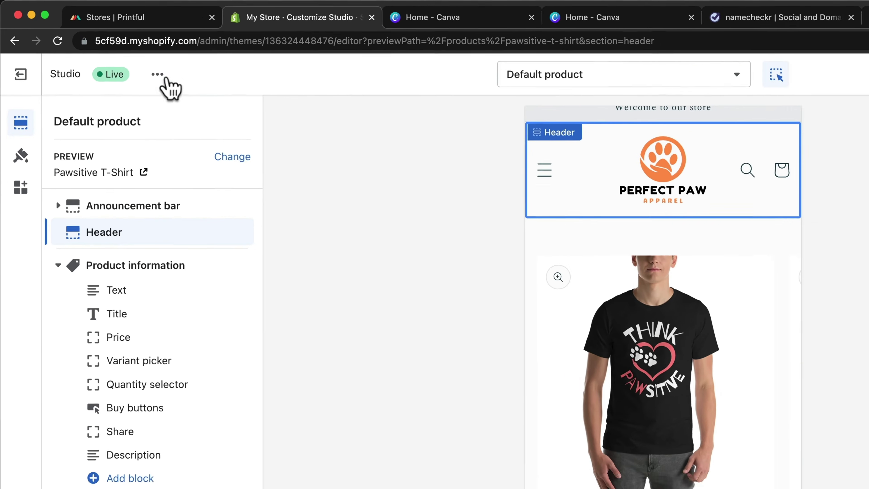
Step: View the live storefront to check the logo in the home page header
left_click(107, 50)
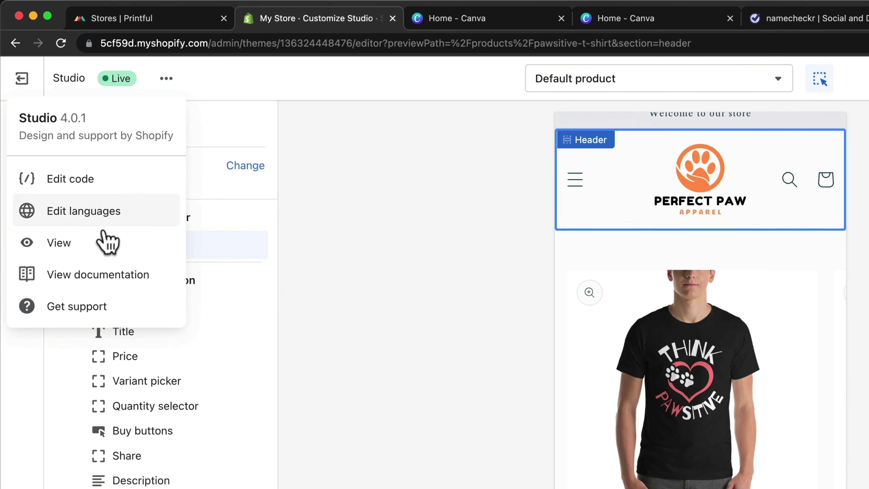
left_click(101, 243)
left_click(464, 17)
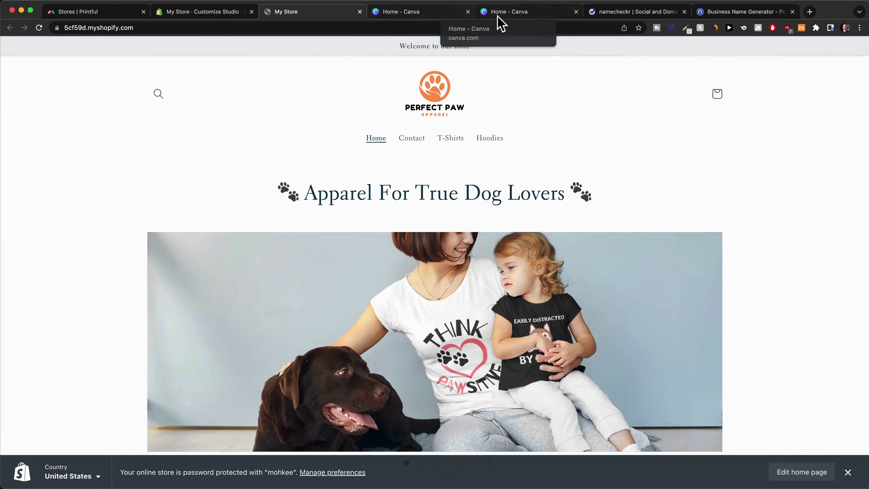
Step: Switch to the Canva home page and make a copy of the Perfect paw (500 × 400 px) design
left_click(502, 13)
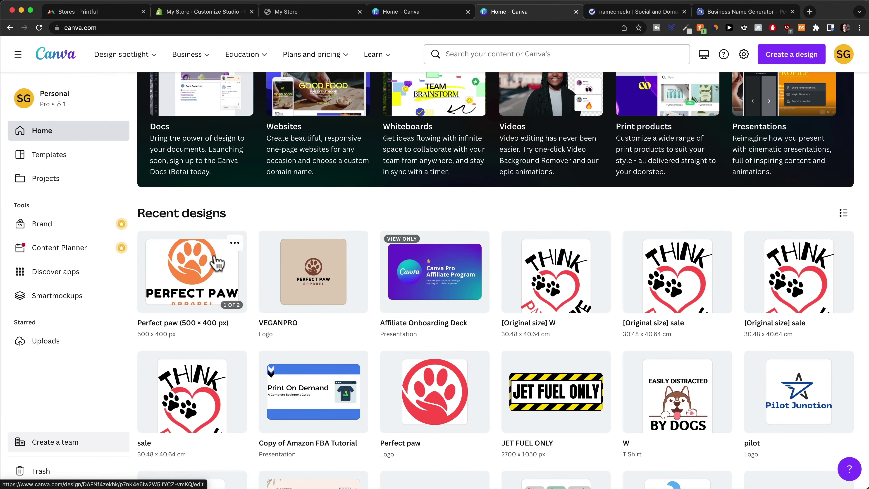
left_click(235, 244)
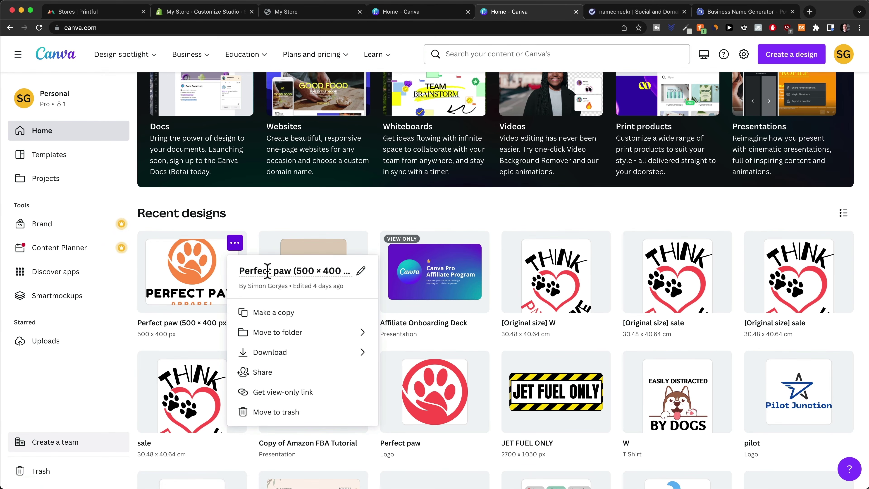
left_click(288, 317)
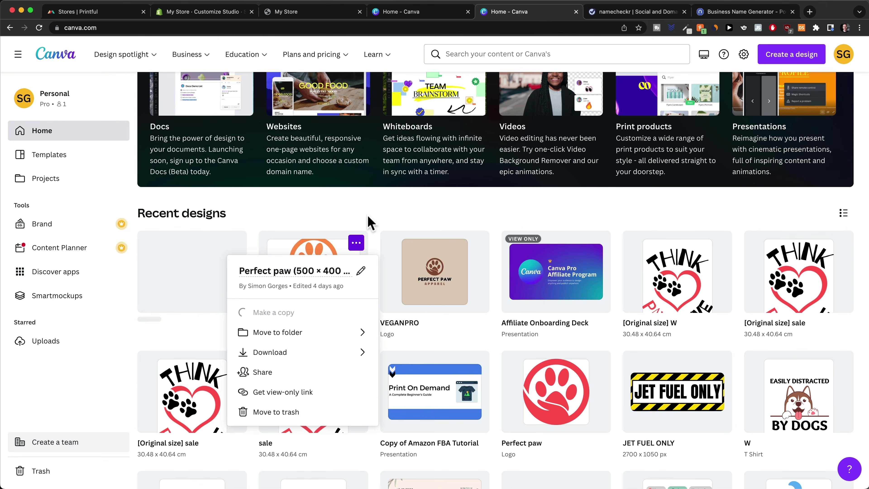
Step: Open the copied Perfect paw design and delete the PERFECT PAW and APPAREL texts from page 1
left_click(208, 274)
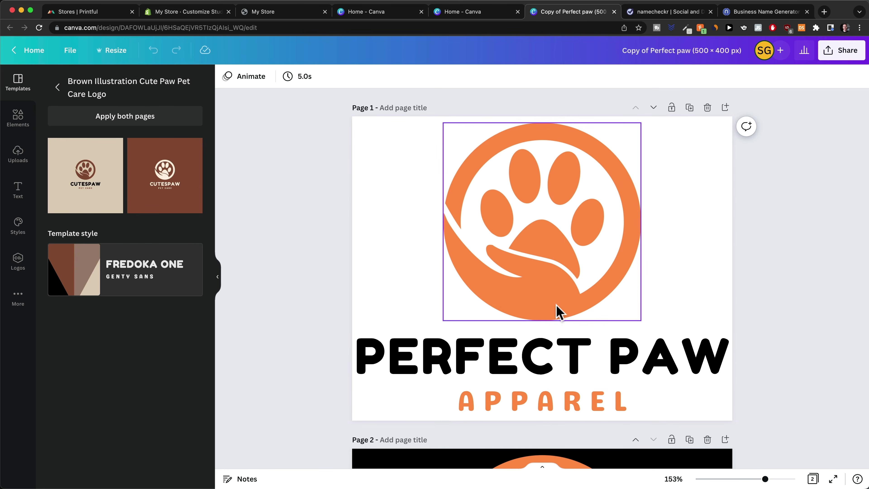
left_click(561, 356)
key("Delete")
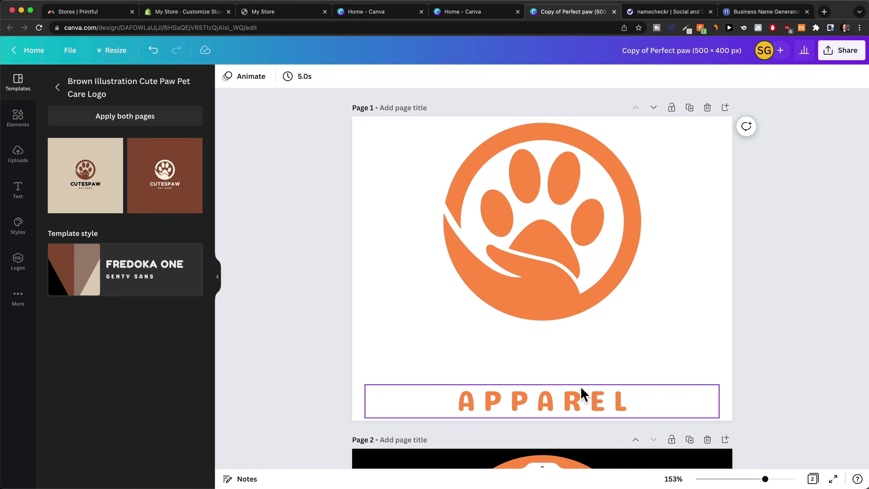
left_click(581, 397)
key("Delete")
Step: Enlarge the orange paw emblem to fill the full height of page 1 and centre it on the canvas
left_click(616, 317)
left_click_drag(641, 320, 738, 419)
left_click_drag(553, 347, 484, 338)
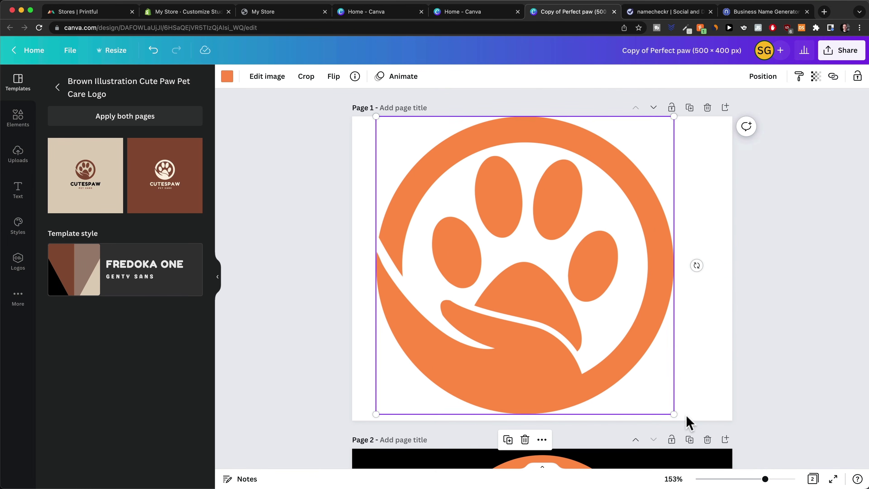
left_click_drag(673, 414, 680, 415)
left_click_drag(547, 344, 563, 337)
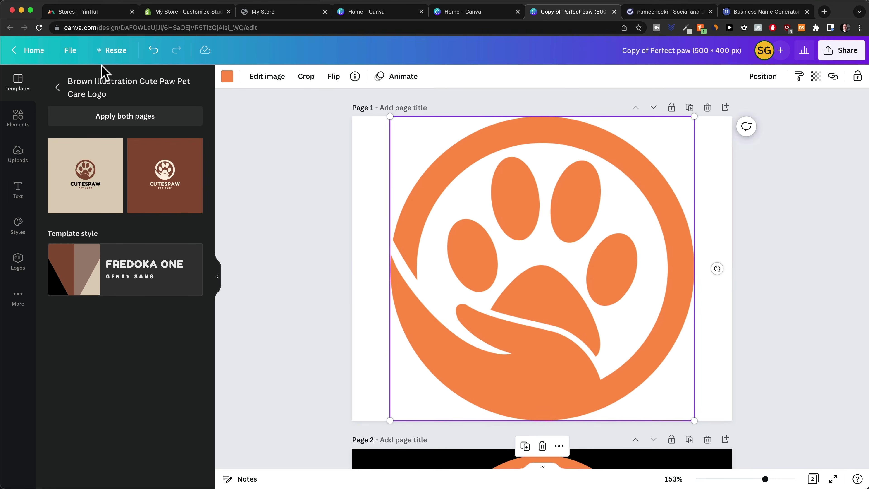
Step: Create a resized copy of the design at 500 × 500 px
left_click(115, 51)
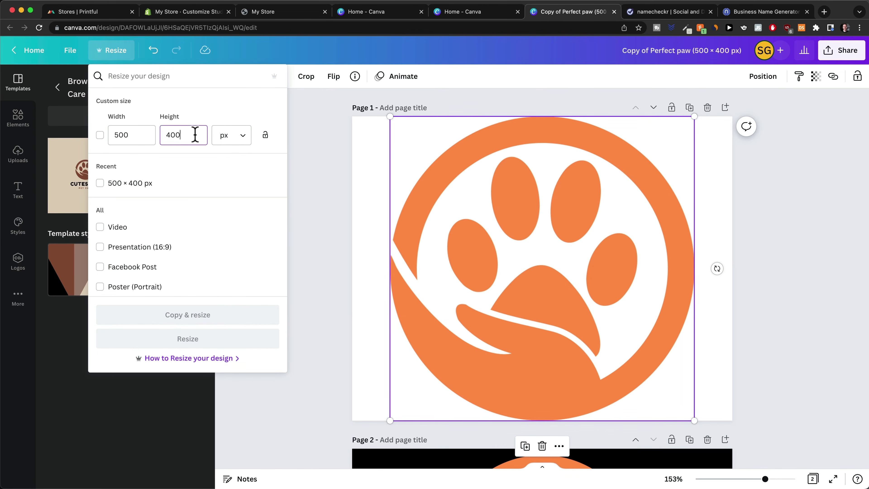
type("4000")
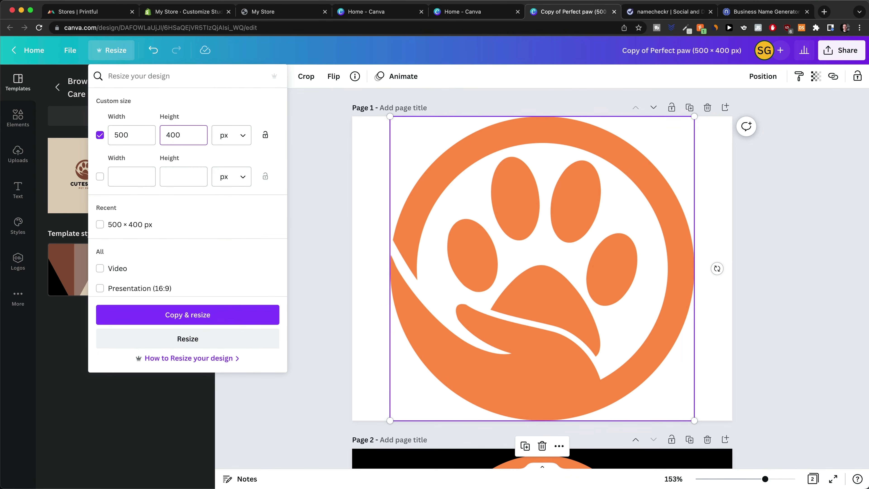
key("BackSpace")
key("BackSpace")
key("BackSpace")
type("5000")
key("BackSpace")
left_click(213, 317)
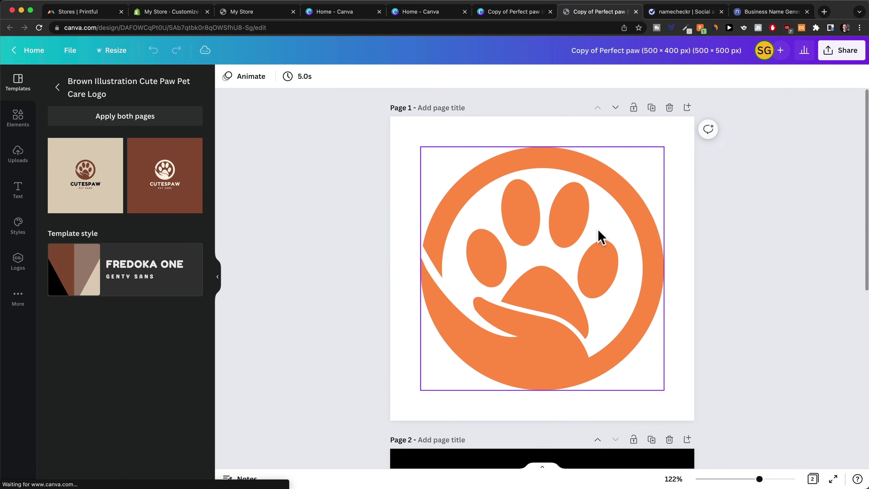
Step: Move the paw emblem into the upper corner of the square page and enlarge it to fill the whole page
left_click(562, 252)
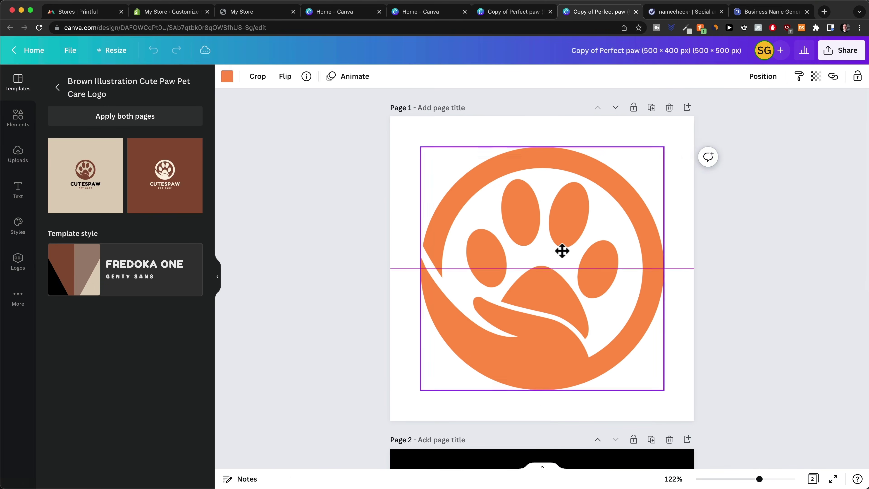
left_click_drag(562, 251, 532, 221)
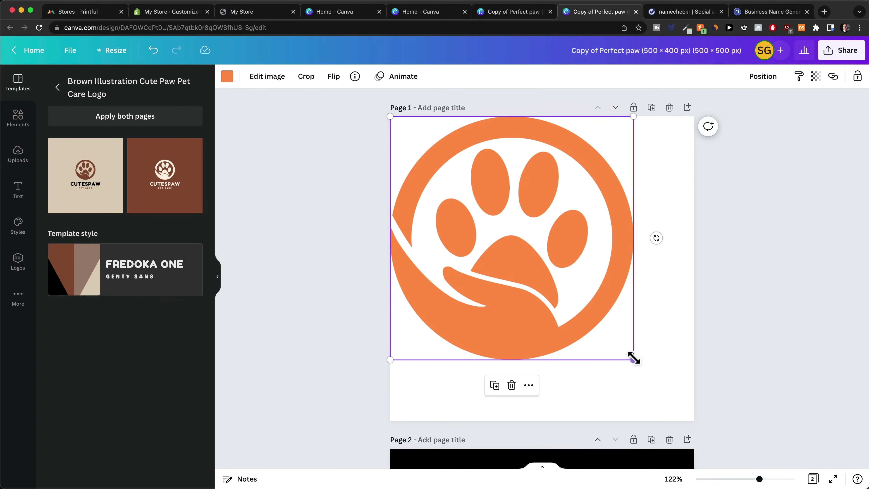
left_click_drag(634, 358, 692, 422)
left_click(770, 332)
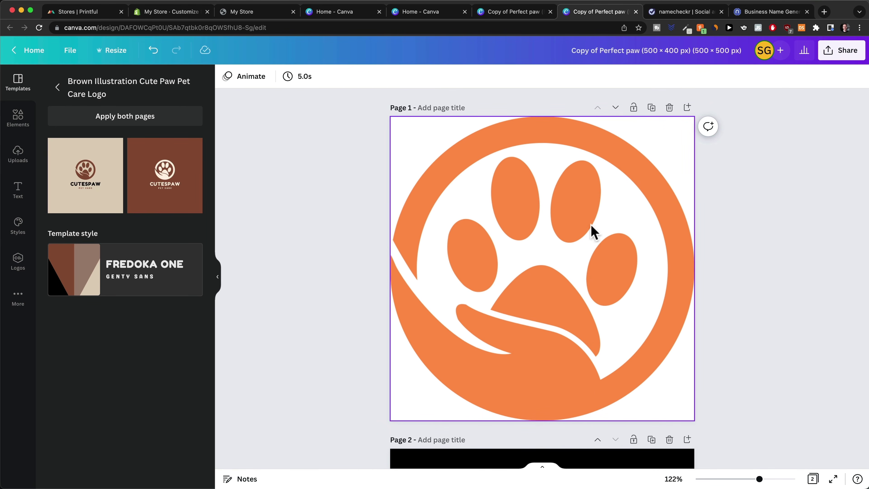
Step: Delete page 2 of the design and download the remaining page as a PNG with a transparent background
scroll(687, 312, "down", 5)
left_click(669, 271)
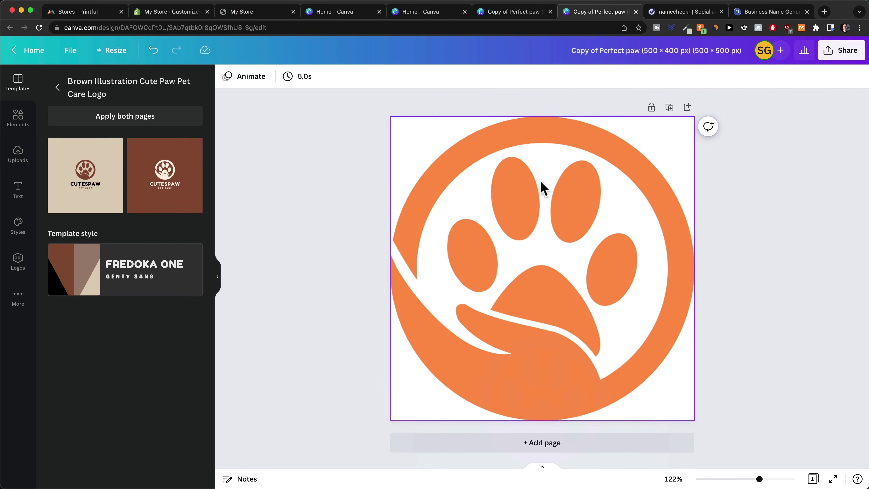
left_click(842, 58)
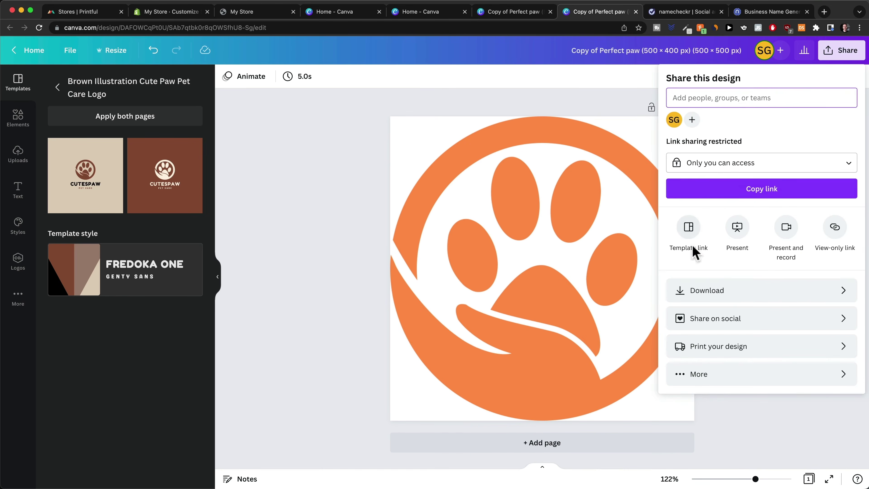
left_click(712, 291)
left_click(683, 185)
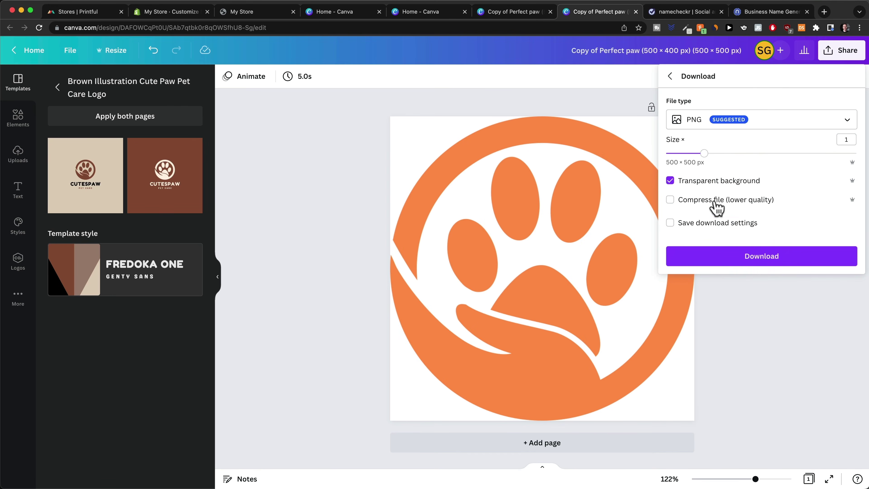
left_click(740, 256)
Step: Switch to the Shopify theme editor and upload the downloaded paw PNG as the favicon image in the theme settings
key("super+2")
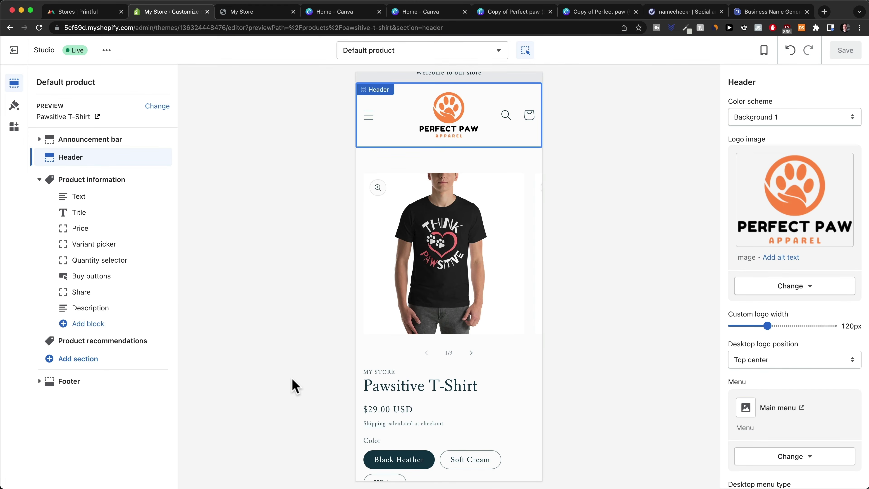
left_click(14, 109)
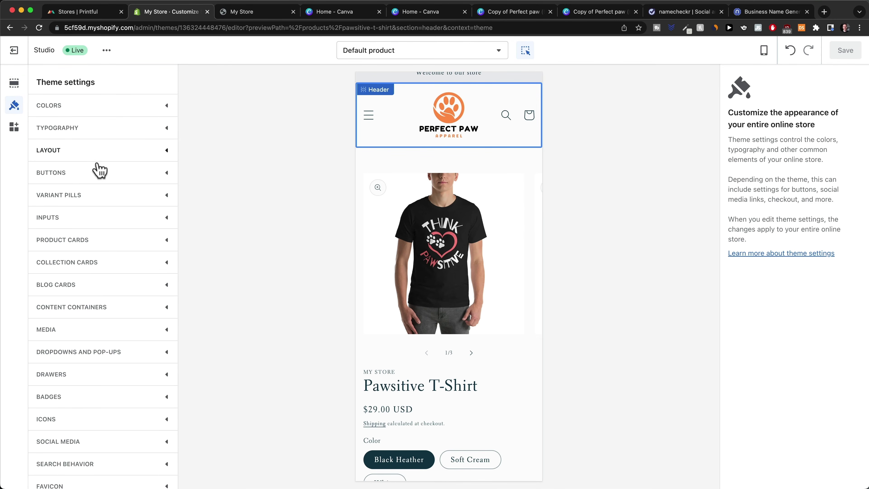
scroll(120, 235, "down", 3)
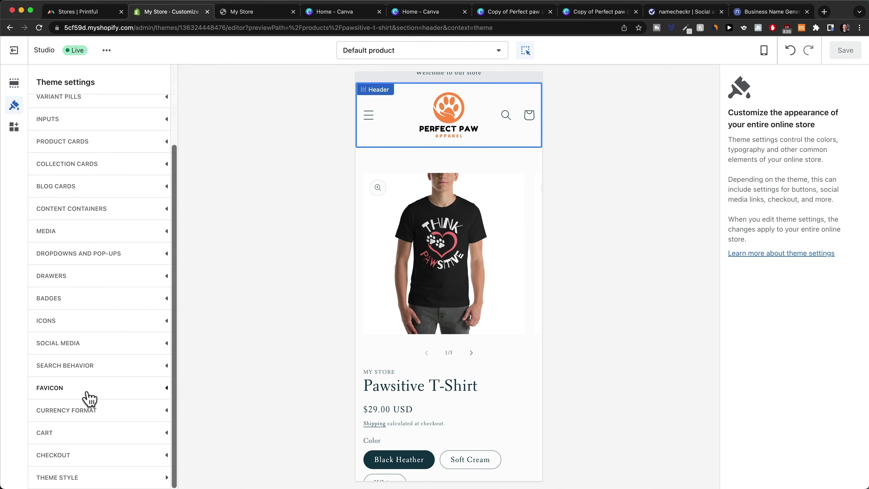
left_click(79, 391)
scroll(146, 397, "down", 3)
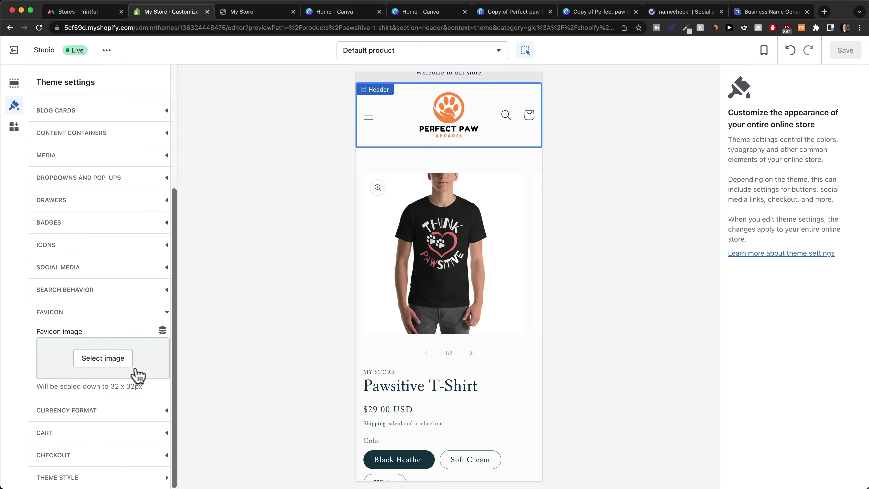
left_click(120, 363)
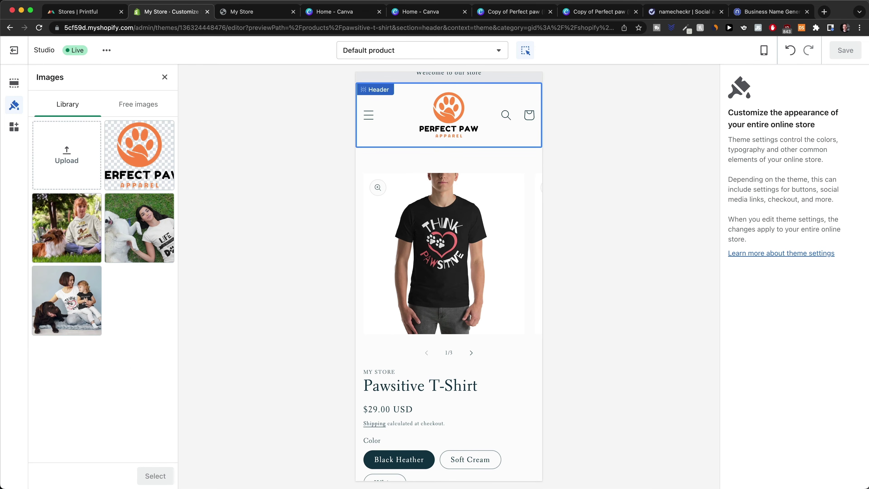
left_click_drag(185, 345, 69, 161)
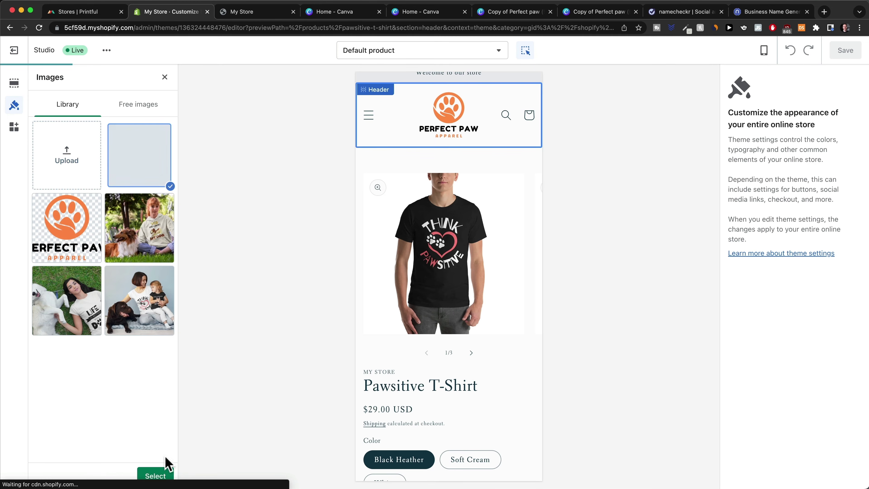
left_click(155, 475)
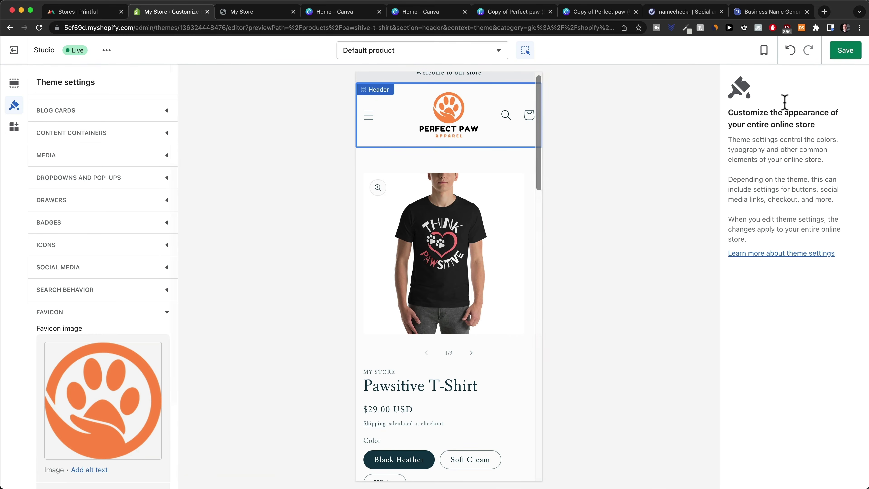
Step: Save the theme and view the live storefront to check the favicon
left_click(846, 50)
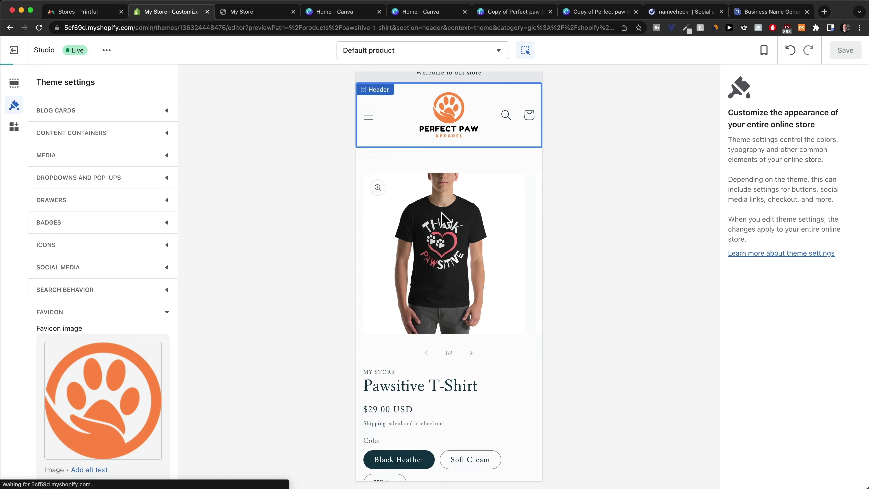
left_click(107, 51)
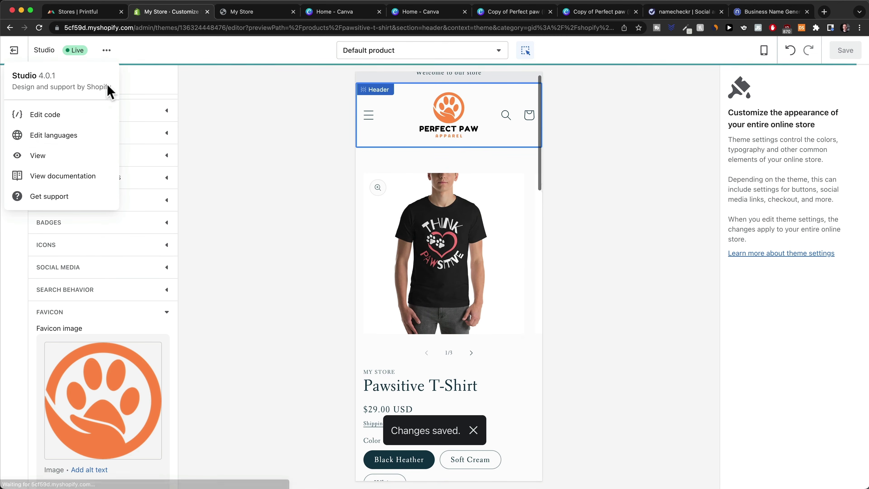
left_click(57, 156)
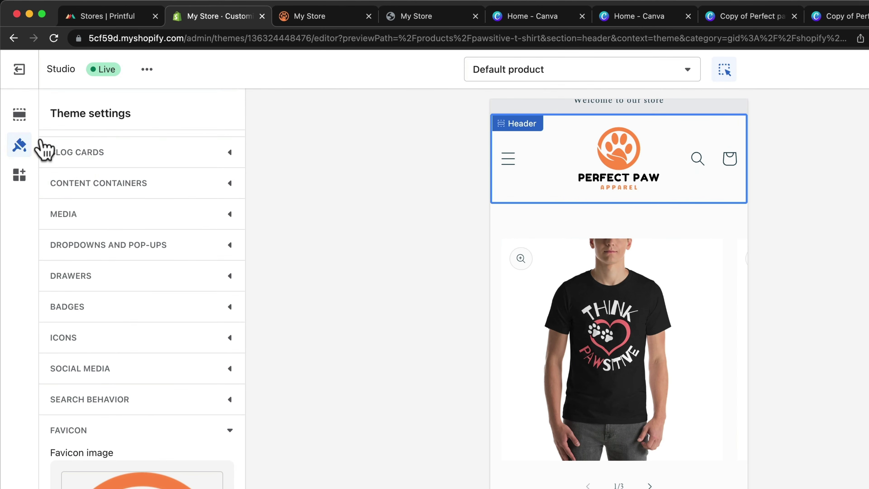
Step: Set the theme's Accent 1 color to orange #F28D01 and check the buttons in the product page preview
scroll(155, 269, "up", 5)
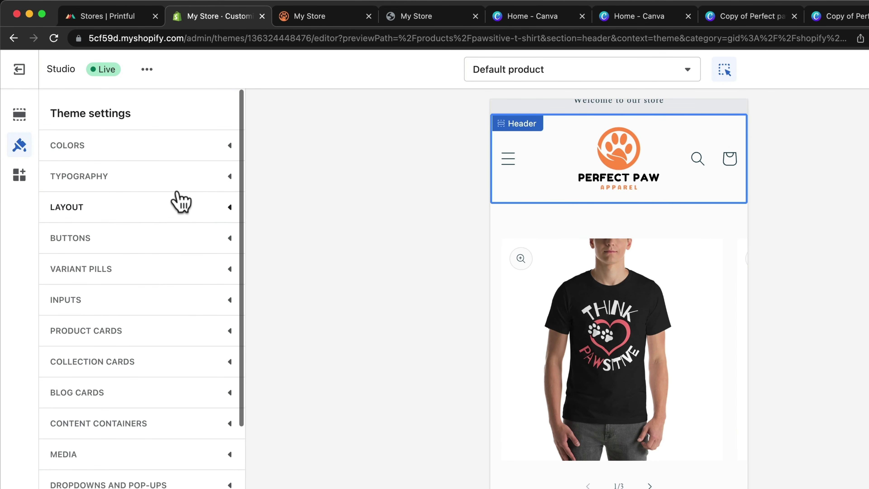
left_click(216, 159)
scroll(149, 295, "down", 3)
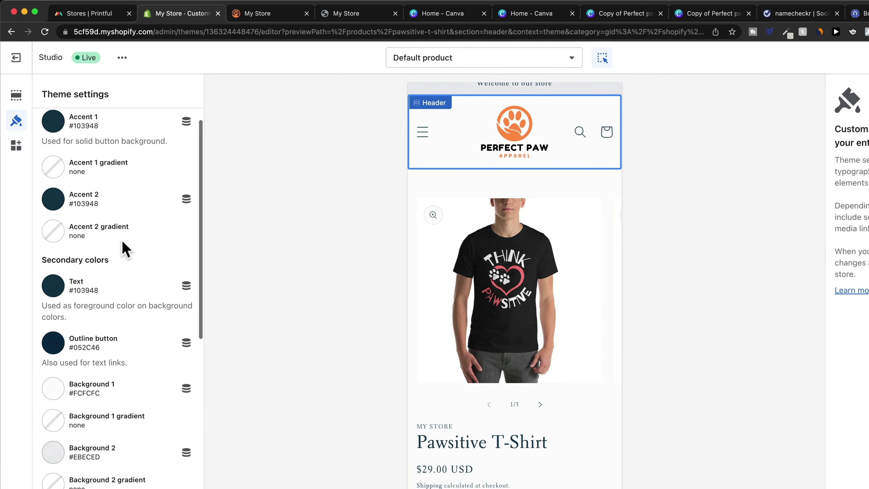
scroll(126, 248, "down", 2)
scroll(118, 209, "up", 5)
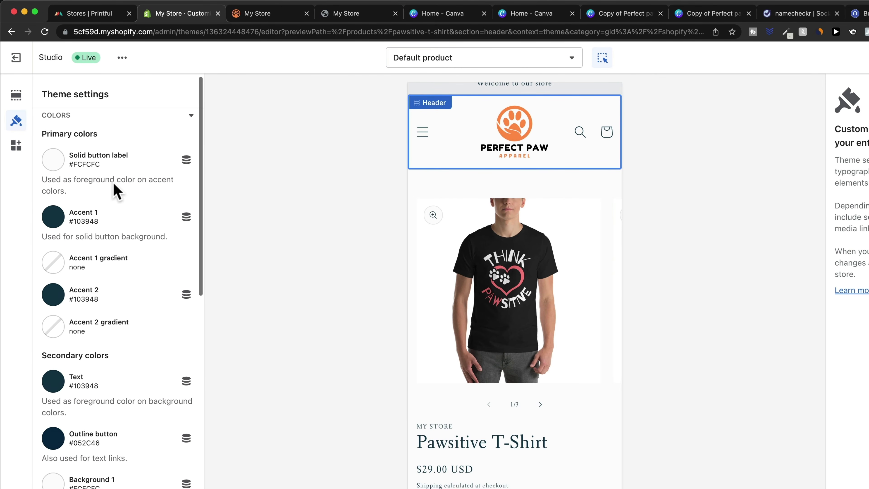
scroll(117, 190, "down", 1)
scroll(495, 310, "down", 2)
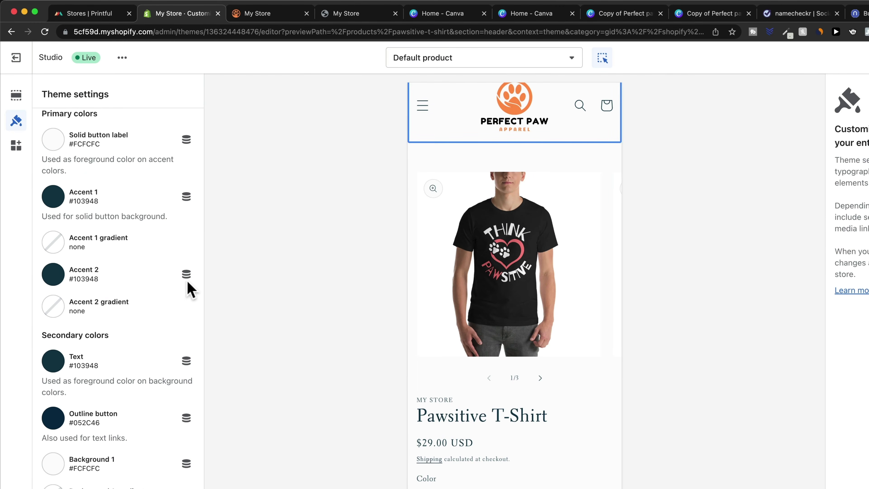
scroll(134, 281, "down", 1)
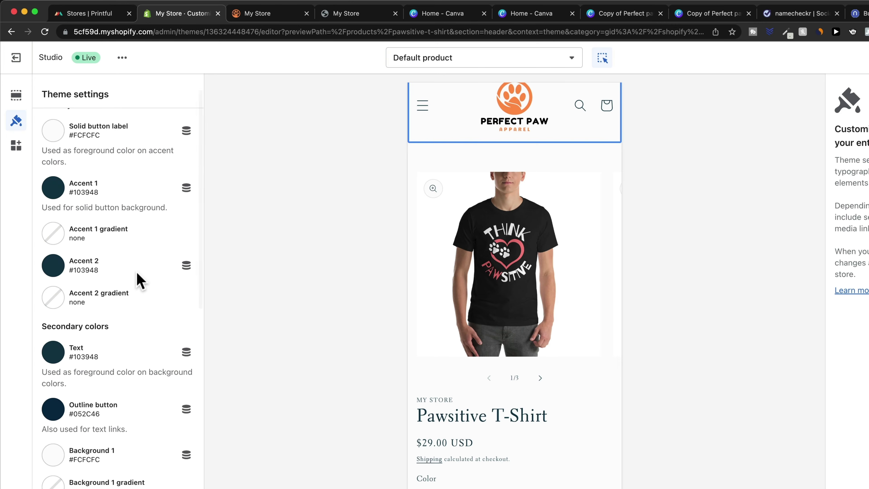
left_click(53, 187)
mouse_move(149, 257)
left_mouse_down()
mouse_move(149, 221)
mouse_move(139, 216)
left_mouse_up()
left_click(123, 221)
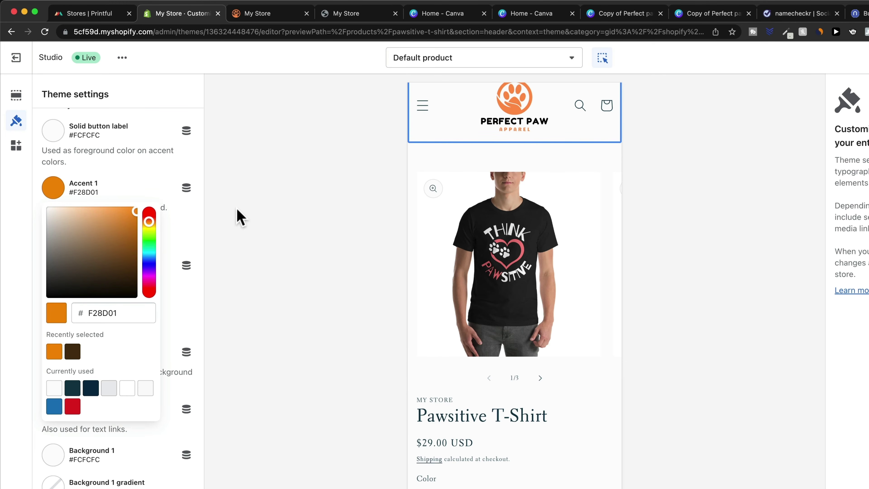
left_click(240, 217)
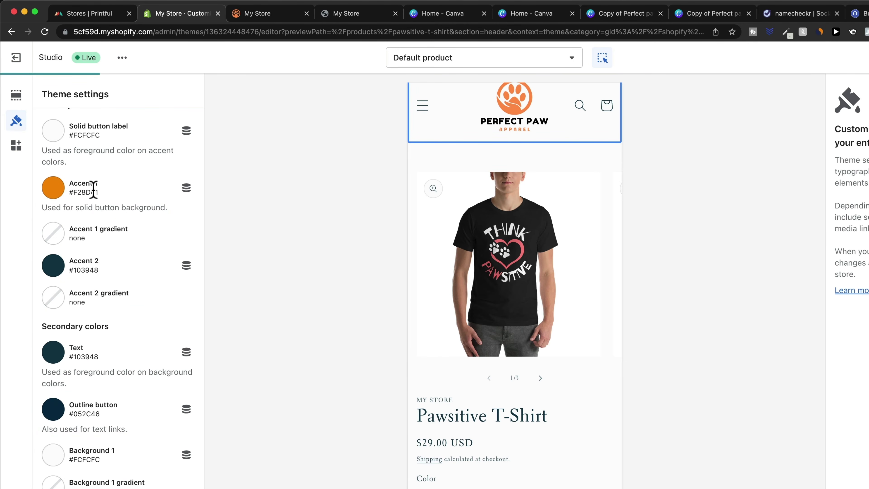
scroll(528, 304, "down", 12)
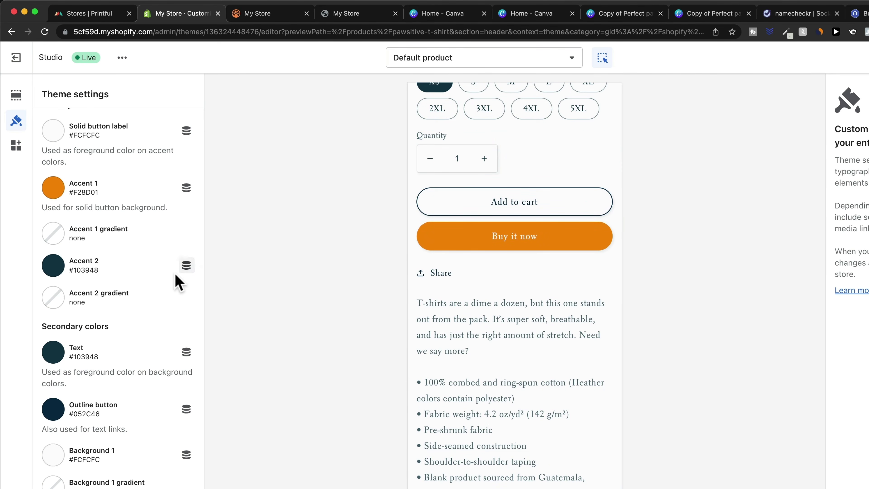
scroll(163, 313, "up", 2)
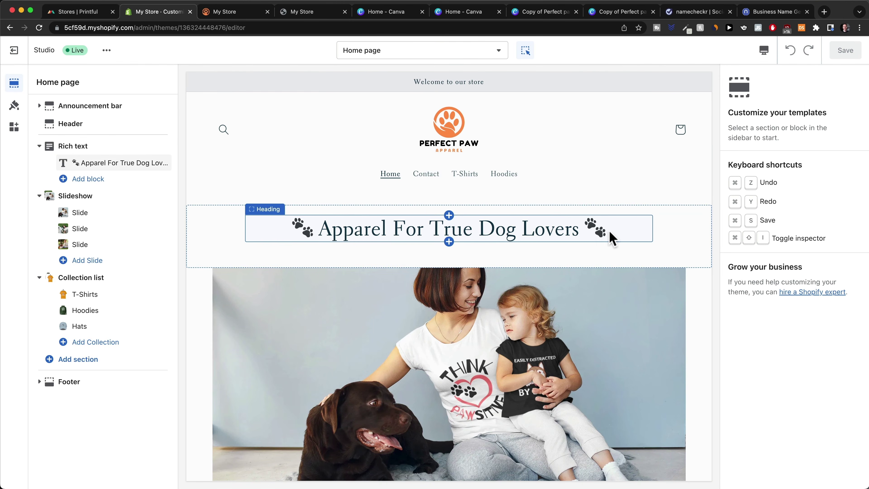
Step: Exit the theme editor, look at the store's existing Contact page and return to the list of pages
left_click(14, 51)
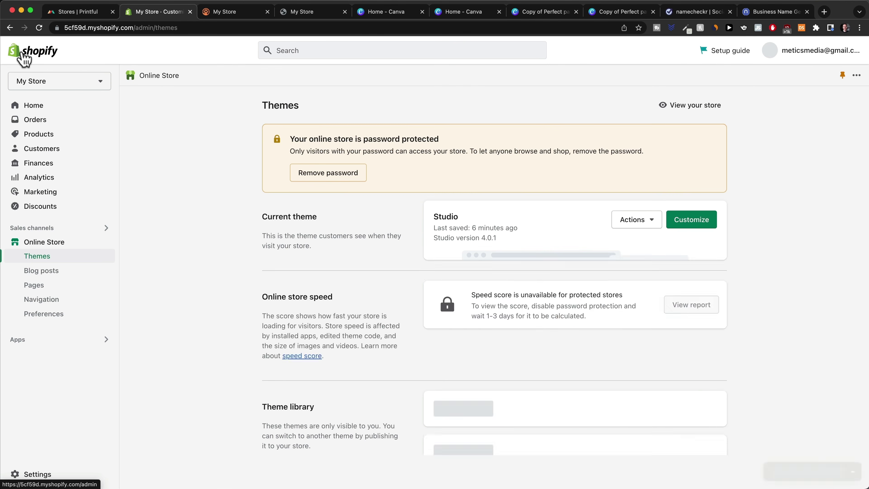
left_click(48, 289)
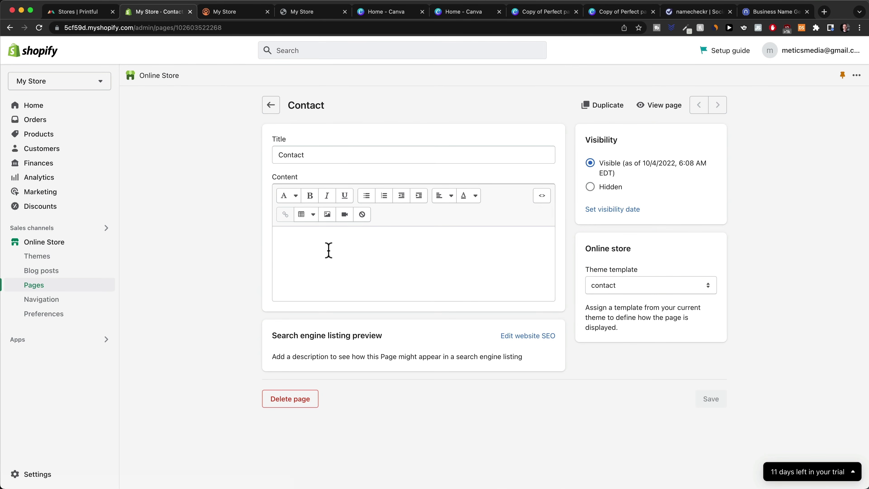
left_click(272, 106)
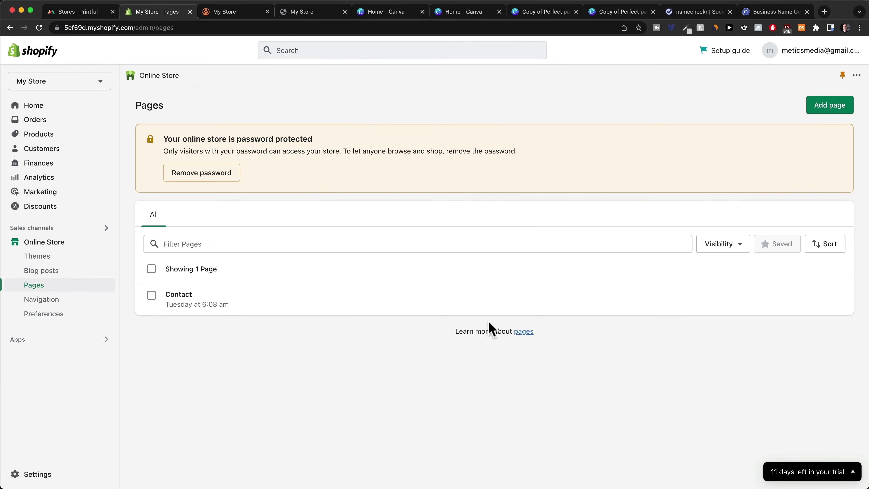
Step: Create and save a new visible store page titled "Our Mission" with empty content
left_click(830, 106)
left_click(357, 154)
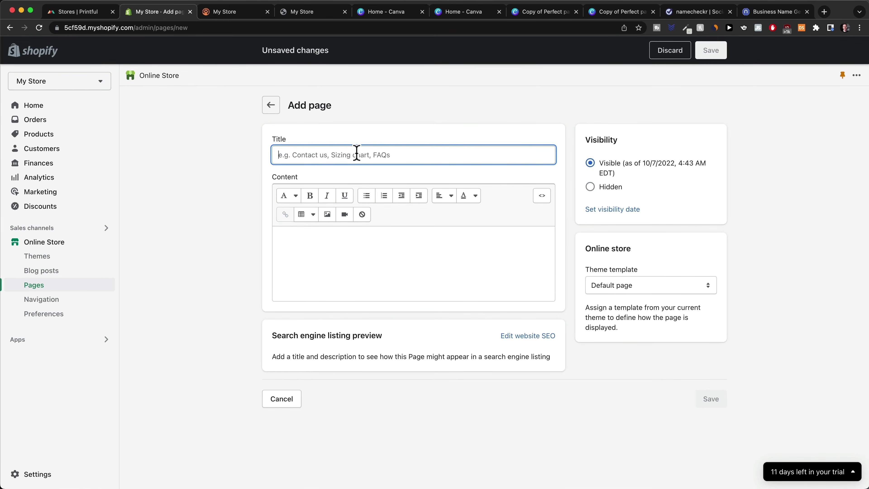
type("Our Mission")
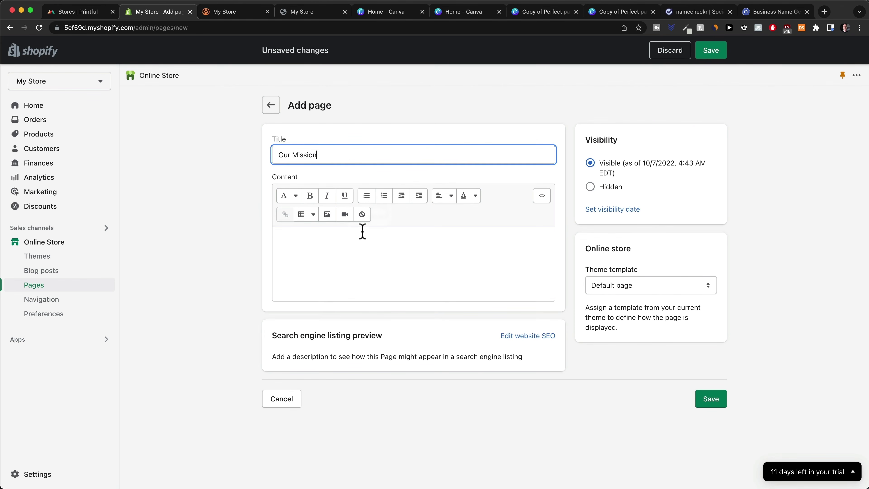
left_click(326, 268)
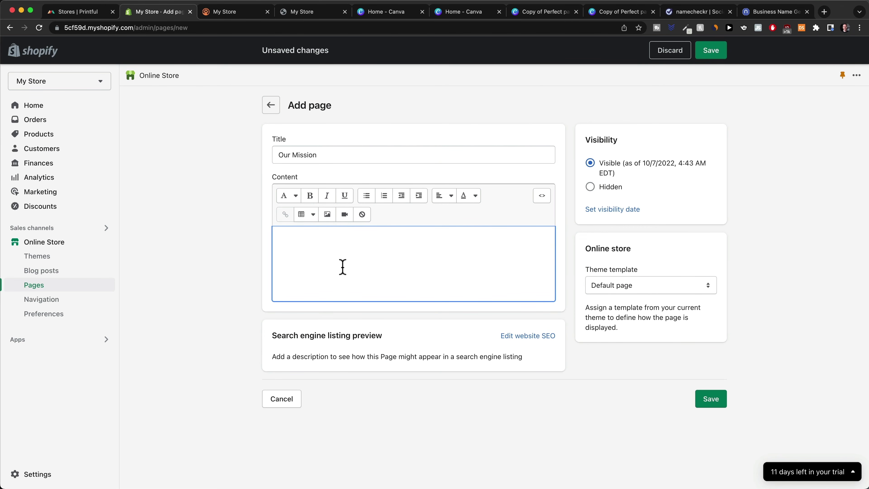
left_click(712, 400)
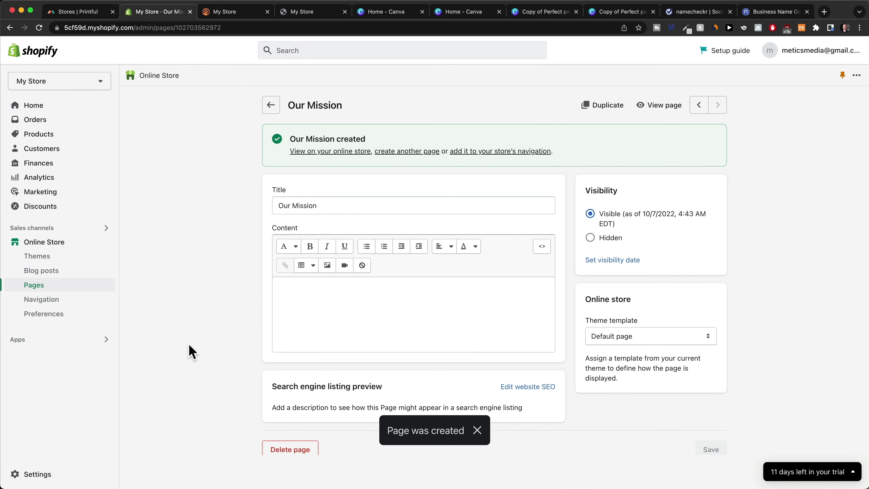
Step: Add a menu item linking to the Our Mission page to the store's Main menu and save the menu
left_click(50, 301)
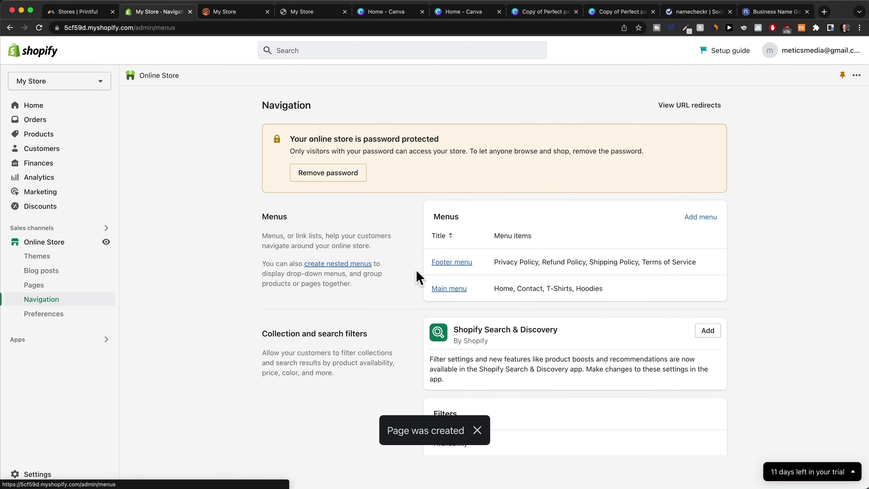
left_click(460, 290)
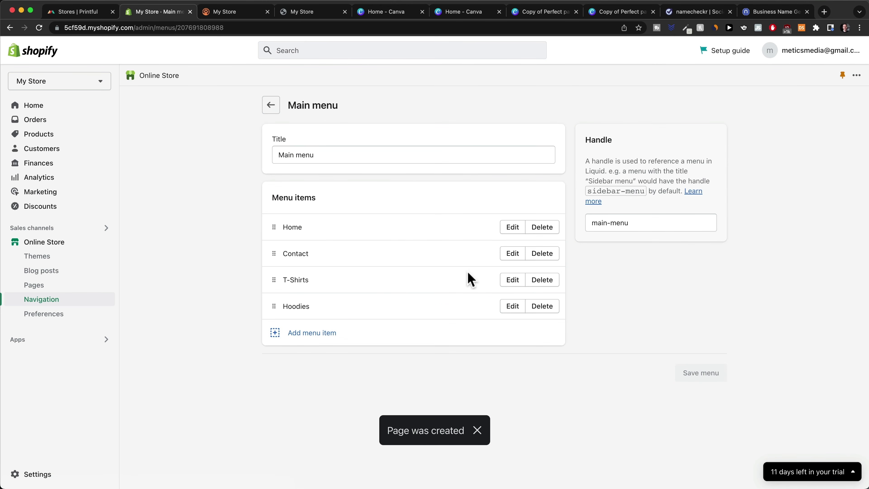
left_click(322, 337)
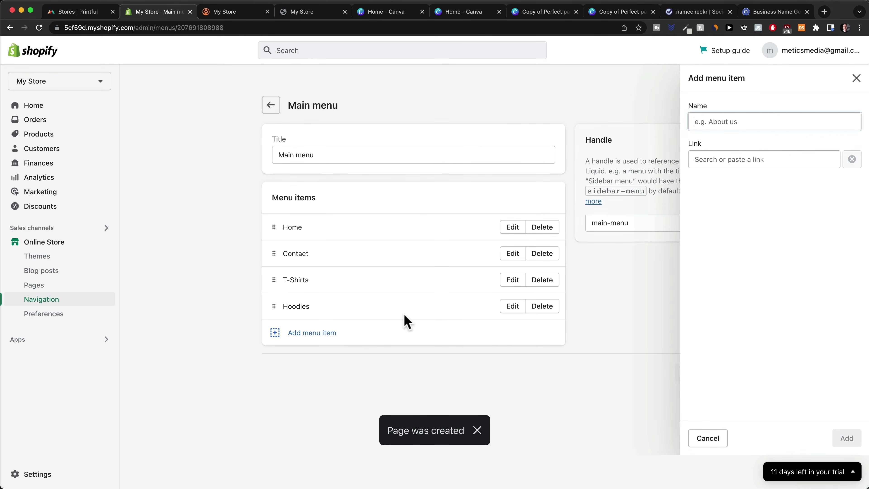
left_click(736, 160)
left_click(734, 263)
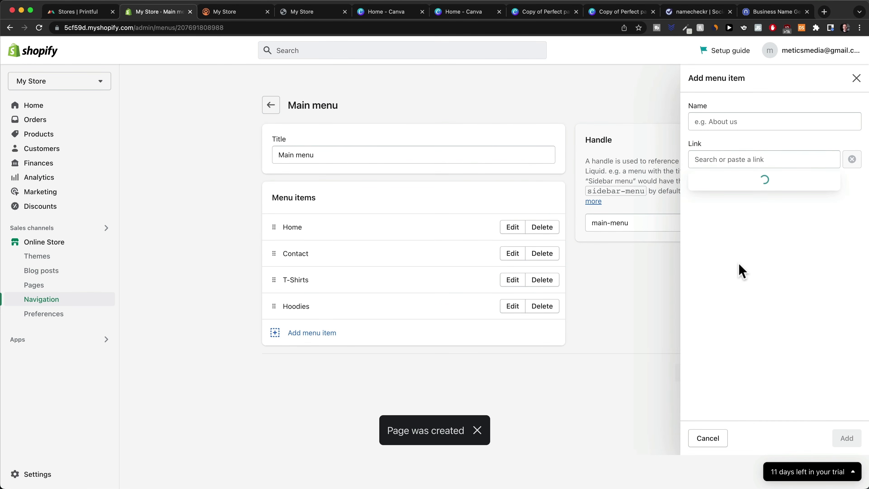
left_click(747, 223)
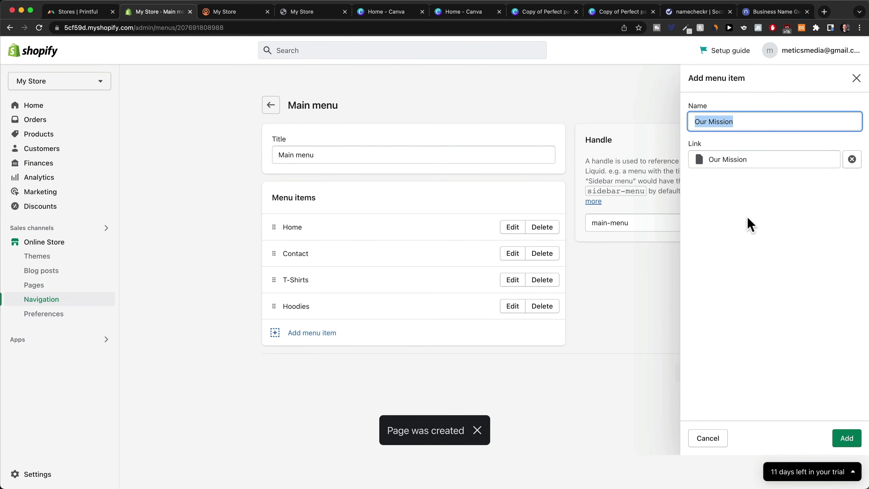
left_click(847, 436)
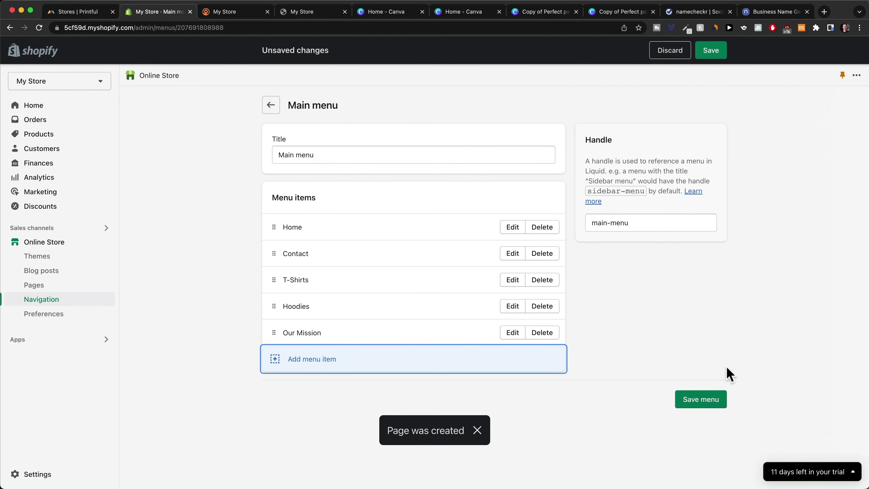
left_click(721, 52)
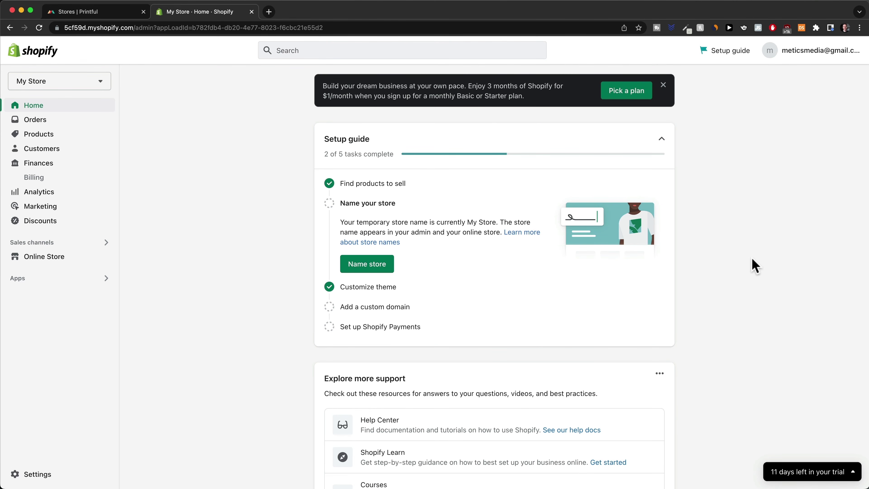
Step: Choose the Basic Shopify plan with the Monthly billing cycle and start the plan
left_click(618, 99)
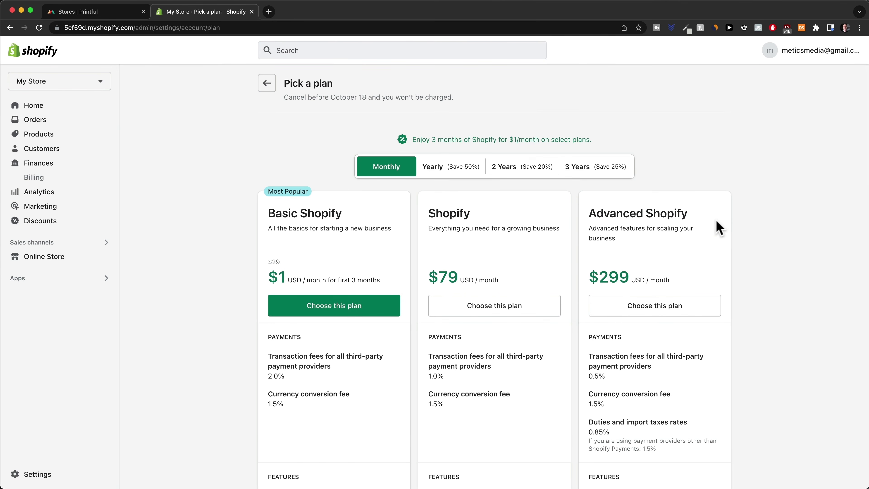
scroll(716, 228, "down", 5)
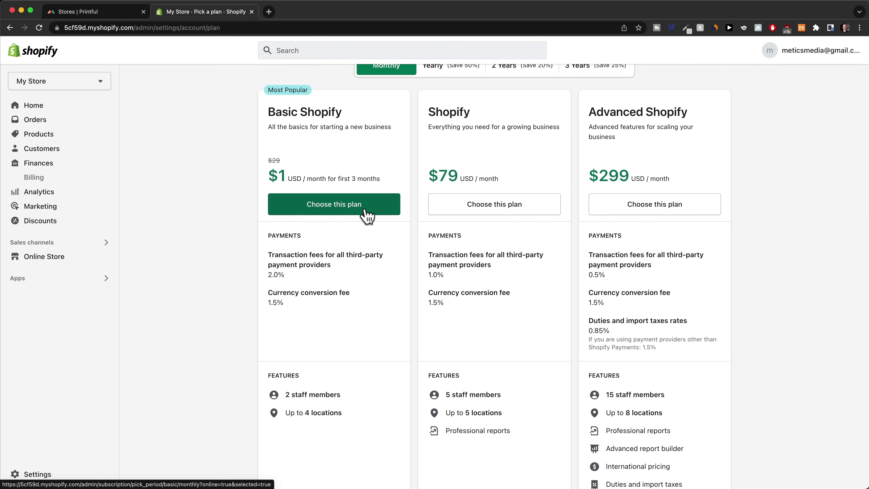
left_click(360, 212)
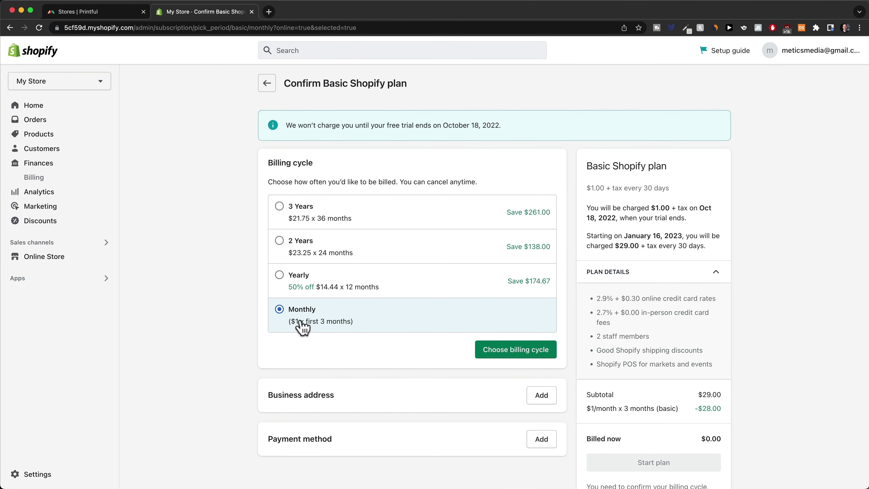
left_click(497, 350)
scroll(497, 351, "down", 5)
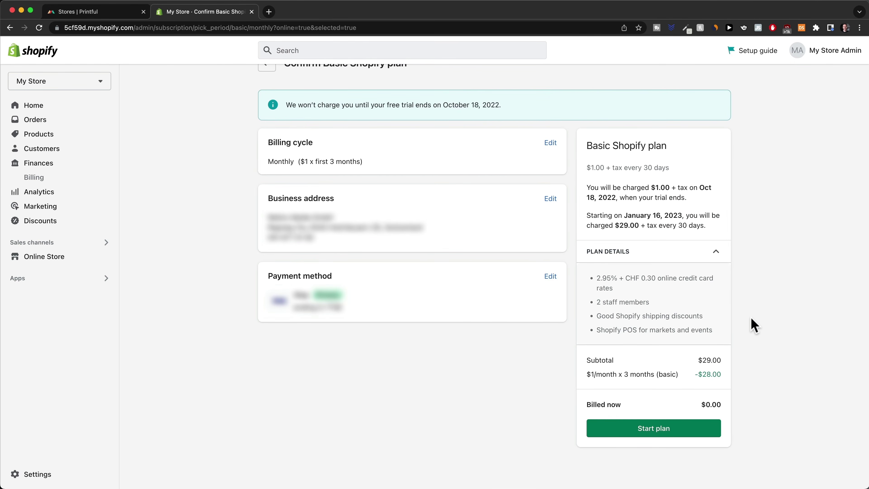
left_click(651, 433)
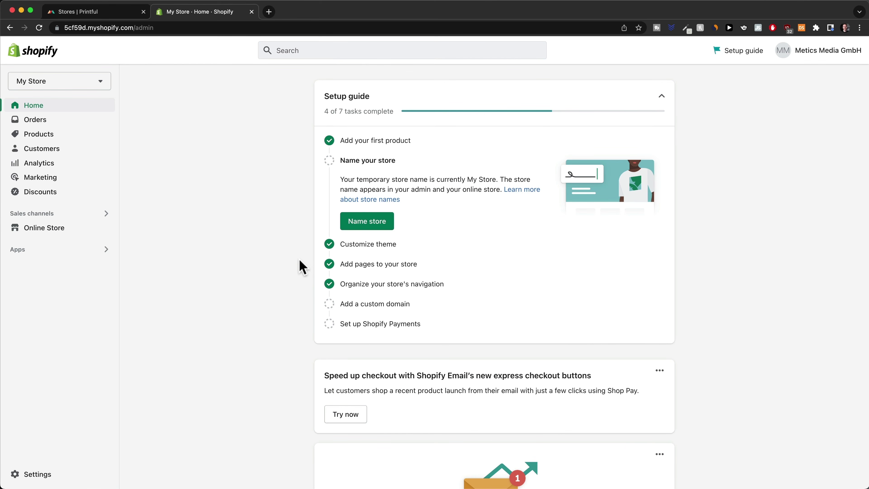
Step: In the store details, set both the store name and the legal name of company to "Perfect Paw Apparel"
left_click(51, 482)
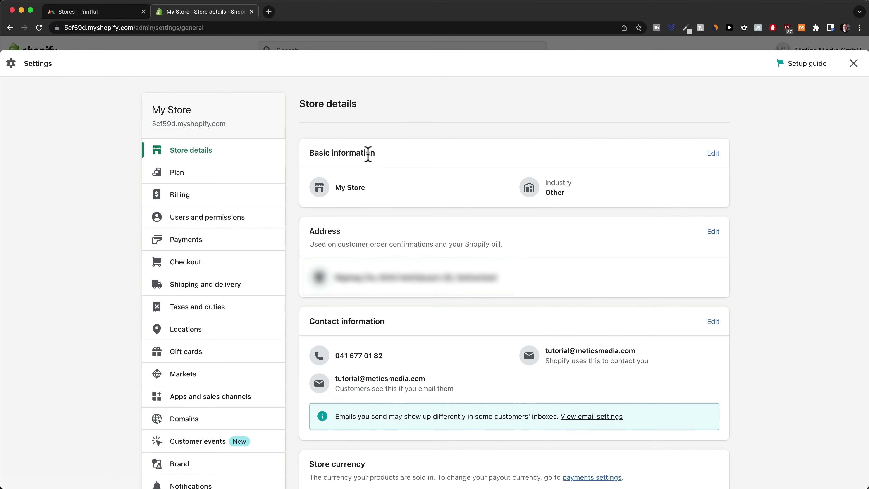
left_click(714, 154)
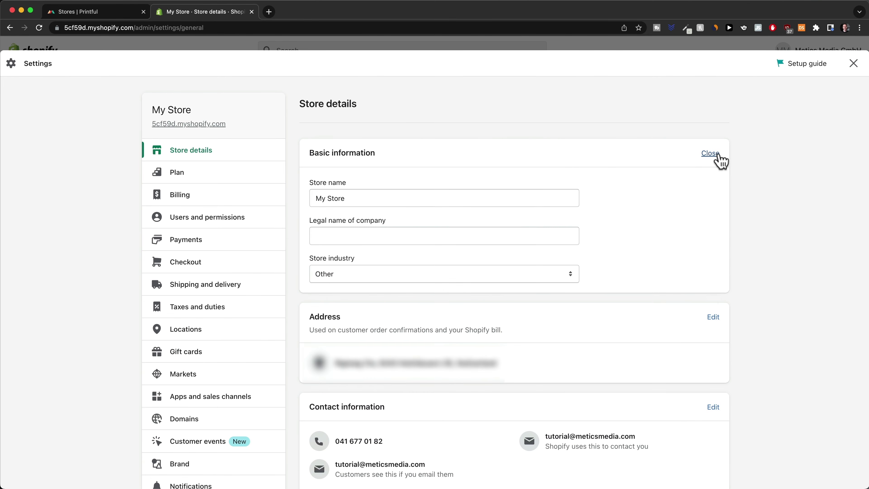
key("Tab")
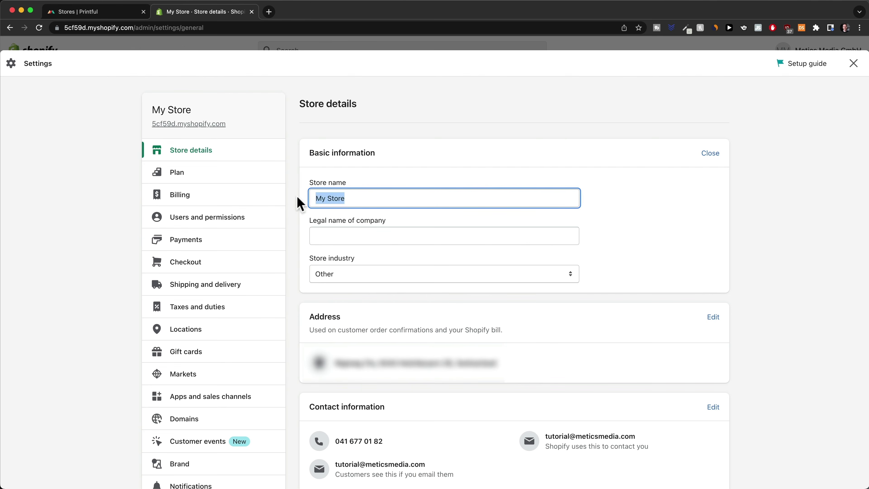
type("Perfect P")
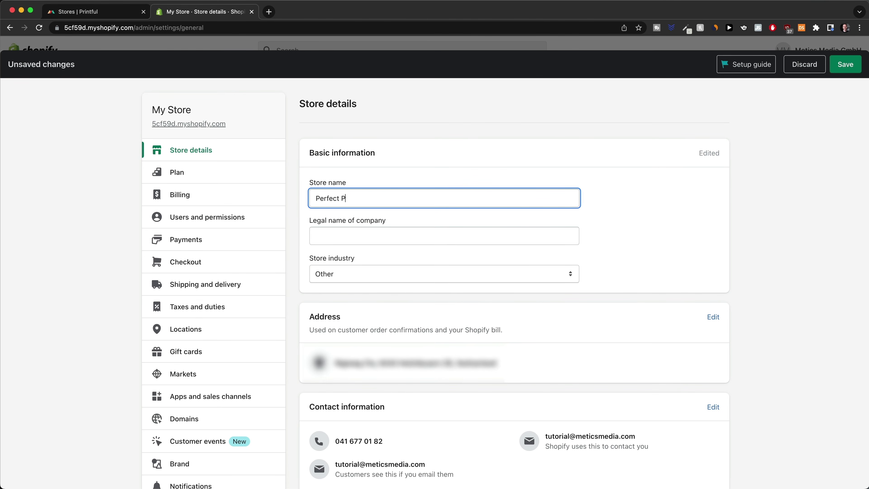
type("aw Apparel")
left_click_drag(388, 196, 298, 201)
key("ctrl+c")
left_click(360, 236)
key("ctrl+v")
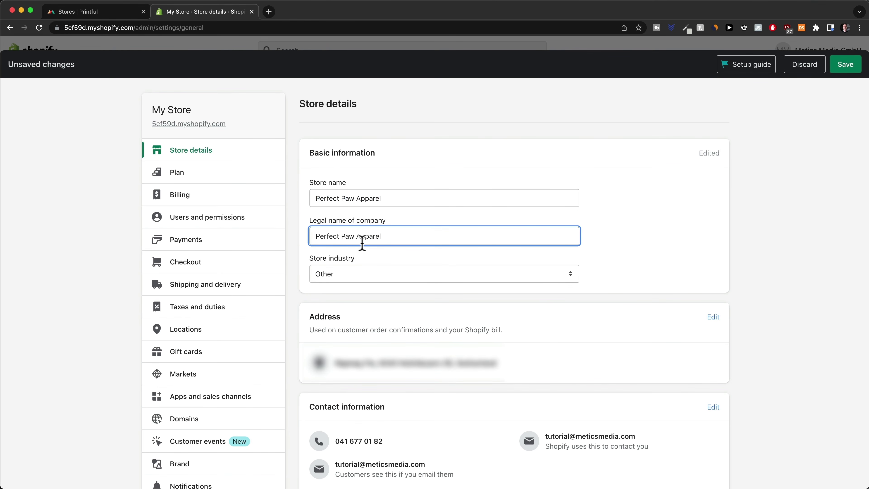
Step: Set the store industry to Clothing, check the remaining store details and save the changes
left_click(351, 278)
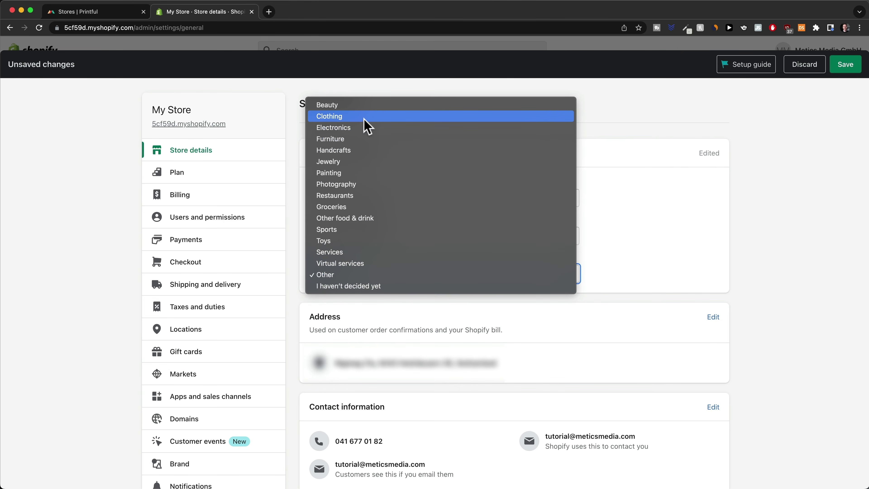
left_click(373, 119)
scroll(792, 264, "down", 4)
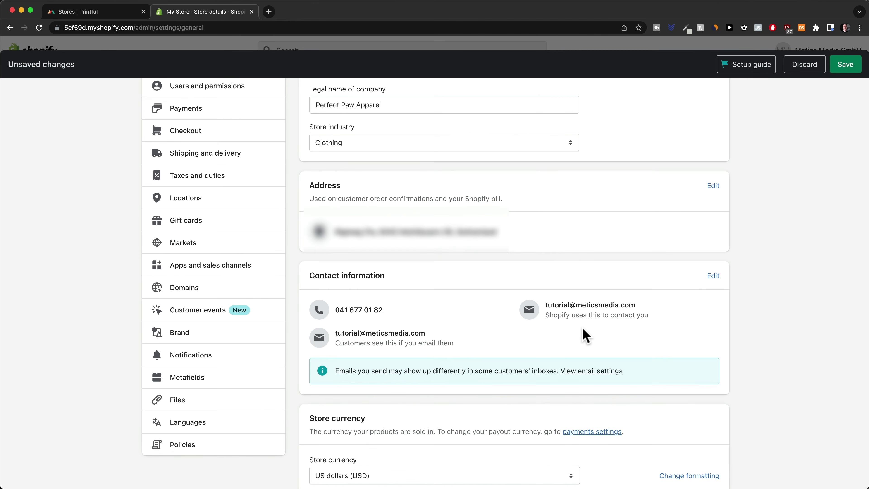
scroll(774, 371, "down", 6)
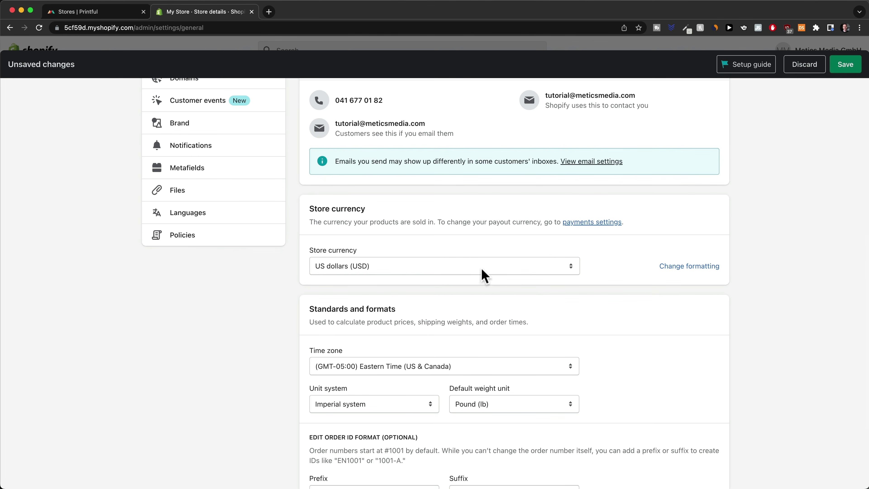
scroll(627, 252, "down", 5)
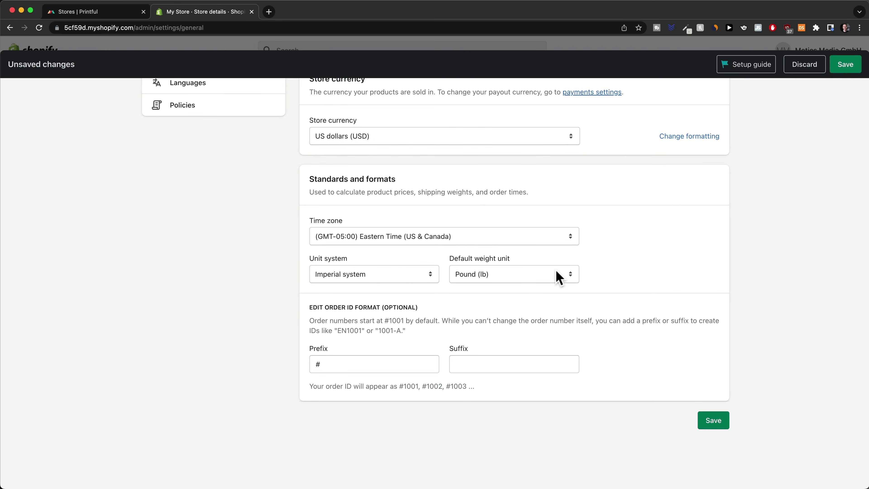
left_click(717, 421)
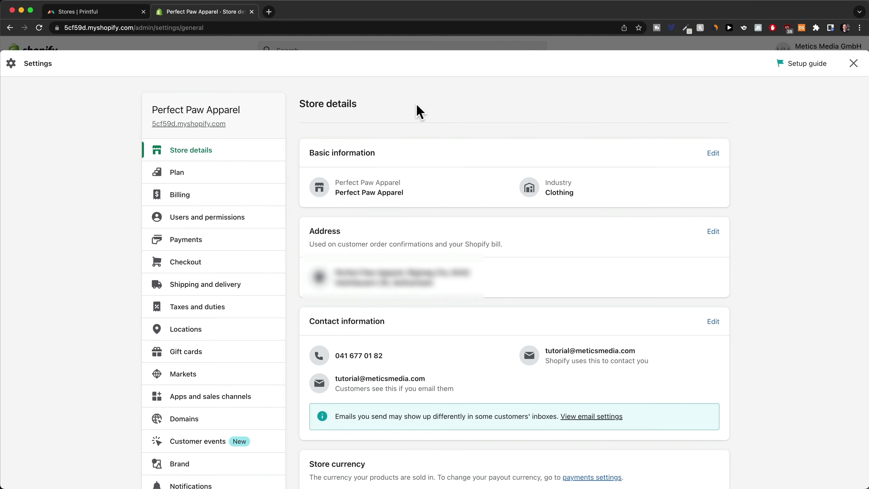
Step: Activate Shopify Payments by completing the account setup and going through the two-step authentication setup
left_click(195, 248)
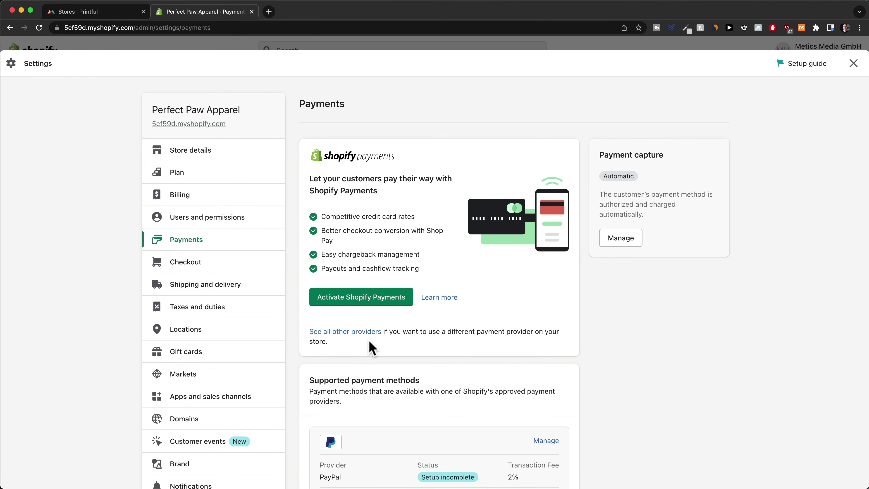
left_click(350, 301)
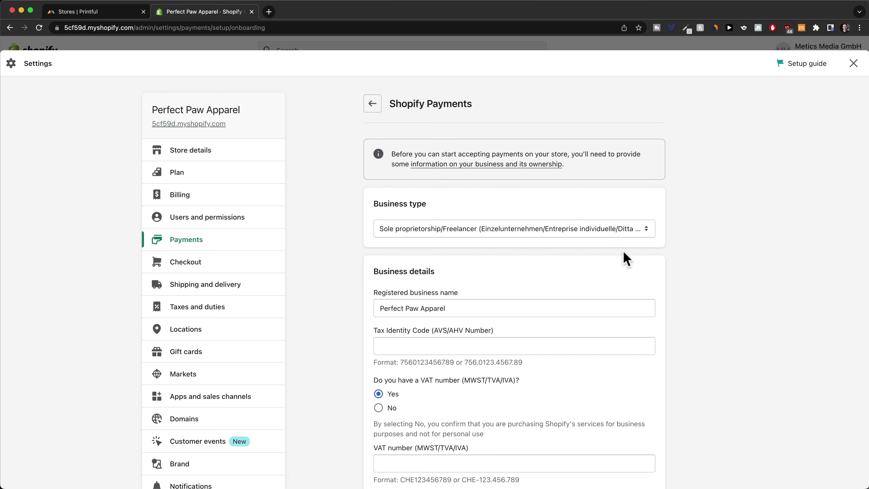
scroll(627, 260, "down", 15)
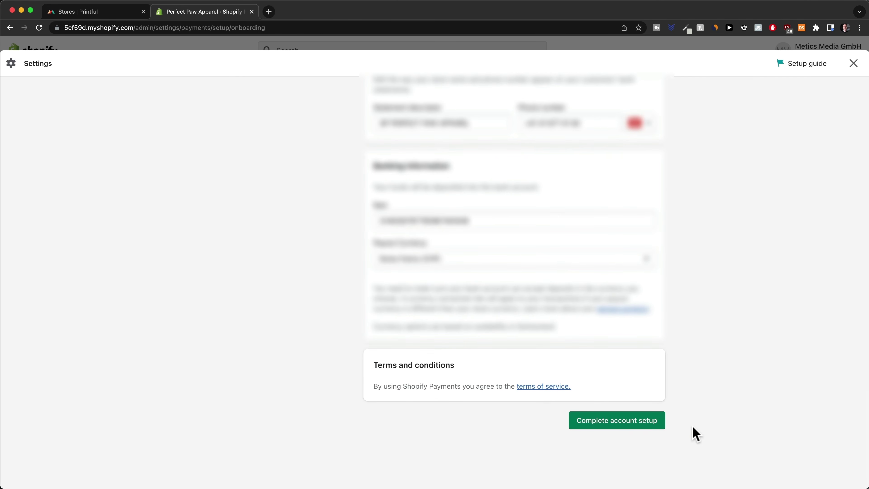
left_click(615, 422)
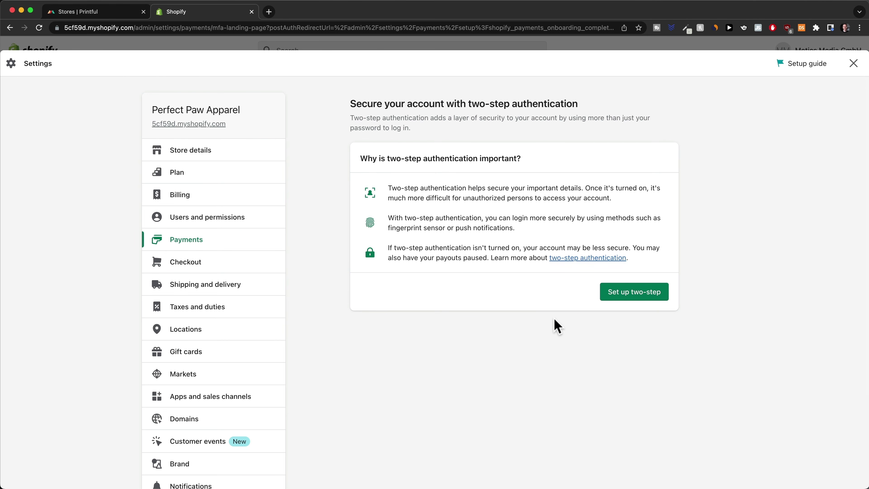
left_click(640, 300)
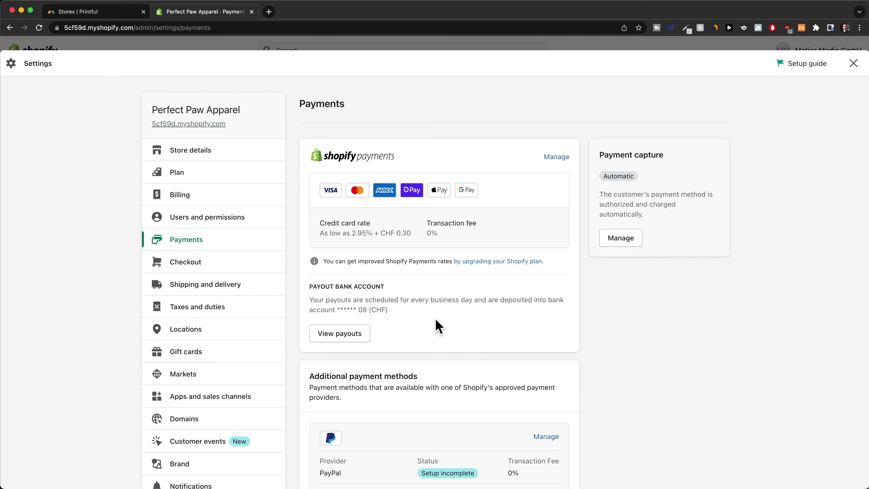
Step: Look over the additional payment methods and open the PayPal provider's management options
scroll(440, 326, "down", 5)
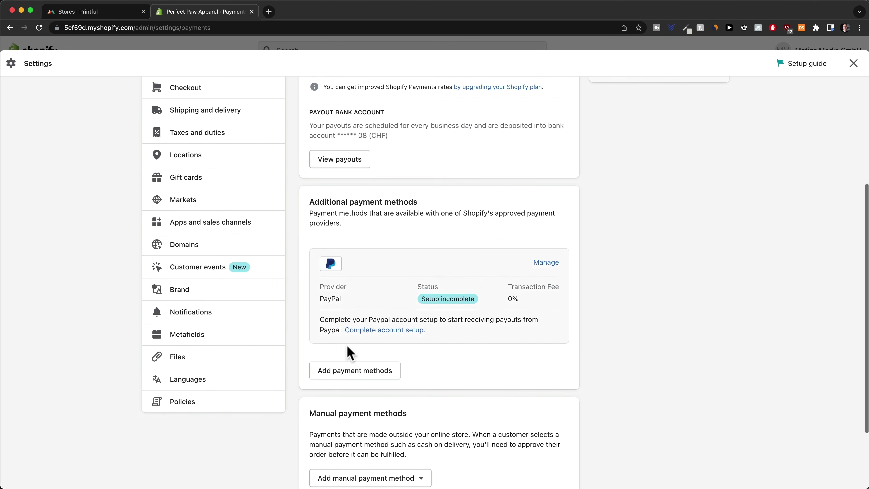
scroll(441, 349, "down", 1)
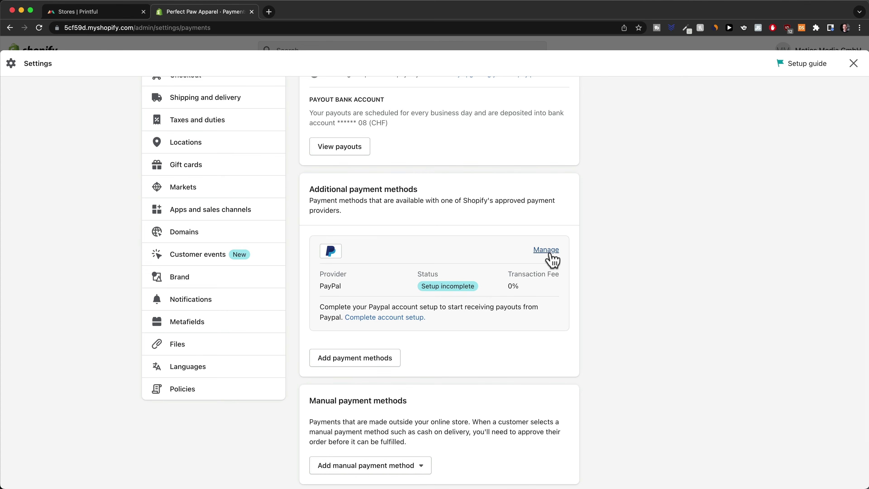
left_click(547, 250)
scroll(507, 363, "down", 2)
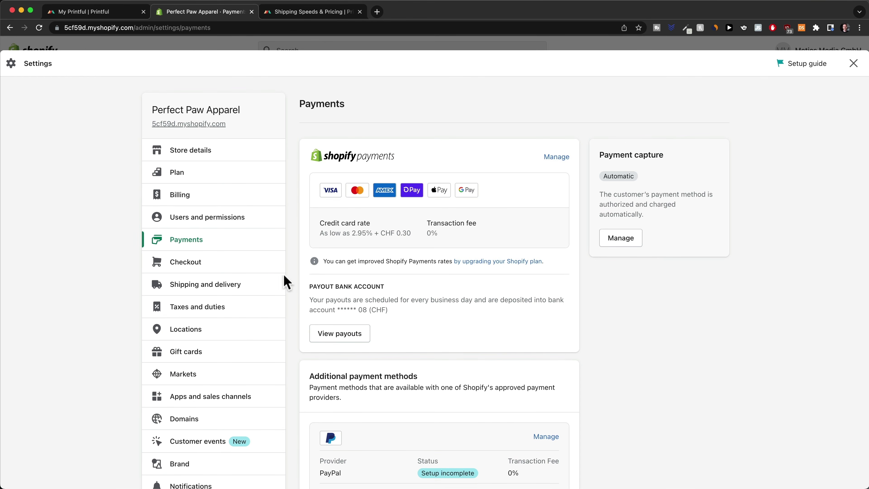
Step: In the shipping and delivery settings, expand the Printful app shipping profiles and open the T-shirts, hats and bags profile (#PF-FRG1)
left_click(217, 290)
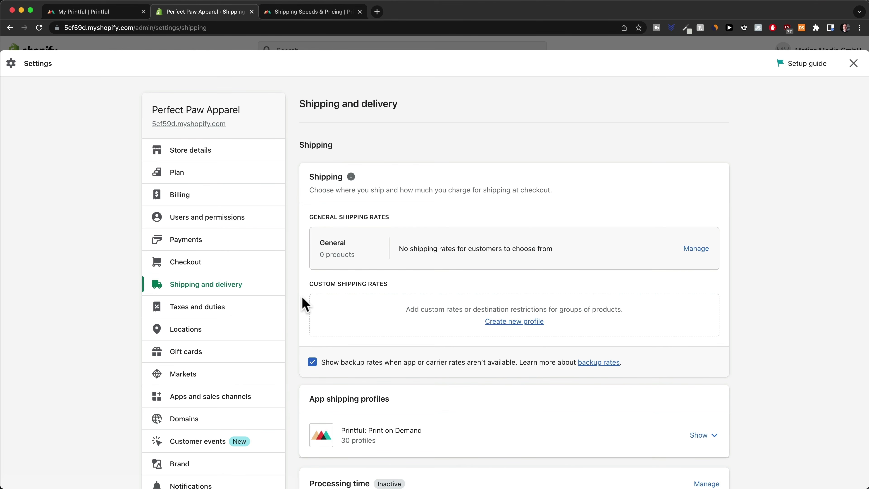
scroll(305, 303, "down", 6)
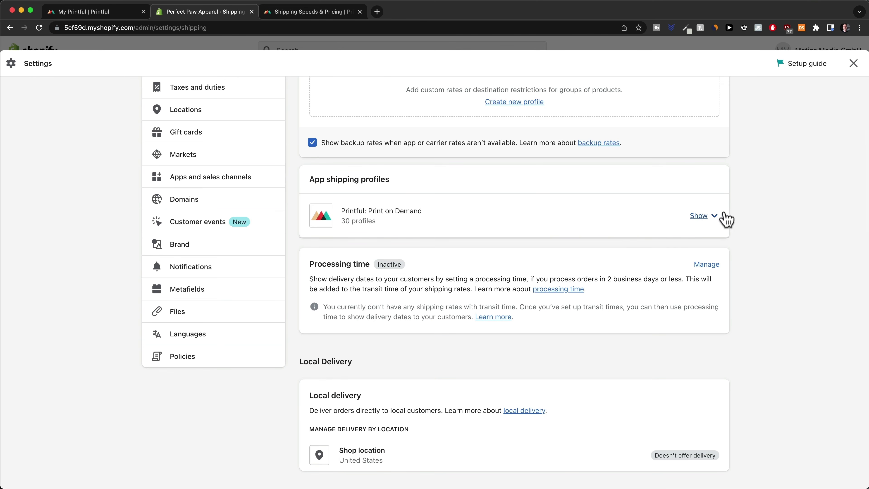
left_click(700, 215)
scroll(594, 319, "down", 4)
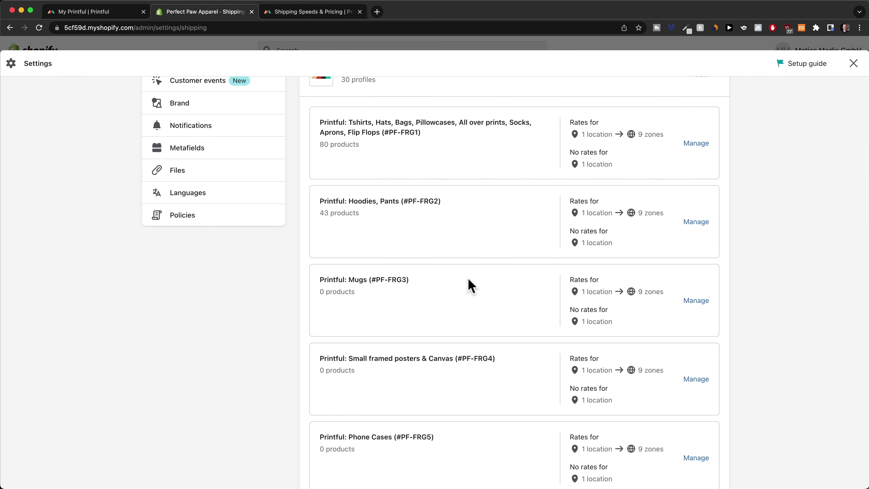
scroll(471, 286, "up", 2)
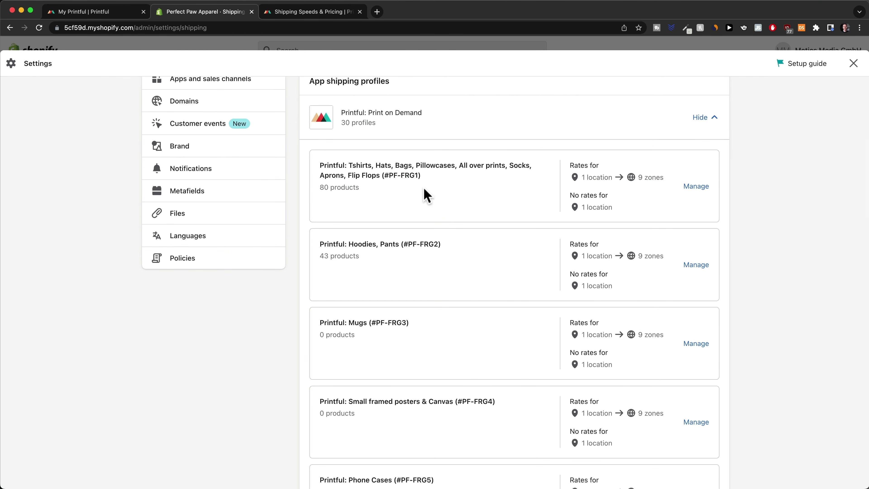
left_click(699, 189)
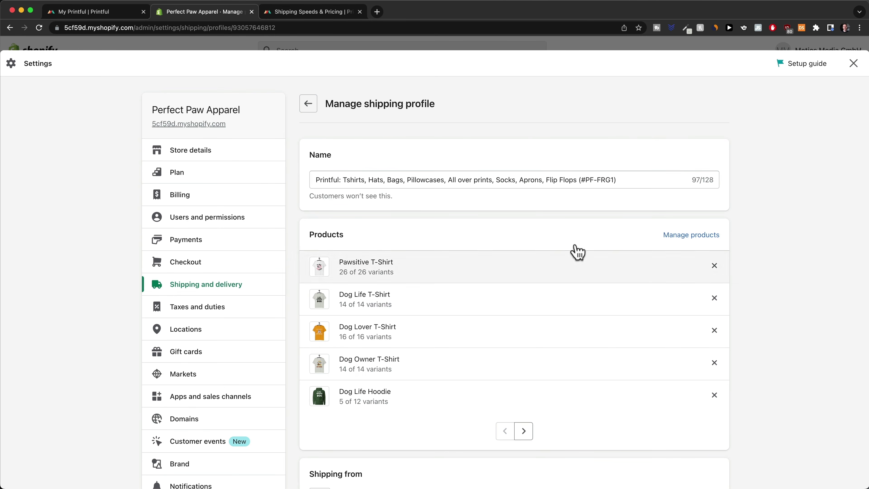
Step: Review the products, shipping zones and flat rates of the Printful profile, from Australia & New Zealand through Worldwide
scroll(472, 187, "down", 1)
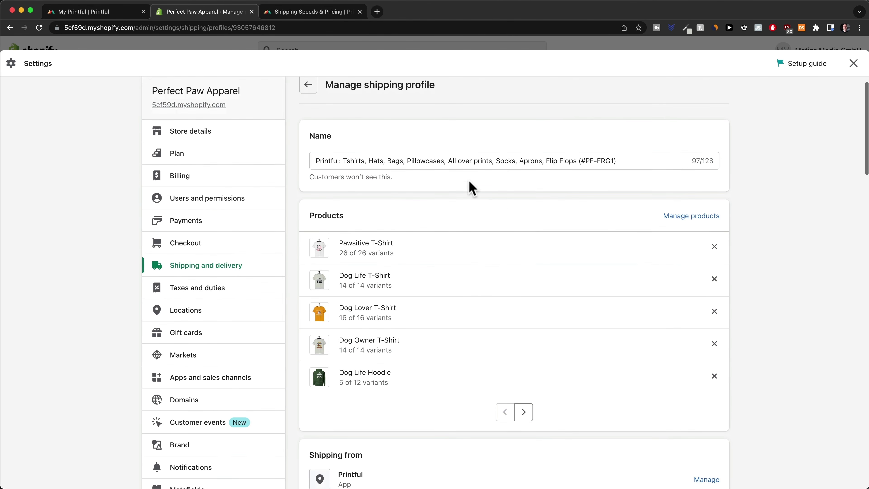
scroll(527, 279, "down", 10)
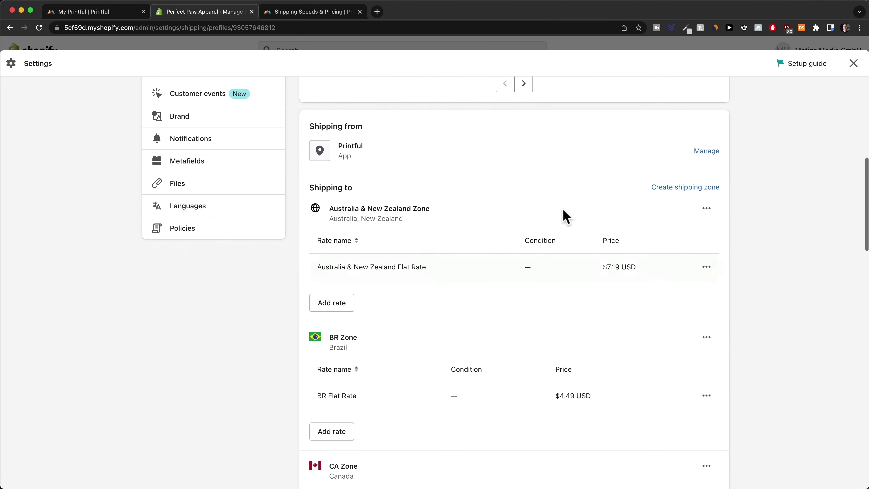
scroll(547, 233, "down", 3)
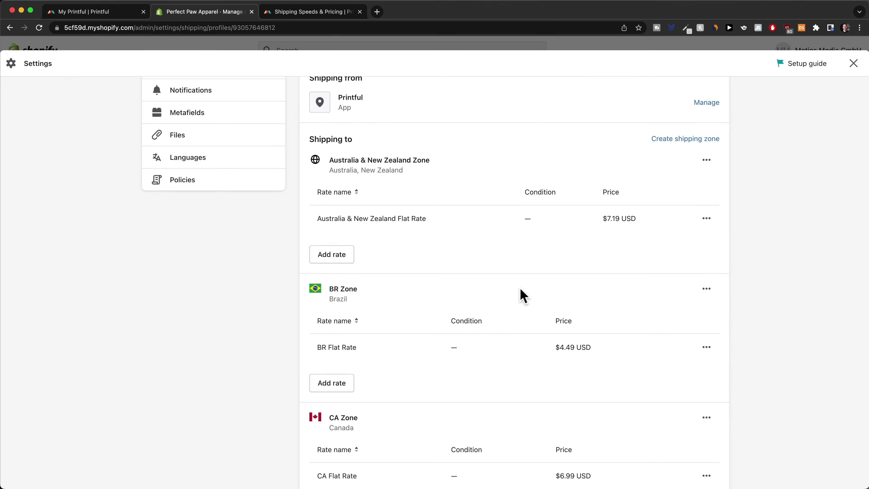
scroll(524, 296, "down", 6)
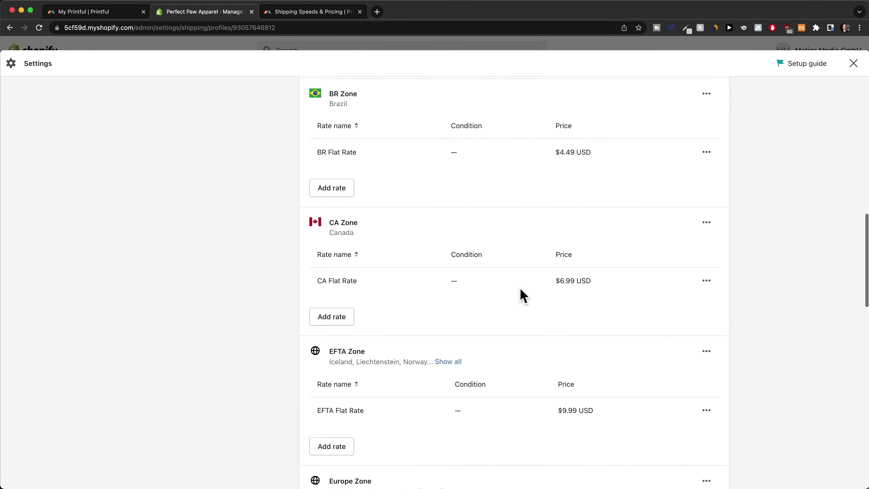
scroll(523, 296, "down", 15)
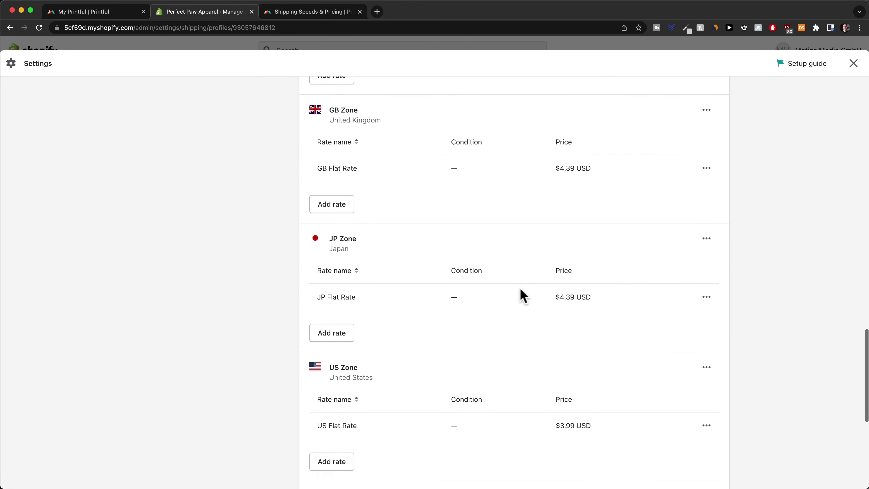
scroll(521, 294, "down", 6)
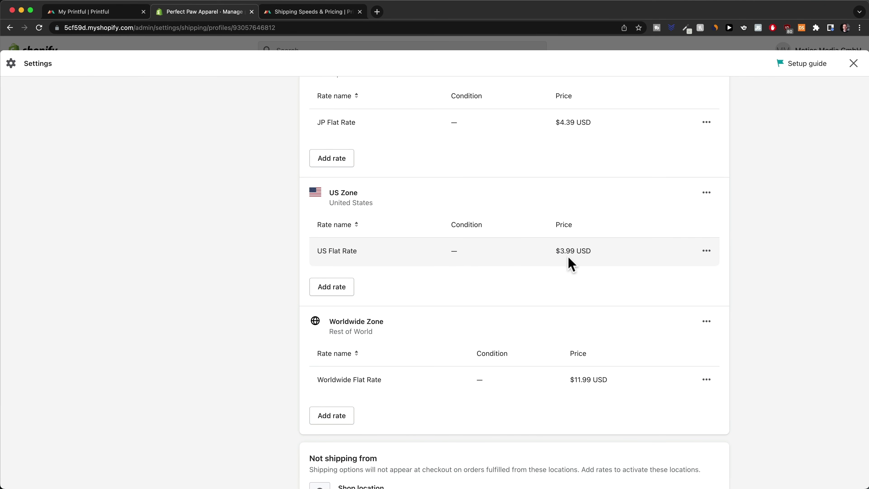
Step: Open the US Flat Rate for editing, inspect its name and price, and close it without changes
left_click(705, 253)
left_click(690, 276)
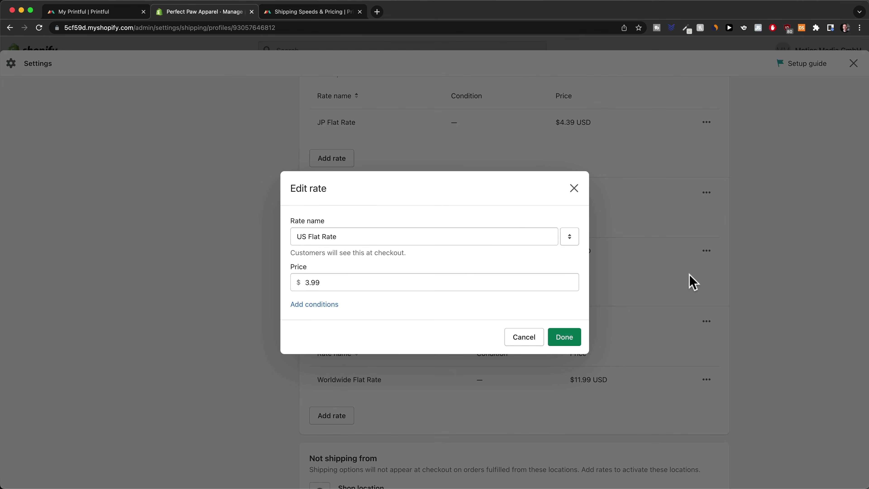
left_click(349, 282)
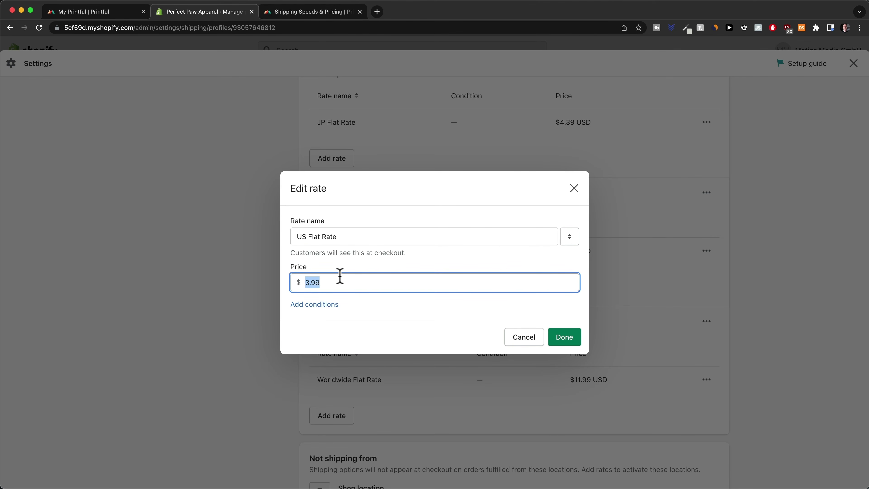
left_click(574, 189)
scroll(540, 333, "up", 20)
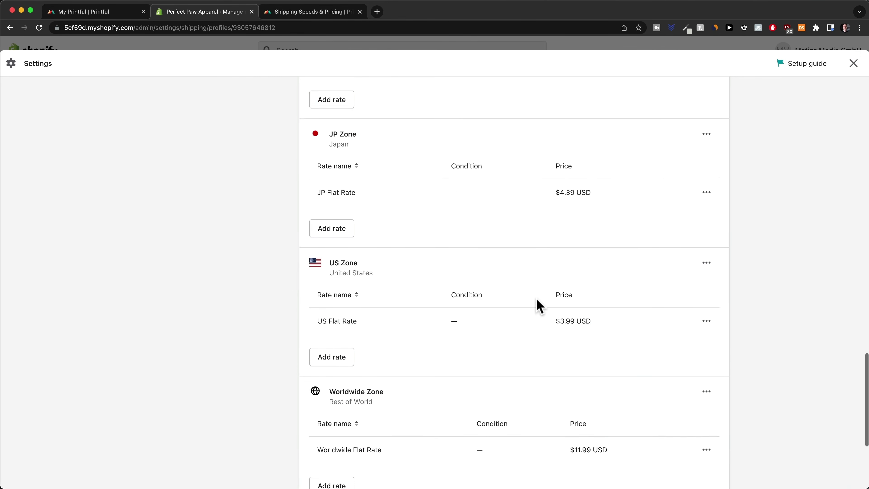
scroll(530, 295, "up", 15)
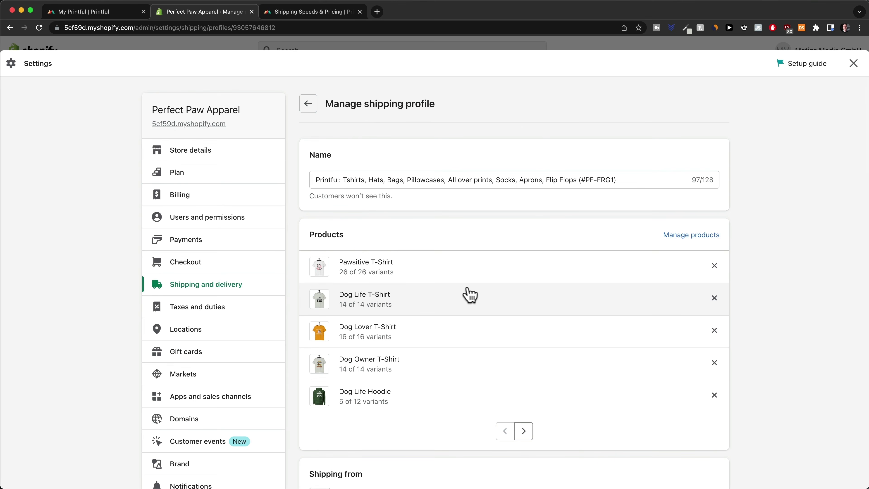
Step: On Printful's shipping page, check the rates for the Gaming Mouse Pad (36″×18″), including the United States additional-product price, and close the page
left_click(312, 12)
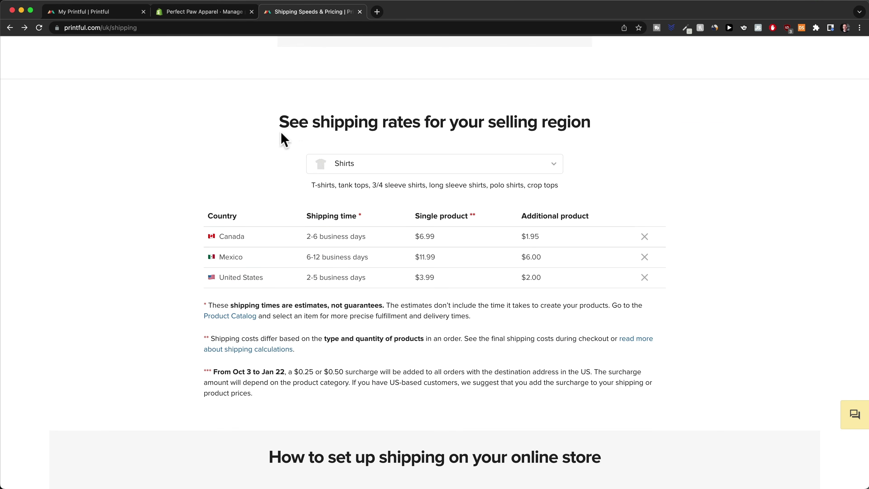
scroll(376, 178, "up", 1)
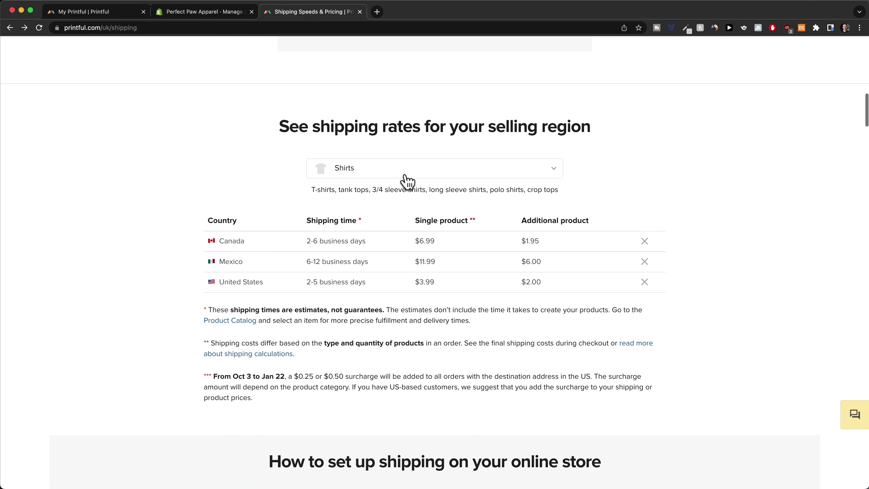
left_click(422, 179)
scroll(423, 259, "down", 8)
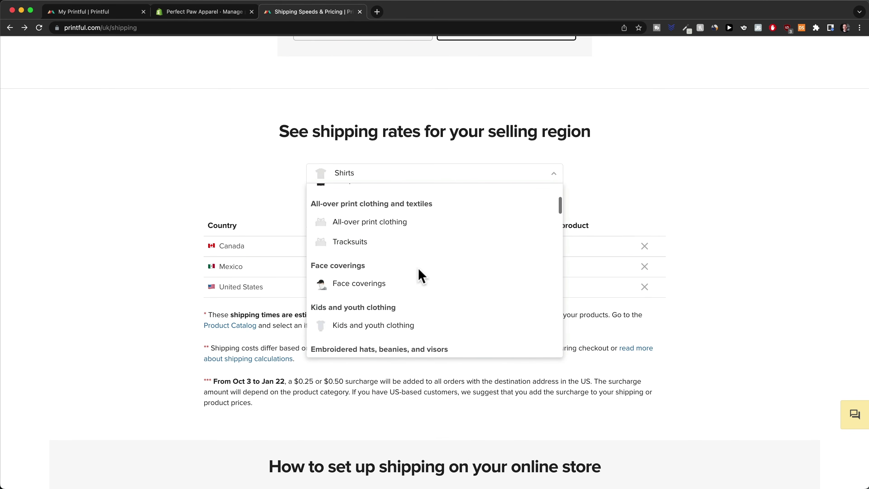
scroll(420, 264, "down", 10)
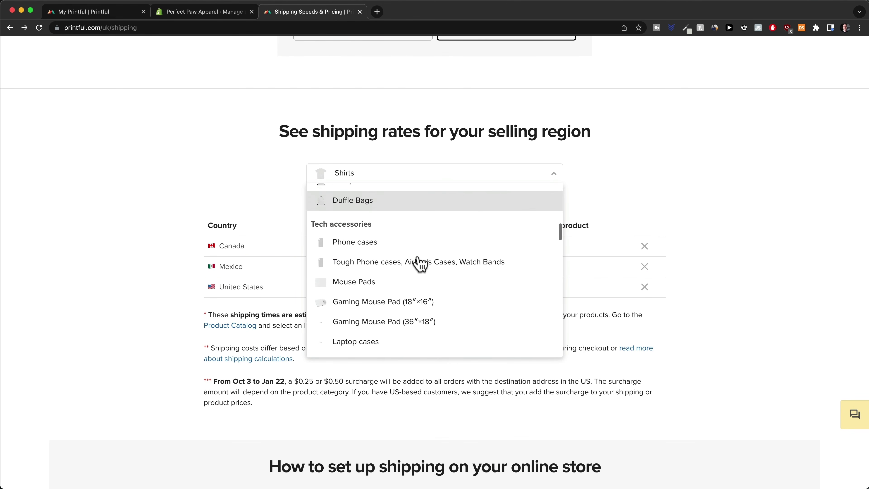
scroll(421, 263, "up", 3)
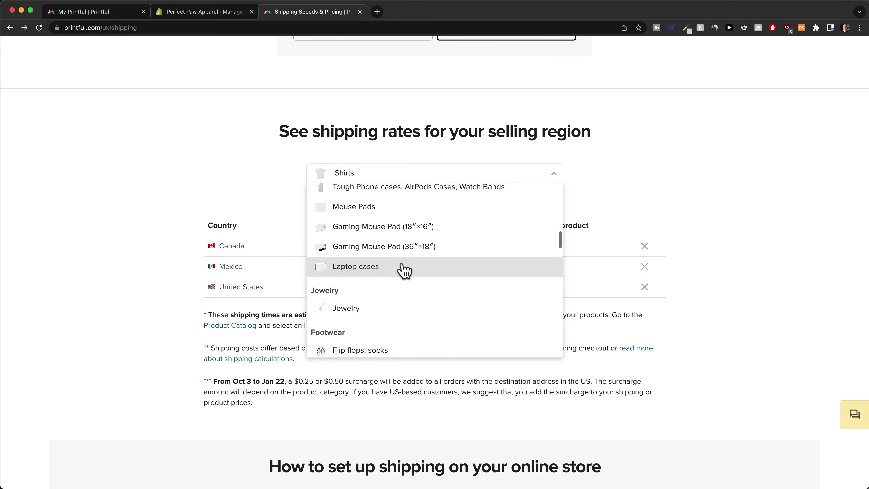
left_click(394, 249)
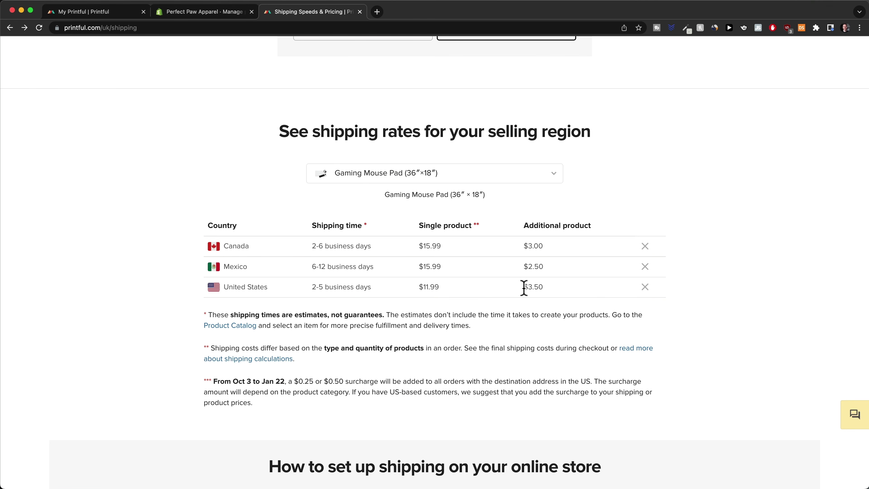
left_click_drag(521, 287, 568, 297)
left_click(563, 290)
key("super+w")
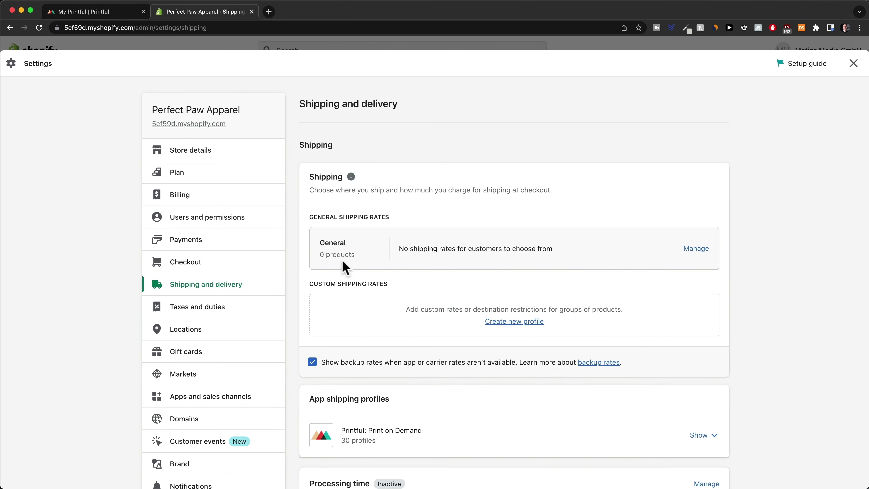
Step: In the taxes and duties settings, filter the countries by "un" and open the United Kingdom's tax settings
left_click(218, 312)
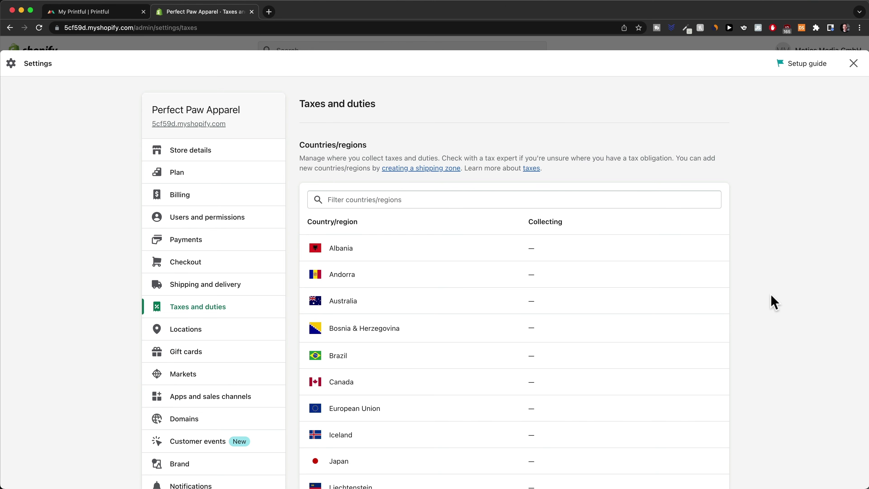
left_click(348, 200)
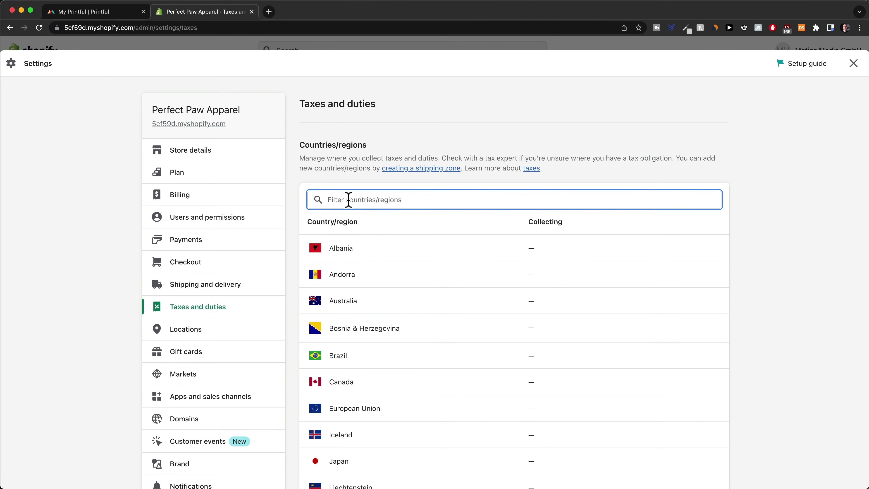
type("un")
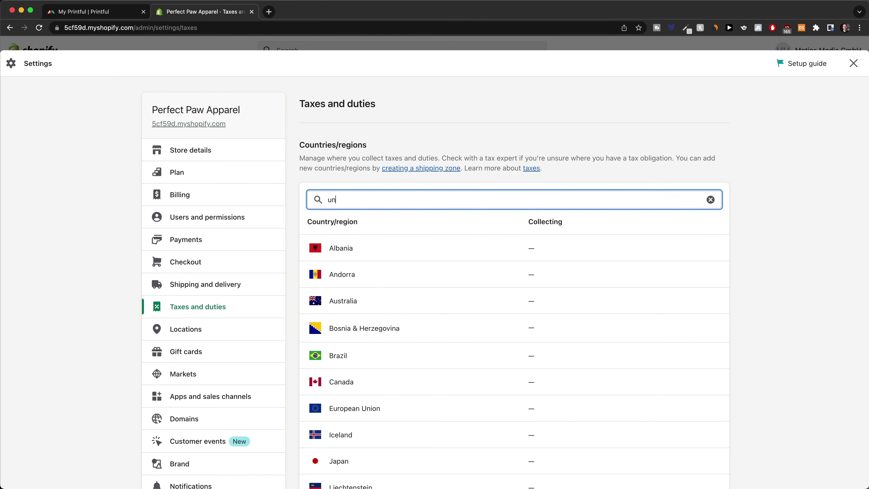
left_click(375, 282)
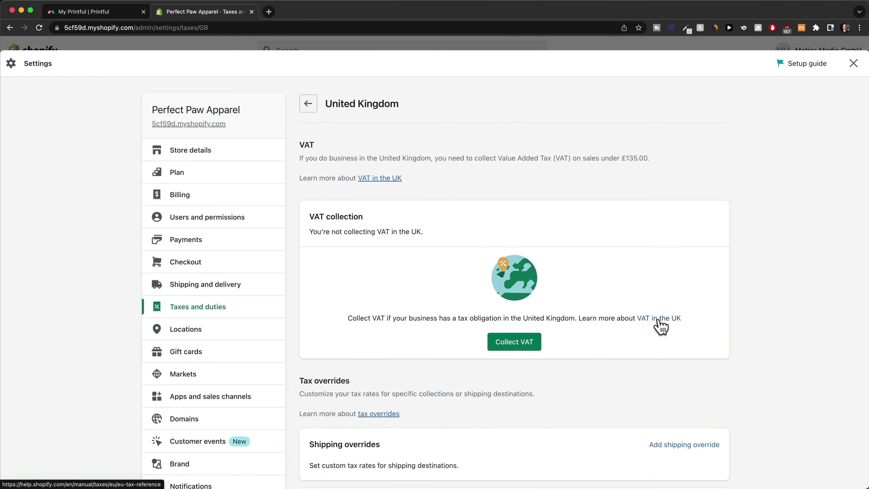
Step: Read the help article about VAT in the UK and return to the United Kingdom tax settings
left_click(660, 327)
scroll(529, 306, "down", 6)
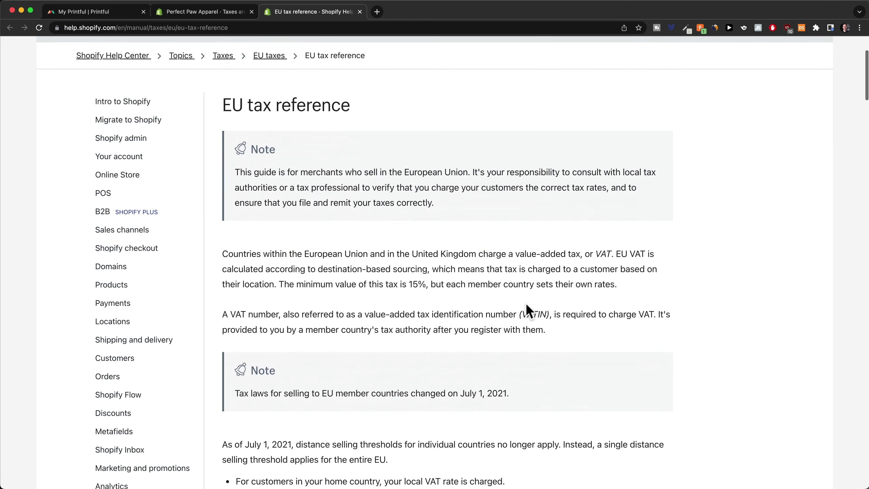
left_click(206, 12)
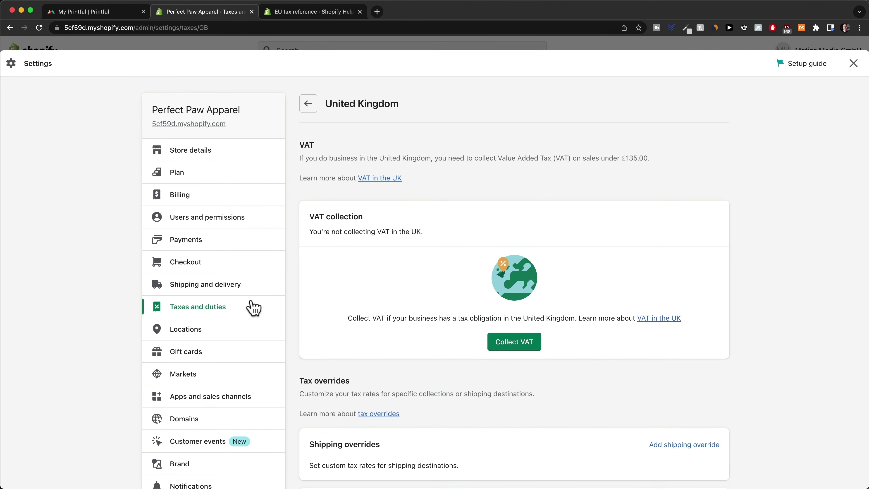
Step: Open the store's domain settings and examine the primary domain and the options for buying or connecting one
scroll(250, 305, "down", 3)
left_click(188, 313)
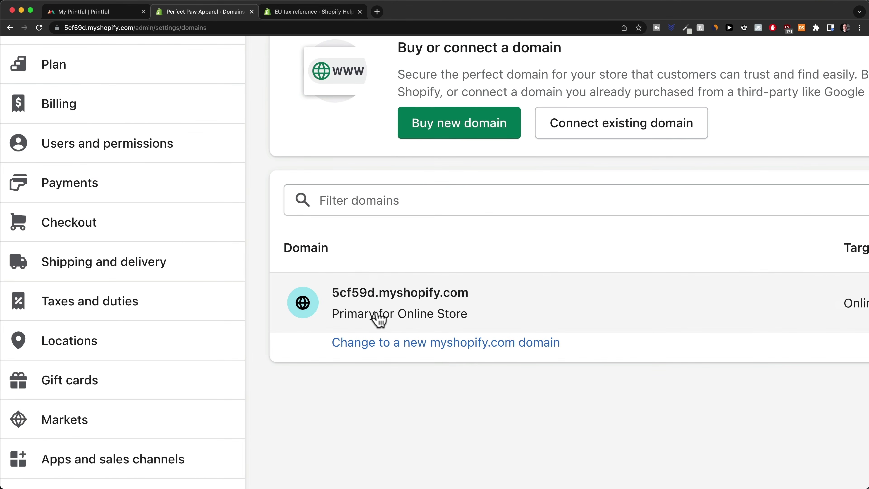
scroll(378, 316, "left", 3)
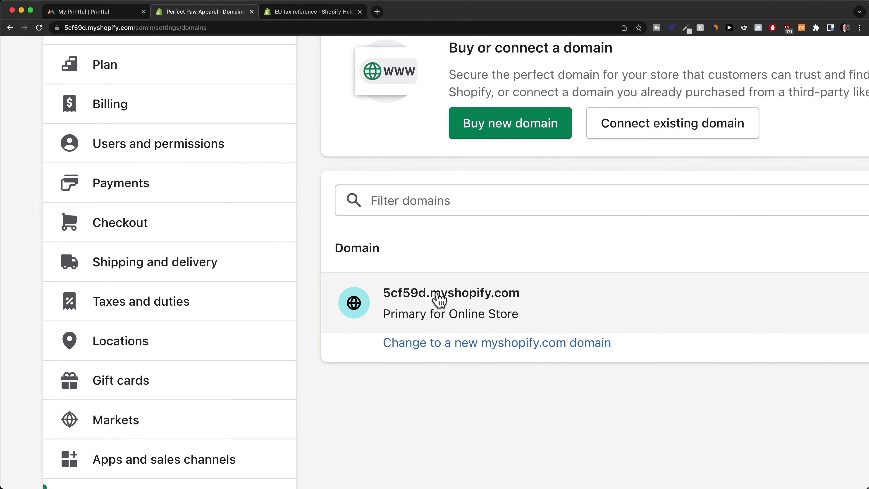
scroll(434, 296, "down", 5)
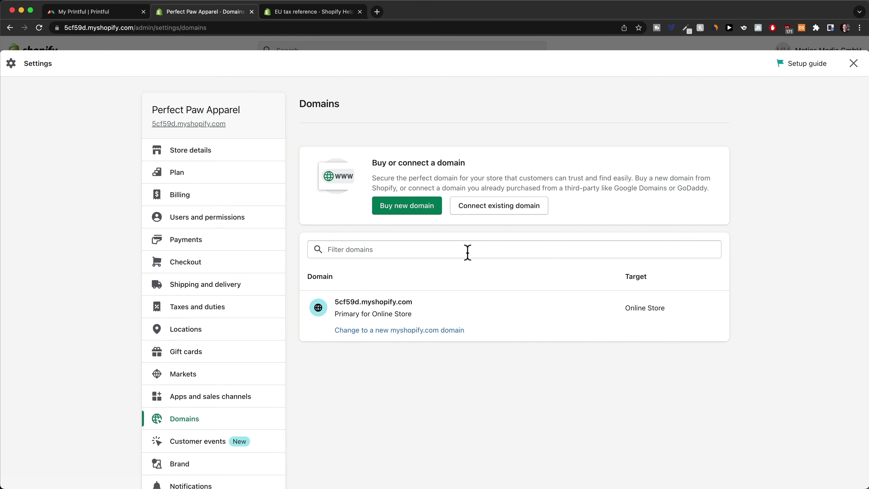
Step: Start buying a new domain, search for "perfectpawapparel" and check the .com offer
left_click(406, 210)
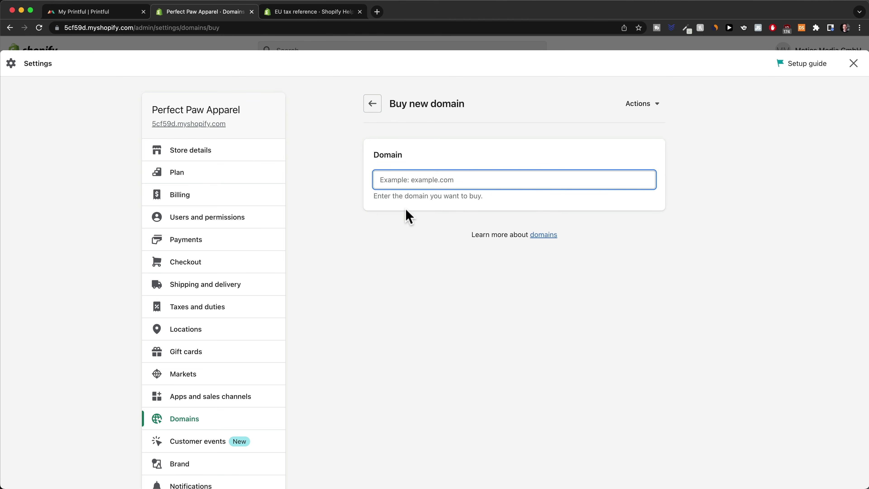
type("perfectp")
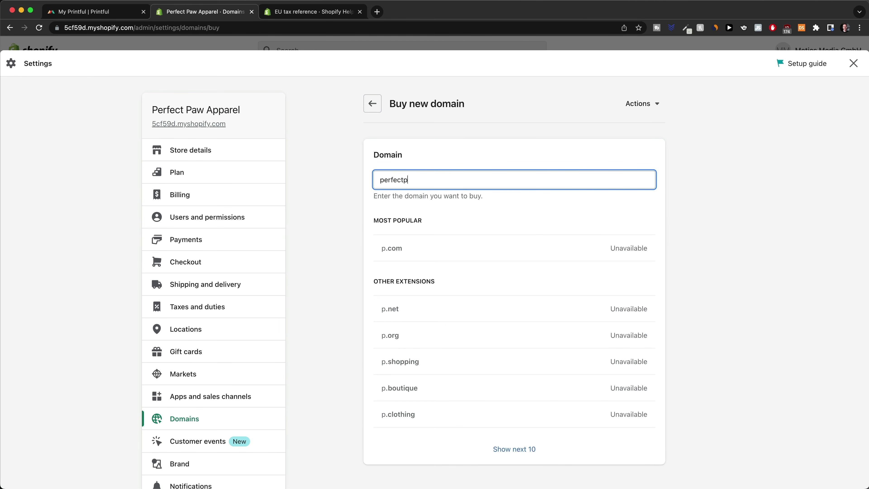
type("awapparel")
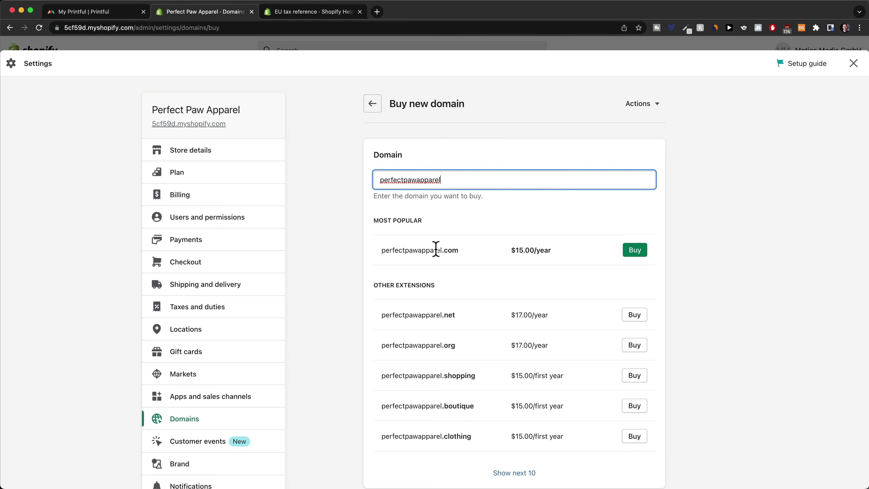
left_click_drag(386, 250, 492, 260)
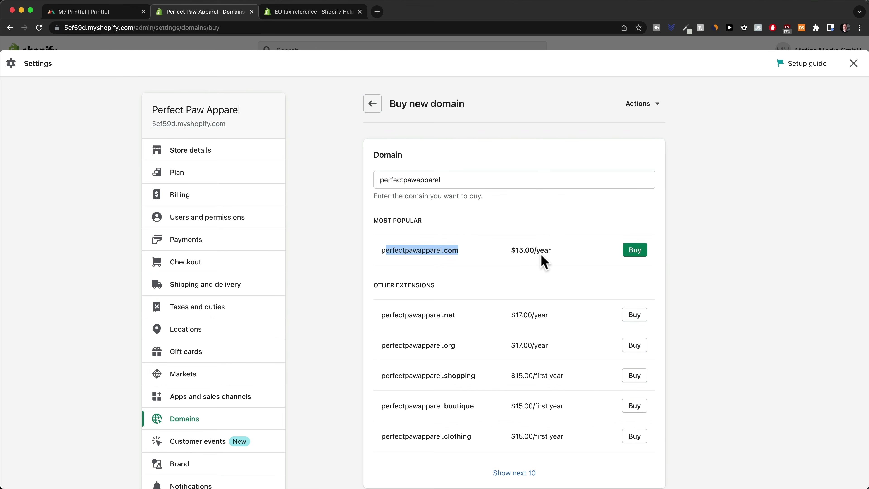
Step: Choose to buy the perfectpawapparel.com domain
left_click(672, 265)
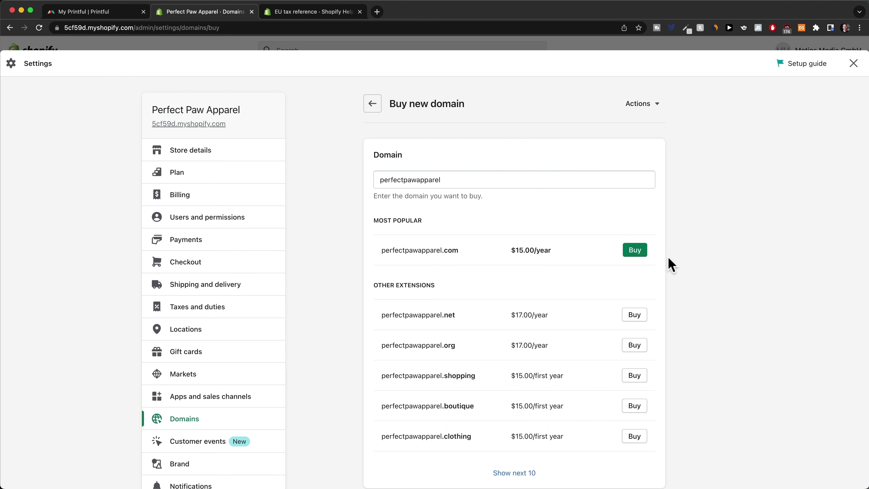
left_click(635, 250)
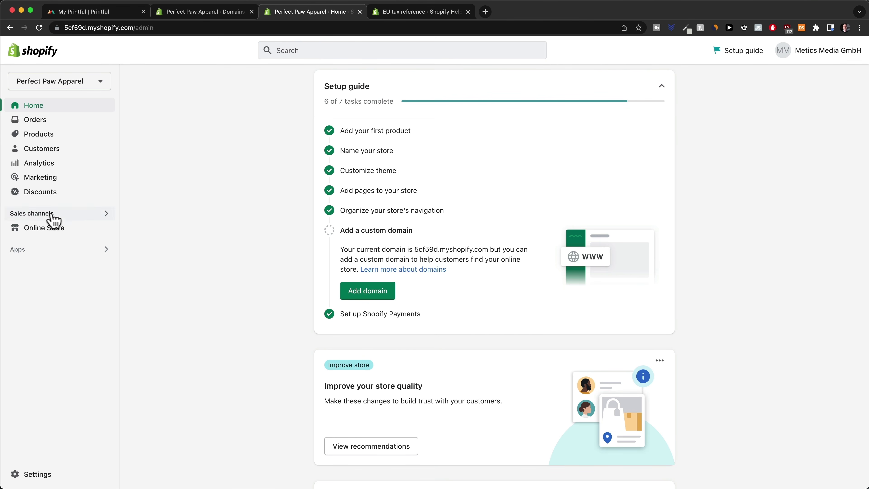
Step: Open the online store's preferences and enter "Perfect Paw Apparel" as the homepage title
left_click(43, 233)
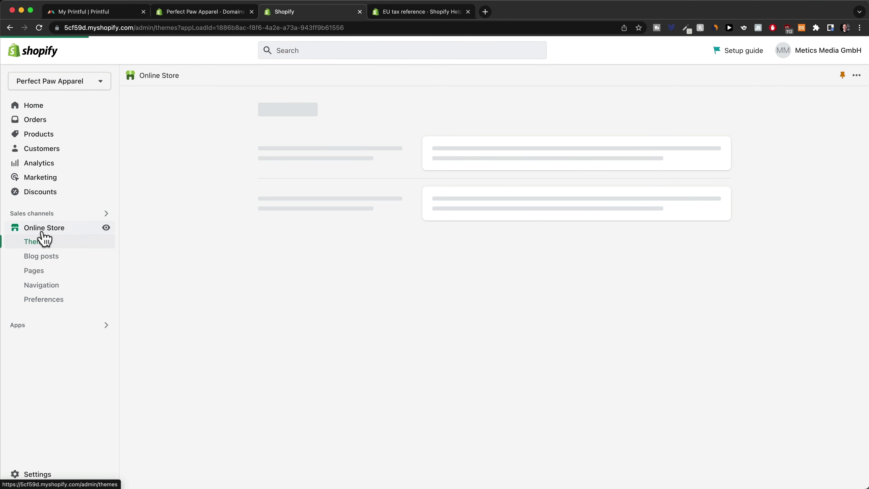
left_click(59, 301)
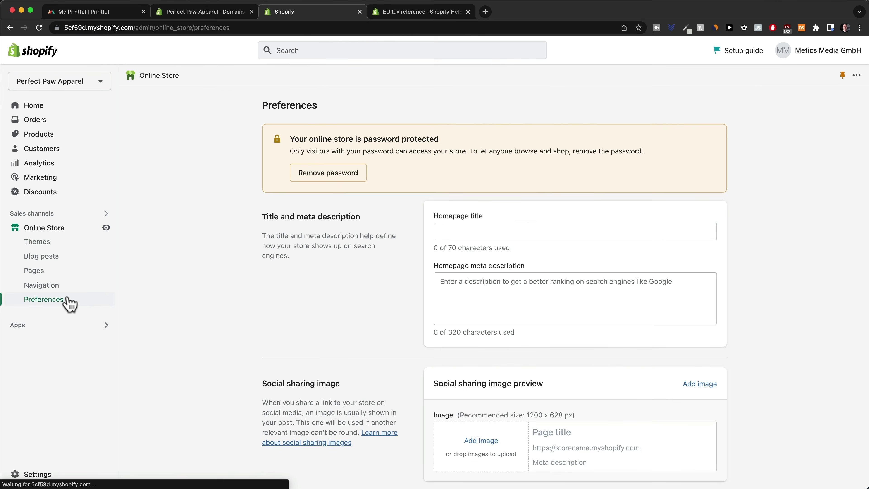
left_click(454, 236)
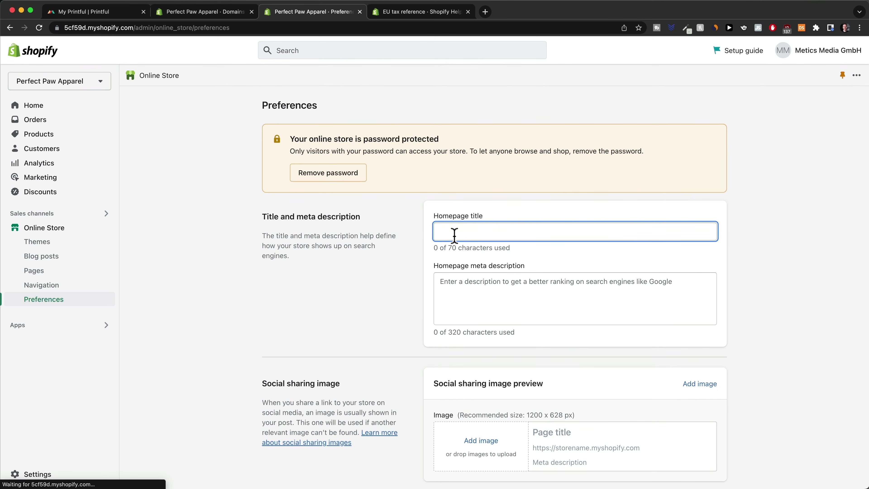
type("Perfect ")
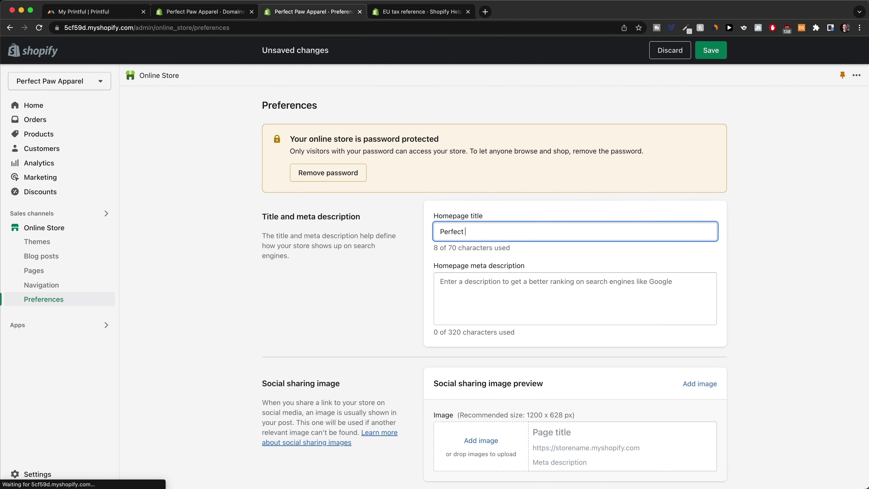
type("Paw Apparel")
scroll(520, 258, "down", 2)
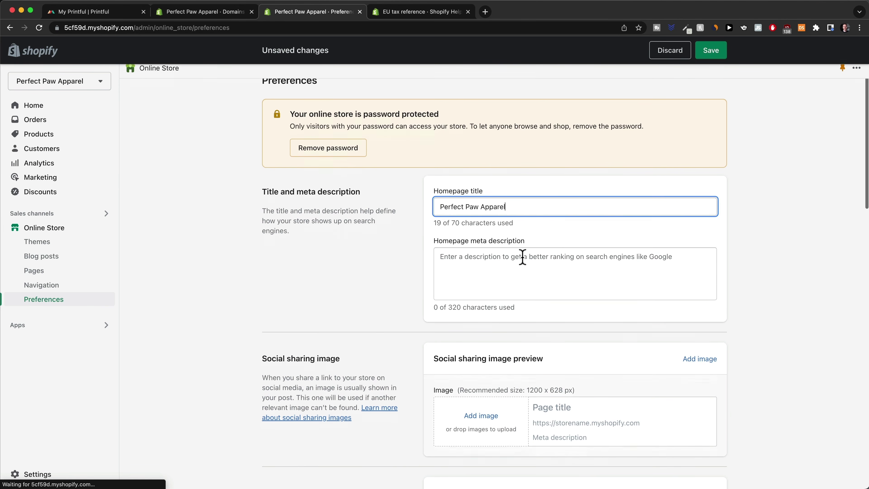
left_click(539, 238)
Step: Turn off the restriction of store access to visitors with the password, save the preferences and dismiss the confirmation
scroll(526, 258, "down", 5)
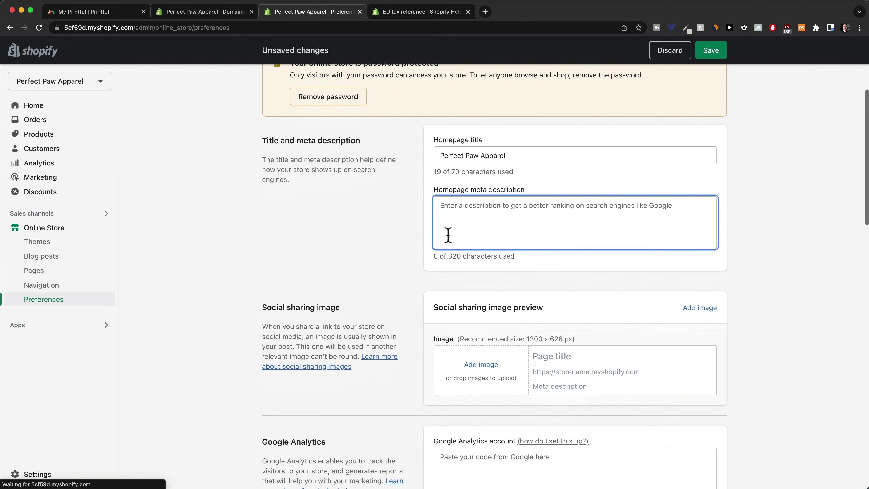
scroll(386, 230, "down", 20)
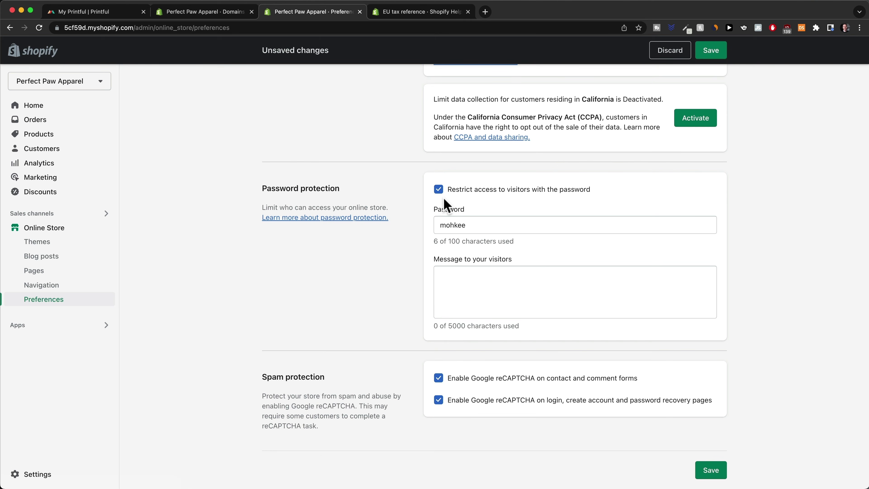
left_click_drag(484, 223, 431, 229)
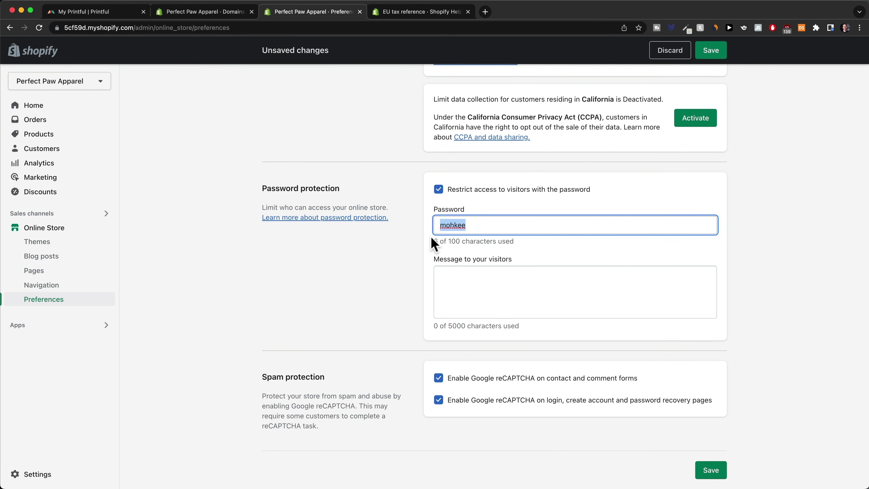
left_click(463, 206)
left_click(471, 224)
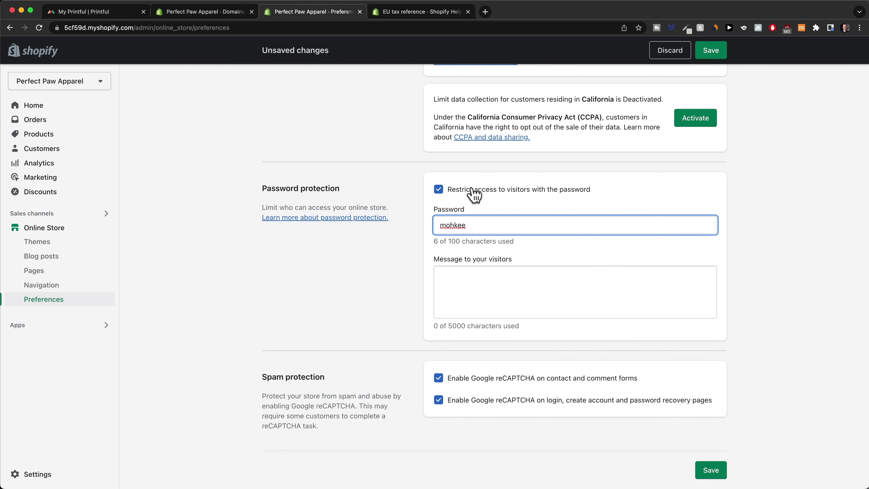
left_click(439, 189)
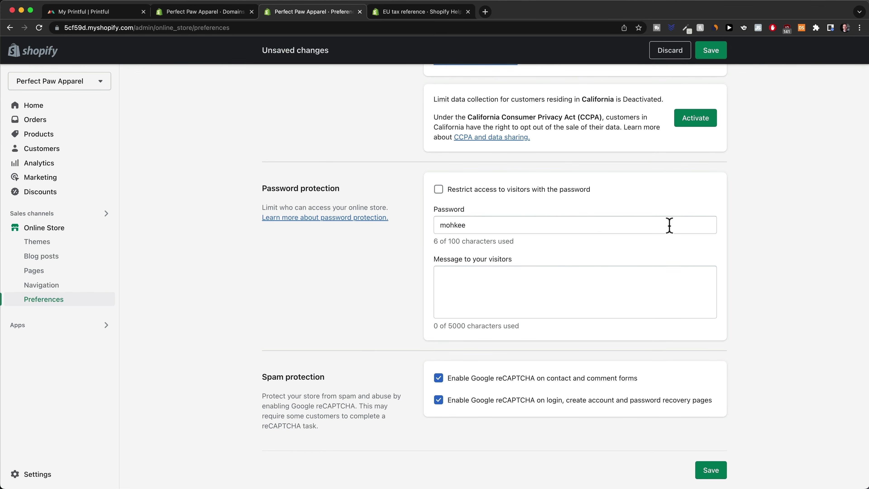
left_click(713, 52)
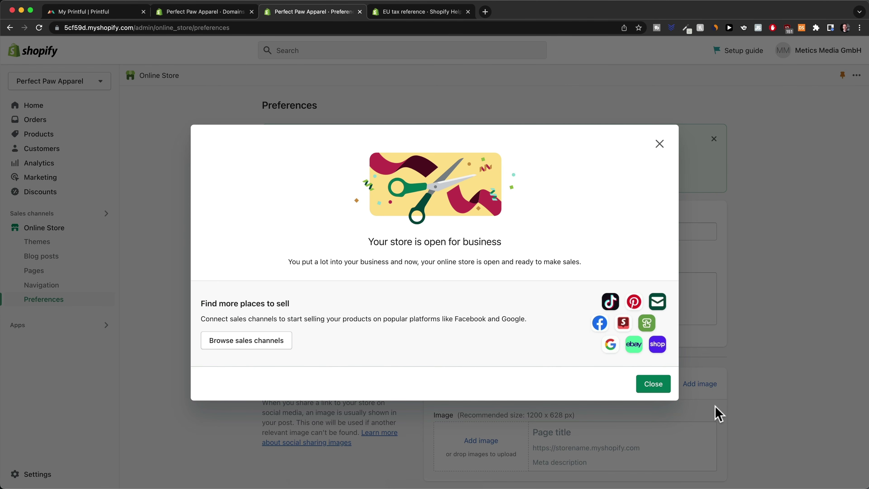
left_click(656, 386)
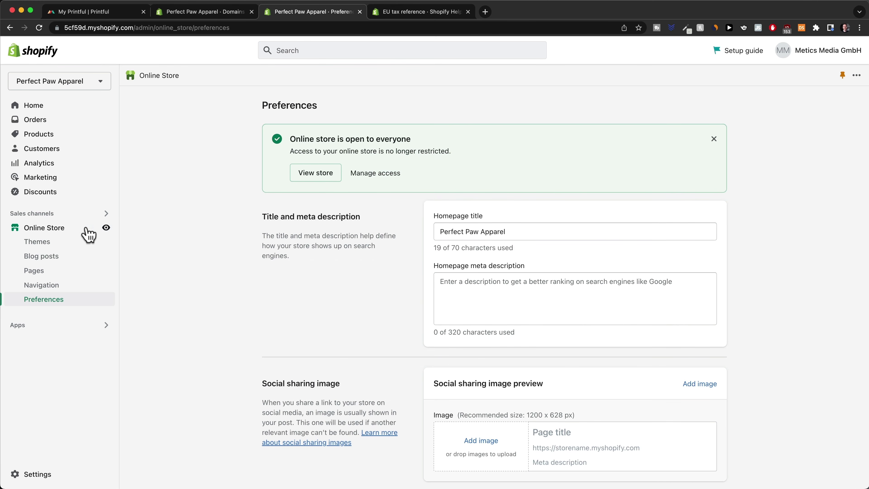
Step: View the live online store and open the Dog Life Hoodie from the Hoodies collection
left_click(106, 228)
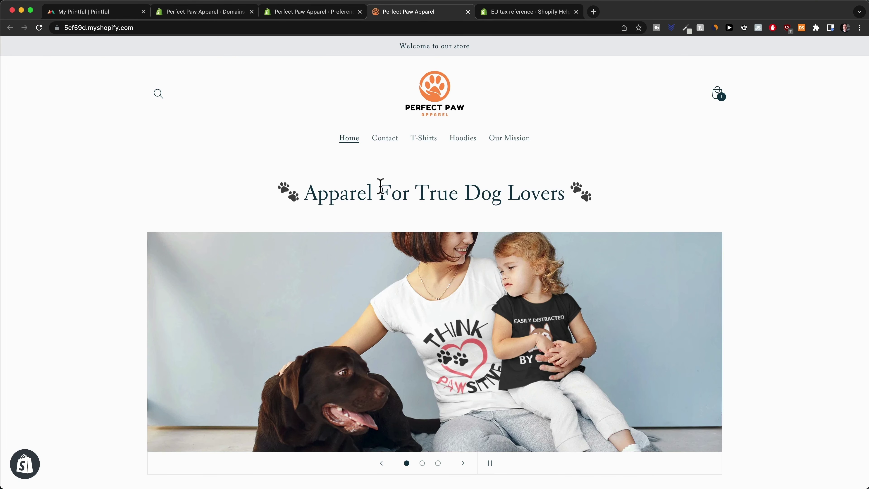
scroll(452, 334, "down", 8)
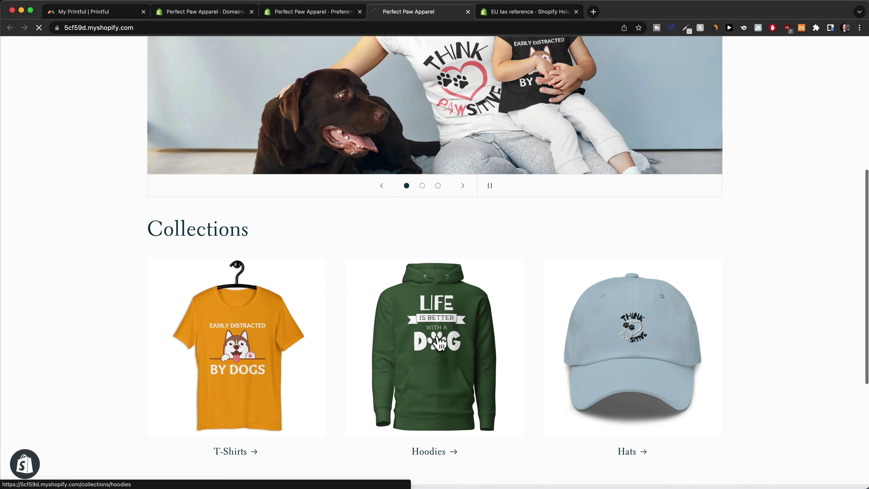
left_click(440, 342)
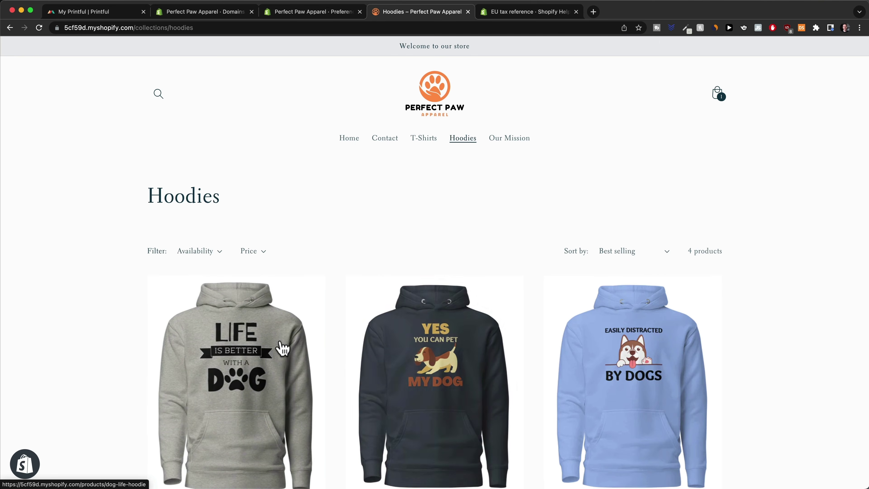
left_click(283, 349)
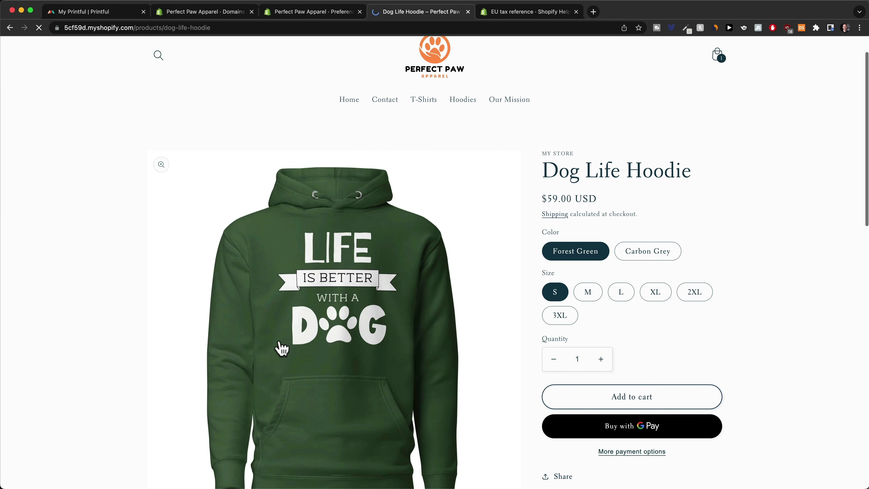
Step: Look over the Dog Life Hoodie's product page and add one in Forest Green, size S, to the cart
scroll(283, 349, "down", 2)
scroll(426, 272, "up", 3)
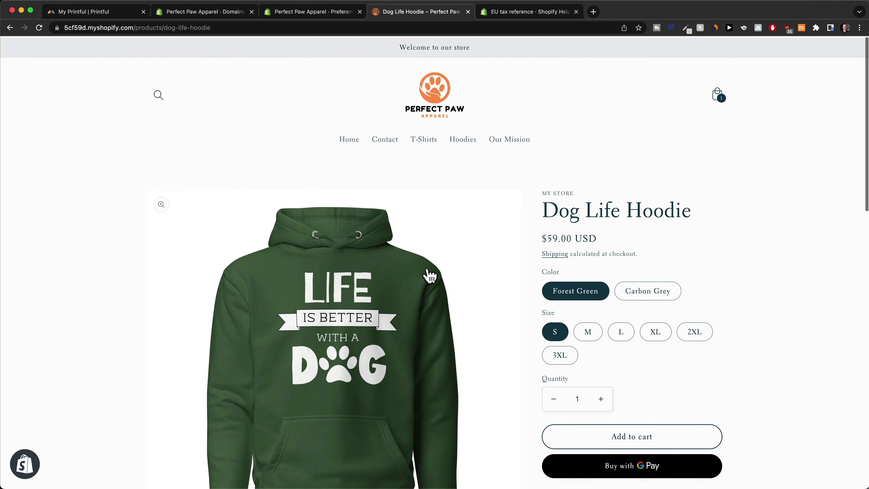
scroll(430, 274, "down", 2)
scroll(603, 339, "down", 1)
left_click(612, 342)
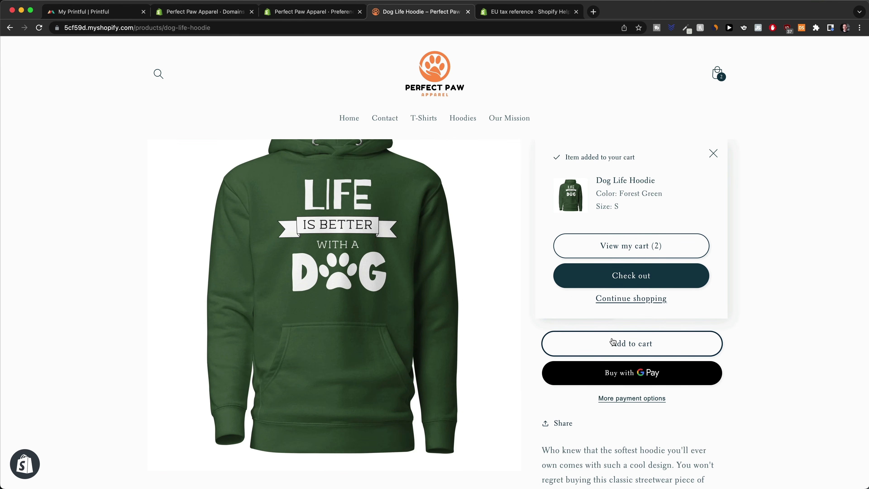
scroll(612, 341, "up", 1)
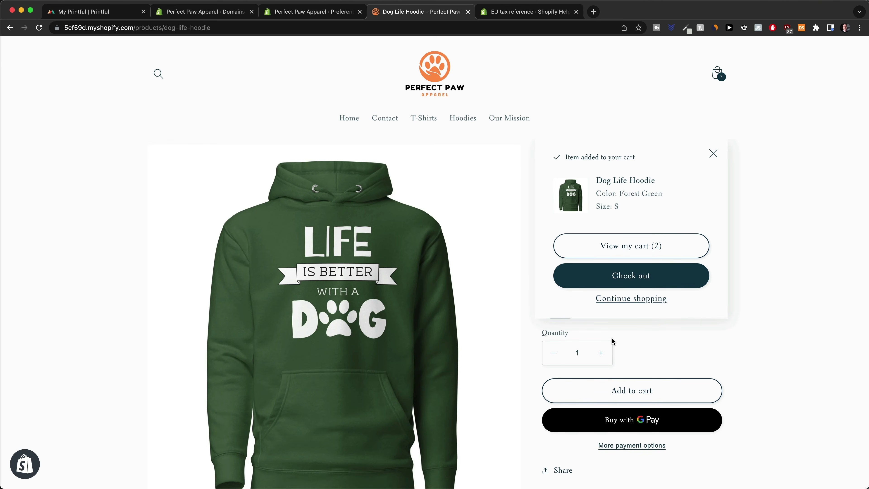
scroll(496, 262, "up", 1)
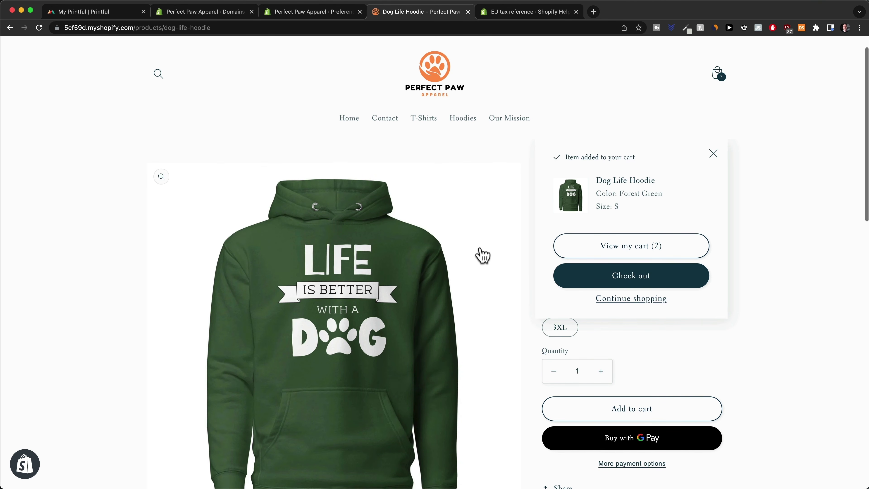